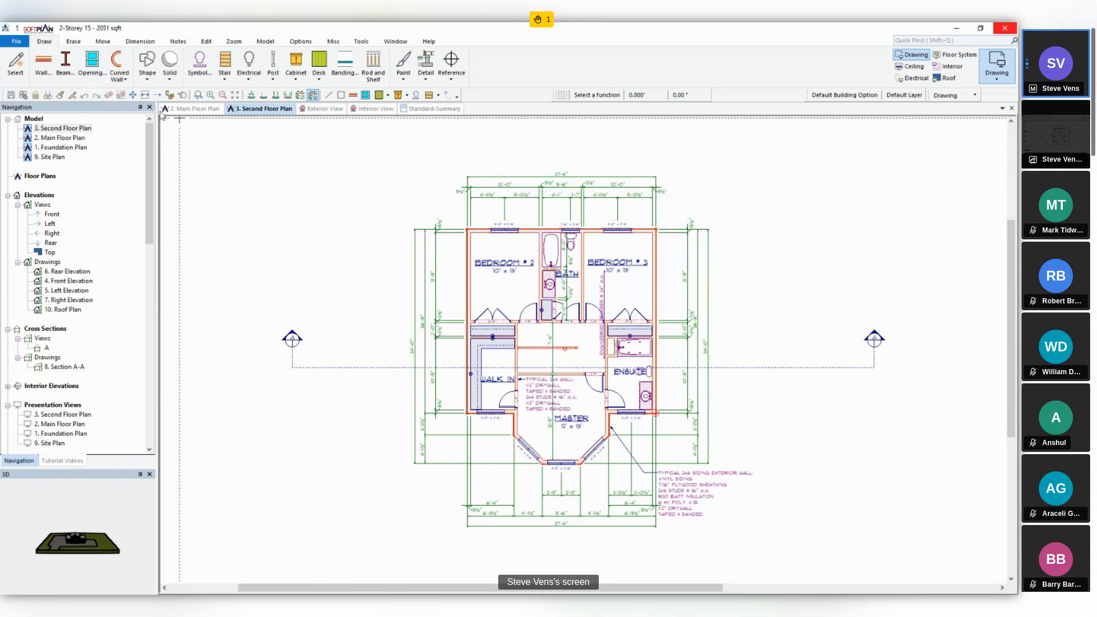
click(14, 42)
mouse_move(42, 227)
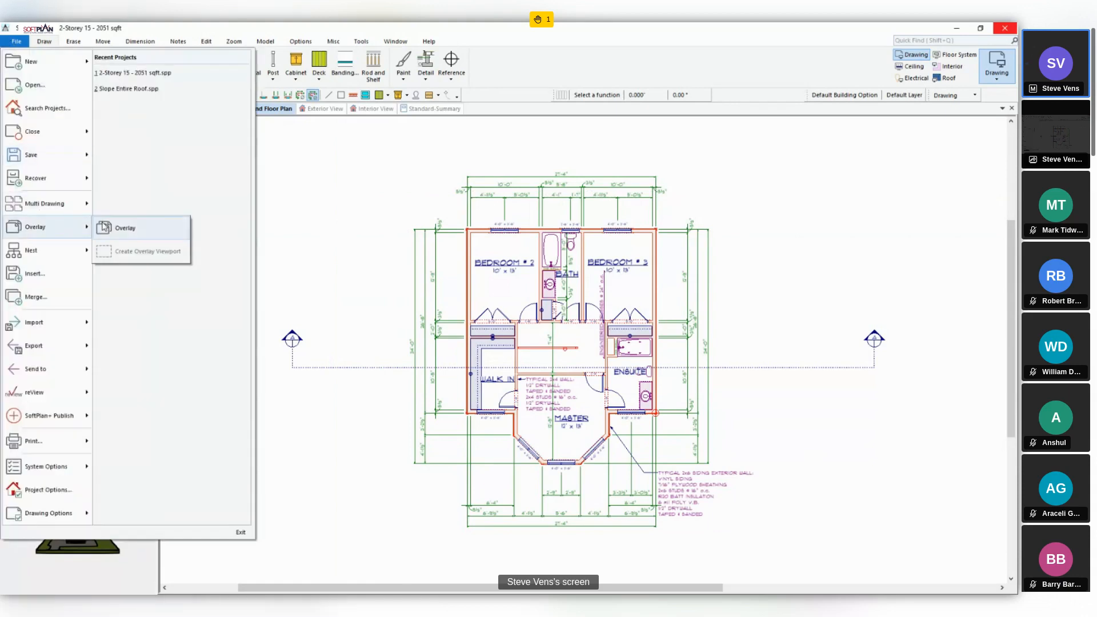
click(311, 213)
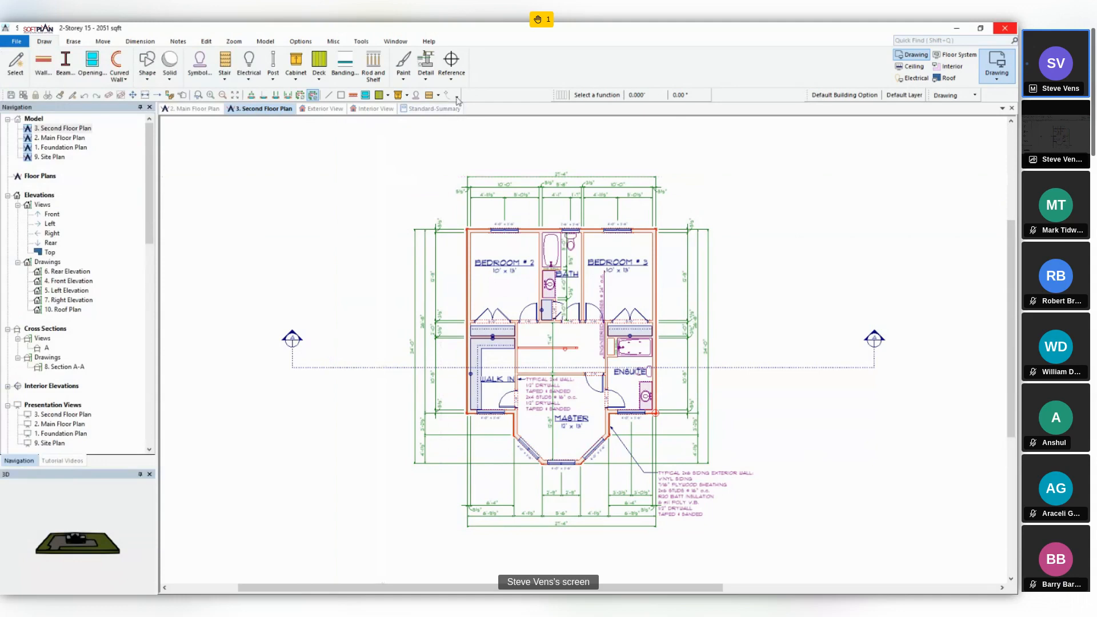
- Customize the quick toolbar by adding the Overlay Drawing command from the File Management category
click(456, 97)
mouse_move(452, 113)
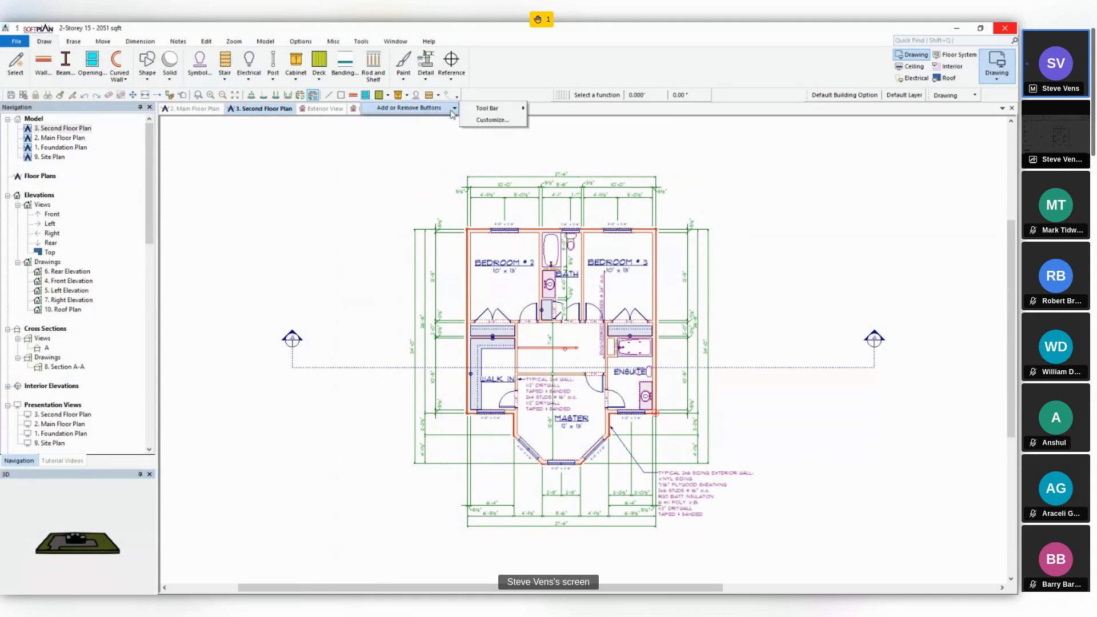
click(500, 121)
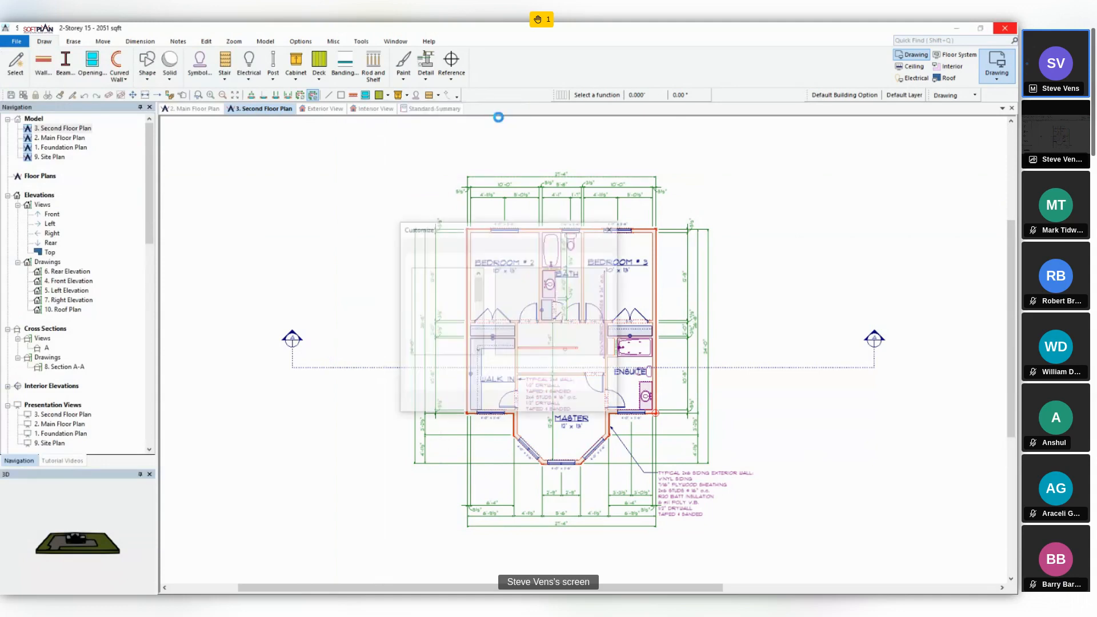
click(472, 285)
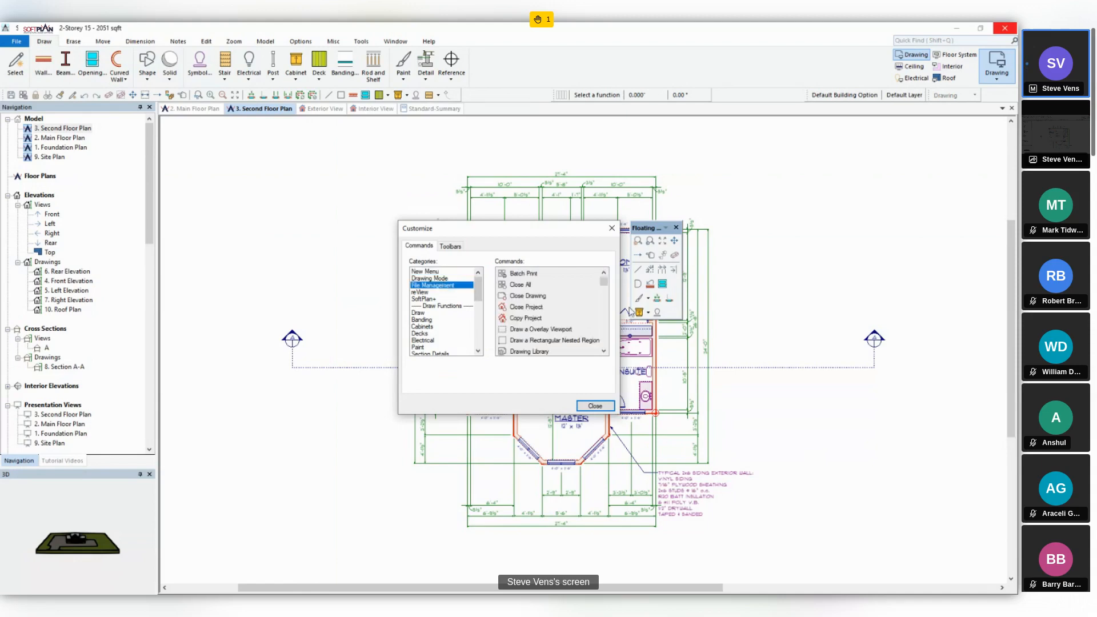
drag(605, 287, 603, 321)
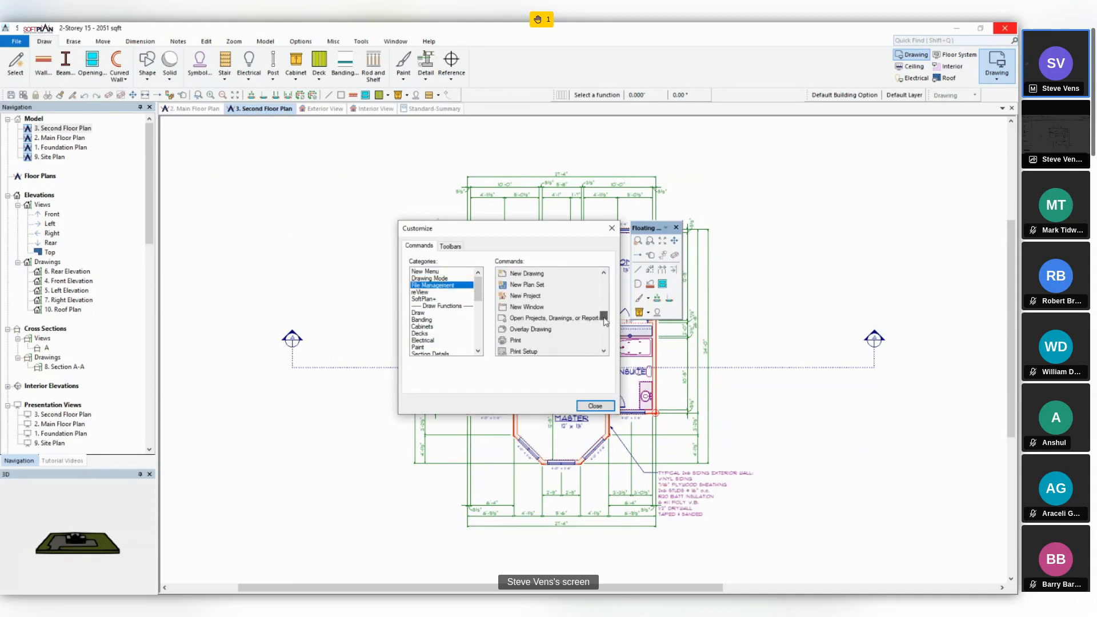
drag(514, 321, 451, 98)
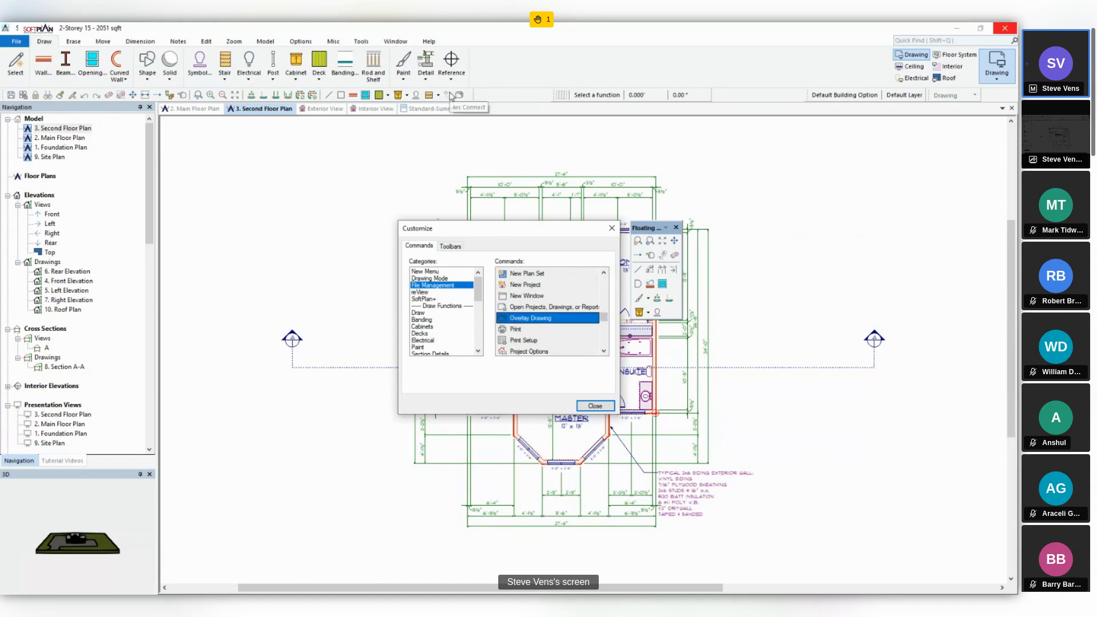
click(579, 408)
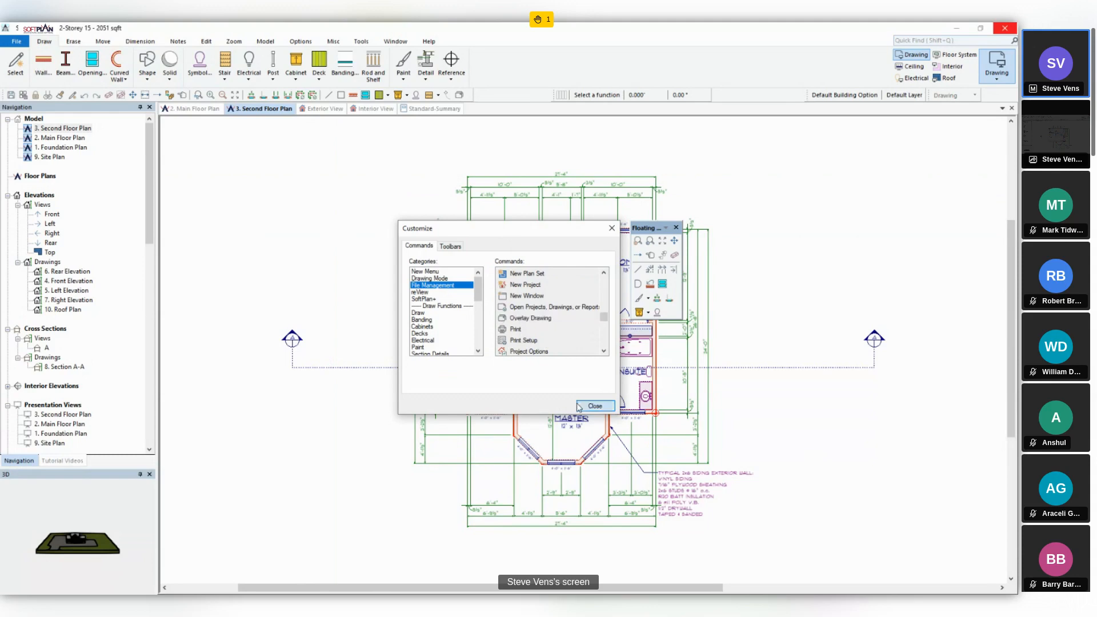
click(541, 354)
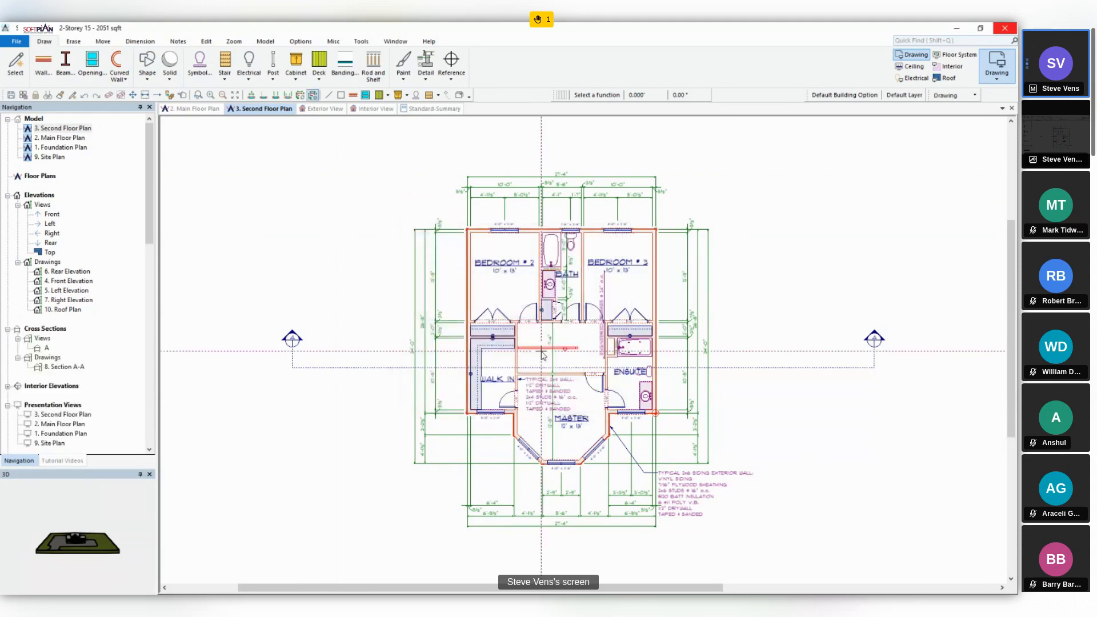
- Display the overlay settings for the second floor plan
click(463, 98)
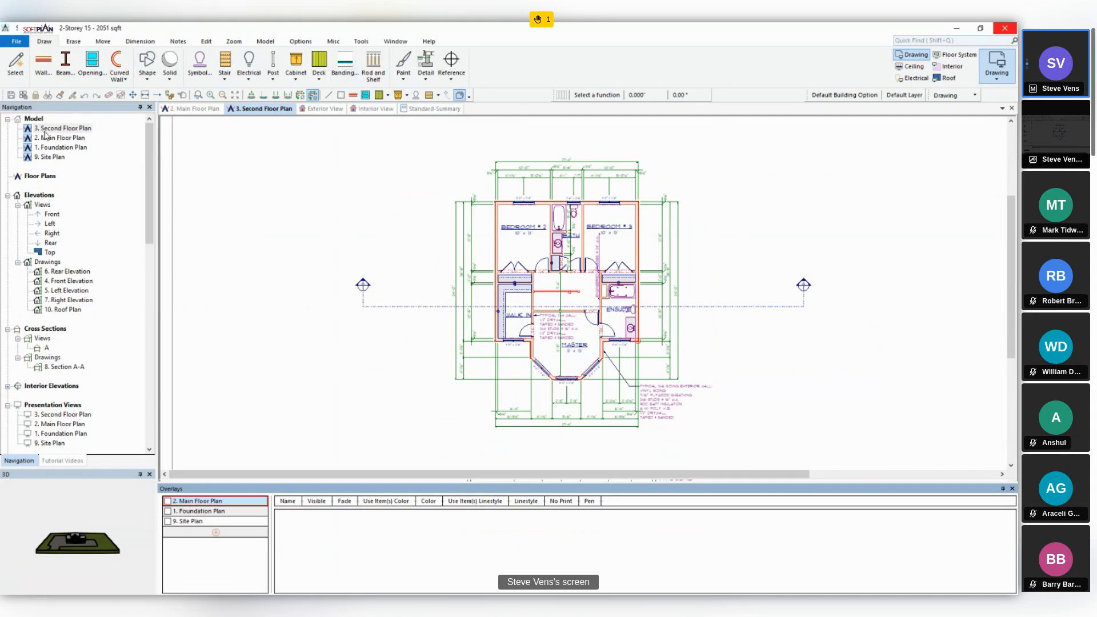
mouse_move(45, 133)
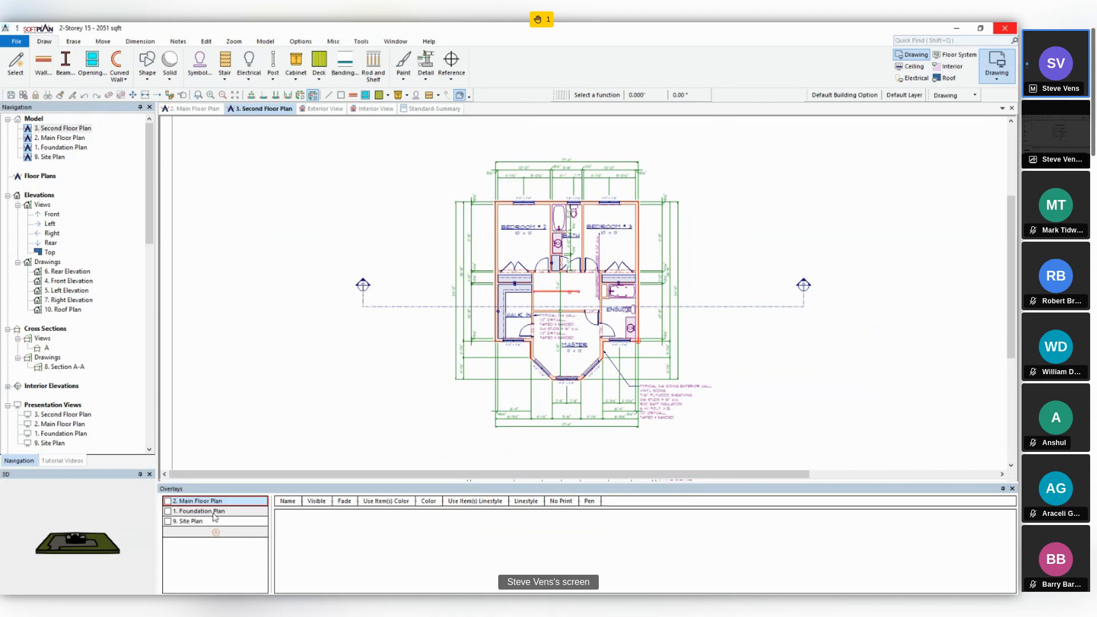
- Add 10. Roof Plan.spd as an extra overlay on the second floor plan and remove it again
click(216, 535)
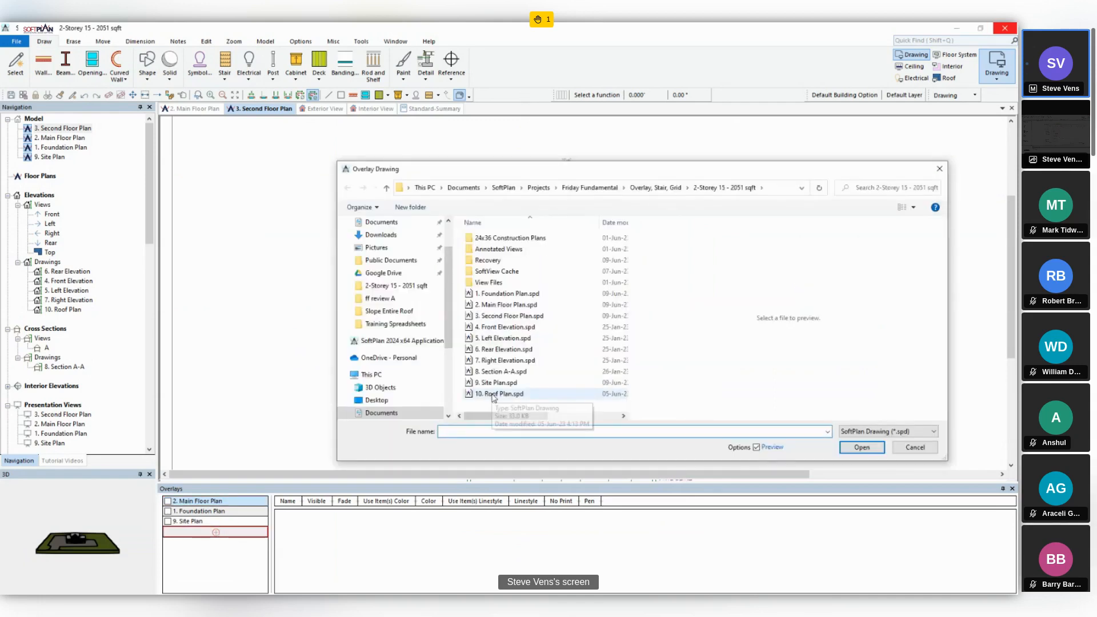
click(494, 394)
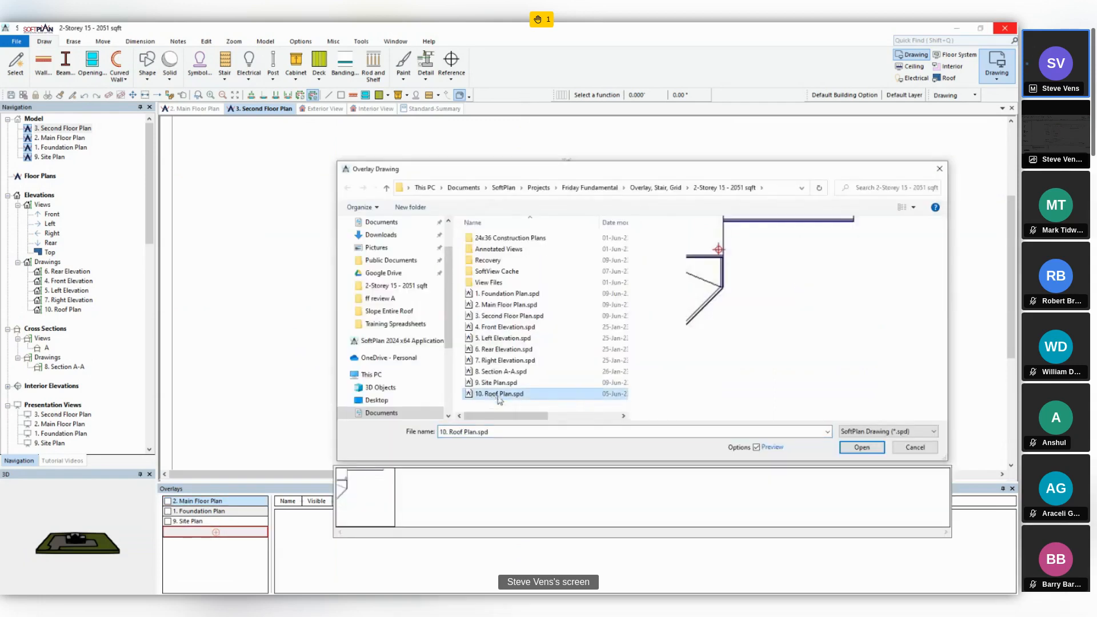
click(863, 448)
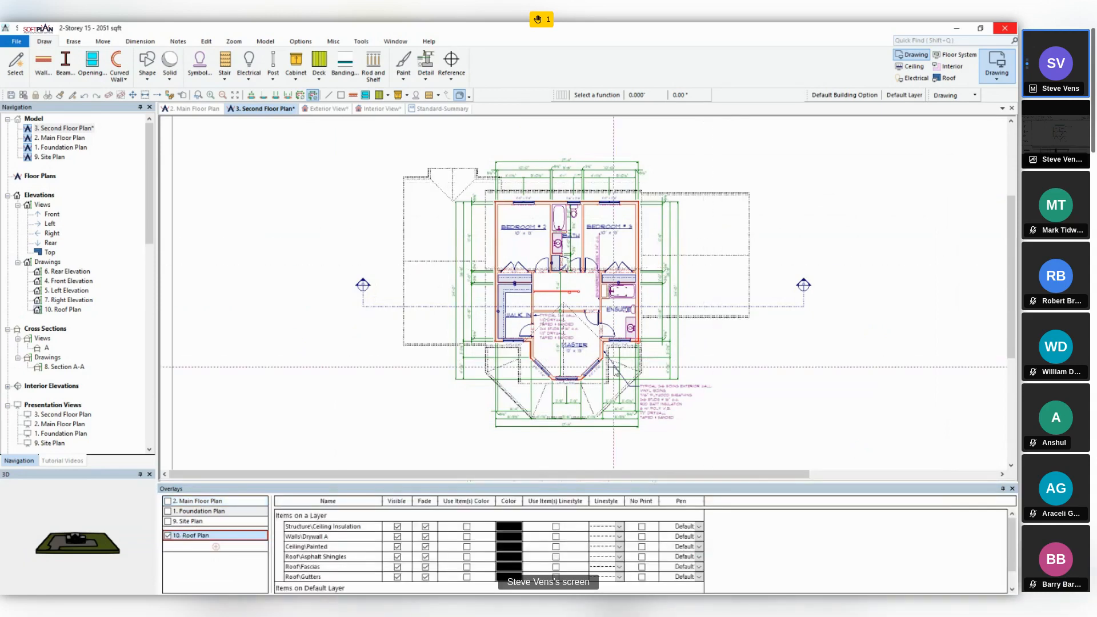
right_click(180, 541)
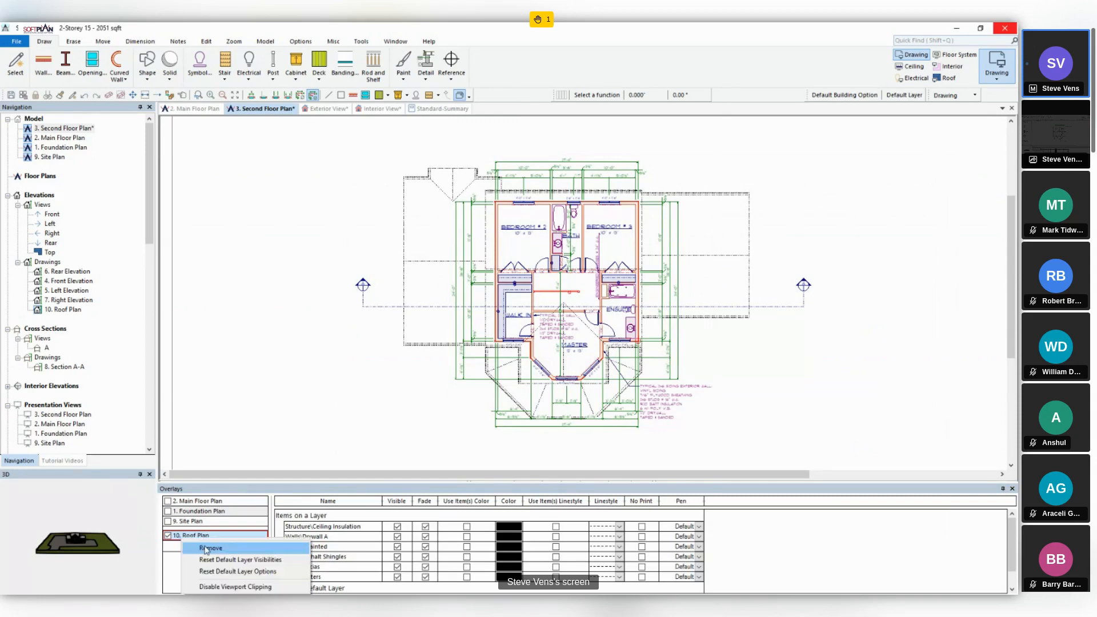
click(208, 544)
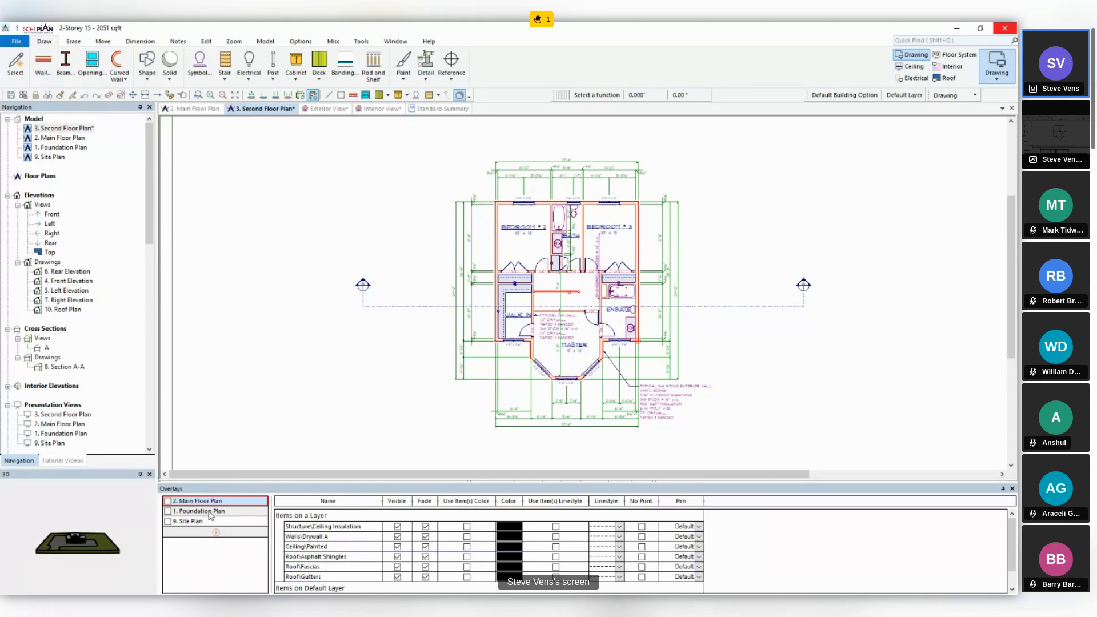
- Turn on the 2. Main Floor Plan overlay, and switch the 1. Foundation Plan overlay on and back off
click(168, 501)
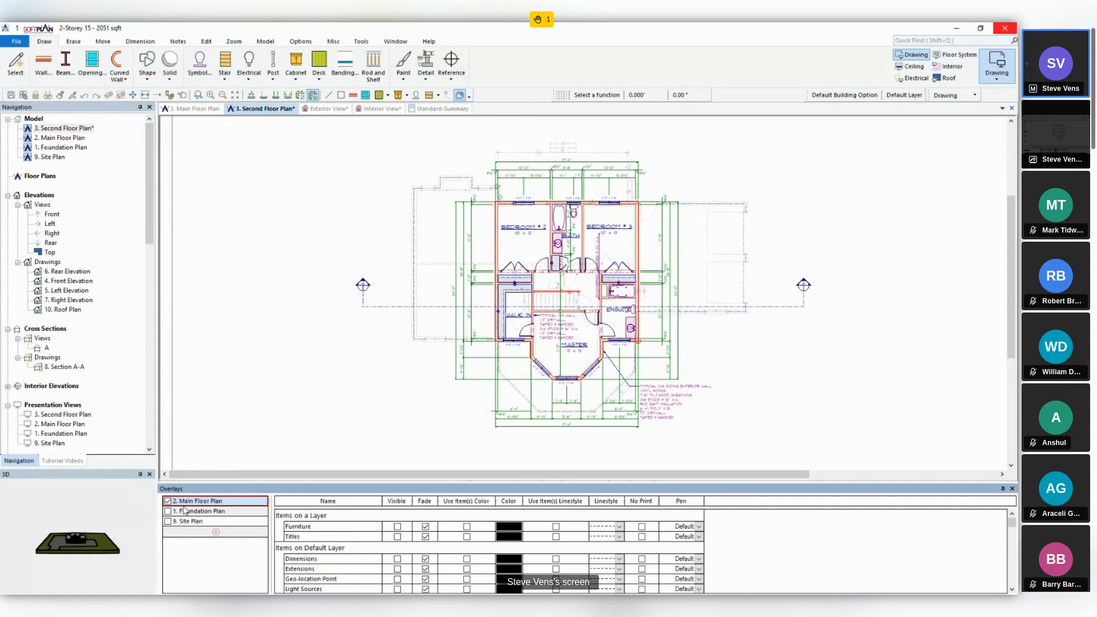
click(169, 514)
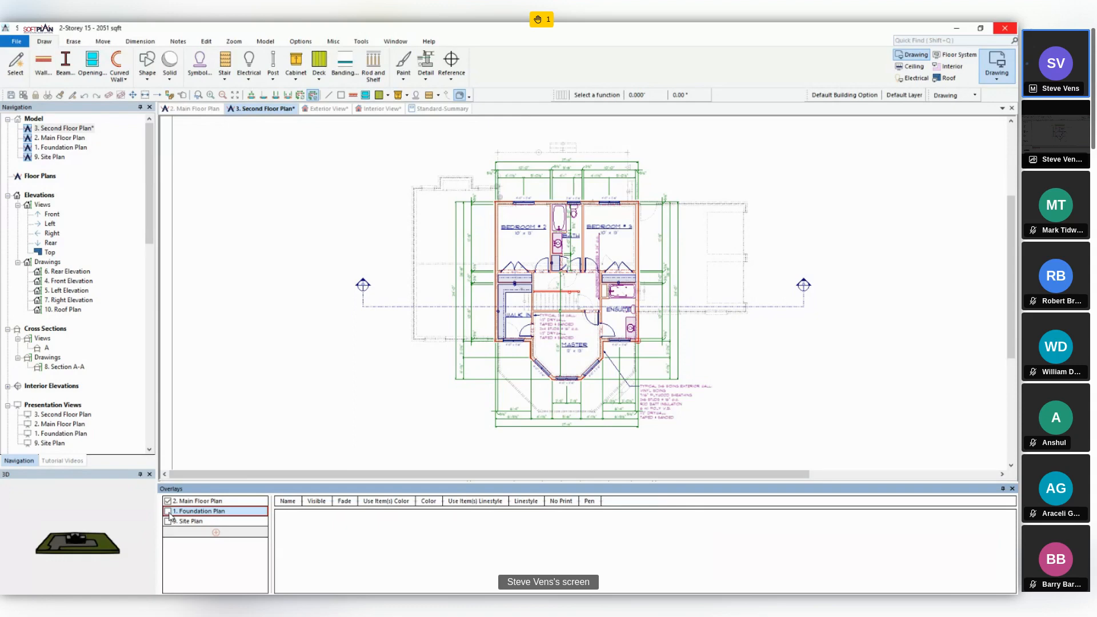
click(168, 512)
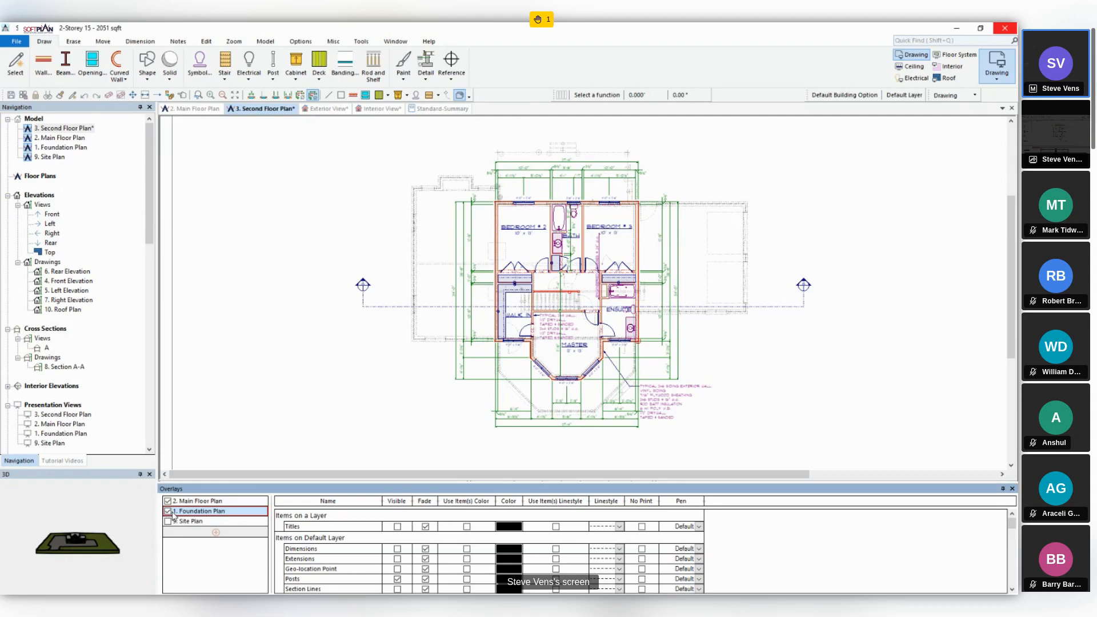
click(167, 512)
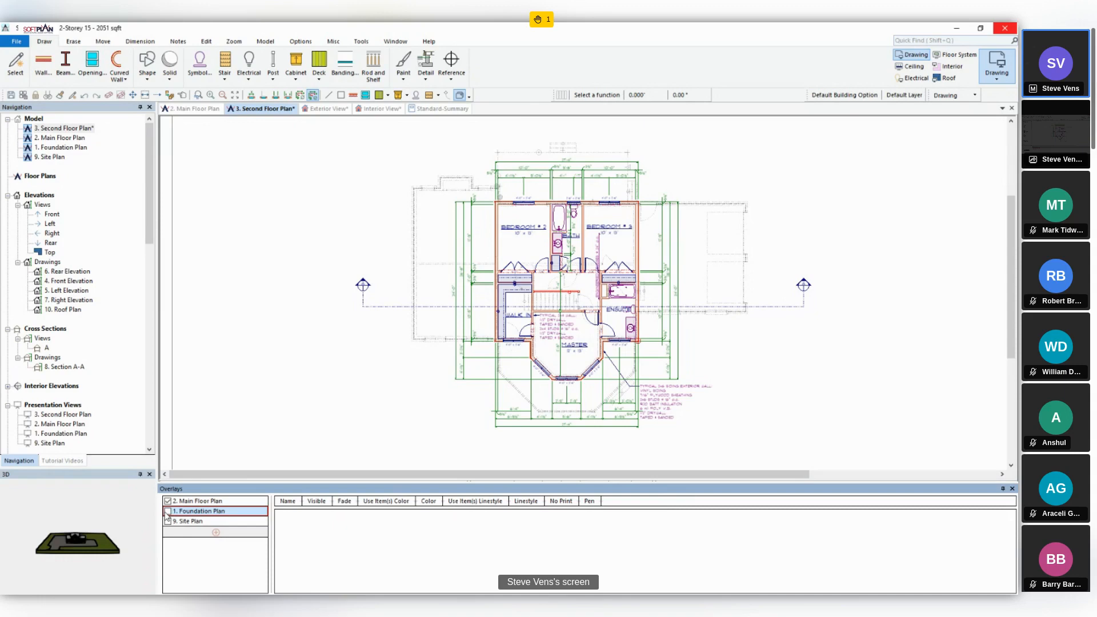
- Select the 2. Main Floor Plan overlay and collapse all item categories in its display settings
click(193, 502)
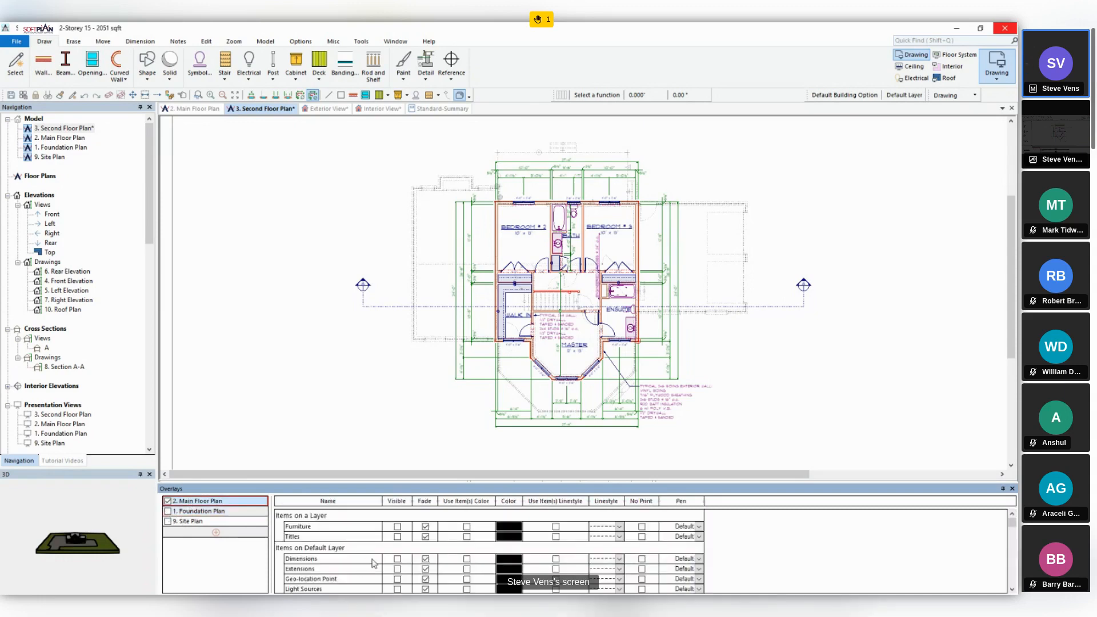
scroll(376, 545, down, 2)
scroll(375, 545, down, 2)
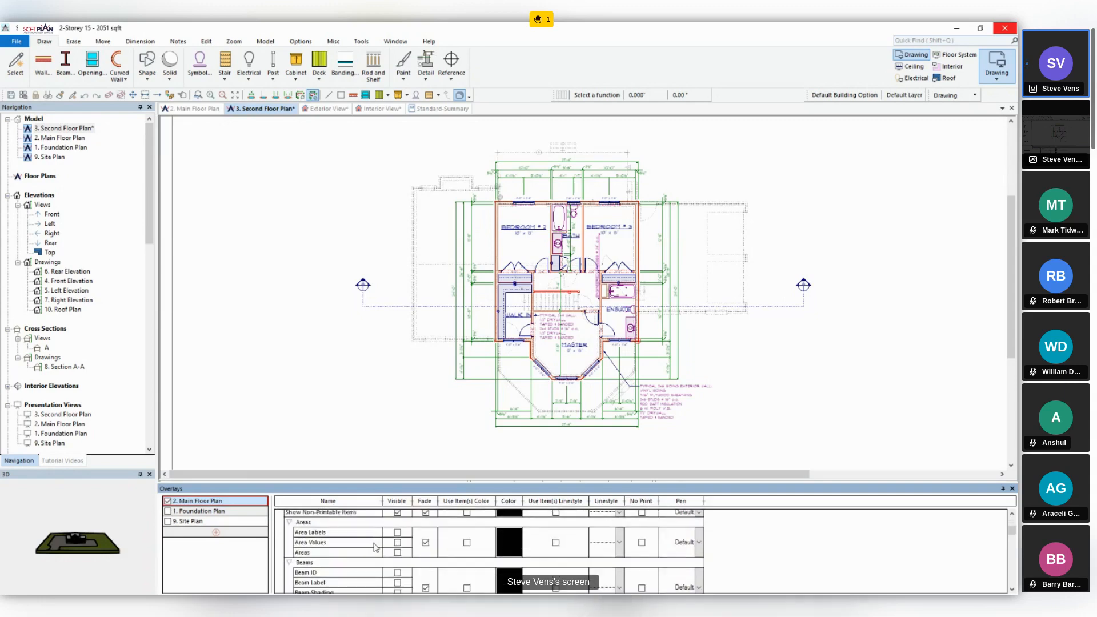
scroll(375, 547, down, 1)
scroll(376, 547, down, 2)
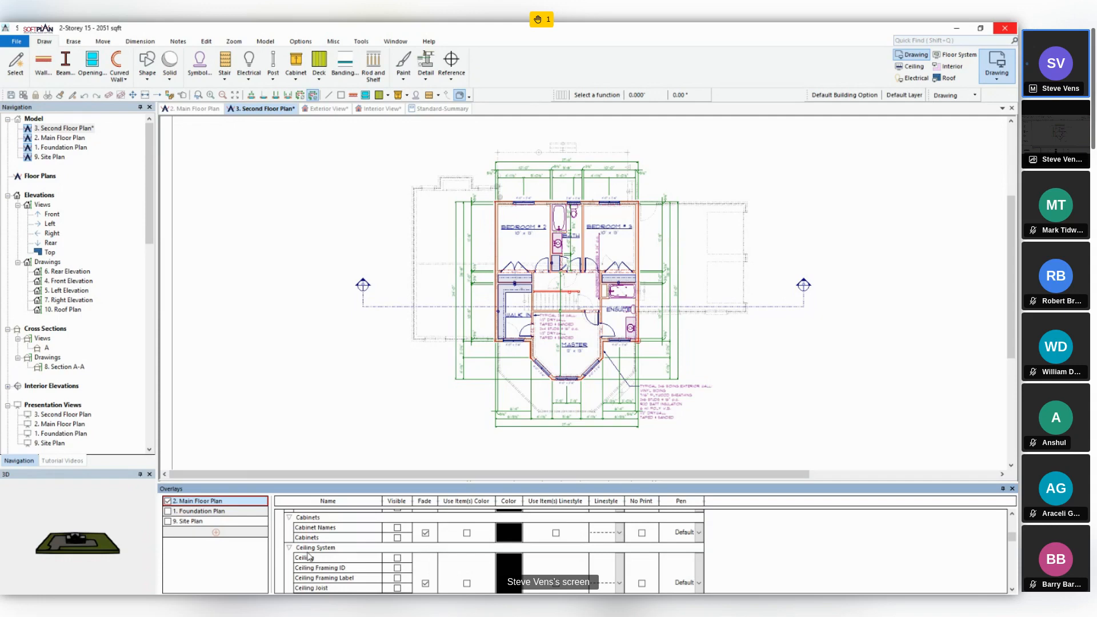
click(288, 548)
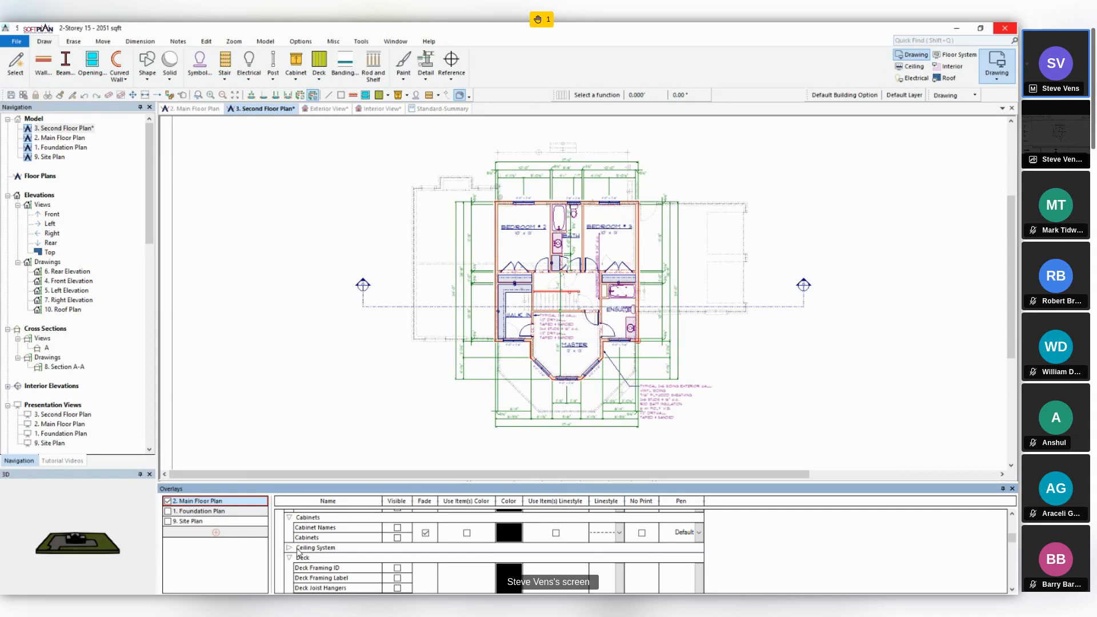
right_click(330, 540)
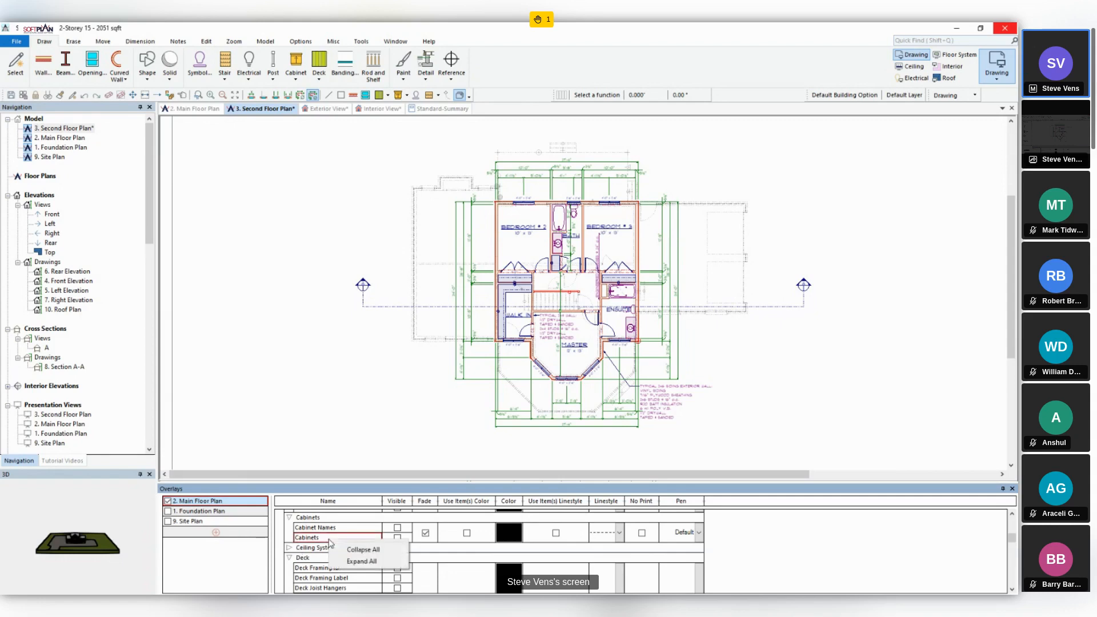
click(350, 552)
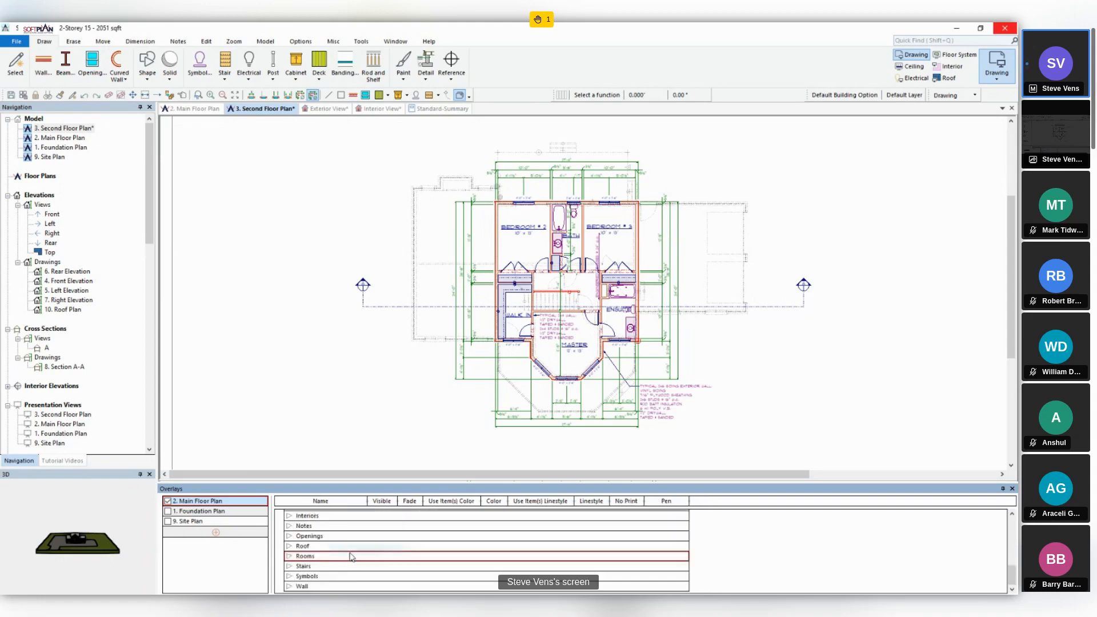
- Expand the Wall category of the Main Floor Plan overlay and turn off Fade for the wall items
click(289, 587)
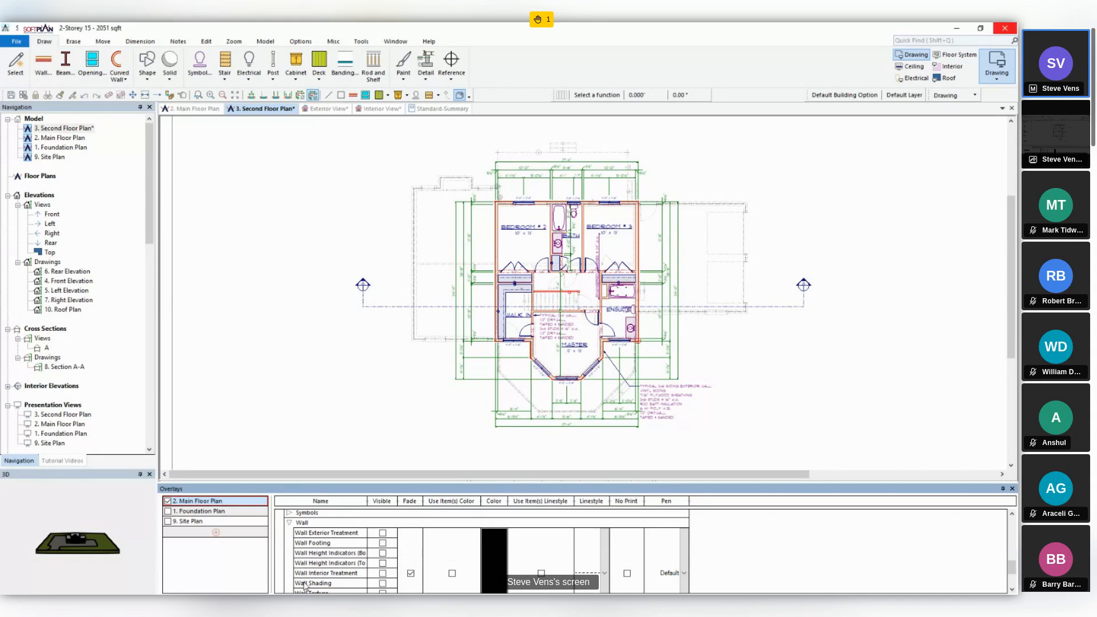
scroll(350, 590, down, 1)
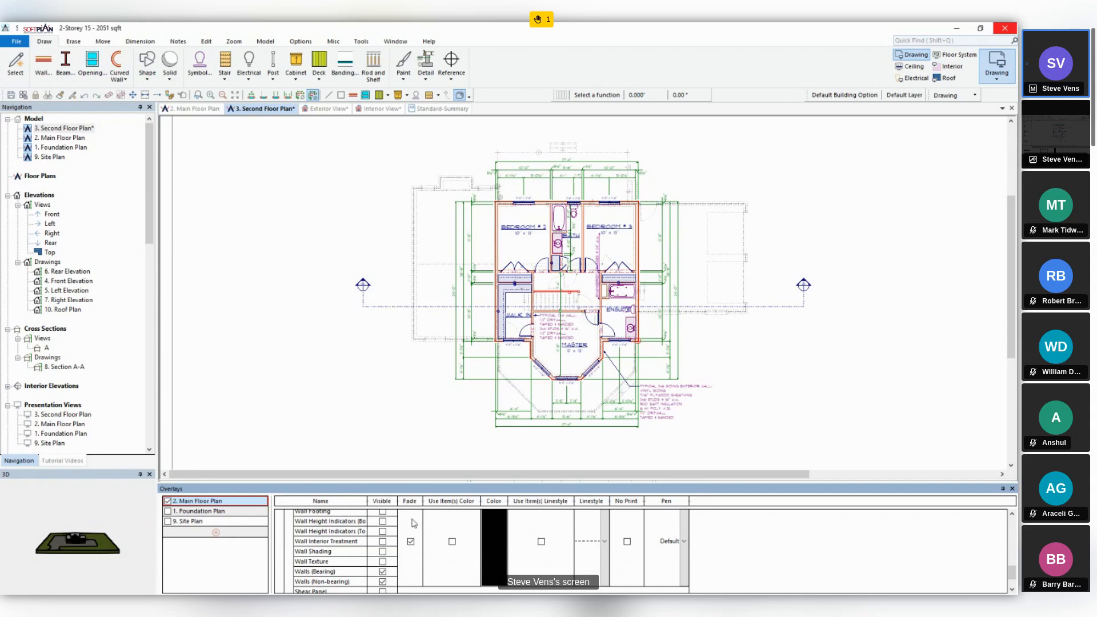
click(410, 543)
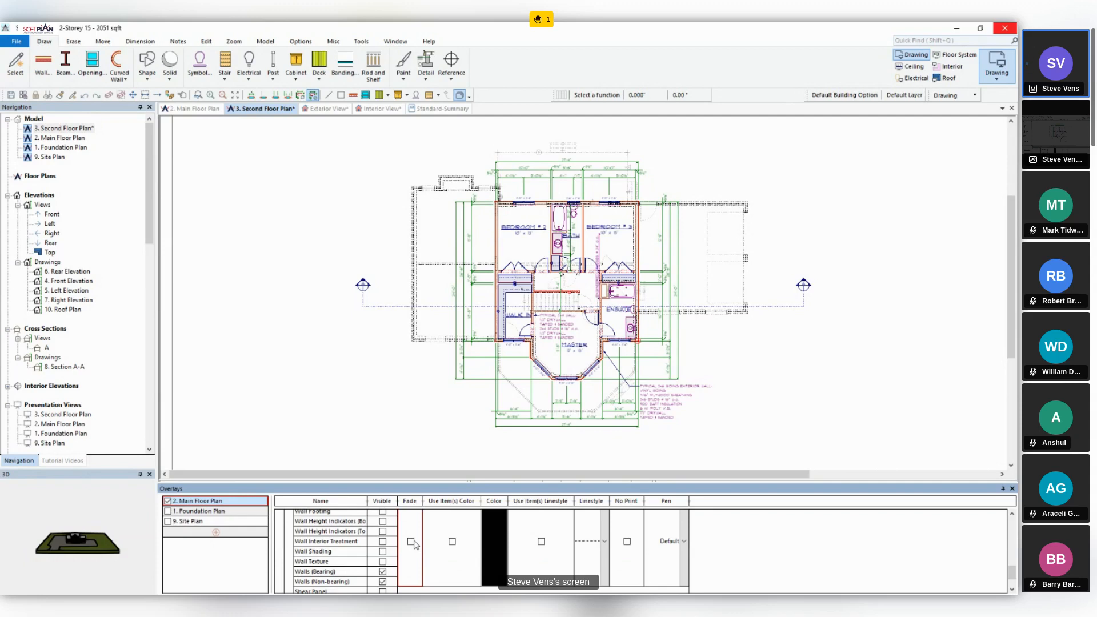
- Set the overlay color of the Main Floor Plan's wall items to red and enable Use Item(s) Color for them
double_click(493, 537)
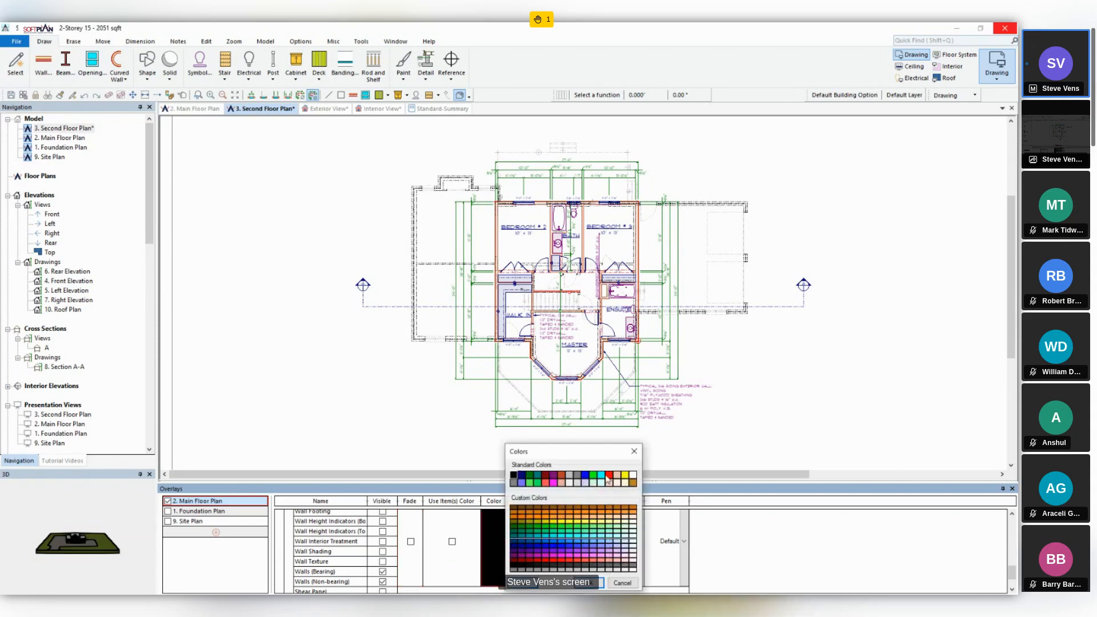
click(609, 476)
click(599, 582)
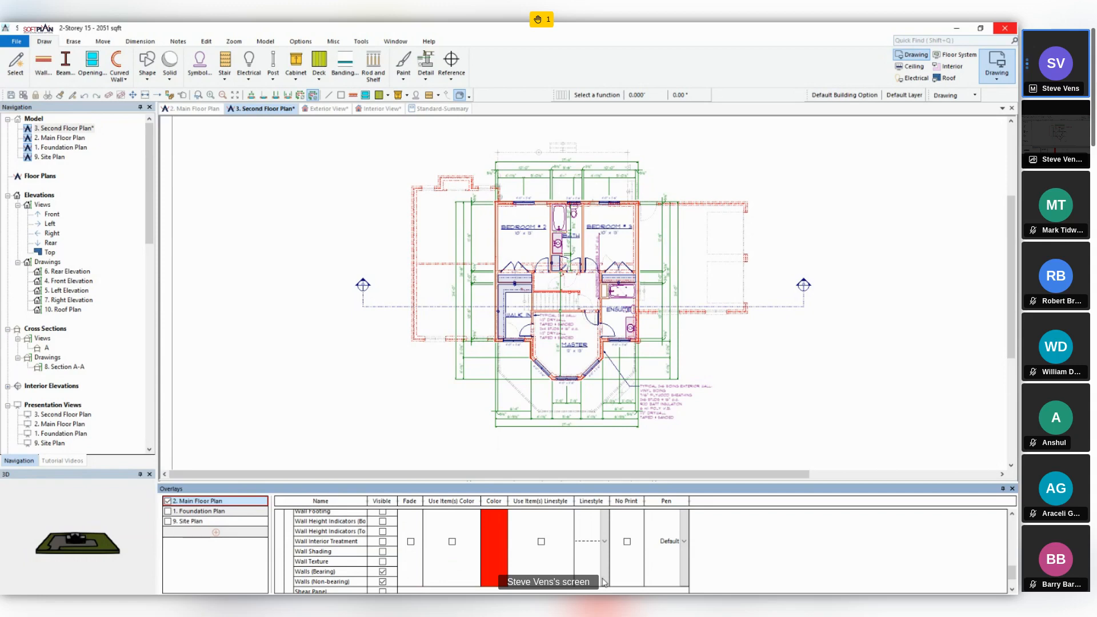
click(453, 542)
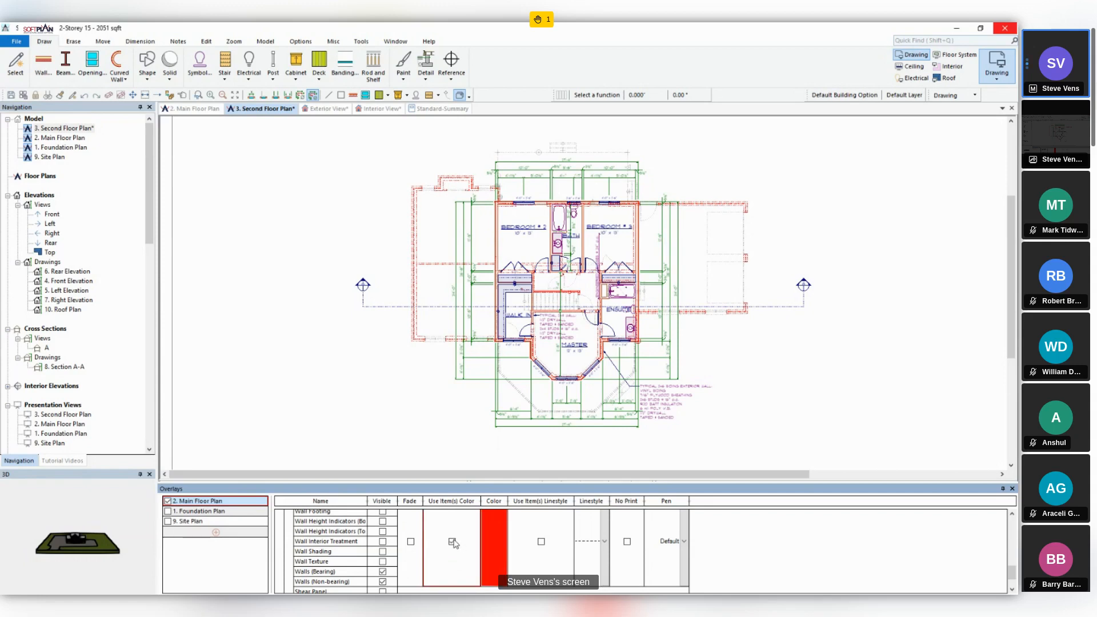
- Set the linestyle of the Main Floor Plan overlay's wall items to a longer dashed line
scroll(423, 315, up, 3)
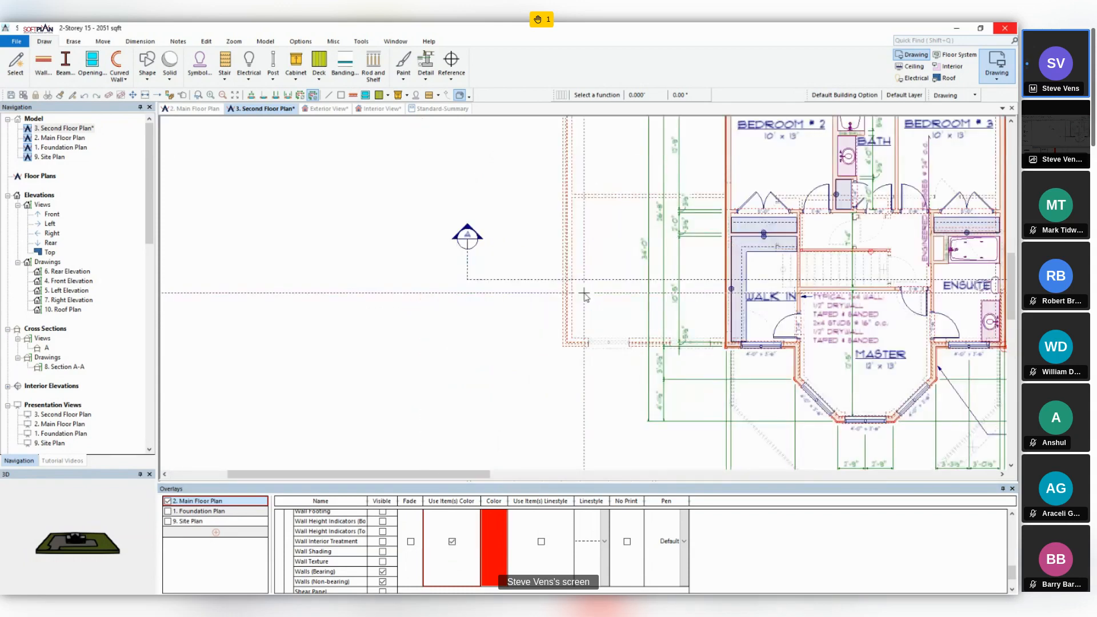
scroll(584, 294, up, 1)
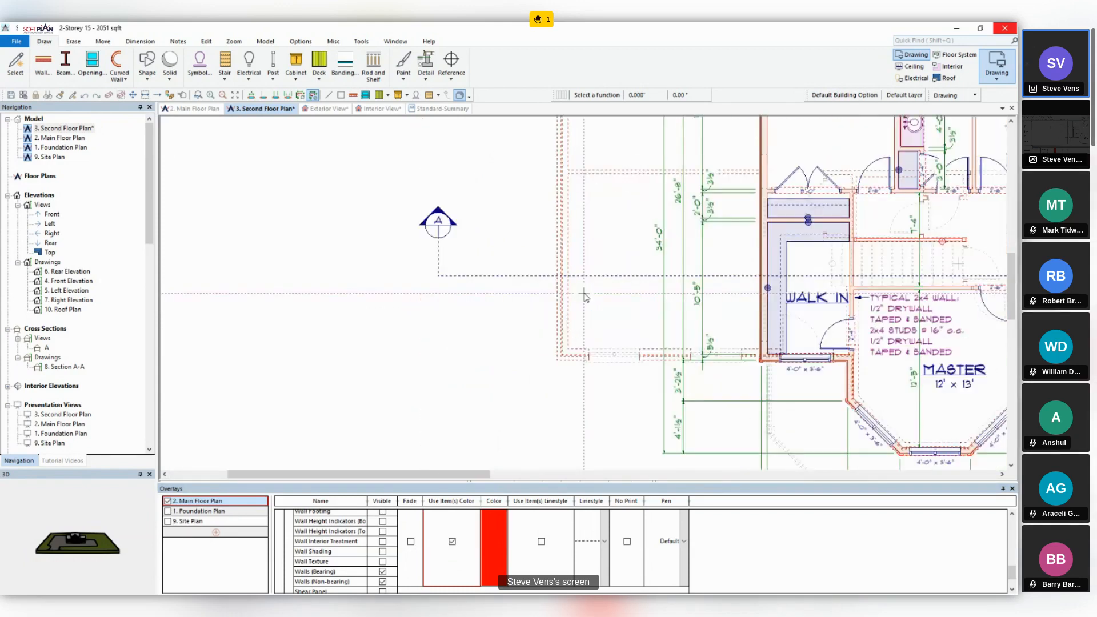
click(604, 541)
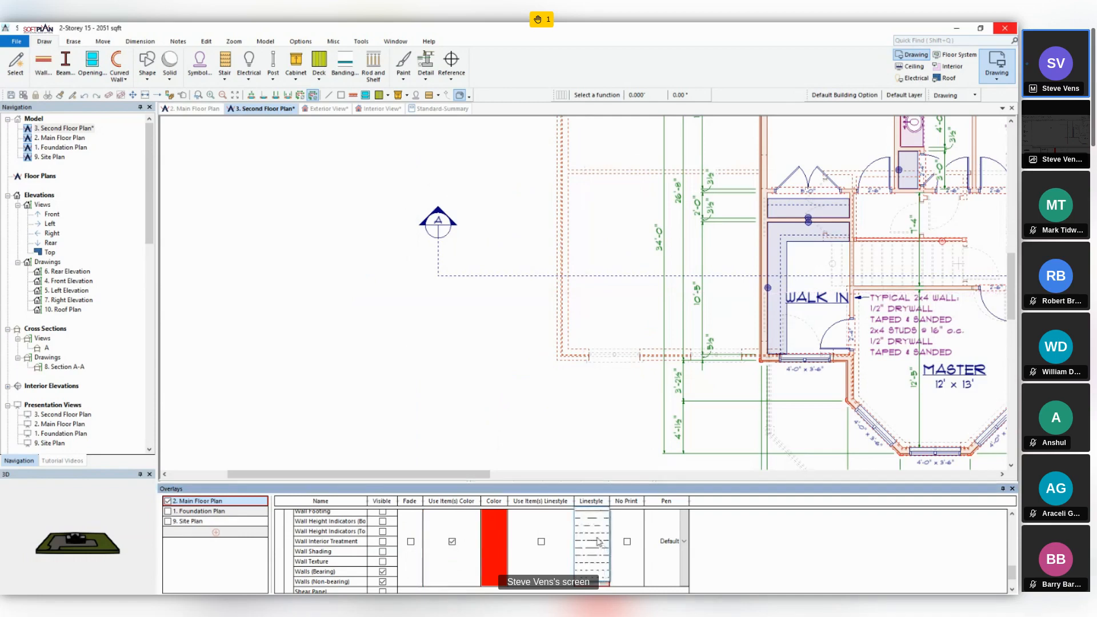
click(592, 522)
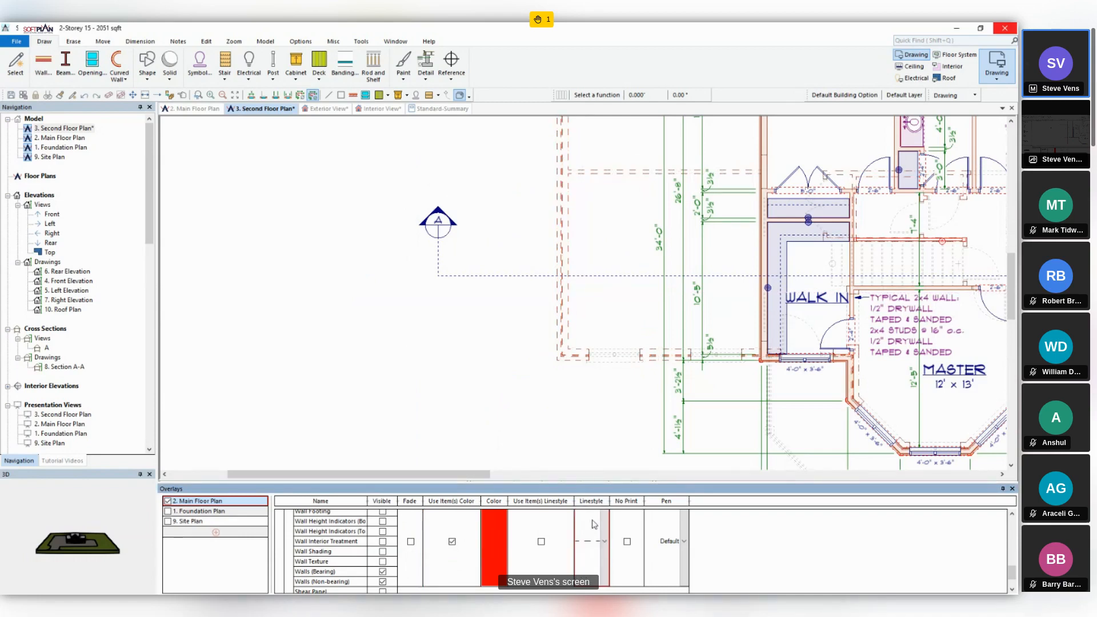
- Enable Use Item(s) Linestyle for the overlay's wall items and keep their pen at Default
click(541, 542)
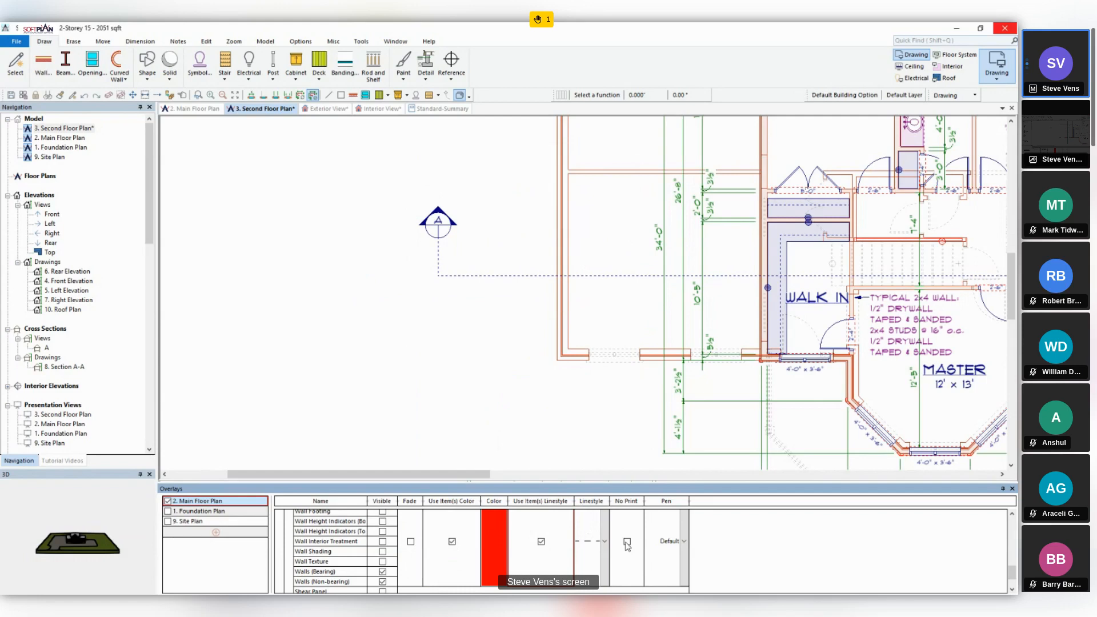
click(684, 542)
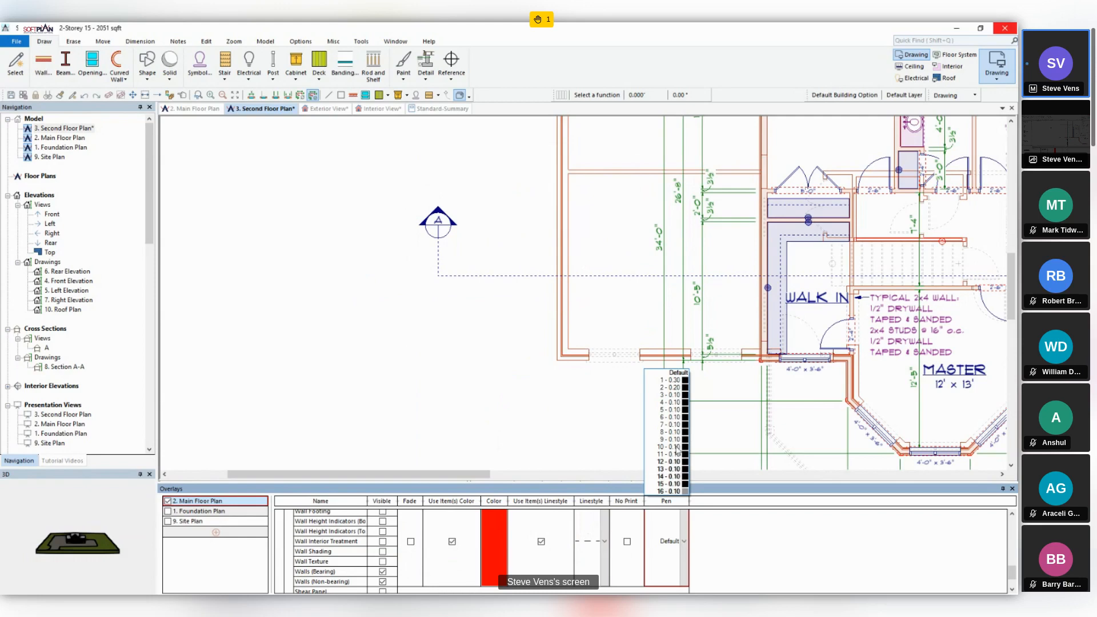
click(679, 373)
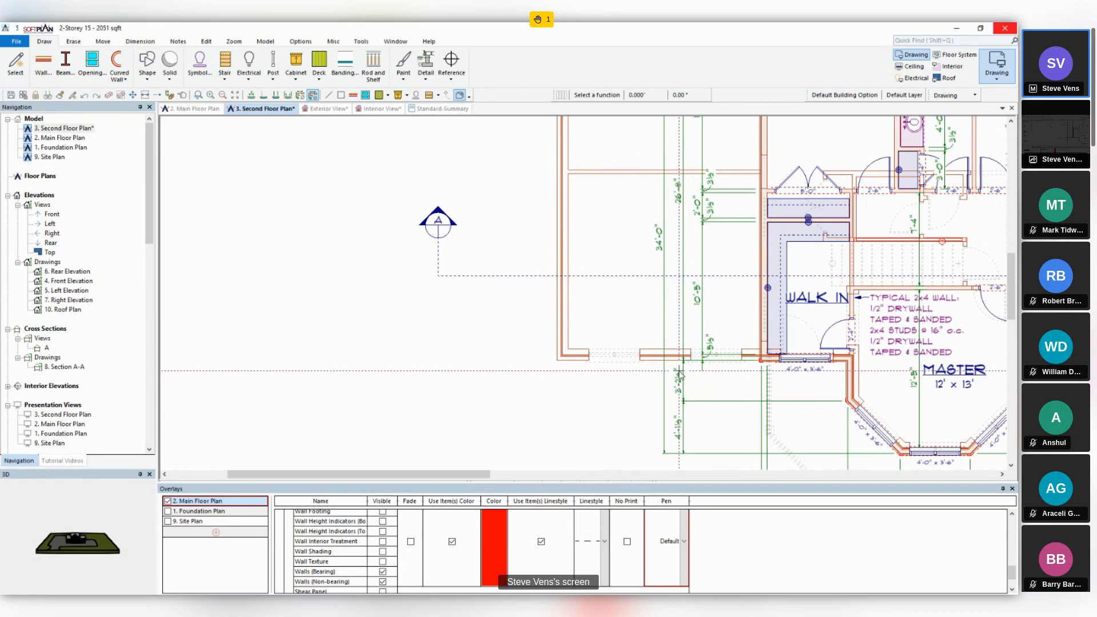
- Expand the Symbols category of the Main Floor Plan overlay and make its Symbols items visible
scroll(389, 552, up, 2)
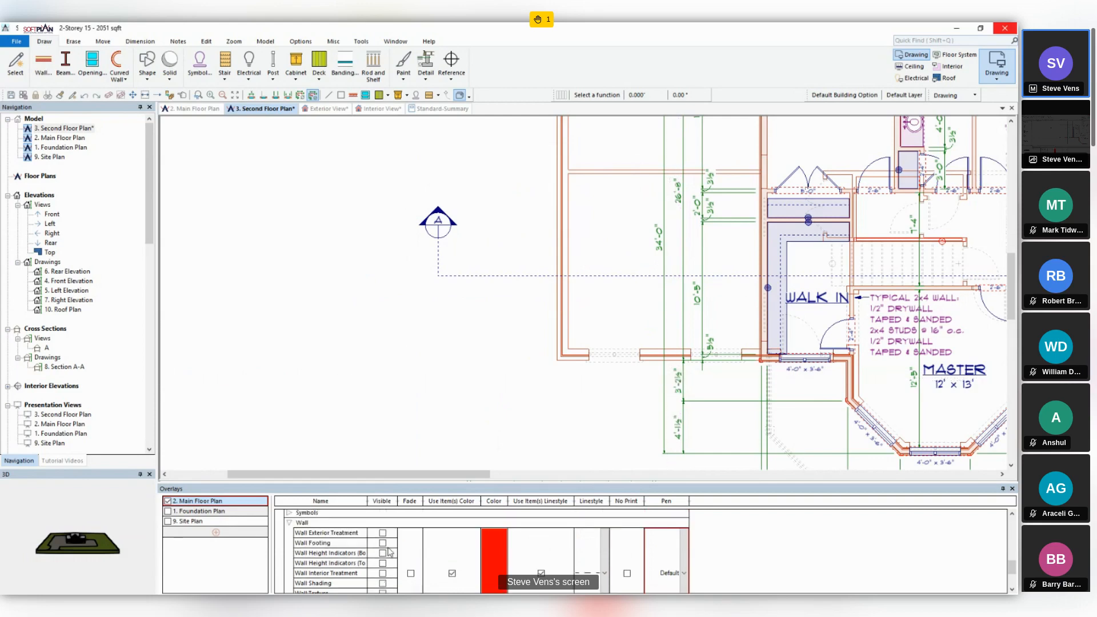
scroll(389, 552, up, 1)
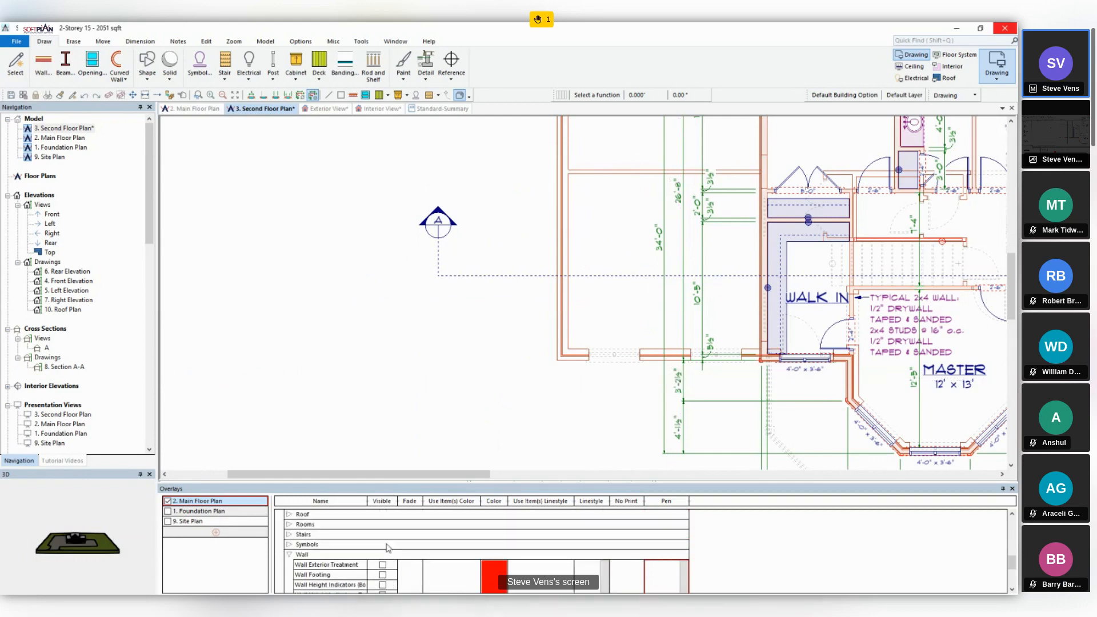
click(289, 545)
scroll(705, 381, down, 3)
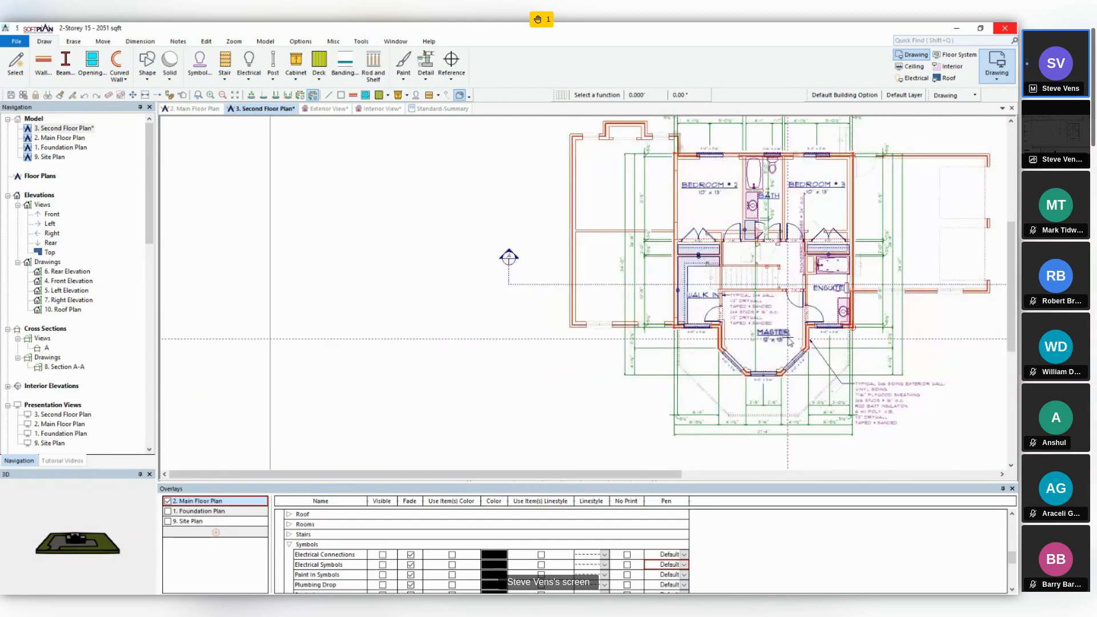
middle_drag(788, 339, 620, 360)
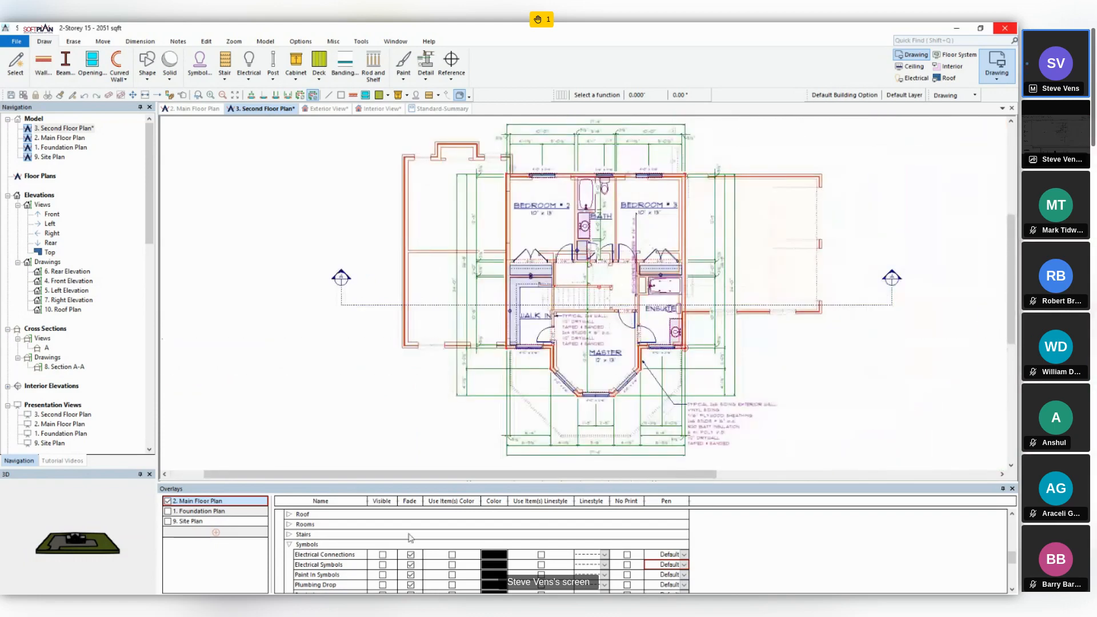
scroll(409, 538, down, 1)
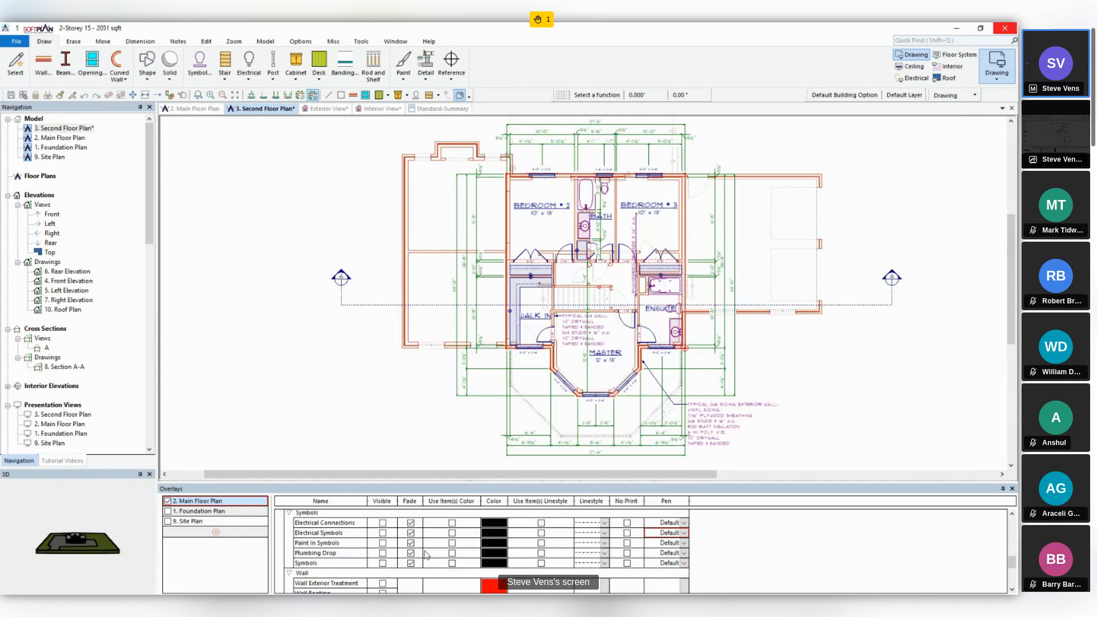
click(382, 563)
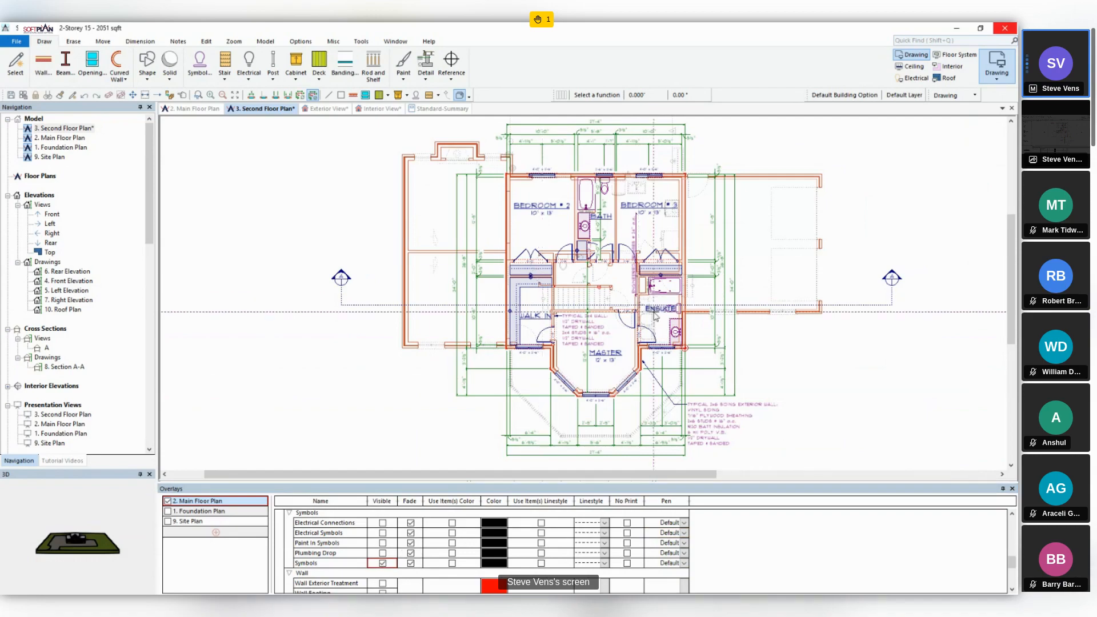
- Turn off Fade for the Symbols items of the Main Floor Plan overlay and inspect them around the ensuite
scroll(655, 314, up, 4)
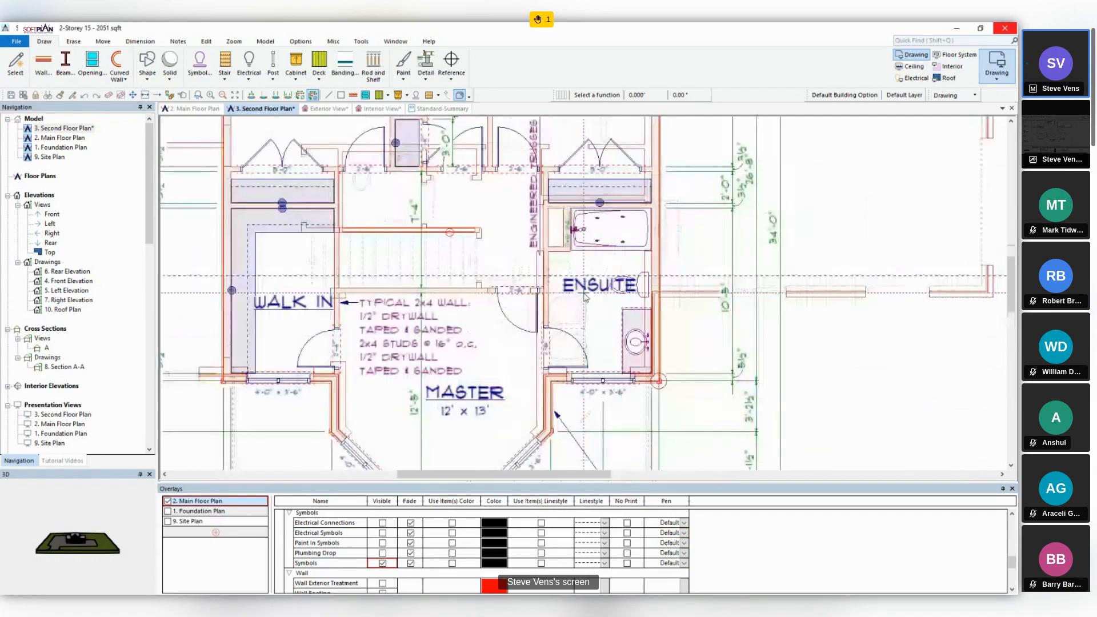
scroll(584, 296, up, 2)
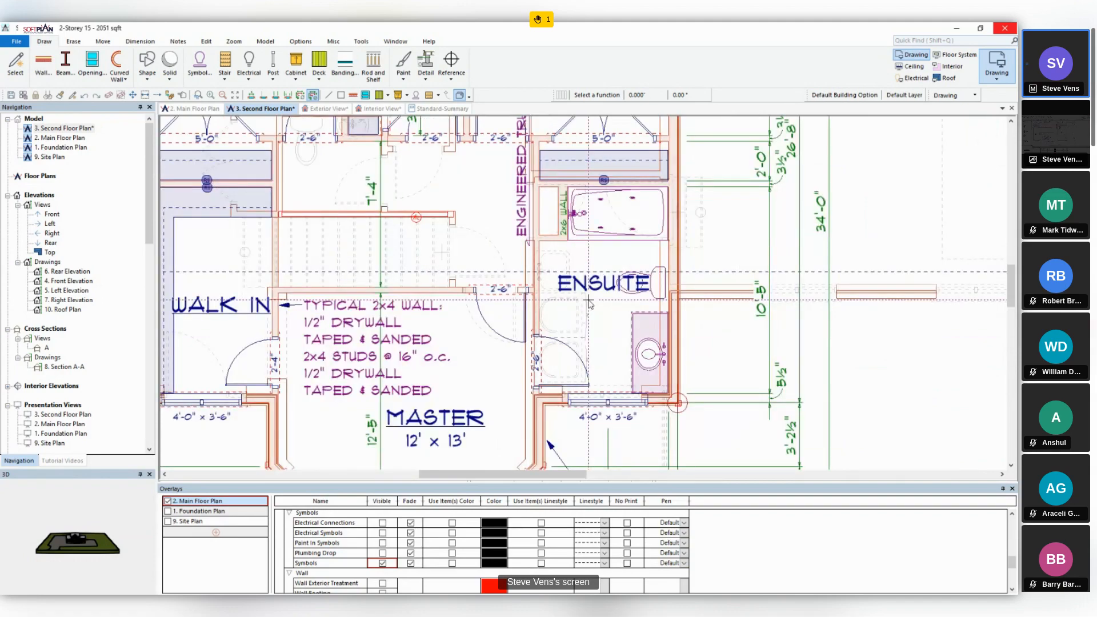
scroll(589, 303, up, 2)
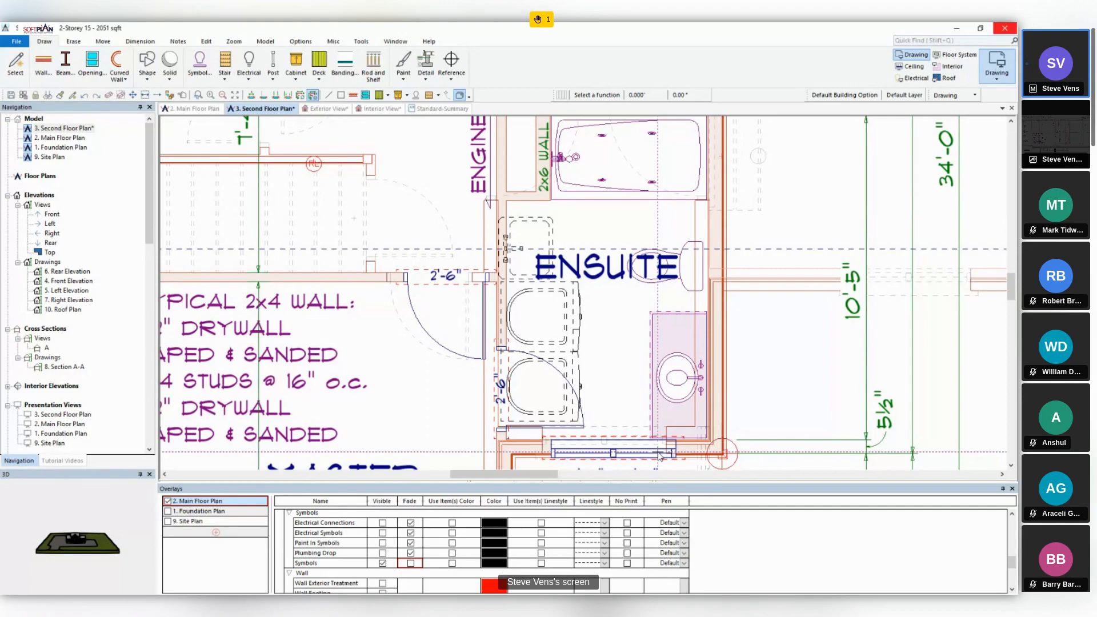
scroll(660, 456, down, 2)
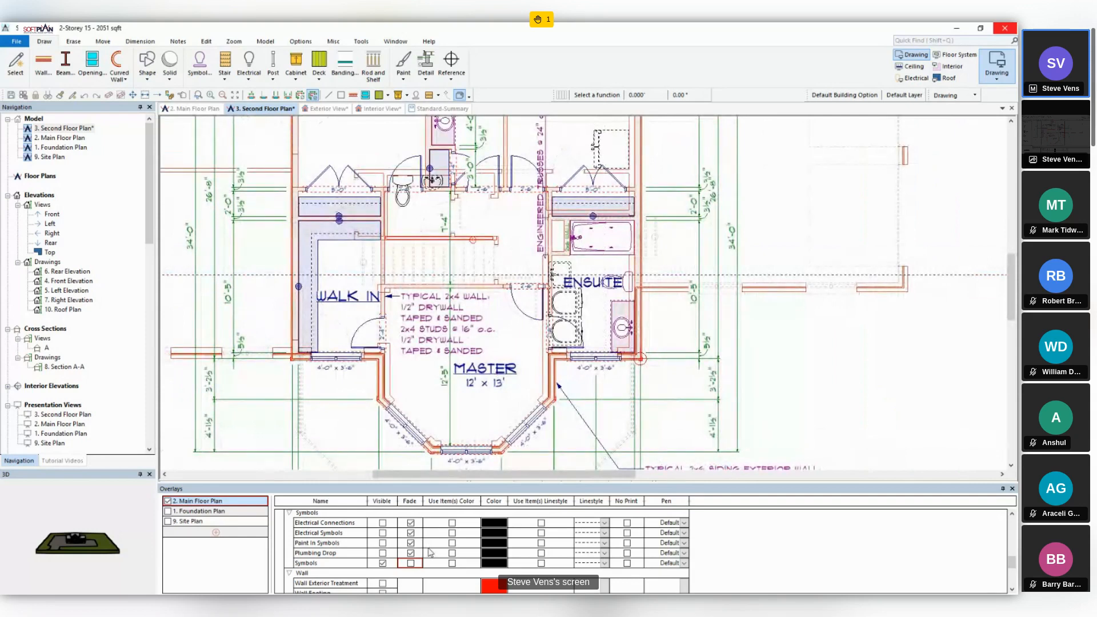
- Show the Furniture layer of the Main Floor Plan overlay to inspect it, and hide it again
scroll(431, 552, up, 10)
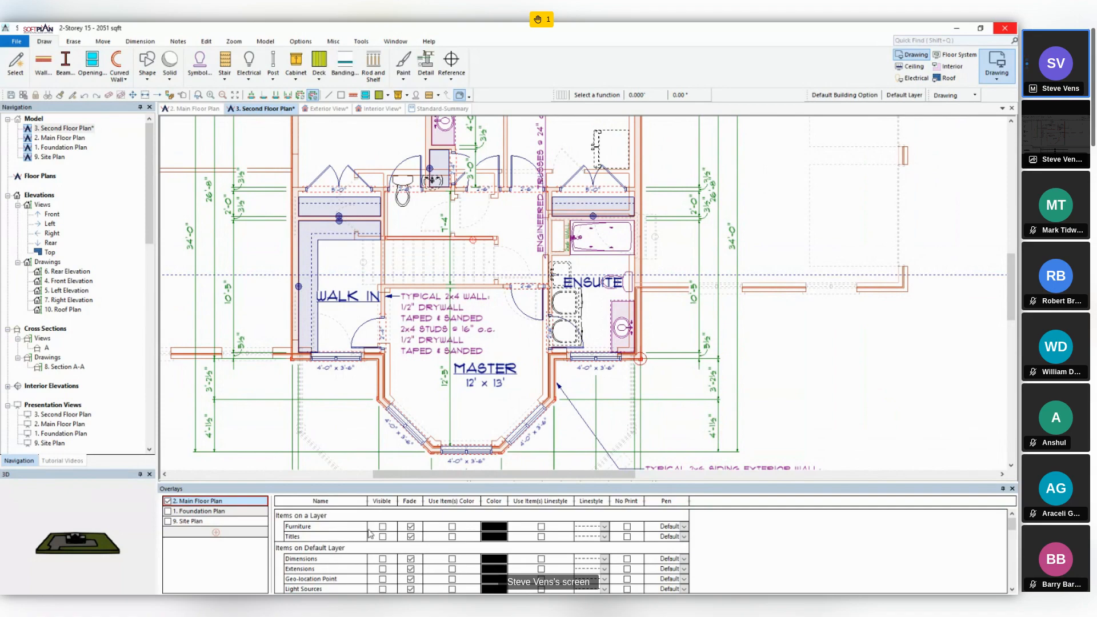
middle_drag(389, 369, 497, 390)
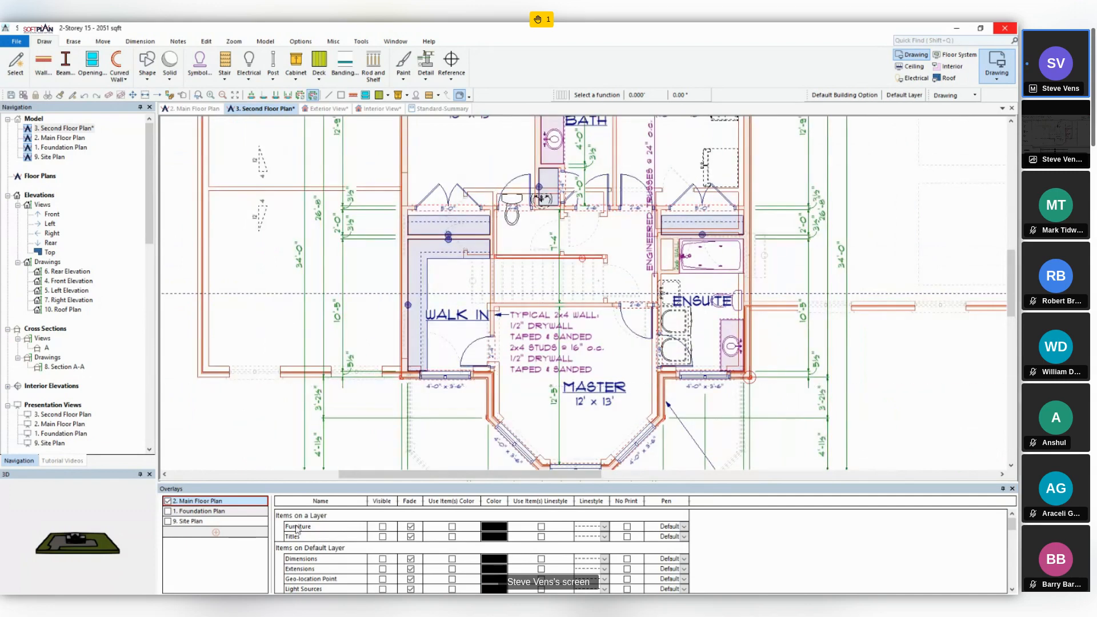
click(382, 526)
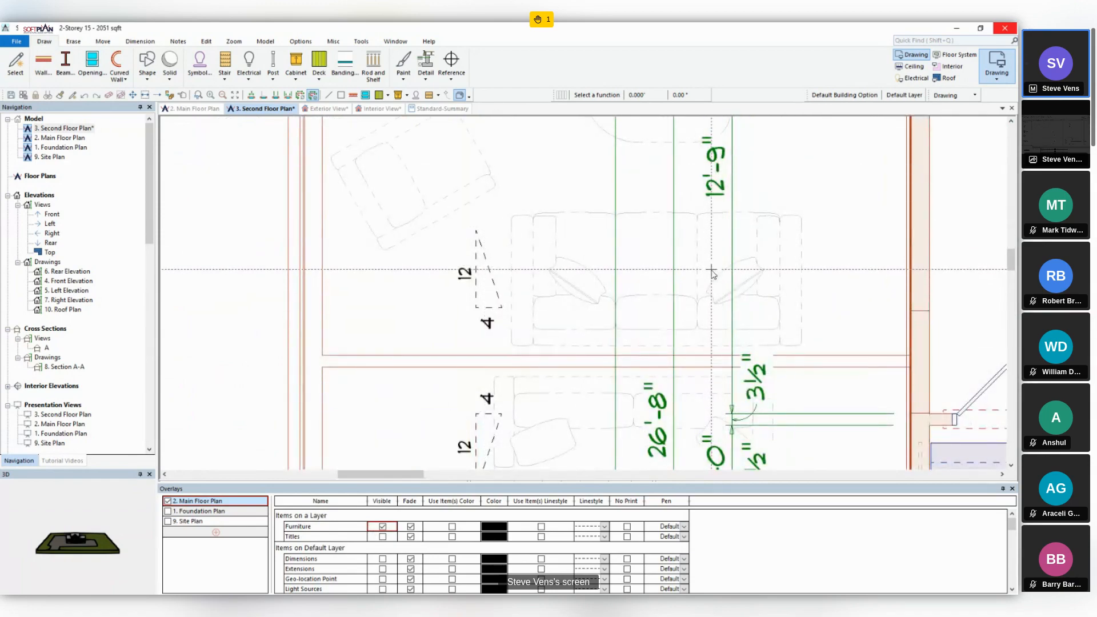
scroll(710, 271, down, 3)
scroll(710, 280, down, 1)
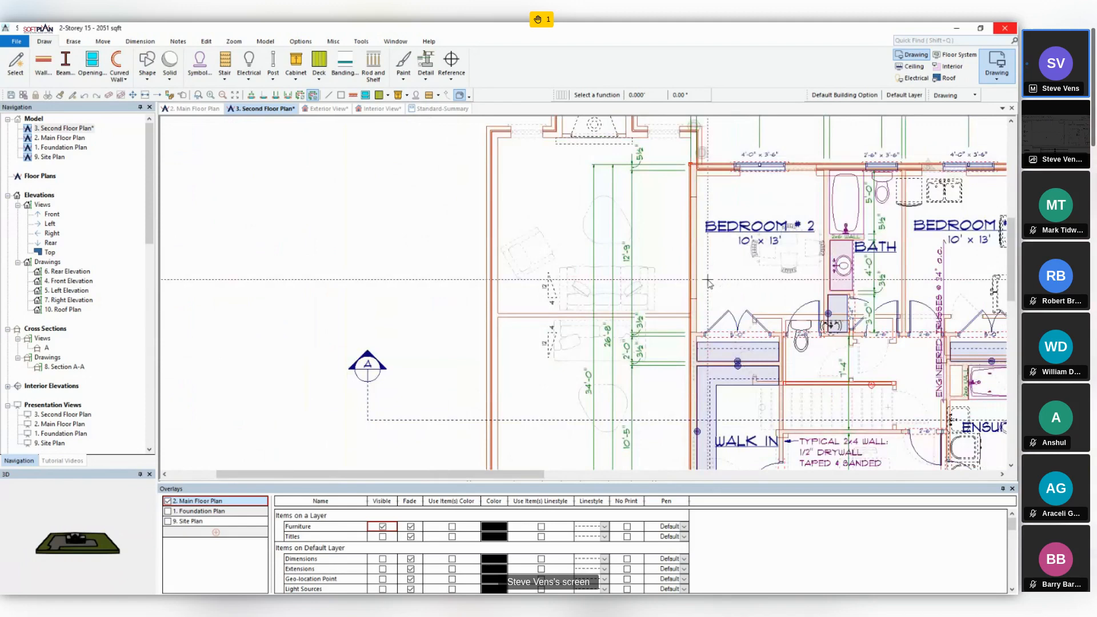
scroll(710, 280, down, 1)
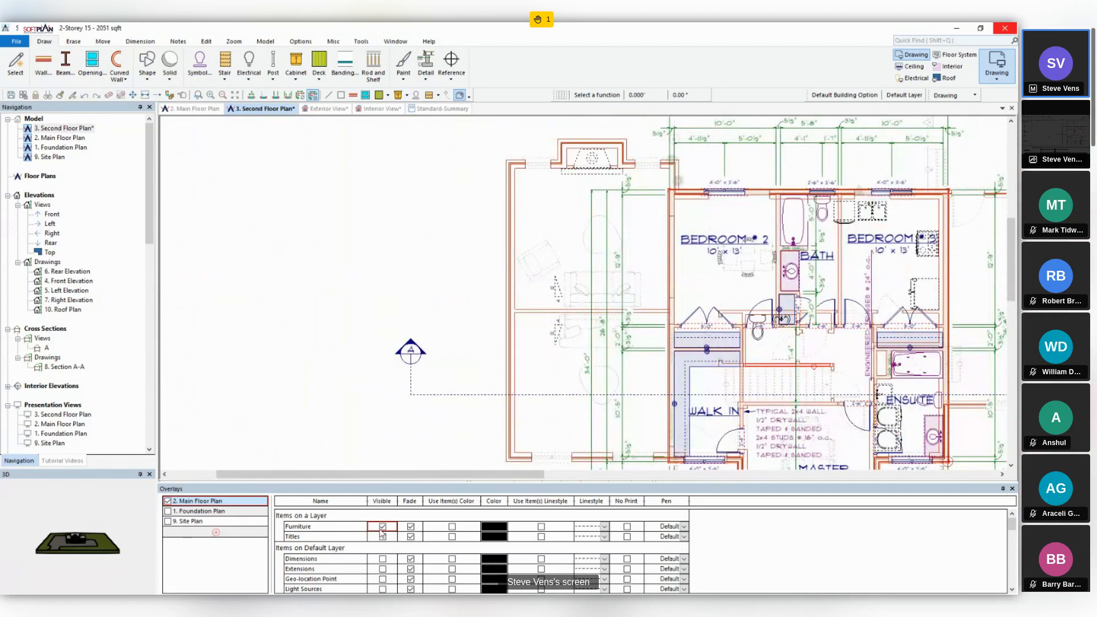
click(382, 527)
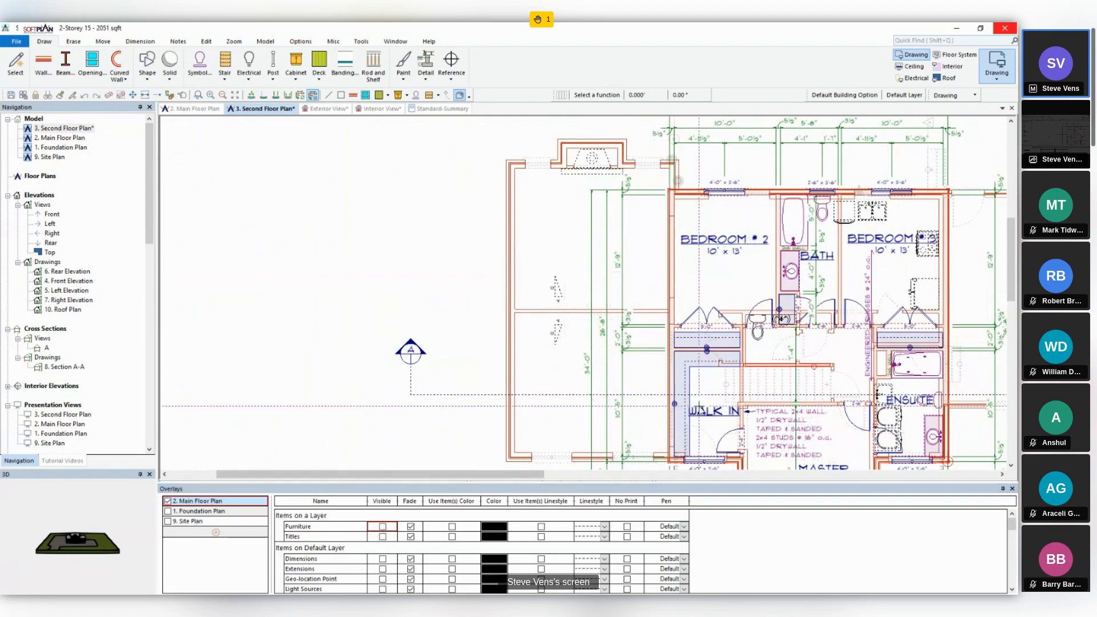
- Reset the default layer visibilities and the default layer options of the 2. Main Floor Plan overlay
scroll(698, 405, down, 1)
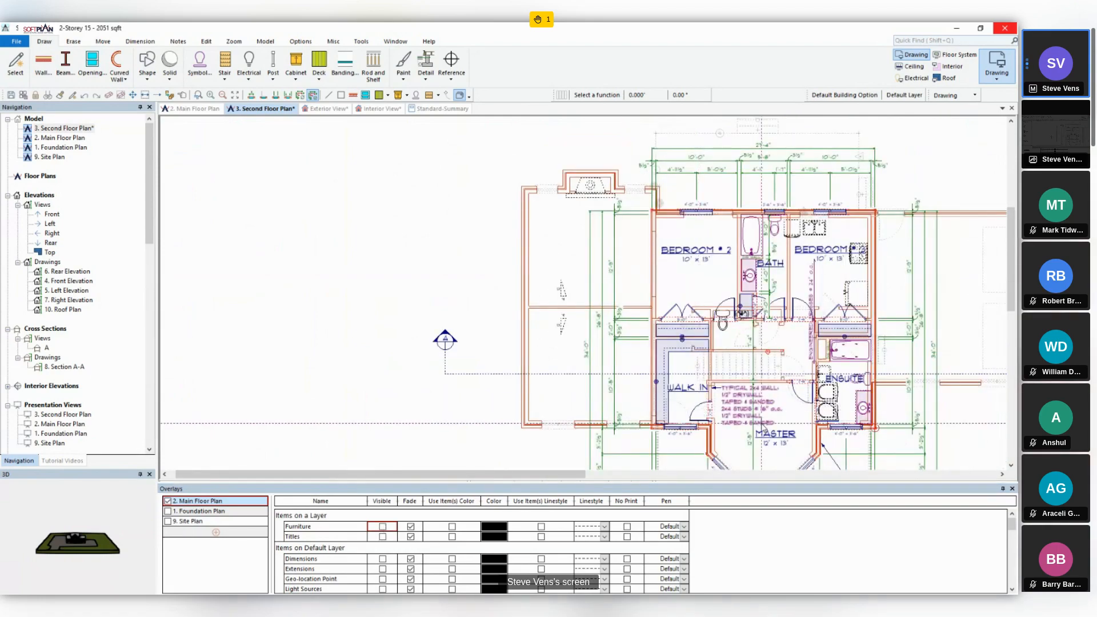
middle_drag(762, 424, 609, 330)
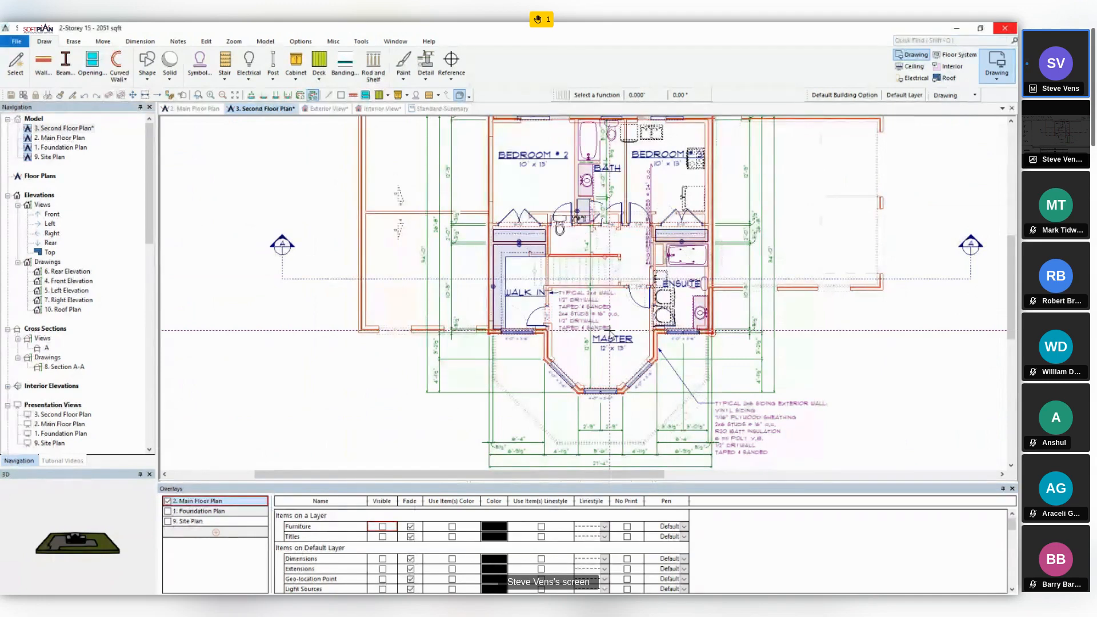
right_click(186, 506)
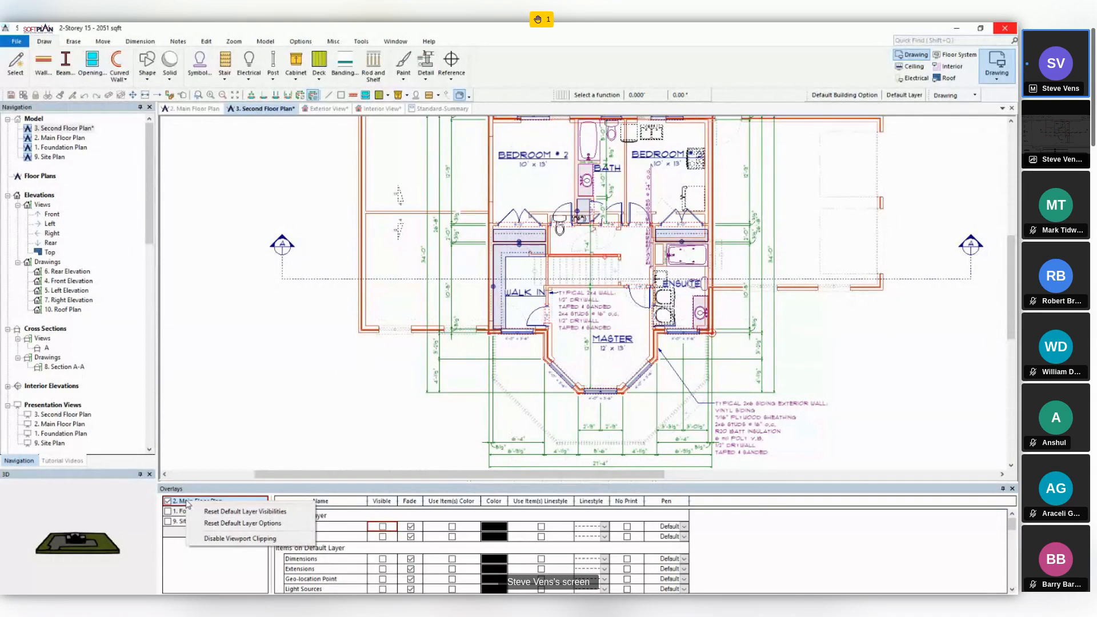
click(236, 512)
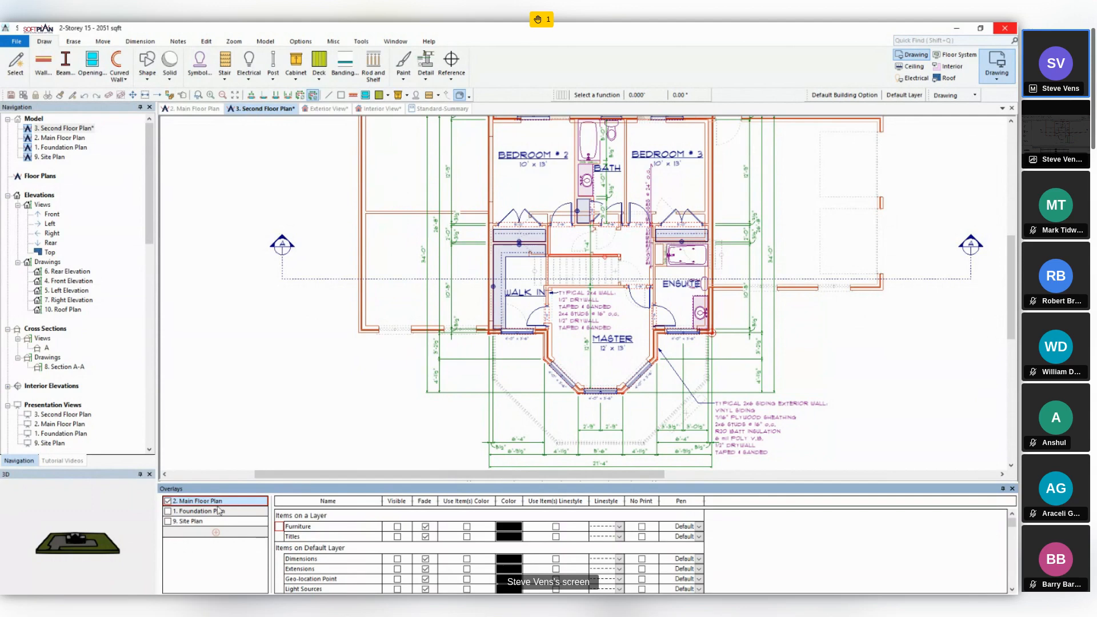
right_click(212, 503)
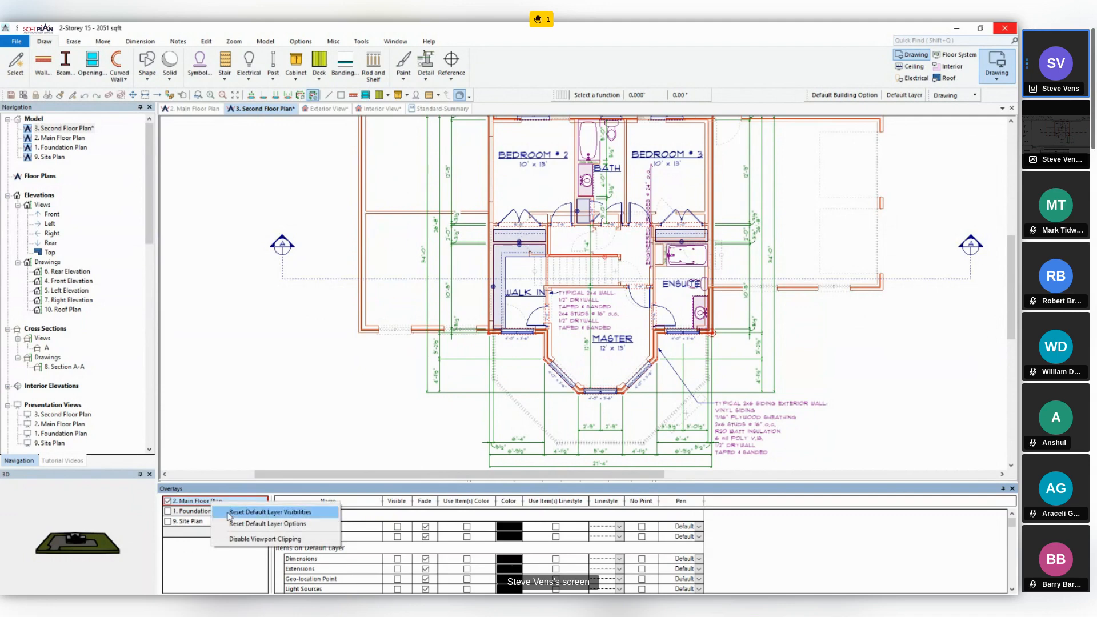
click(295, 526)
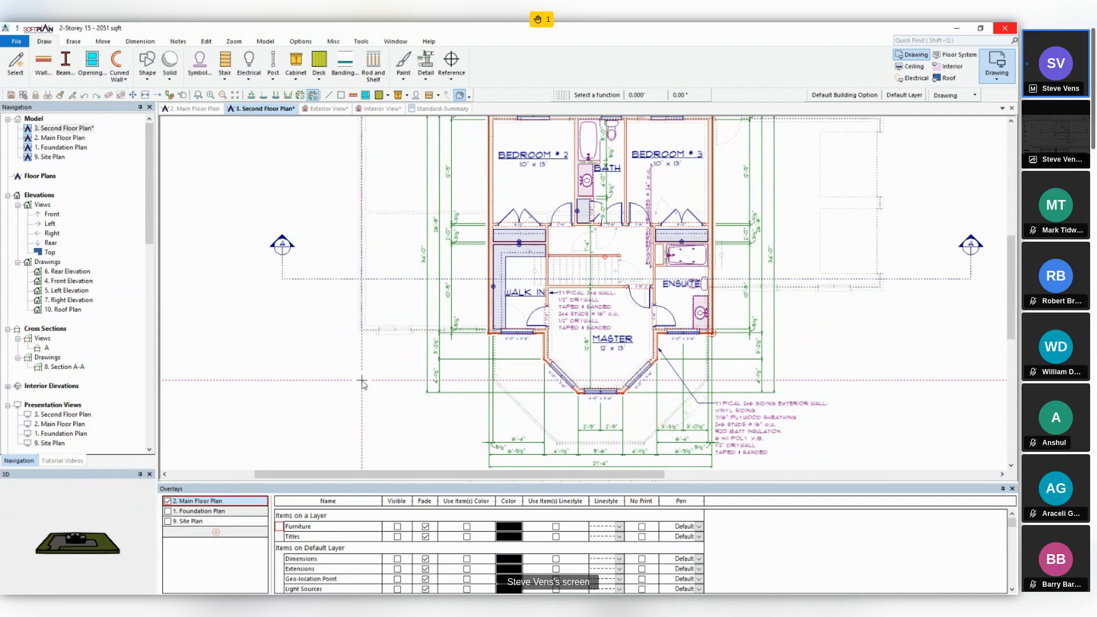
- In the system options, turn off Fade for all items in the Drawing mode's default overlay visibilities and save the change
click(26, 43)
mouse_move(77, 468)
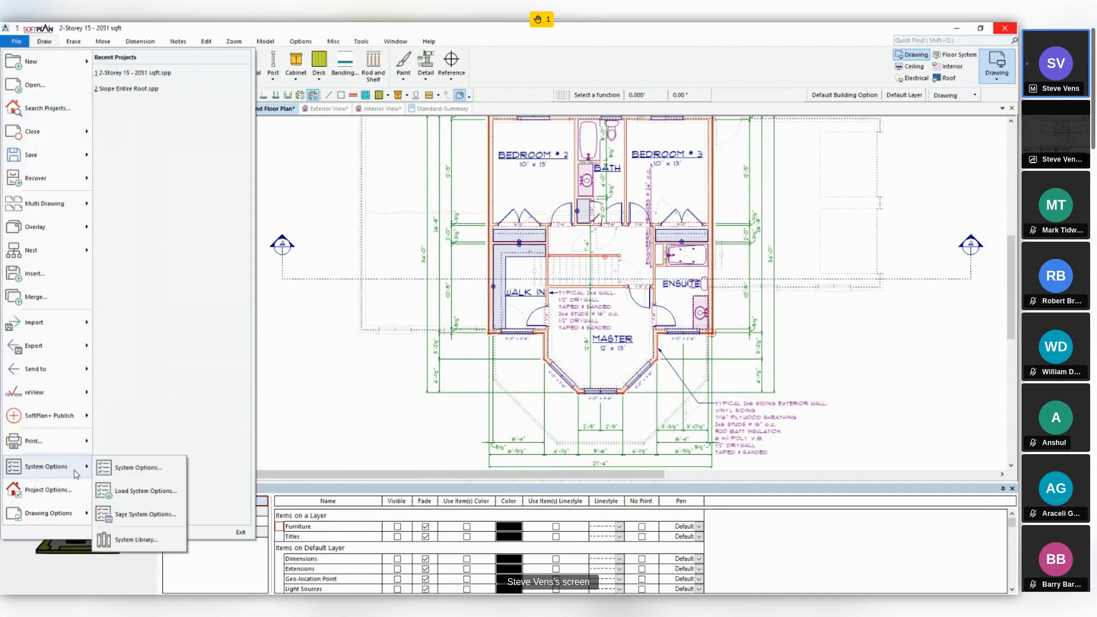
click(111, 471)
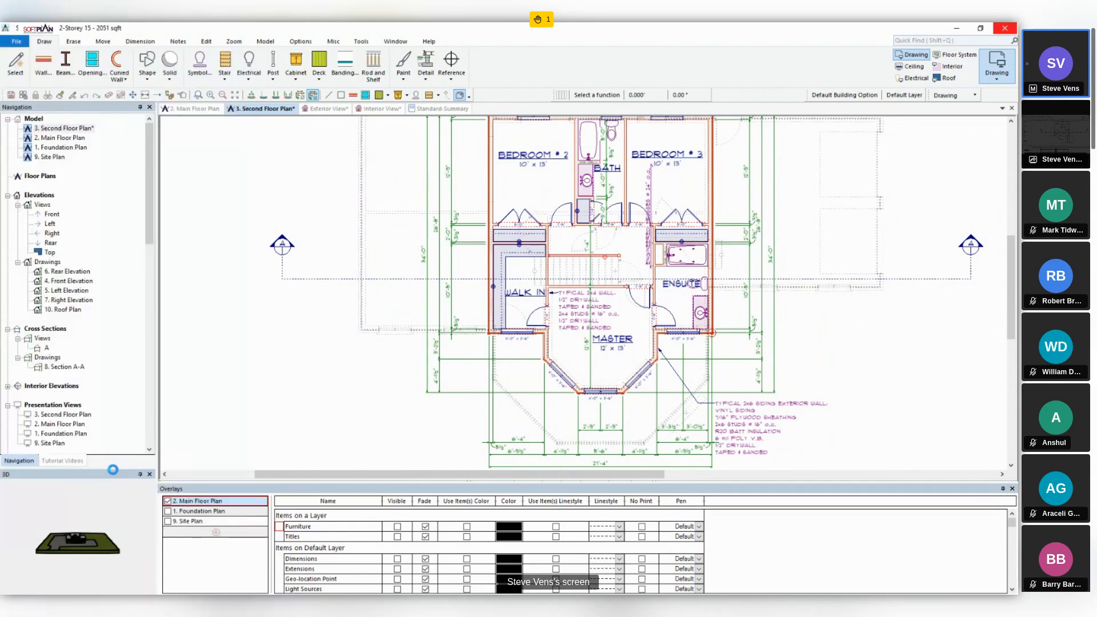
scroll(117, 285, down, 3)
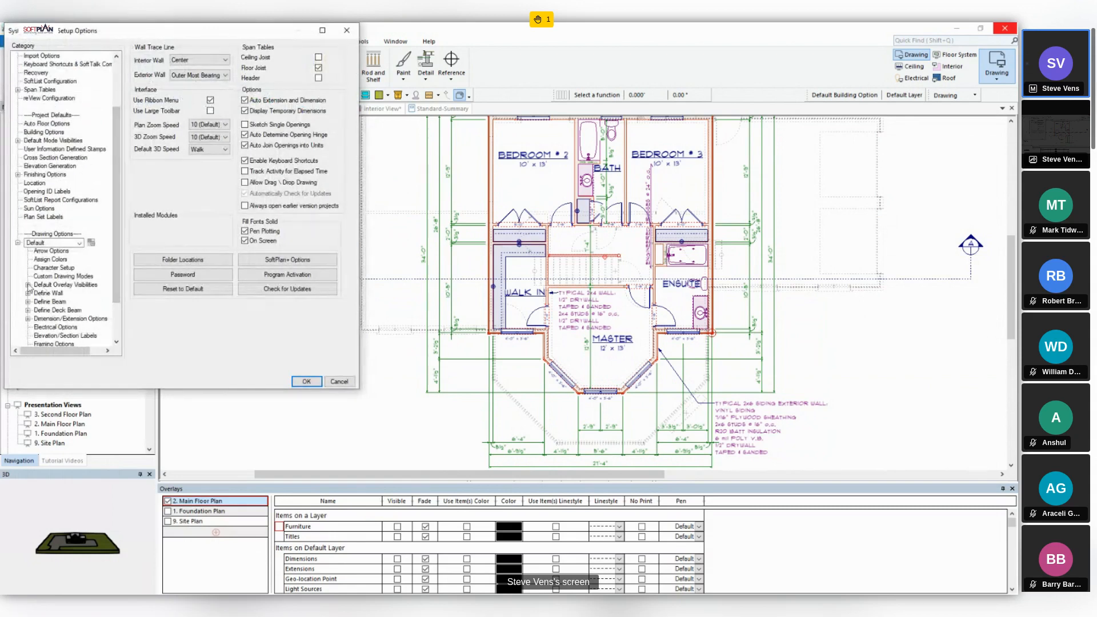
click(28, 285)
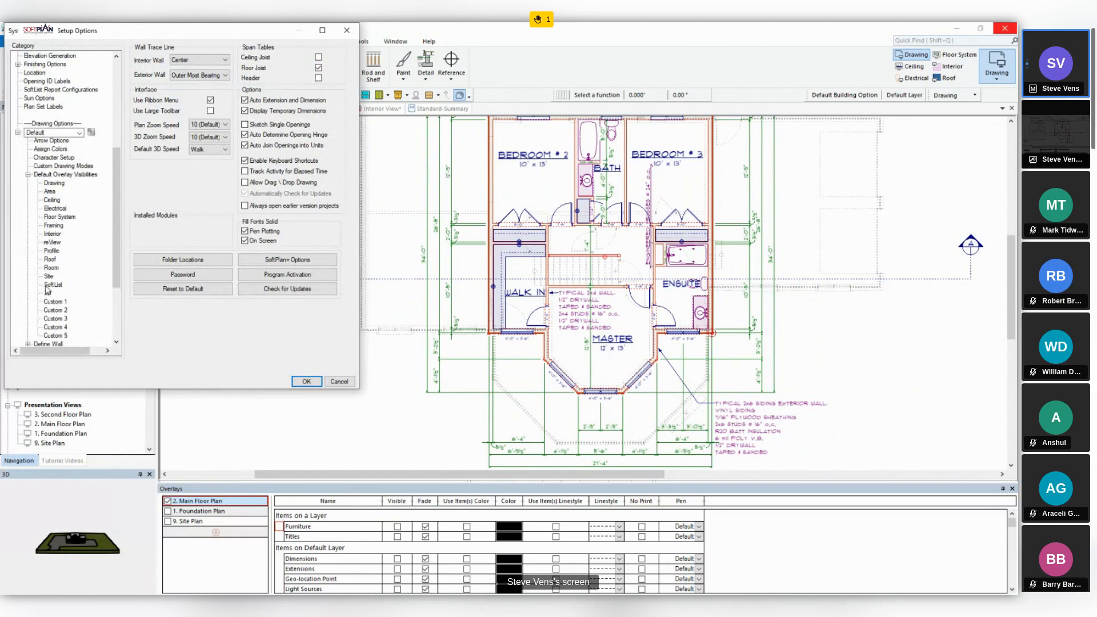
click(57, 185)
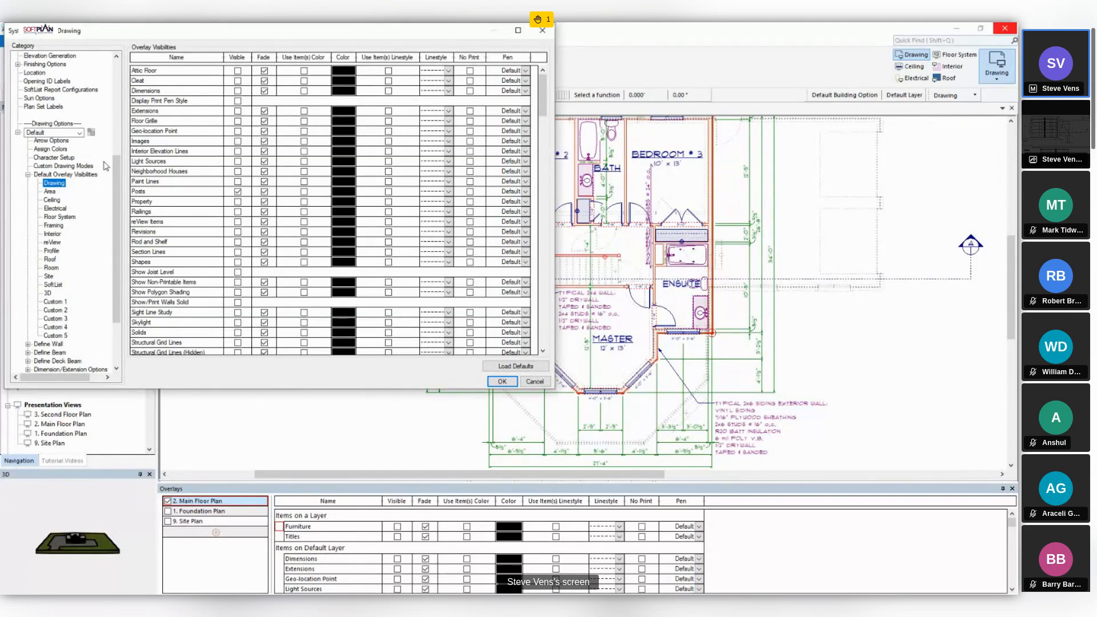
click(258, 59)
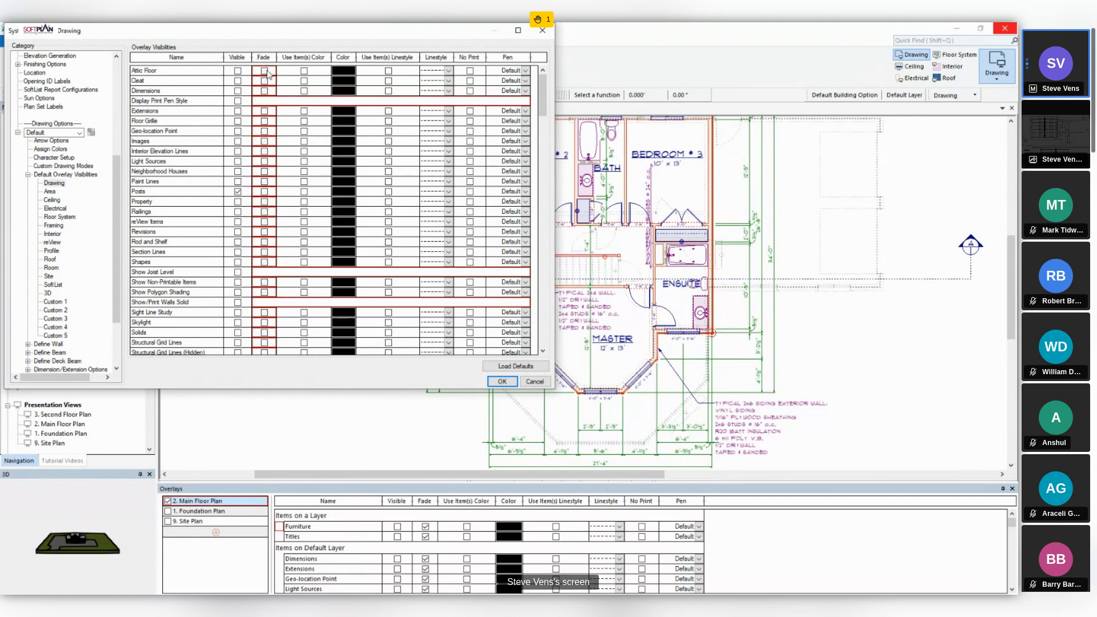
click(501, 382)
click(521, 351)
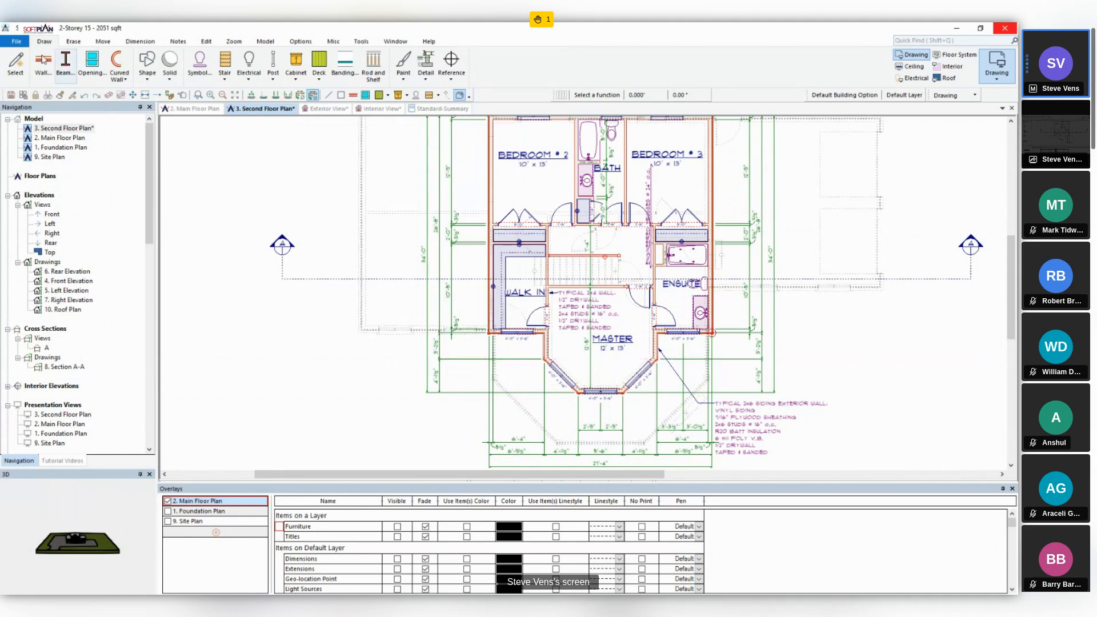
- In the project options, reset the Drawing mode's default overlay visibilities to the system settings and apply them
click(15, 43)
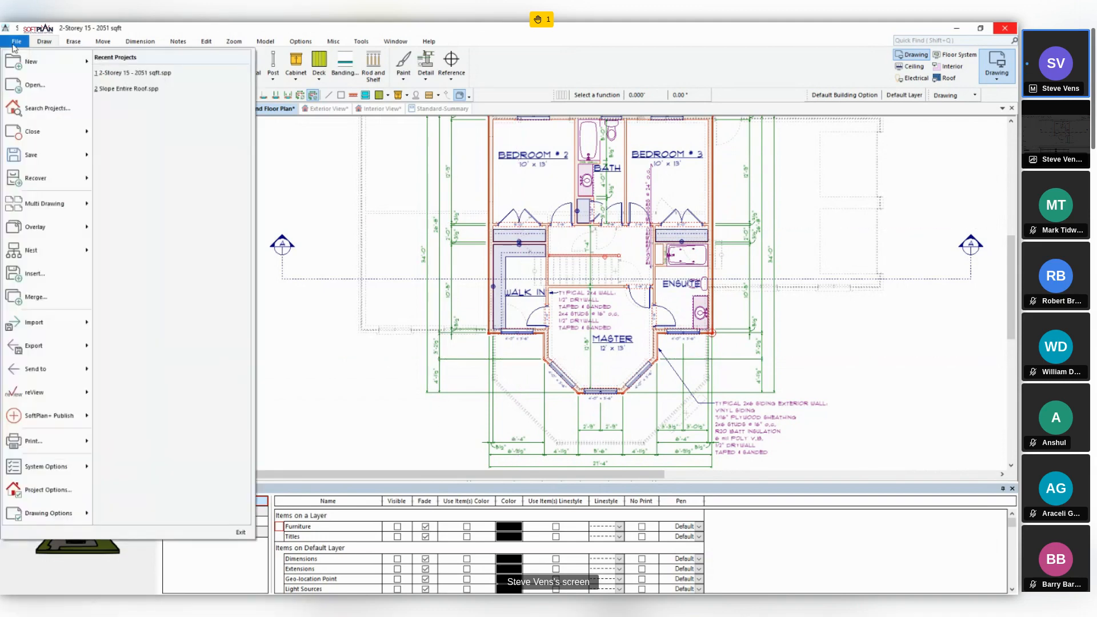
click(38, 490)
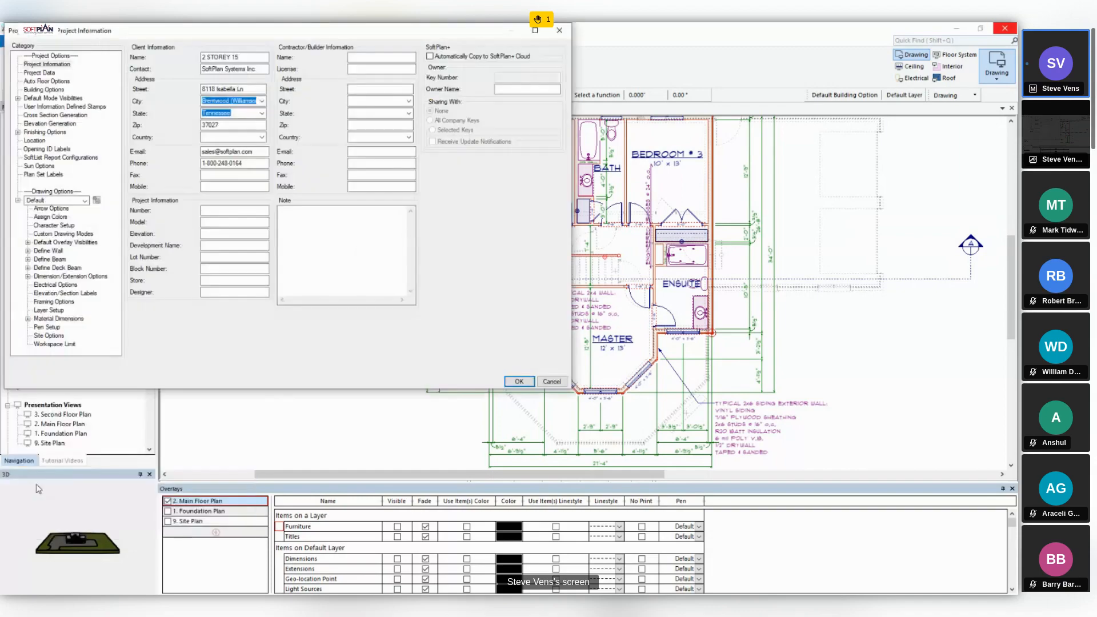
click(27, 243)
click(55, 191)
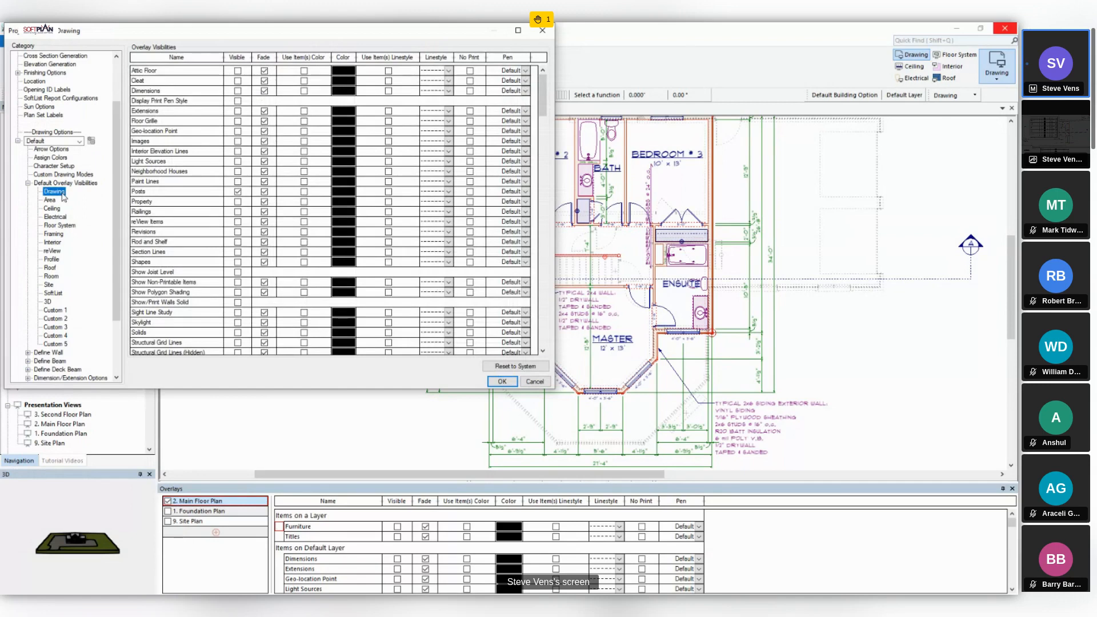
click(527, 368)
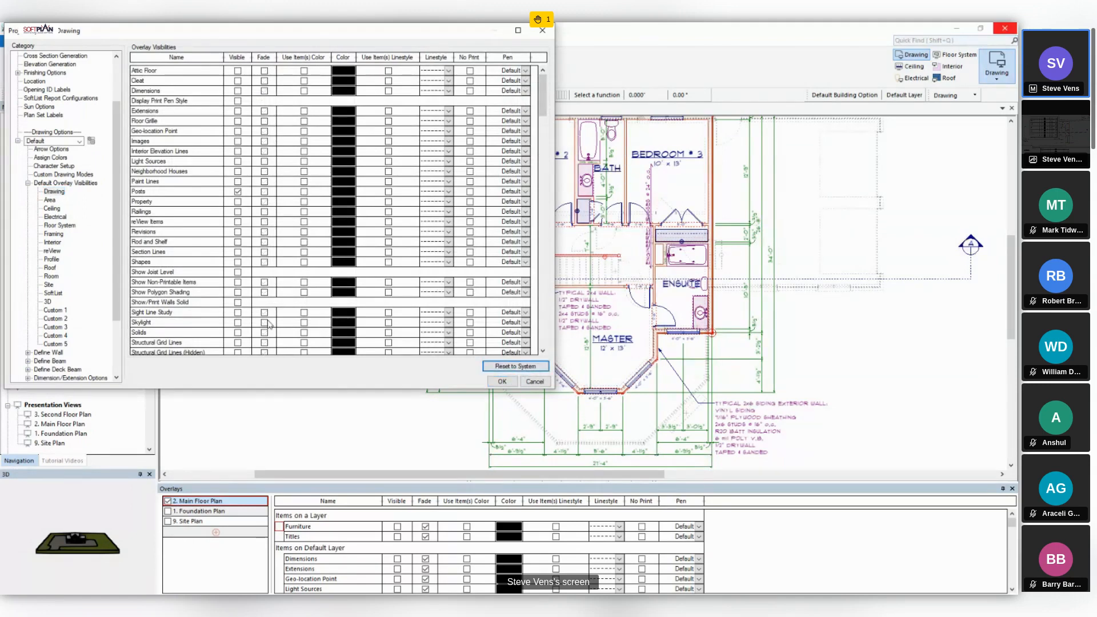
click(507, 383)
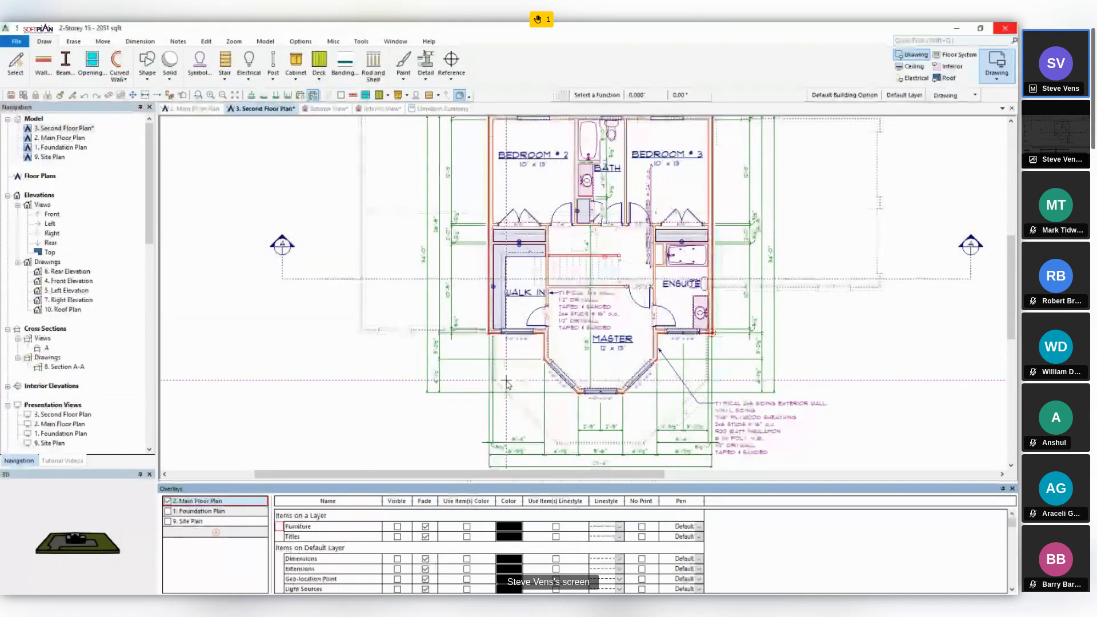
- In the second floor plan's drawing options, reset the Drawing mode's default overlay visibilities to the project settings and apply them
click(22, 44)
mouse_move(52, 513)
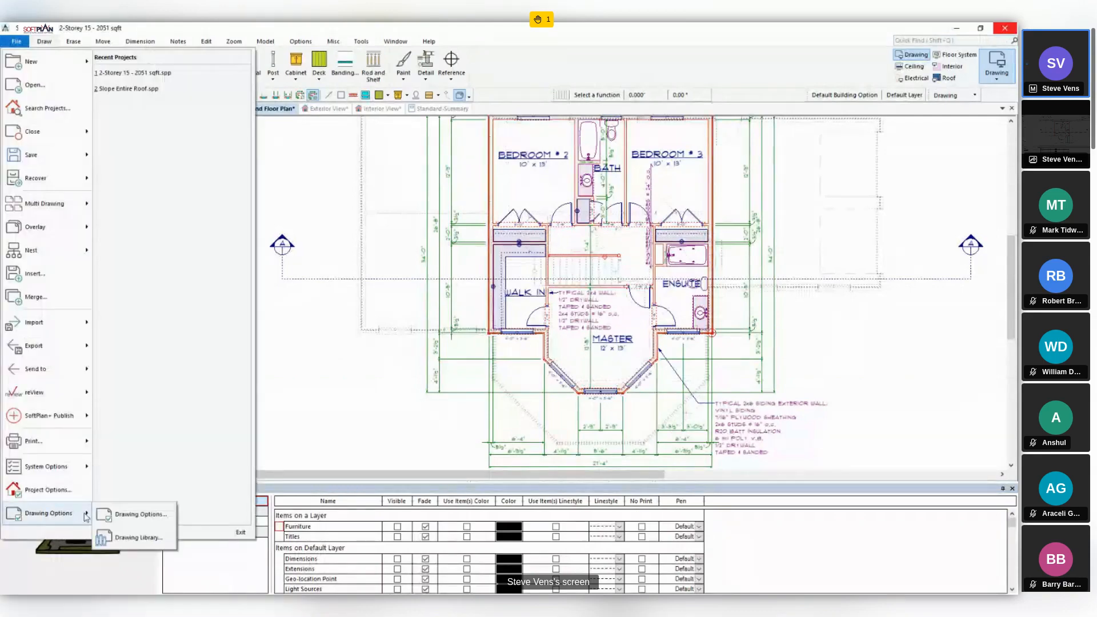
click(120, 516)
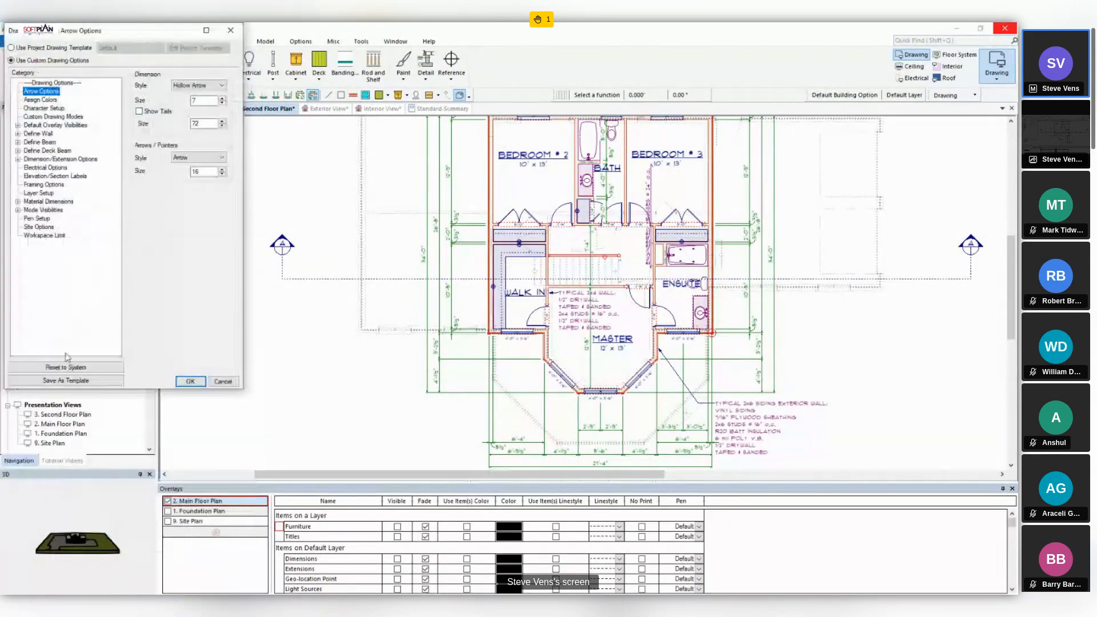
click(18, 126)
click(44, 133)
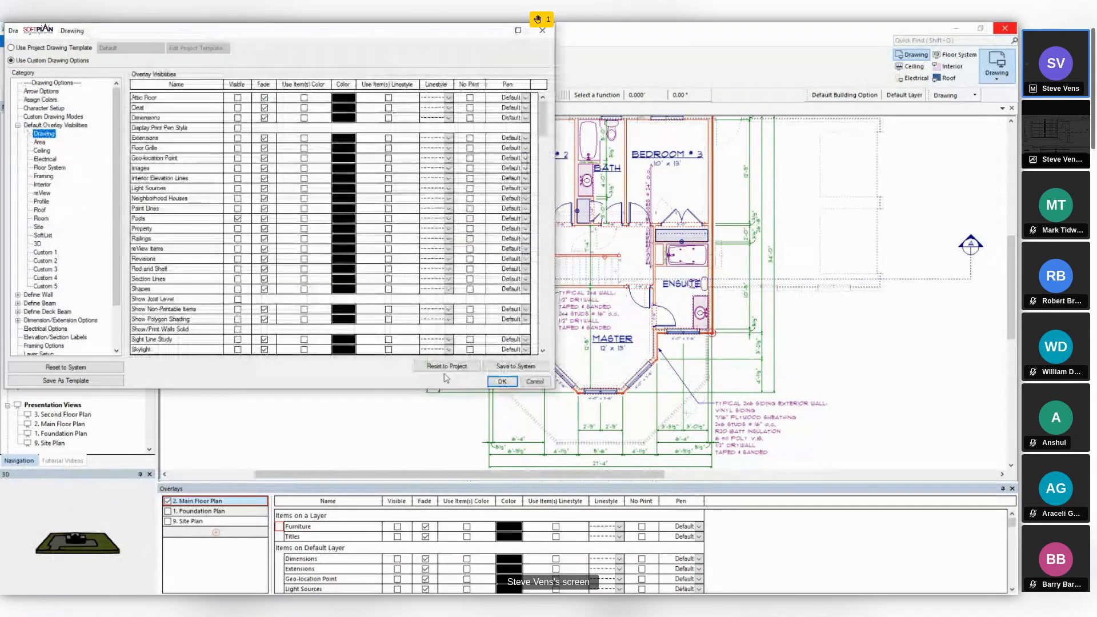
click(446, 366)
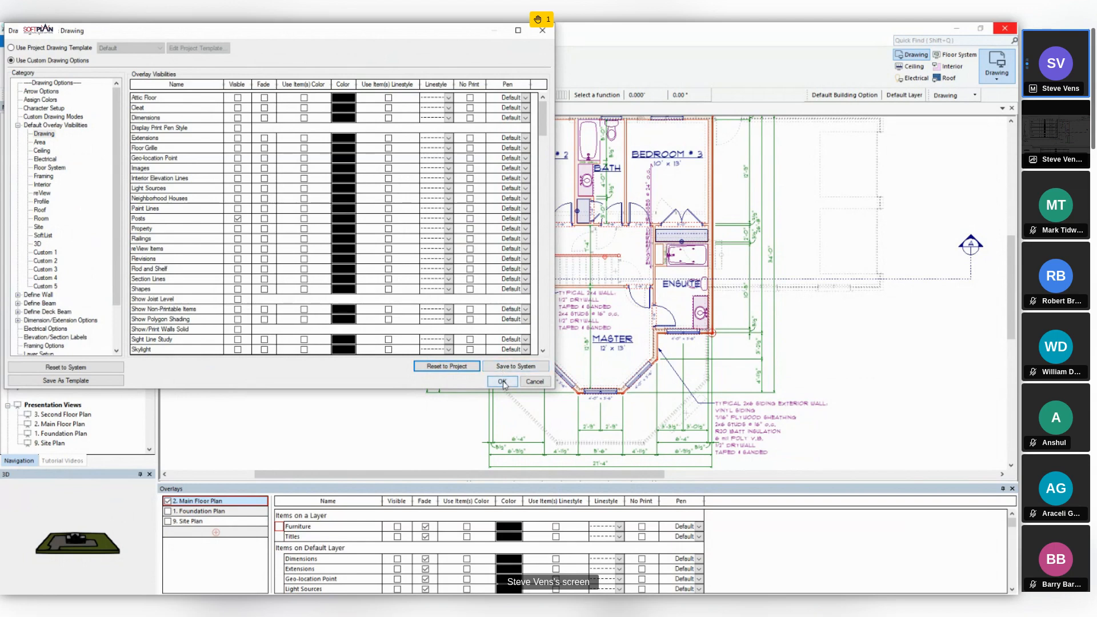
click(502, 382)
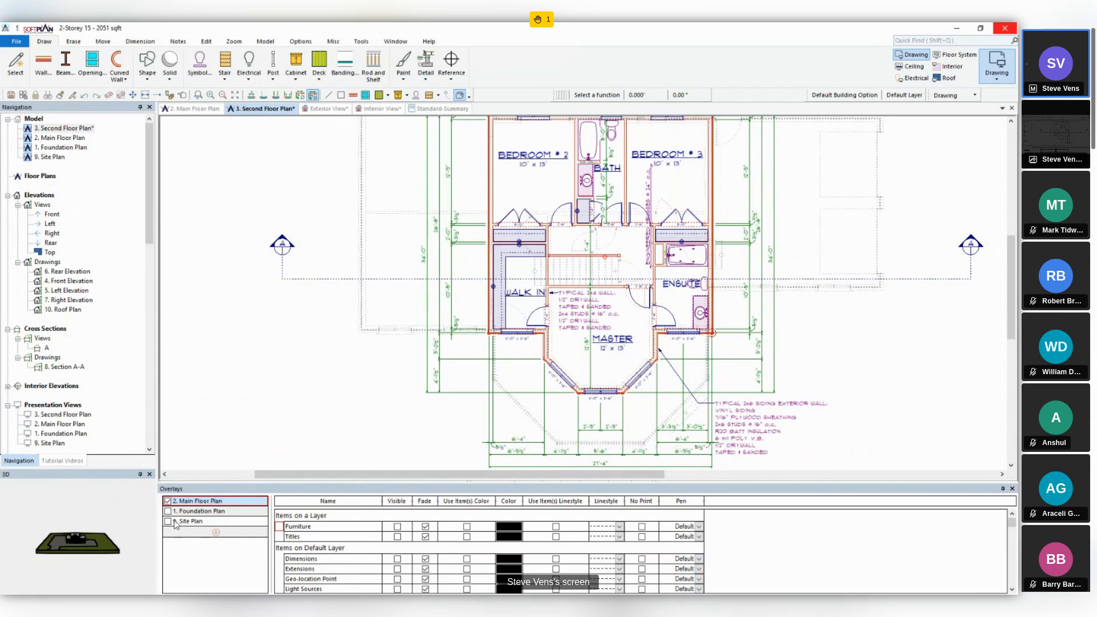
- Reset the default layer options of the 2. Main Floor Plan overlay and look through its item list
right_click(182, 503)
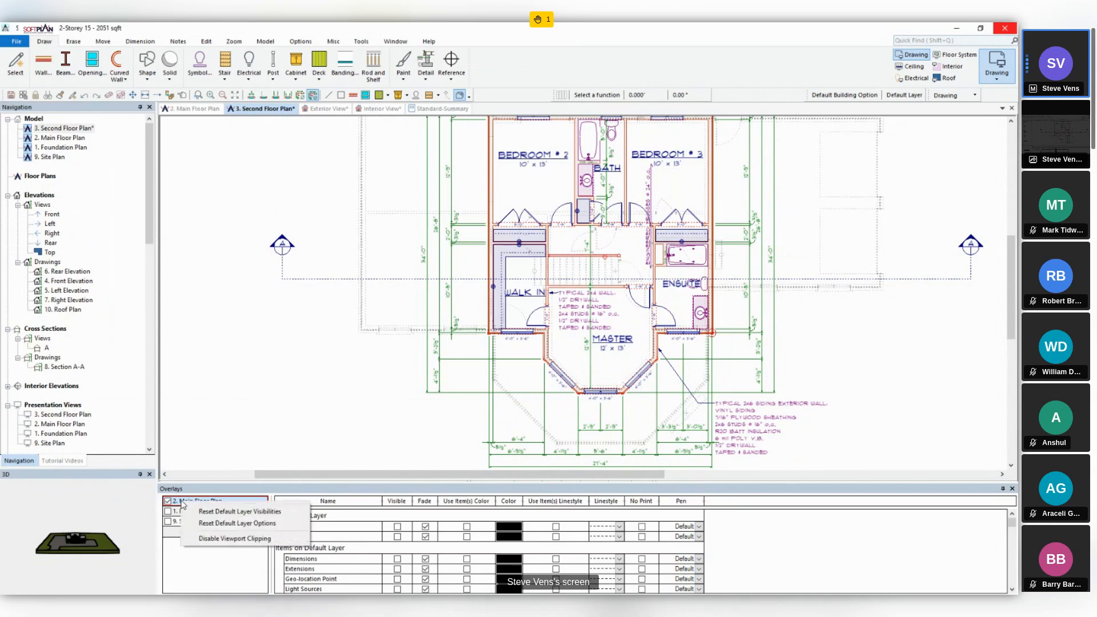
click(241, 524)
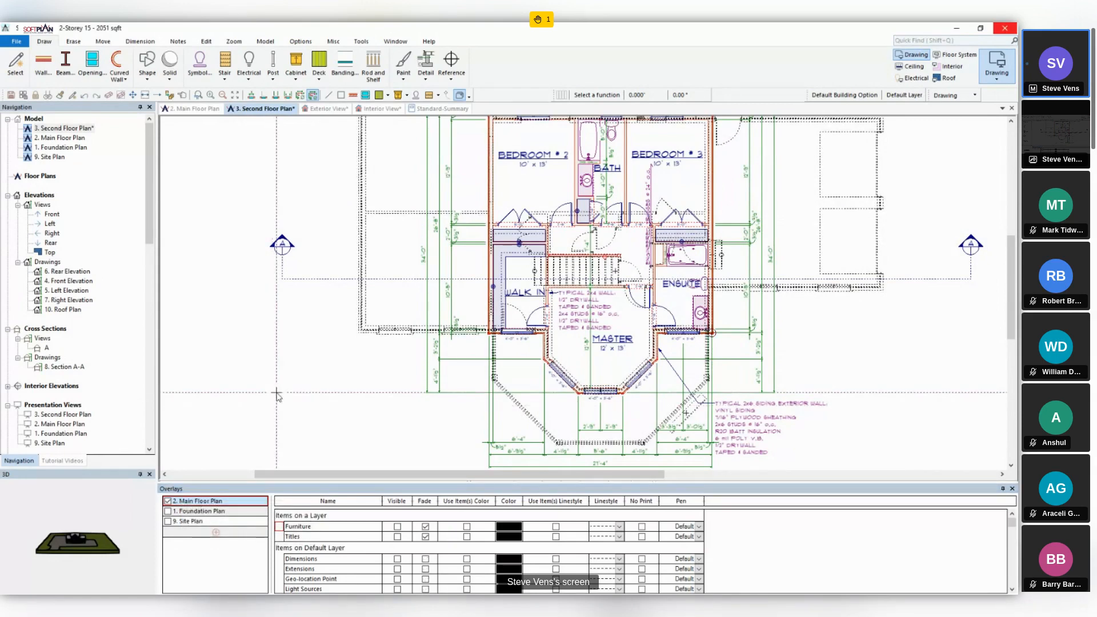
scroll(417, 536, down, 5)
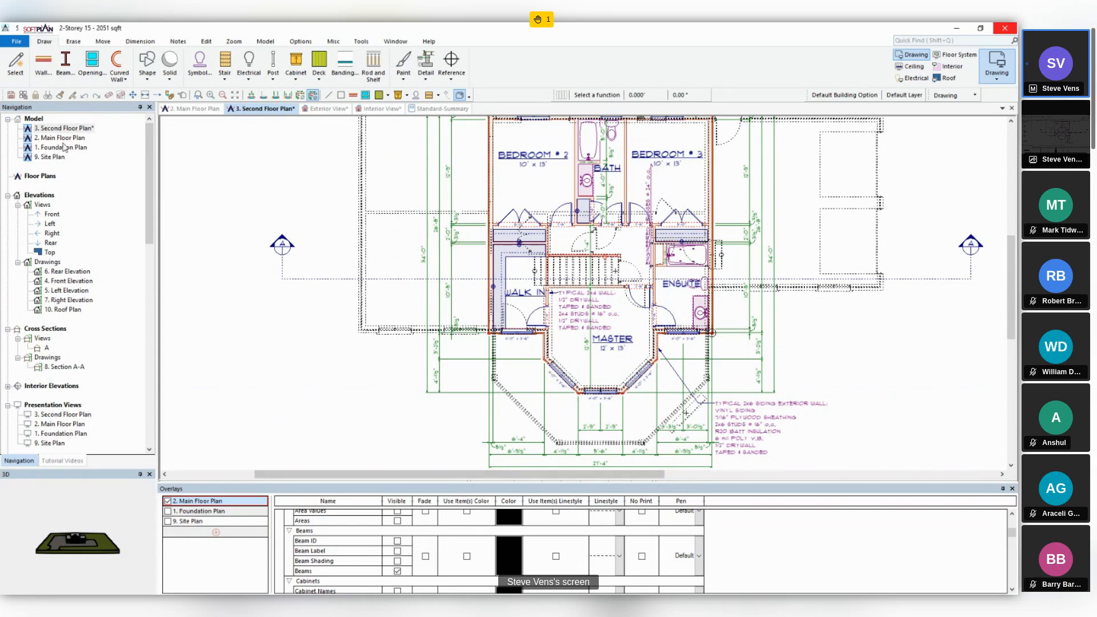
- Create a rectangular overlay viewport around the main floor plan's wing to the left of Bedroom #2 and the walk-in closet
click(17, 41)
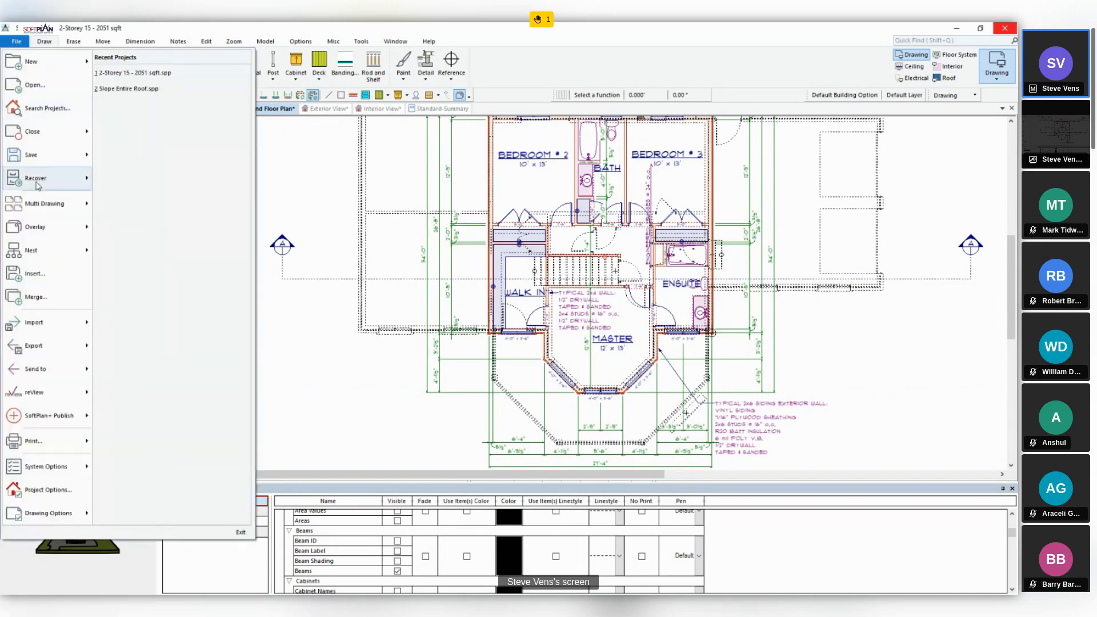
mouse_move(46, 234)
mouse_move(137, 253)
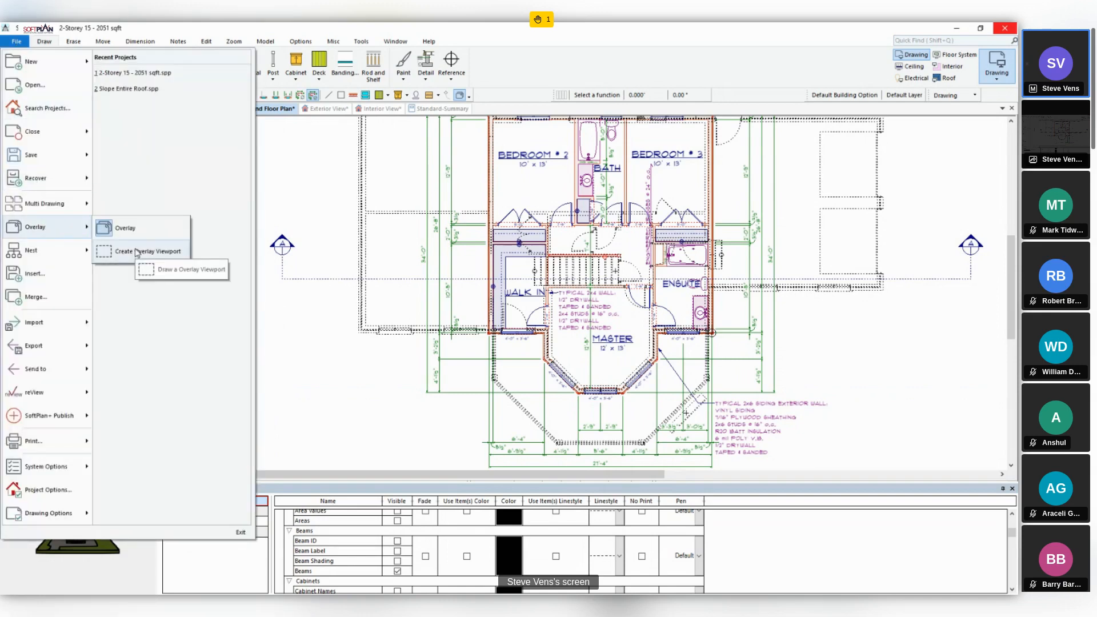
click(137, 253)
middle_drag(360, 301, 354, 410)
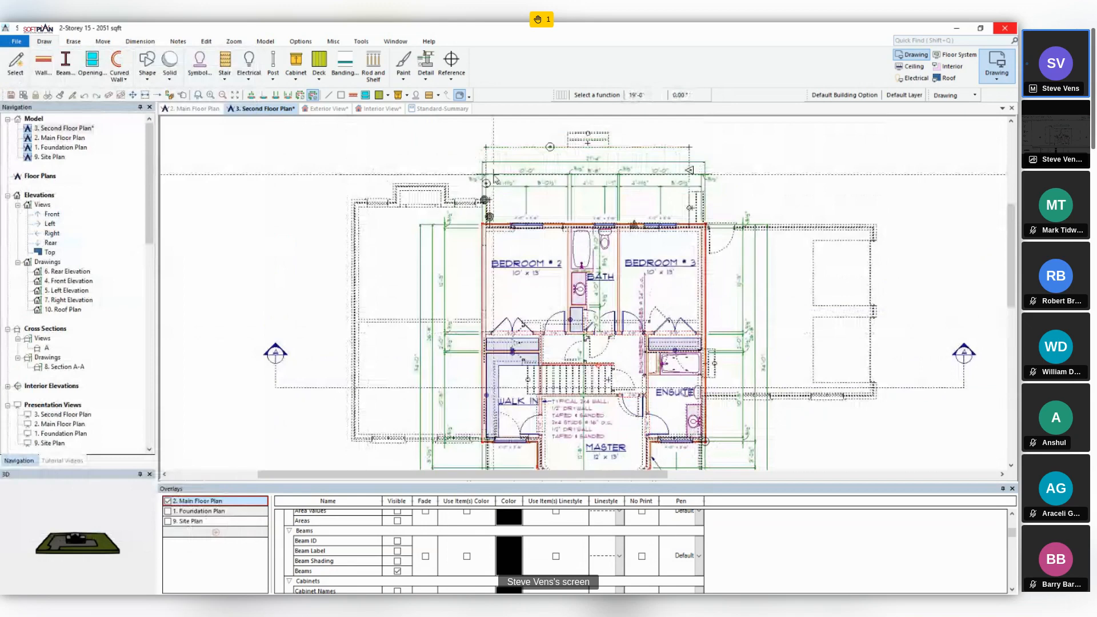
click(336, 455)
click(335, 176)
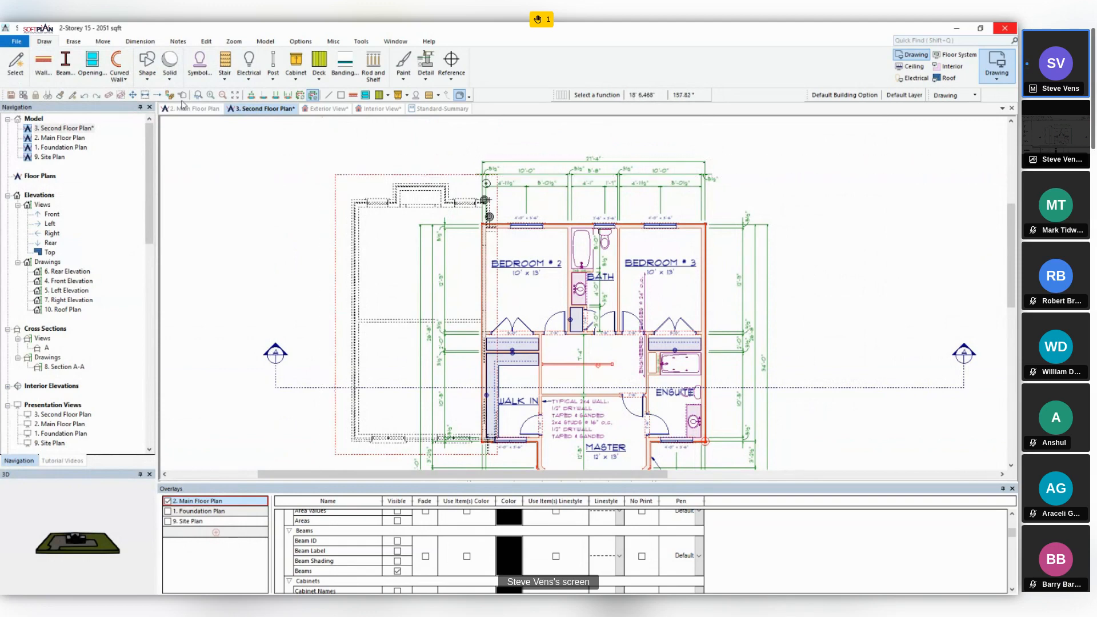
click(157, 96)
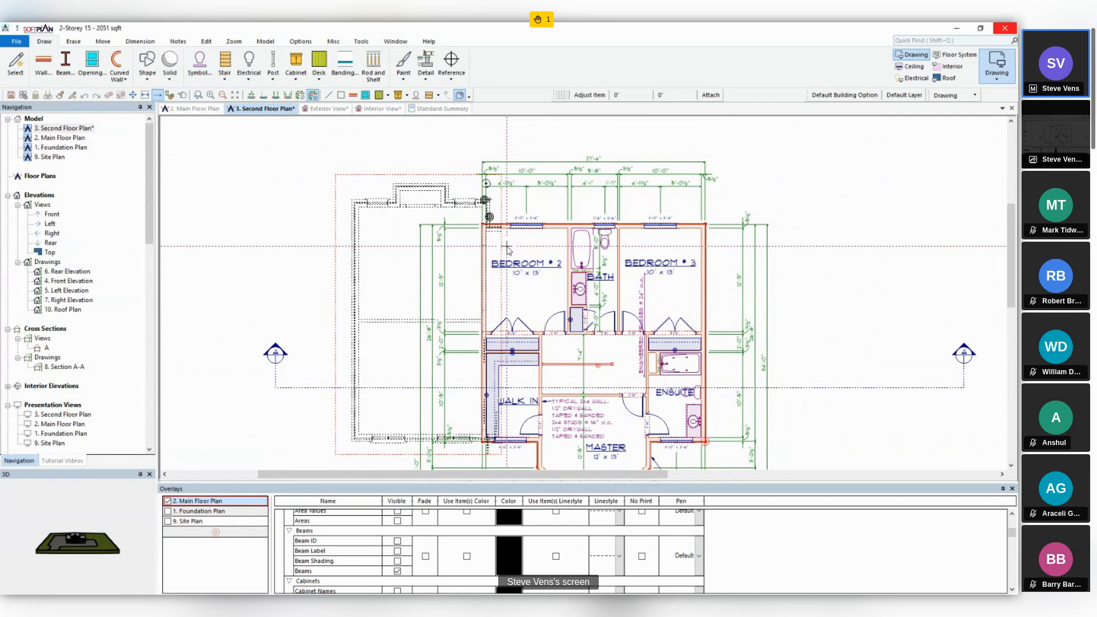
- Disable viewport clipping for the 2. Main Floor Plan overlay to view the whole overlay, and enable clipping again
middle_drag(586, 332, 583, 263)
scroll(583, 263, down, 1)
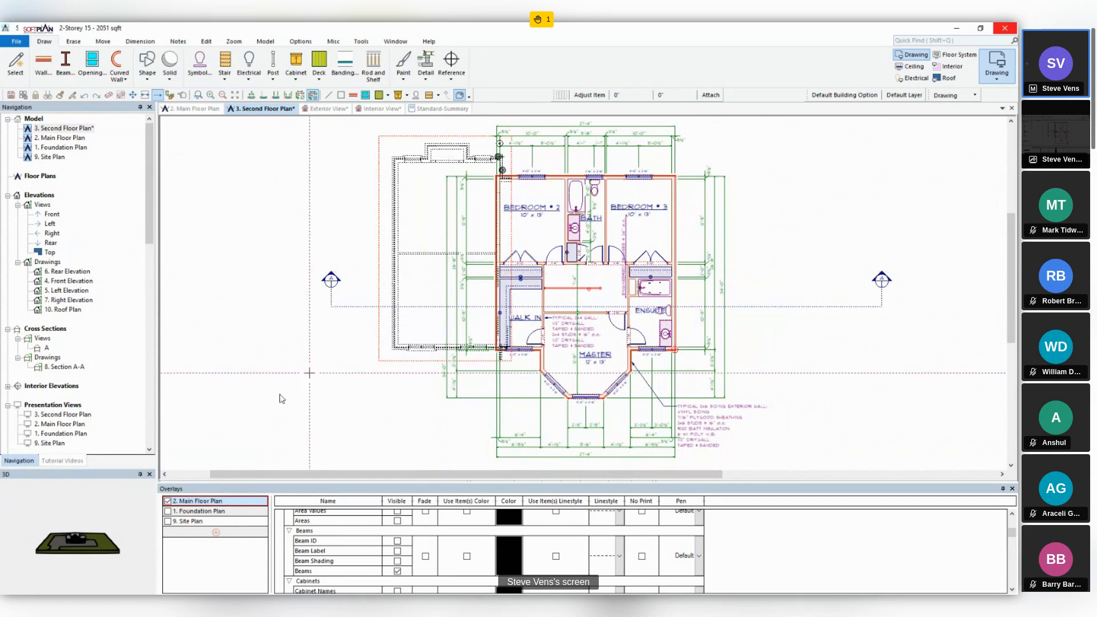
right_click(185, 501)
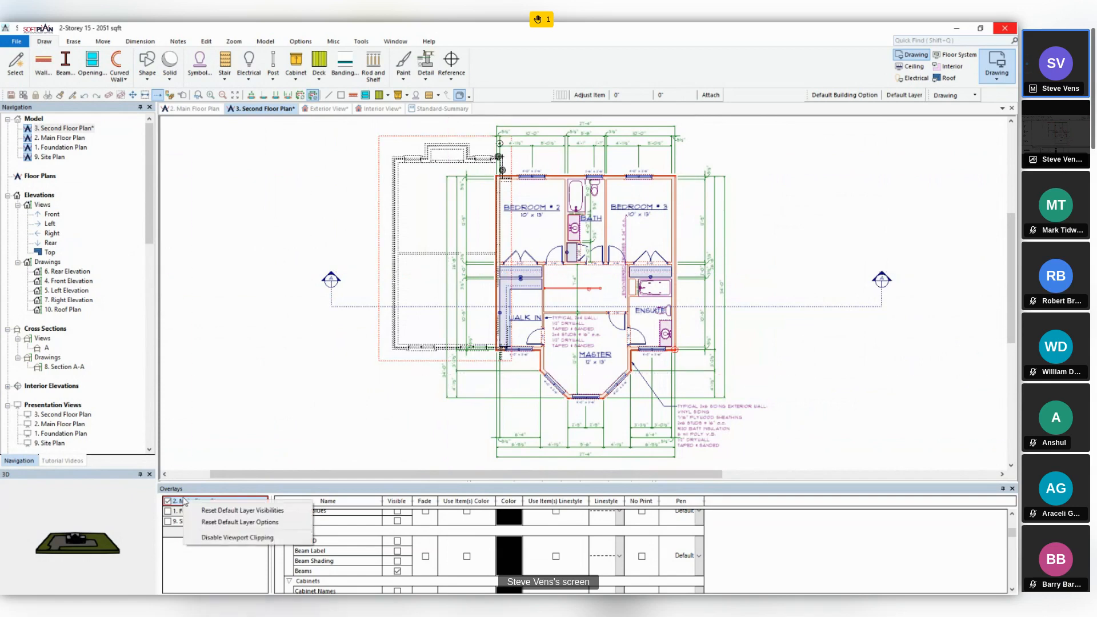
click(226, 538)
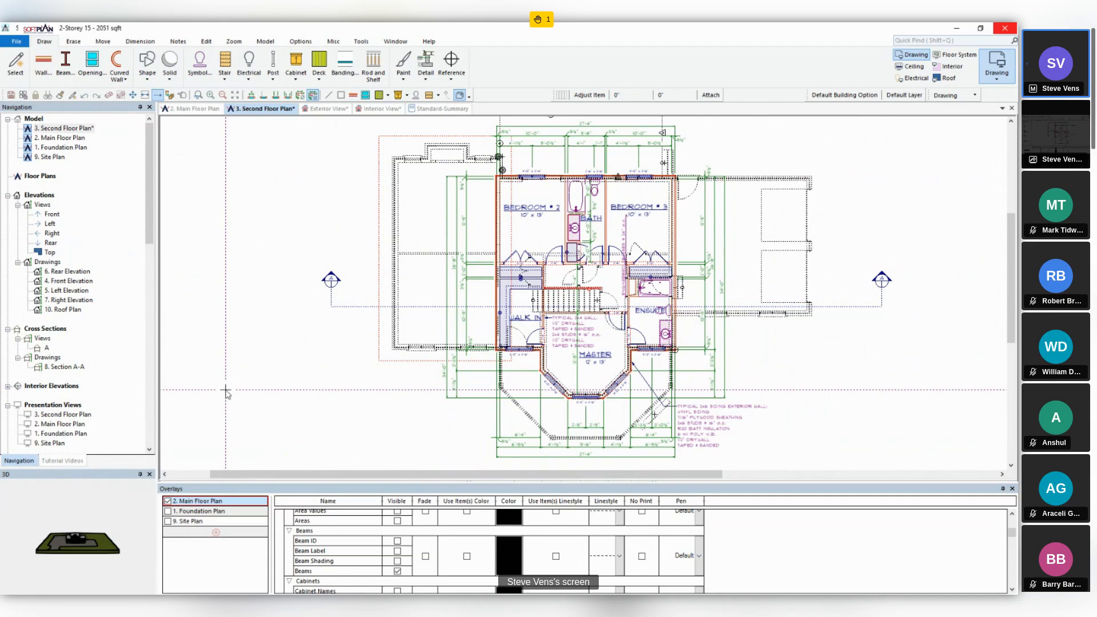
right_click(204, 502)
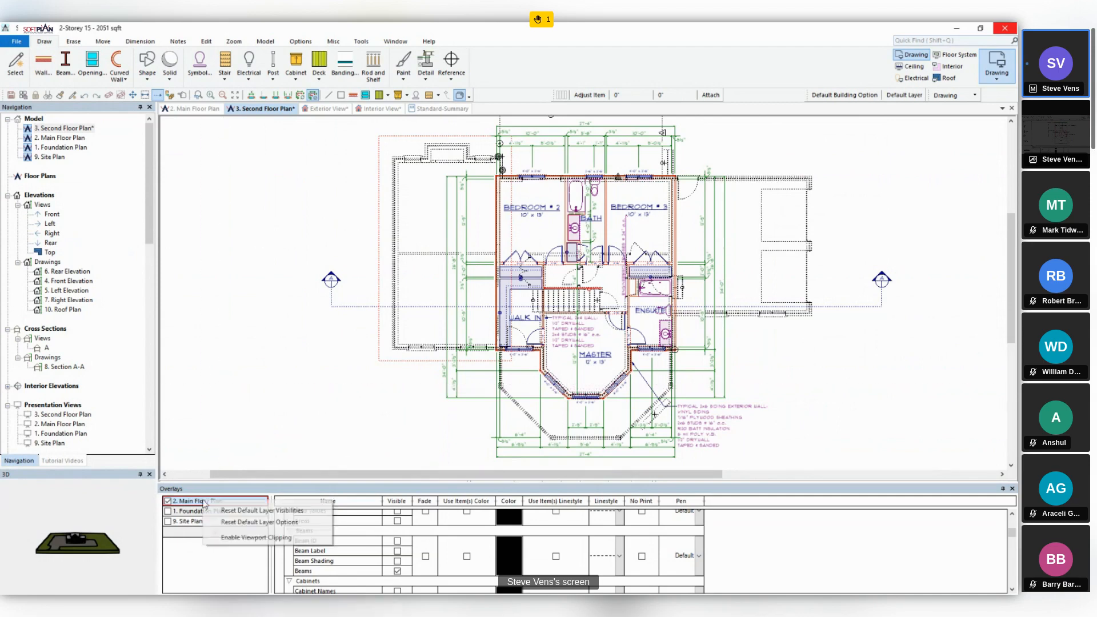
click(238, 538)
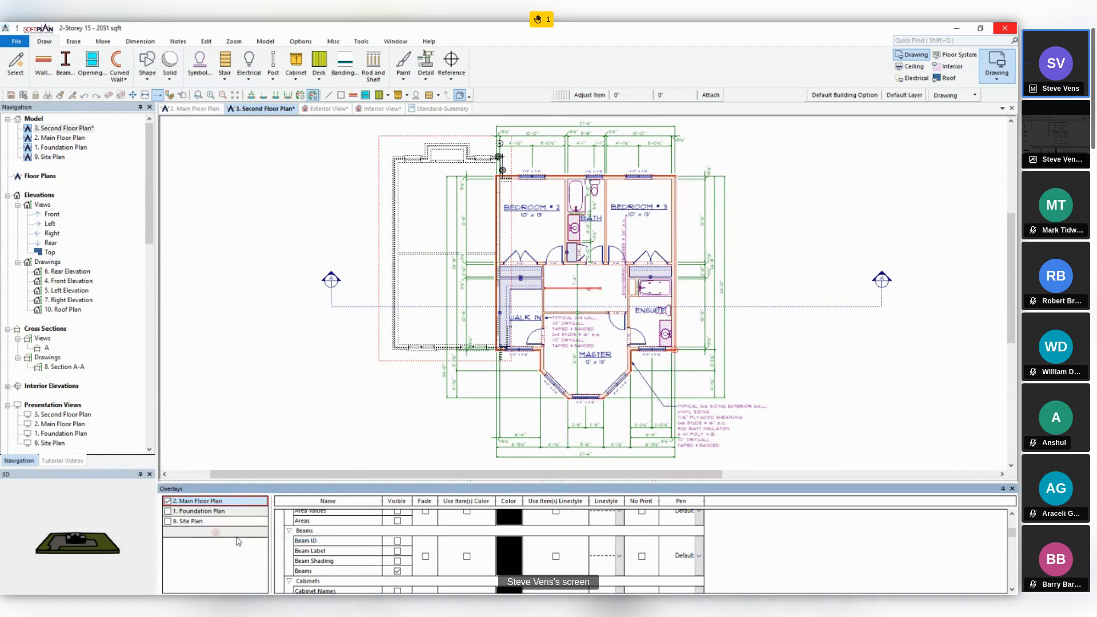
- Erase the overlay viewport around the wing to the left of the second floor plan
click(108, 95)
click(377, 143)
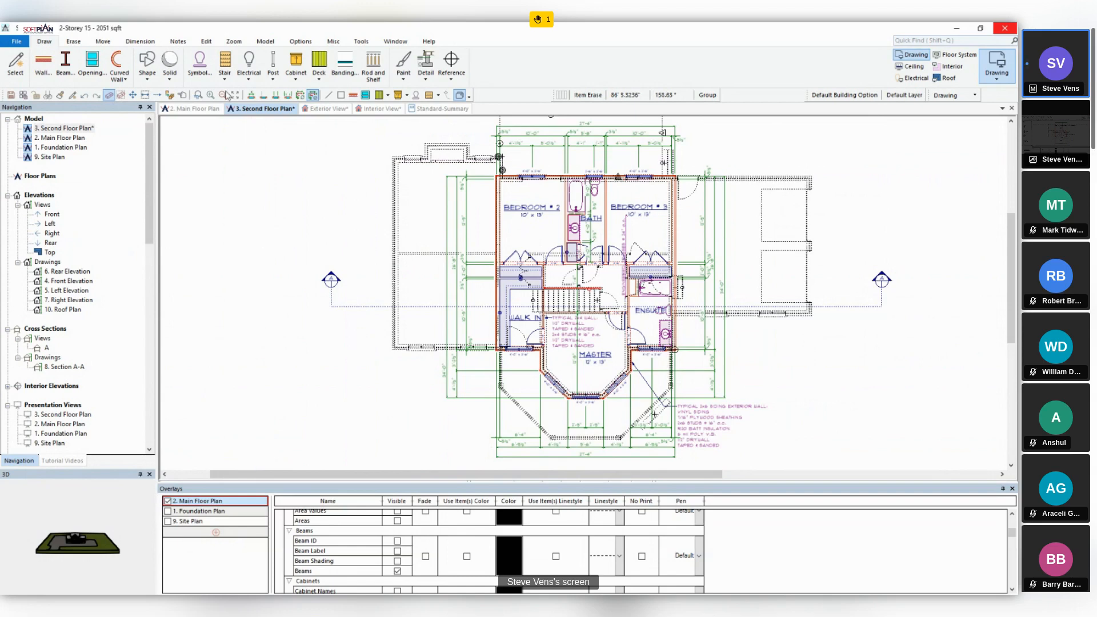
- Open the print settings for the second floor plan to check the Include Overlays option, and cancel without printing
click(16, 41)
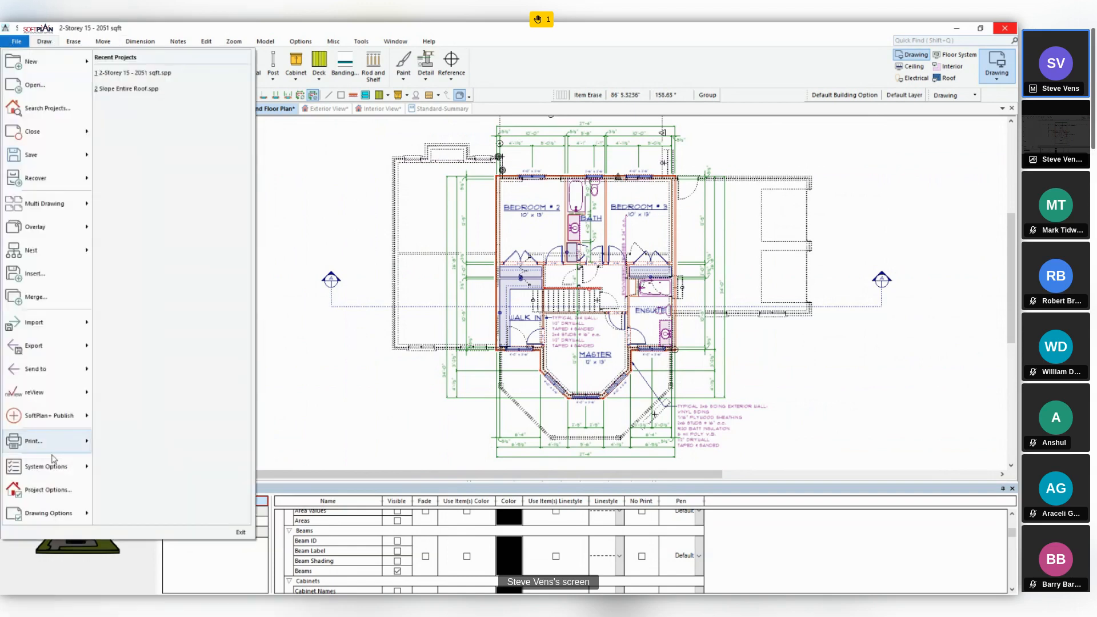
mouse_move(54, 449)
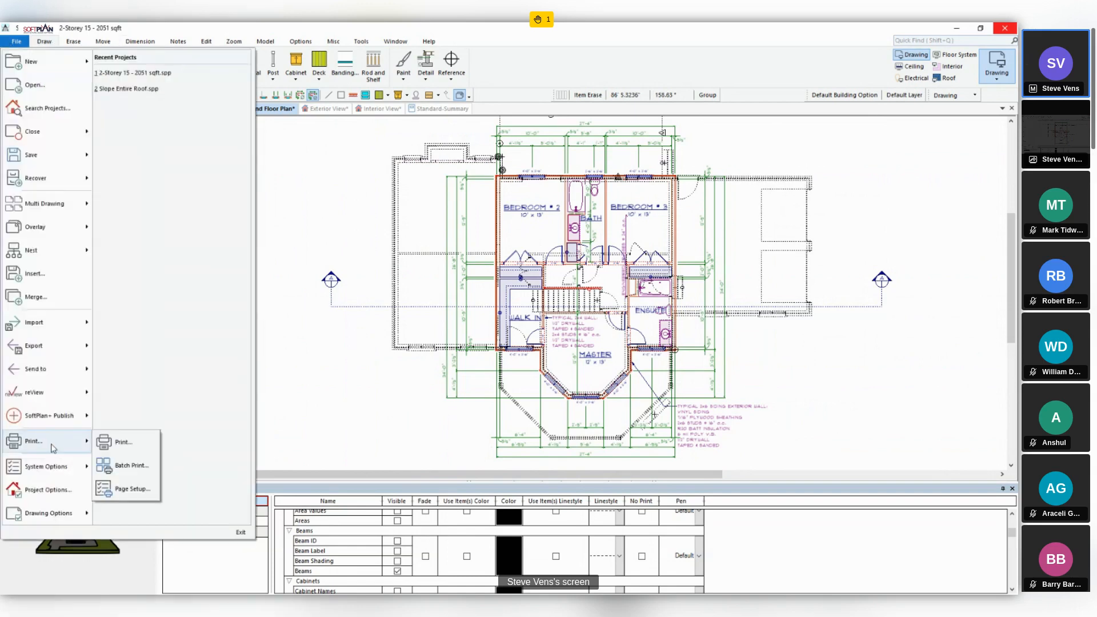
click(113, 446)
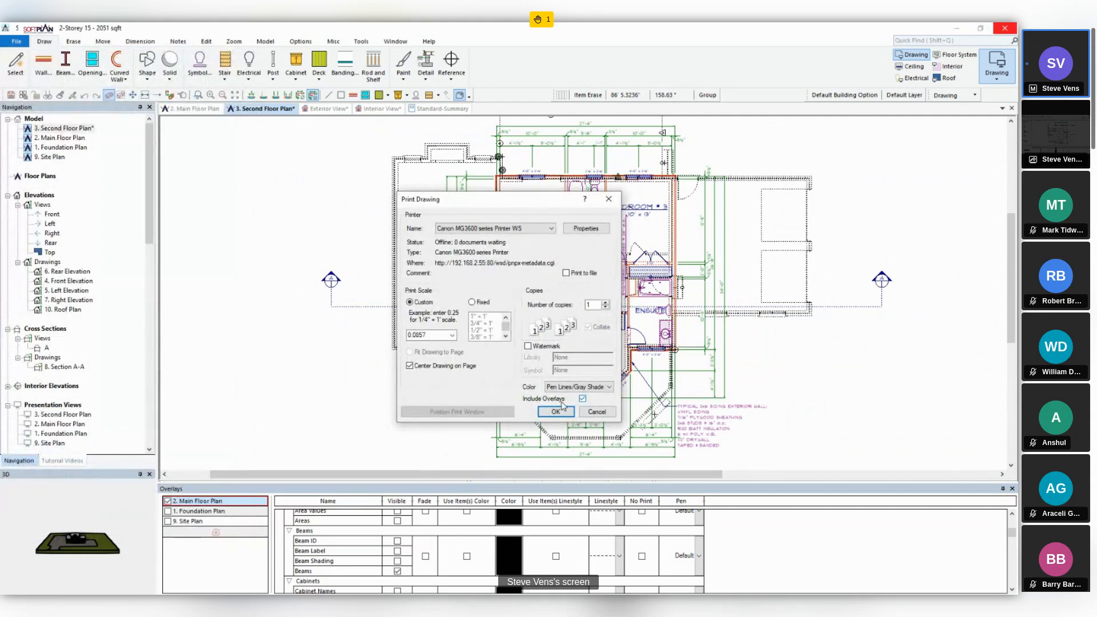
click(591, 413)
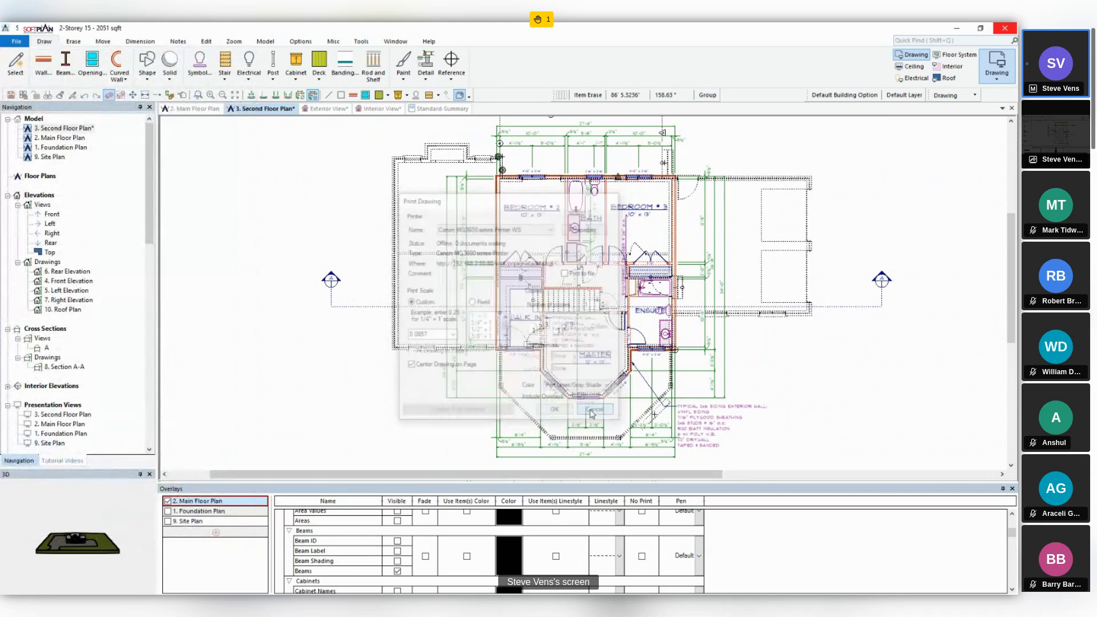
- Open the PDF export options for the second floor plan to check the Include Overlays setting, and cancel without exporting
click(16, 41)
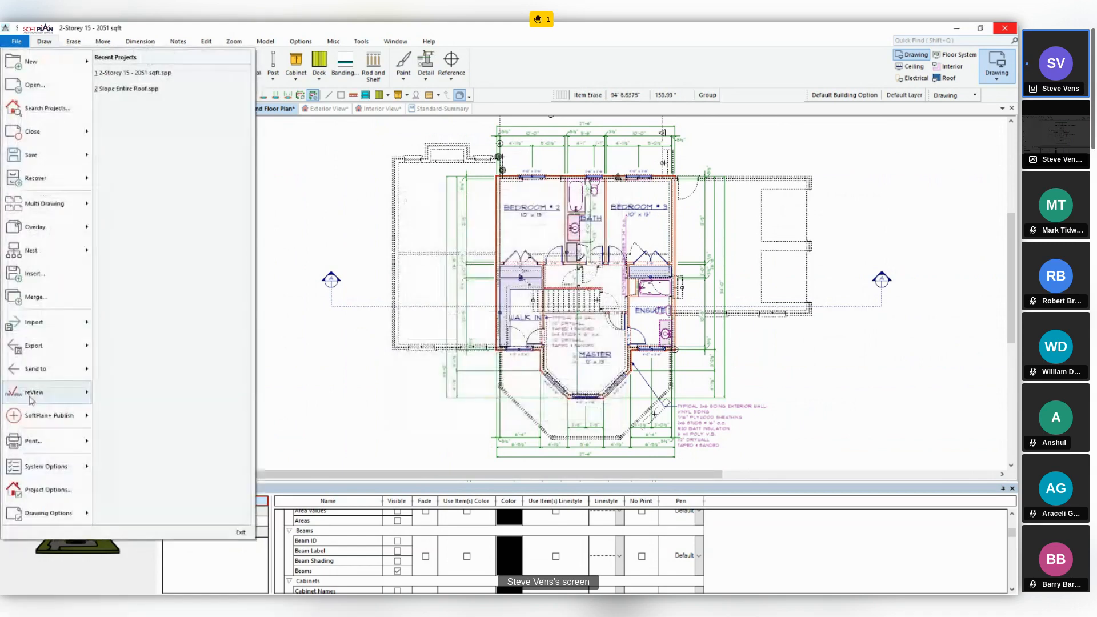
mouse_move(32, 402)
mouse_move(166, 418)
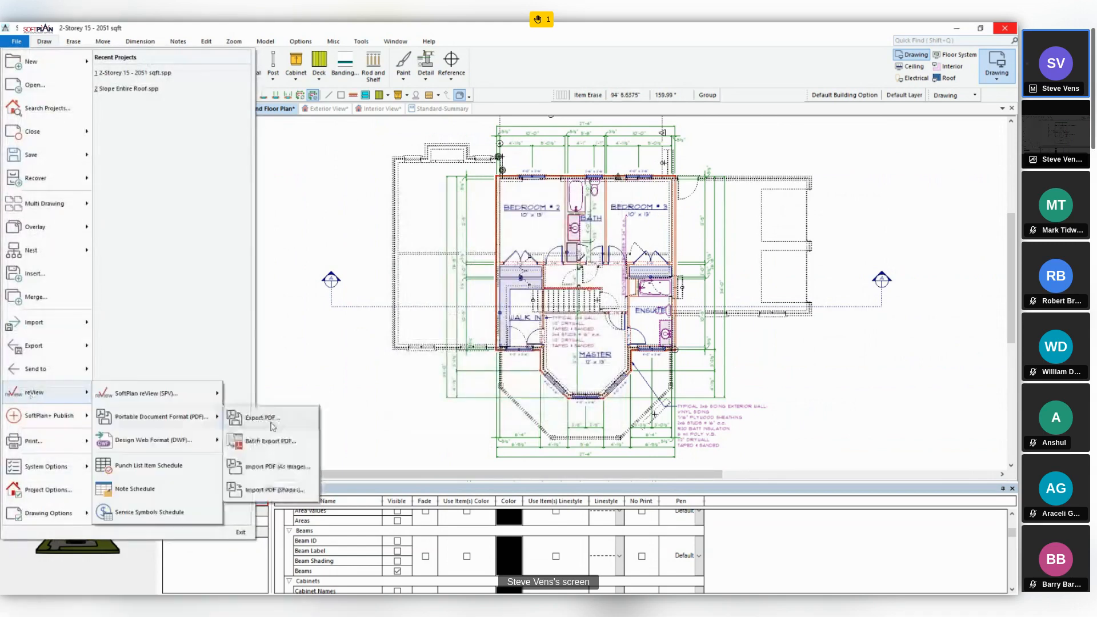
click(271, 417)
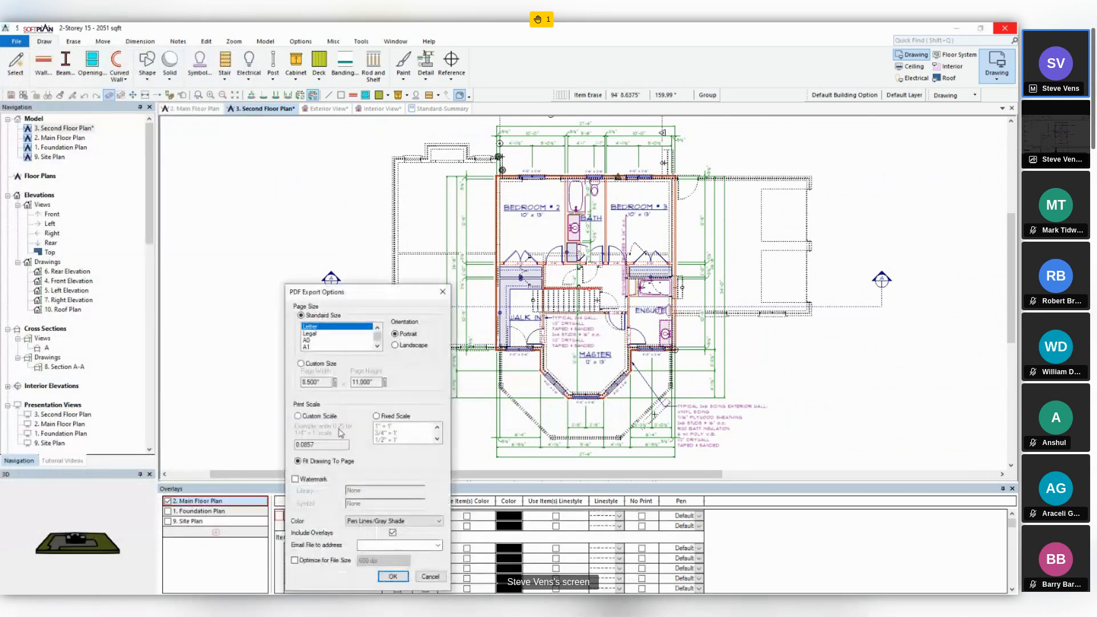
key(ctrl)
click(427, 577)
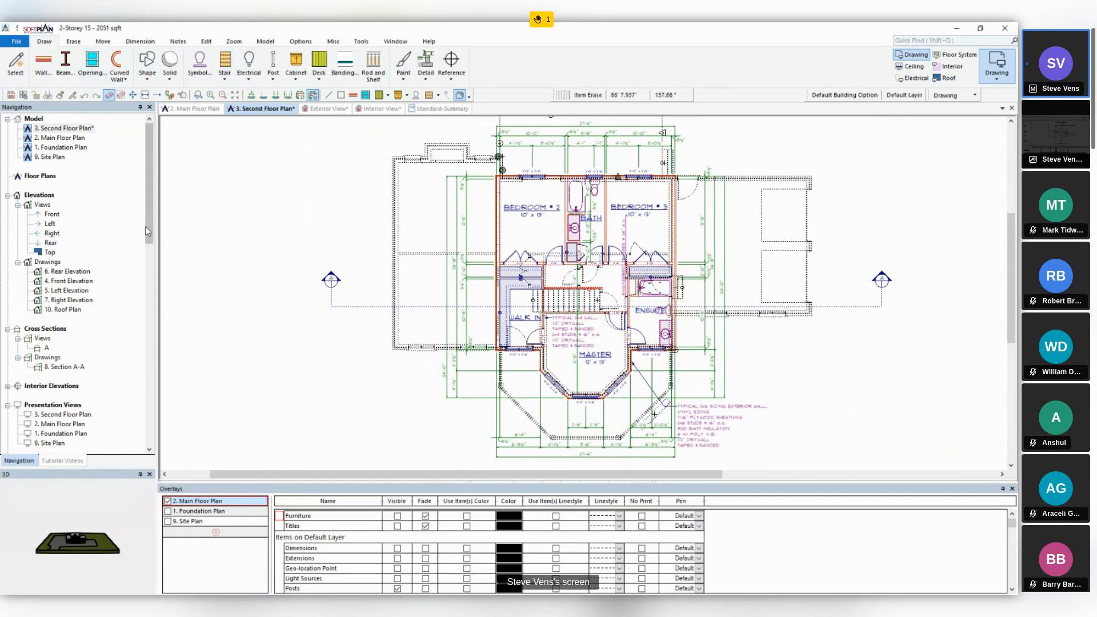
- On plan set page A4. 2nd FLR-ROOF PLN, exclude overlays from the second floor plan drawing and return to the second floor plan
drag(144, 241, 156, 315)
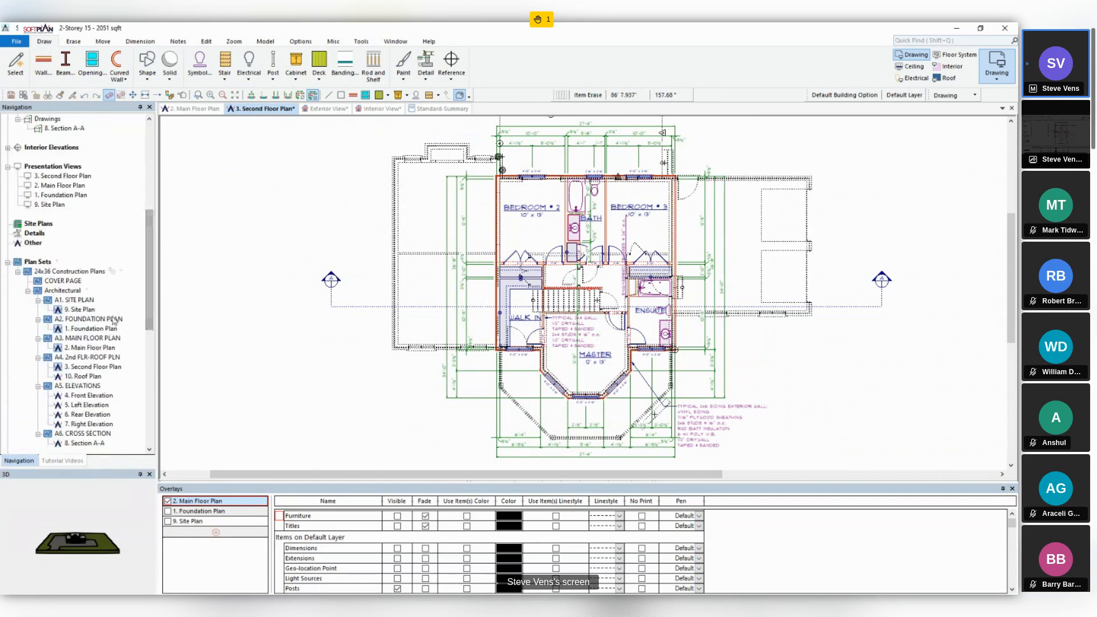
double_click(87, 357)
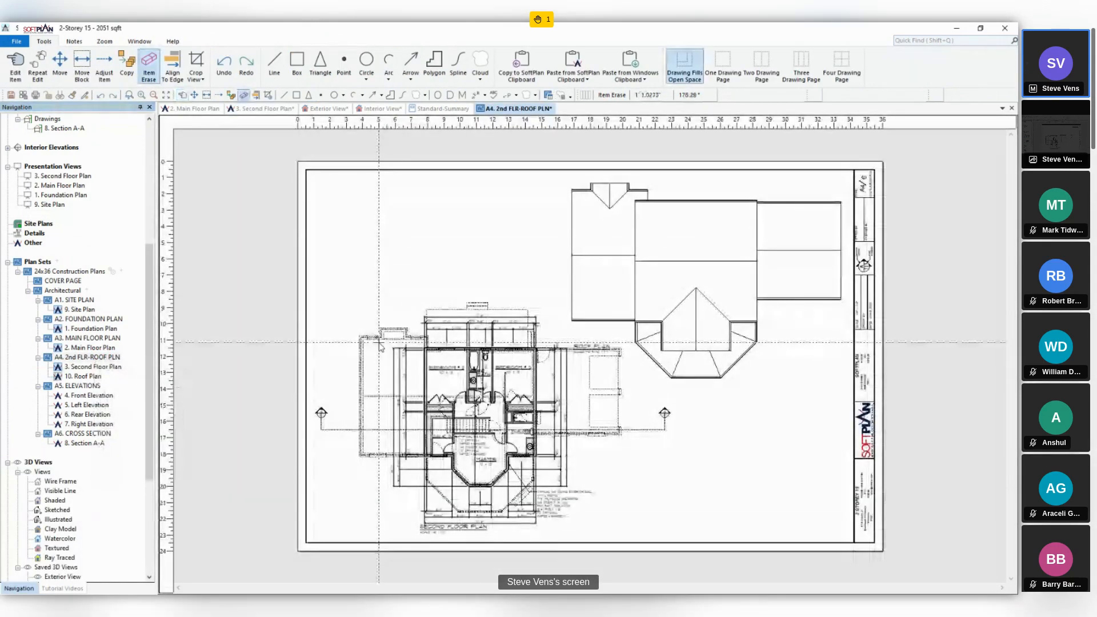
scroll(375, 348, up, 3)
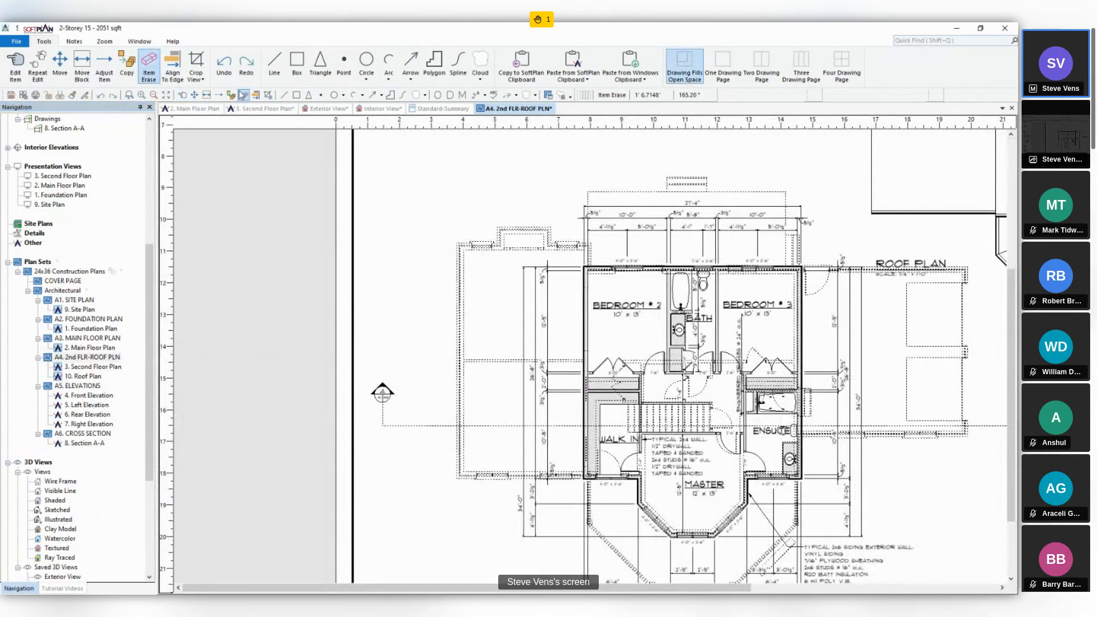
key(Escape)
click(651, 341)
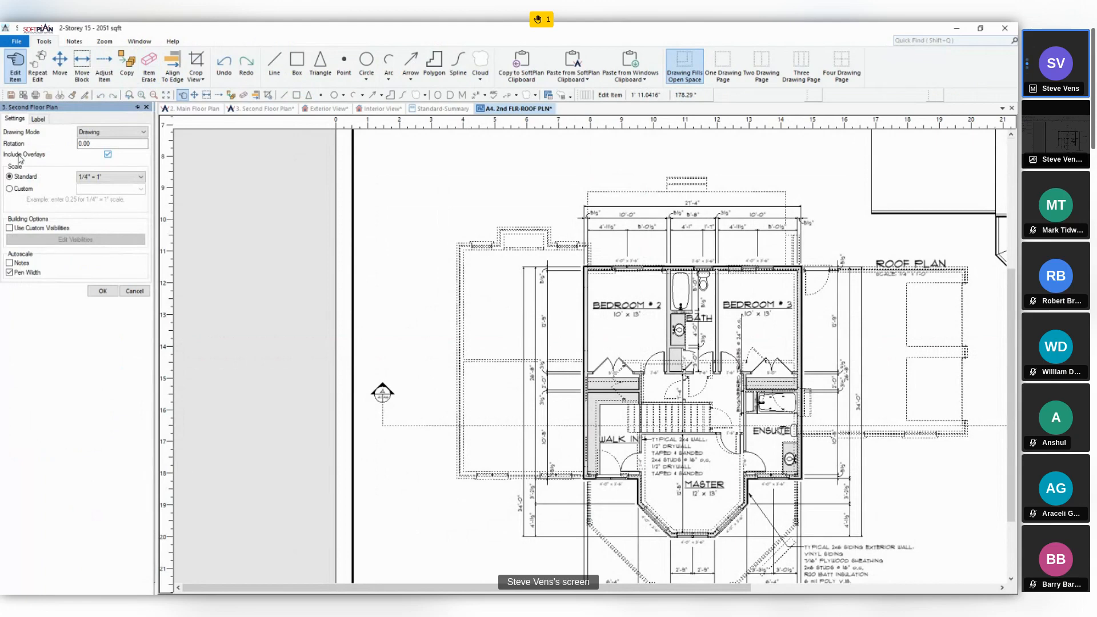
click(20, 156)
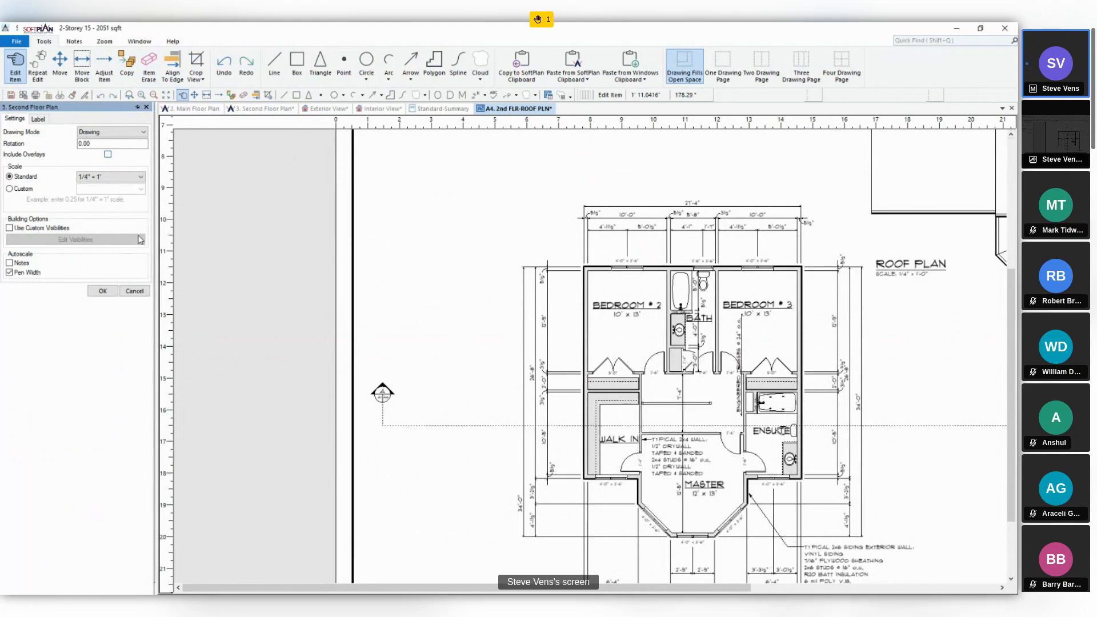
click(103, 291)
click(260, 109)
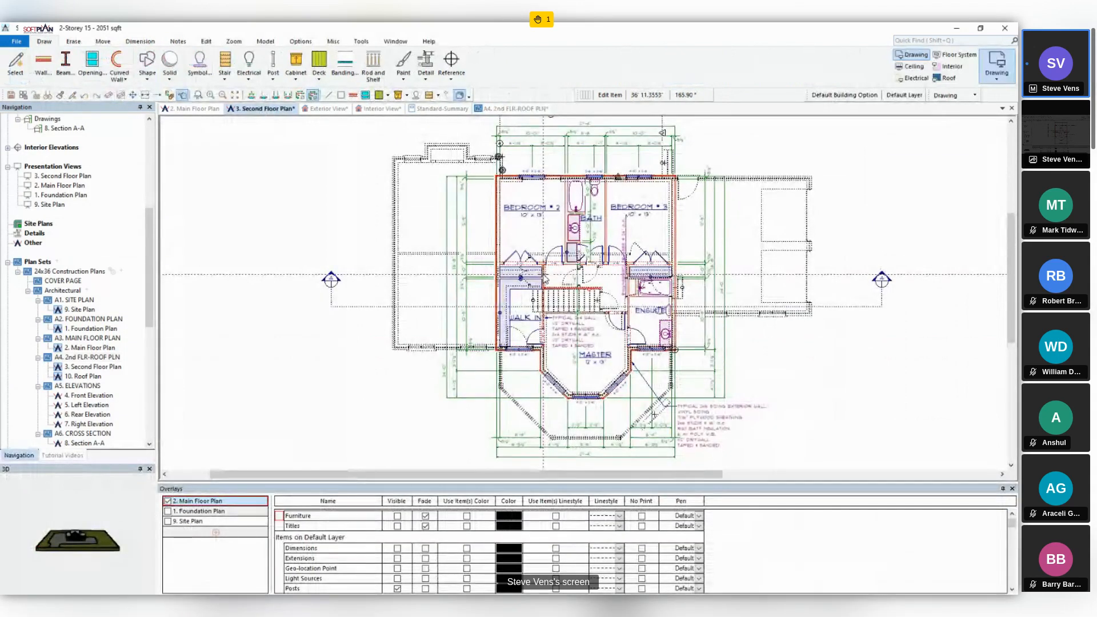
- Include overlays again for the second floor plan drawing on page A4. 2nd FLR-ROOF PLN
click(525, 109)
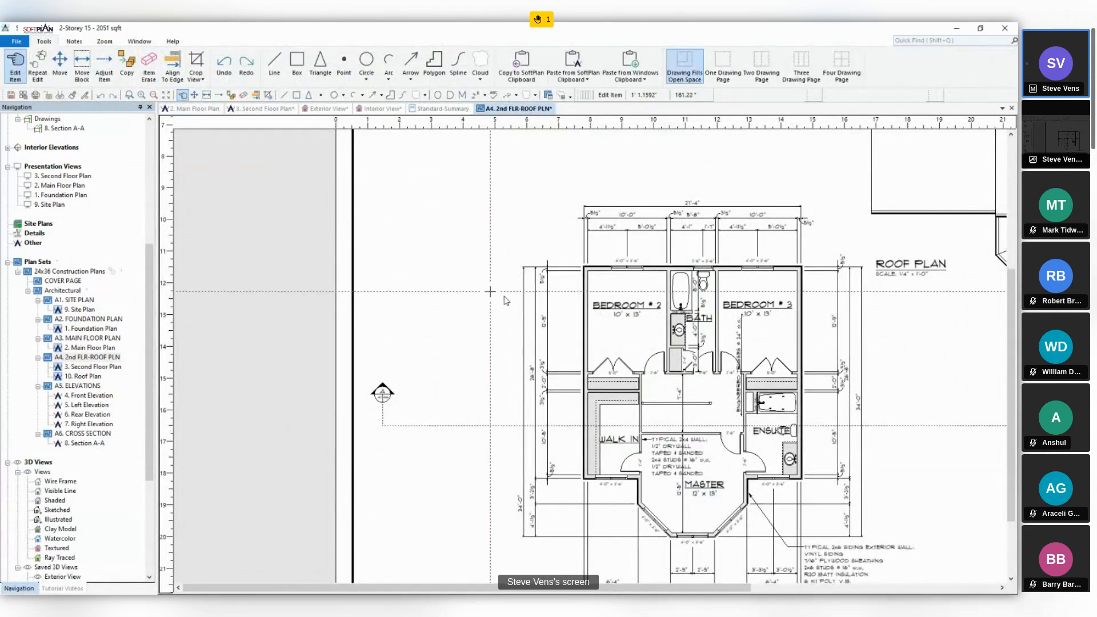
click(608, 321)
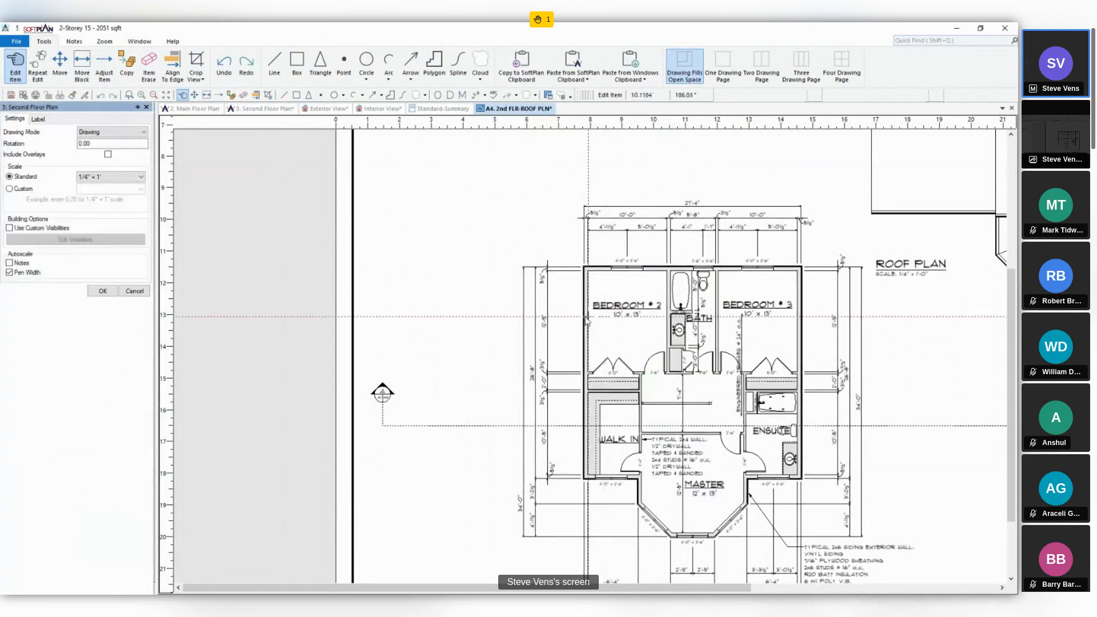
click(108, 155)
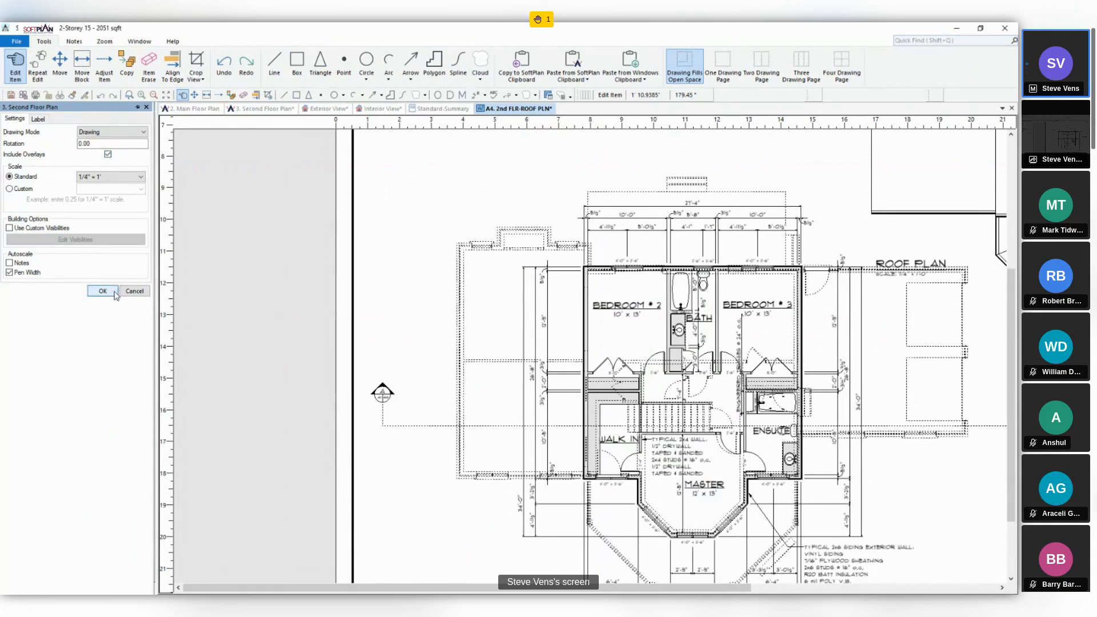
click(102, 291)
- Turn off the 2. Main Floor Plan overlay on the second floor plan, and show the main floor plan's stair on the floor above
click(254, 109)
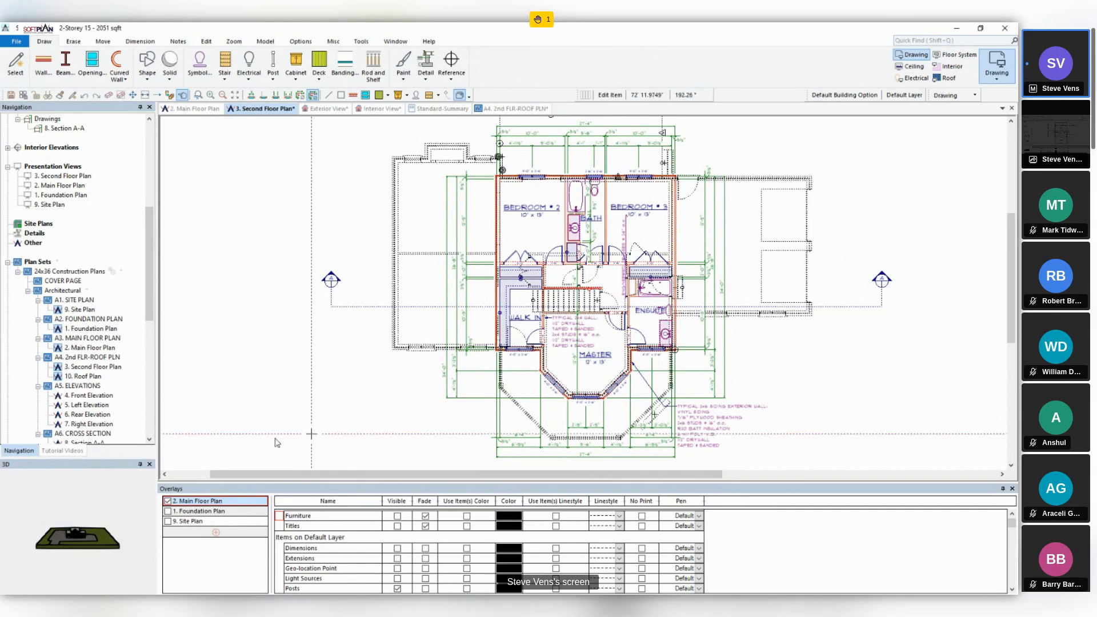
click(167, 501)
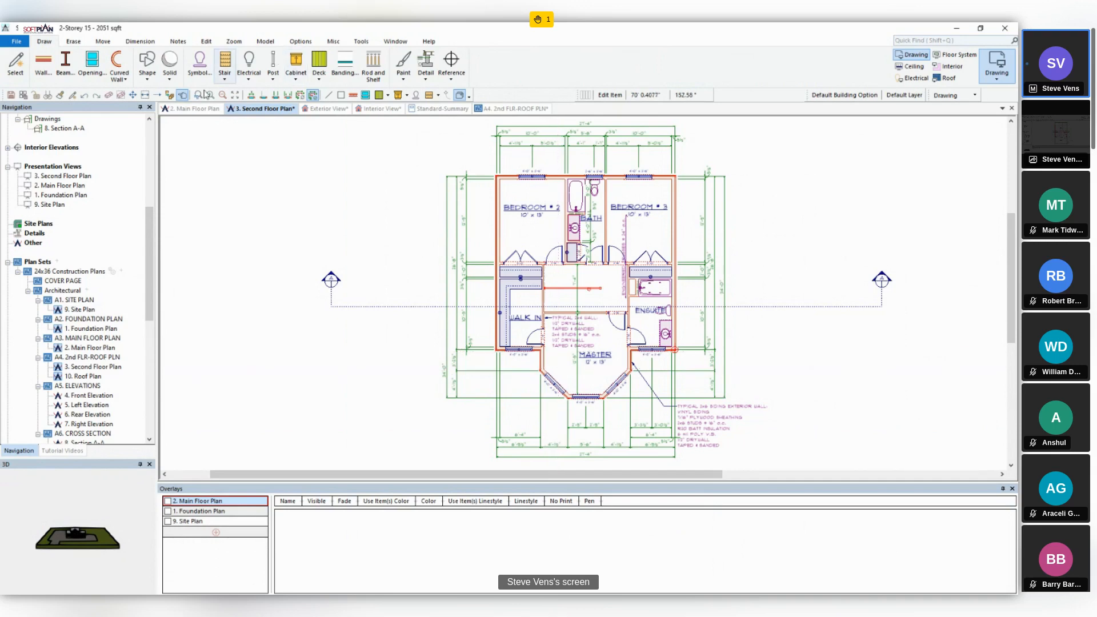
click(200, 109)
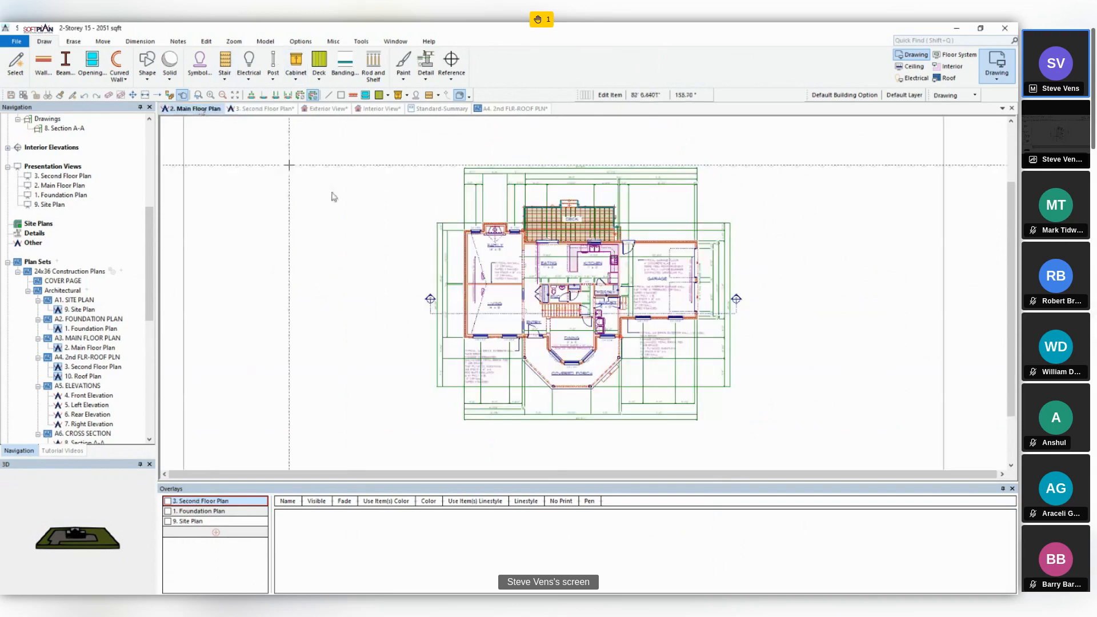
scroll(584, 293, up, 3)
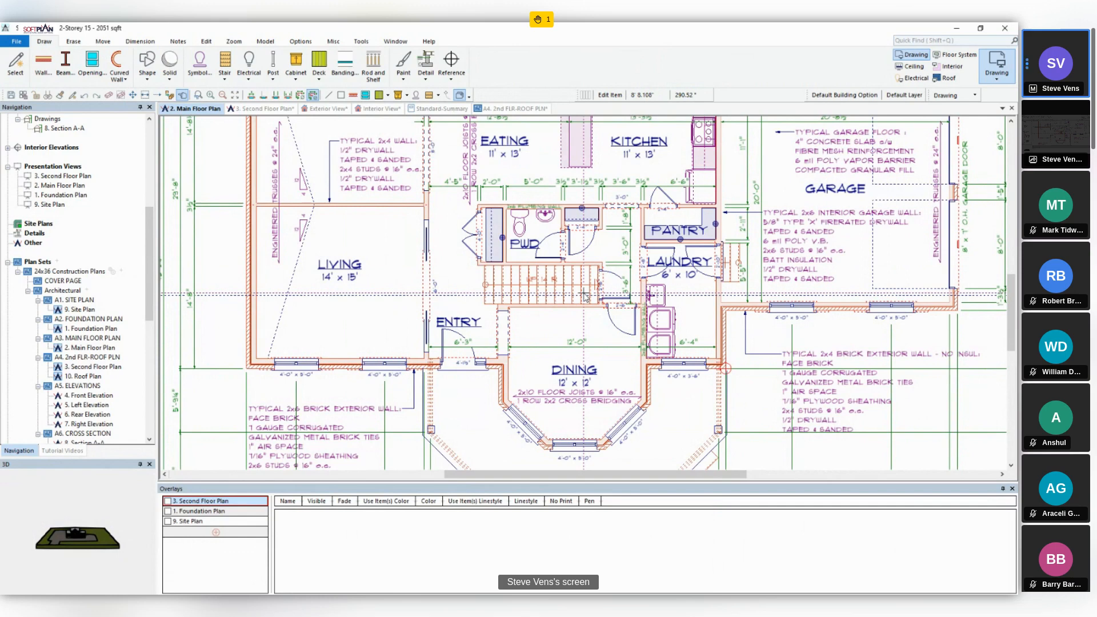
right_click(513, 282)
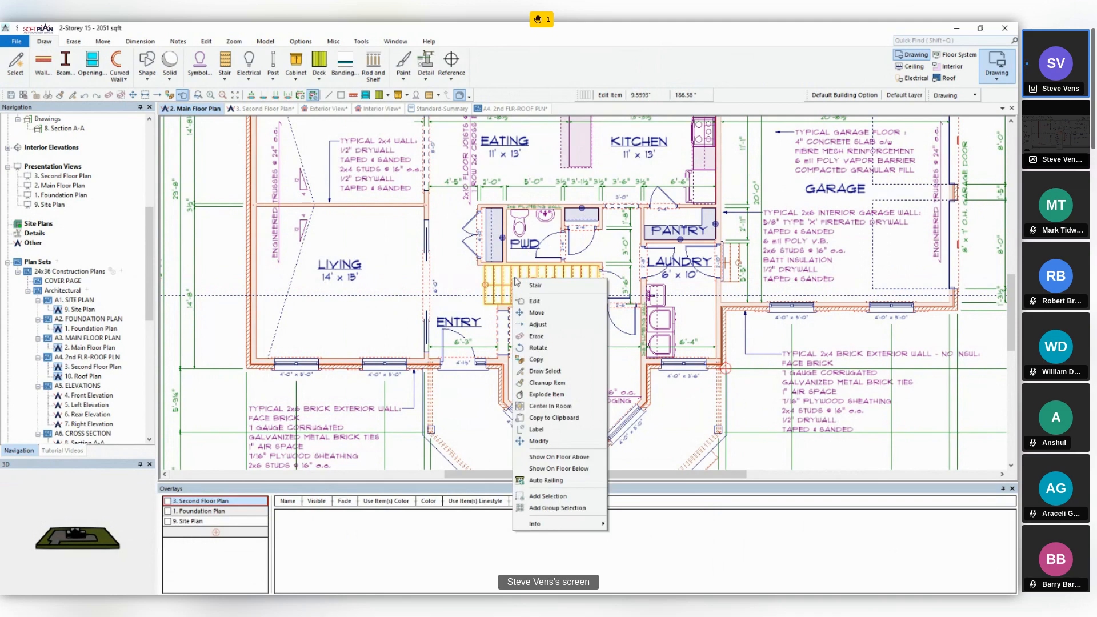
click(579, 457)
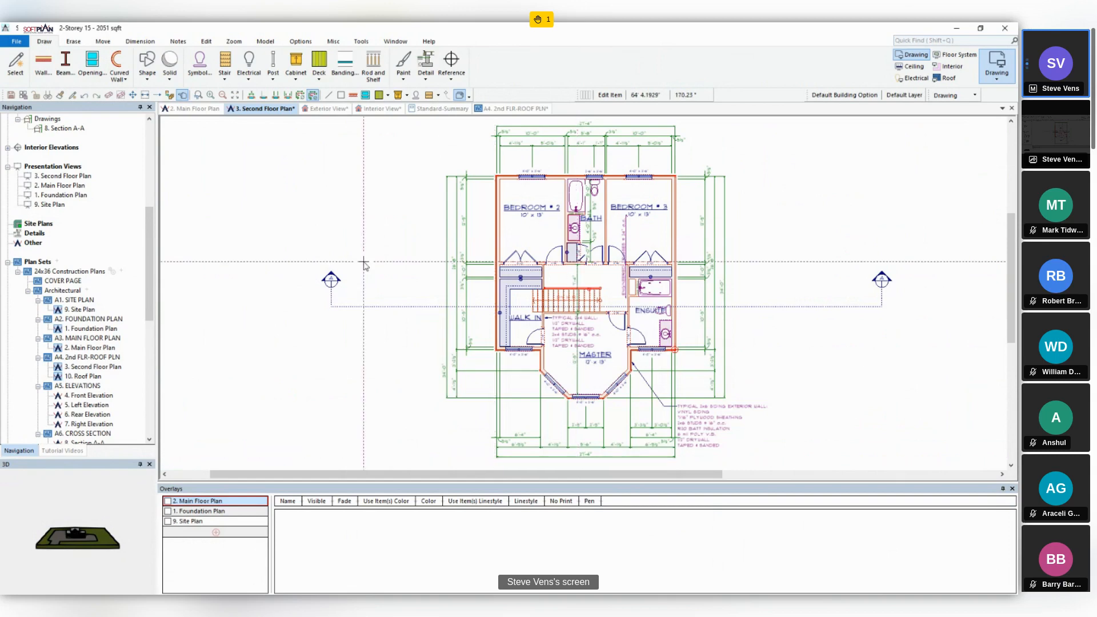
- Add a right volute to the right stringer of the stair in the main floor plan
click(193, 110)
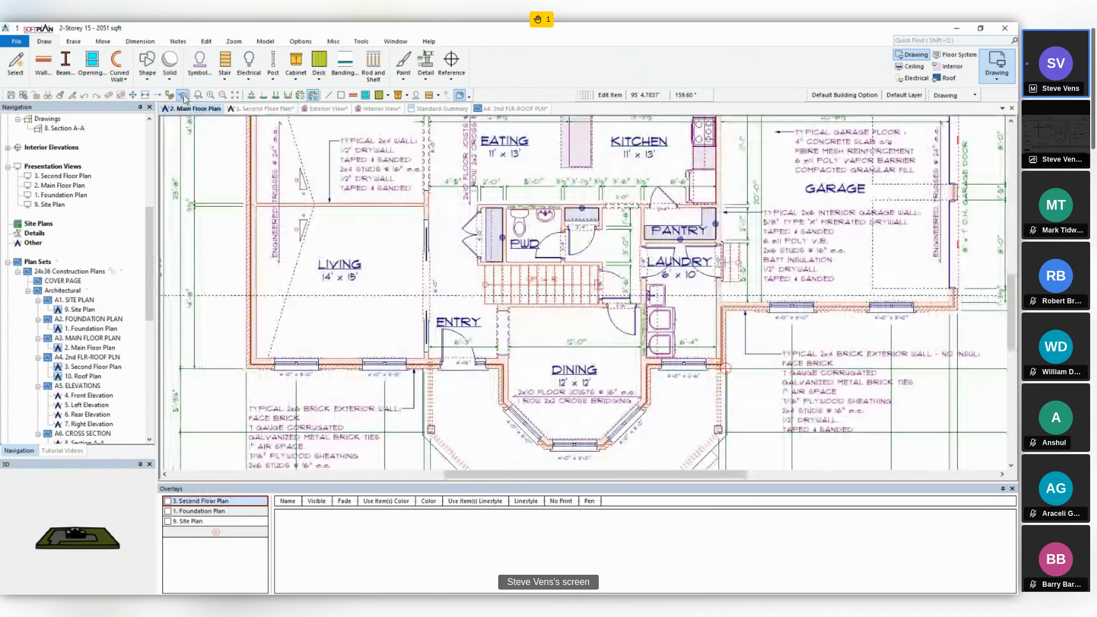
click(537, 277)
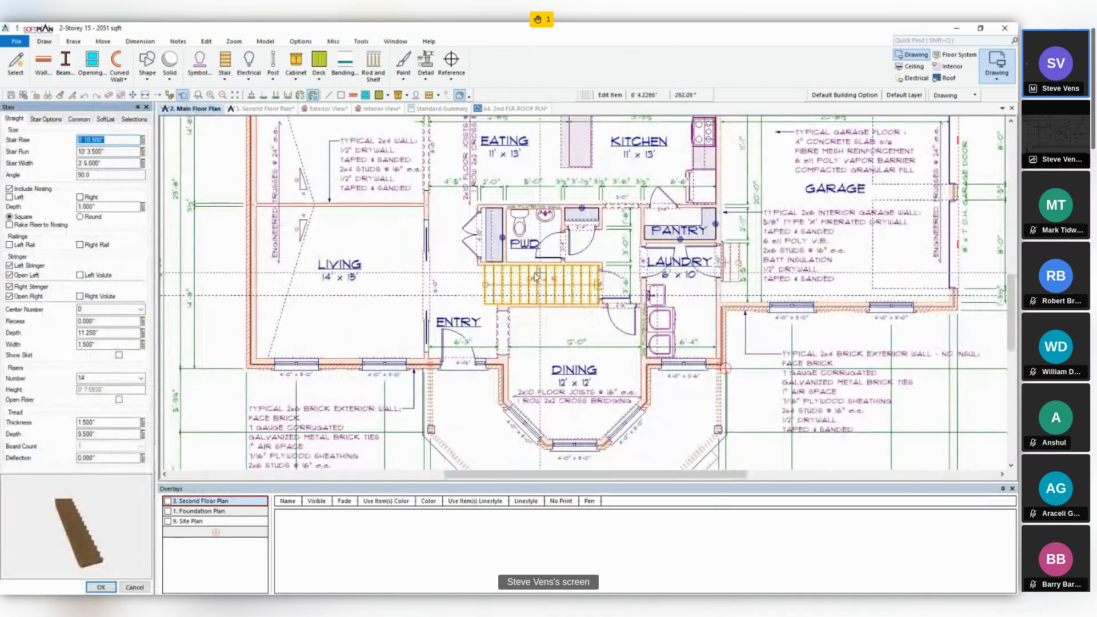
click(80, 296)
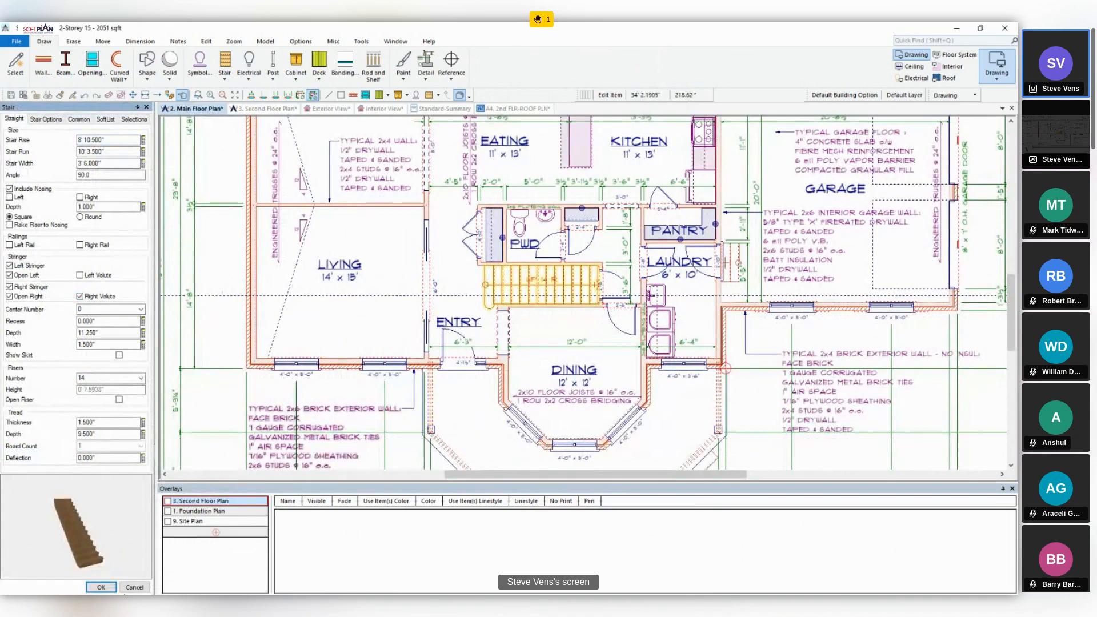
click(100, 588)
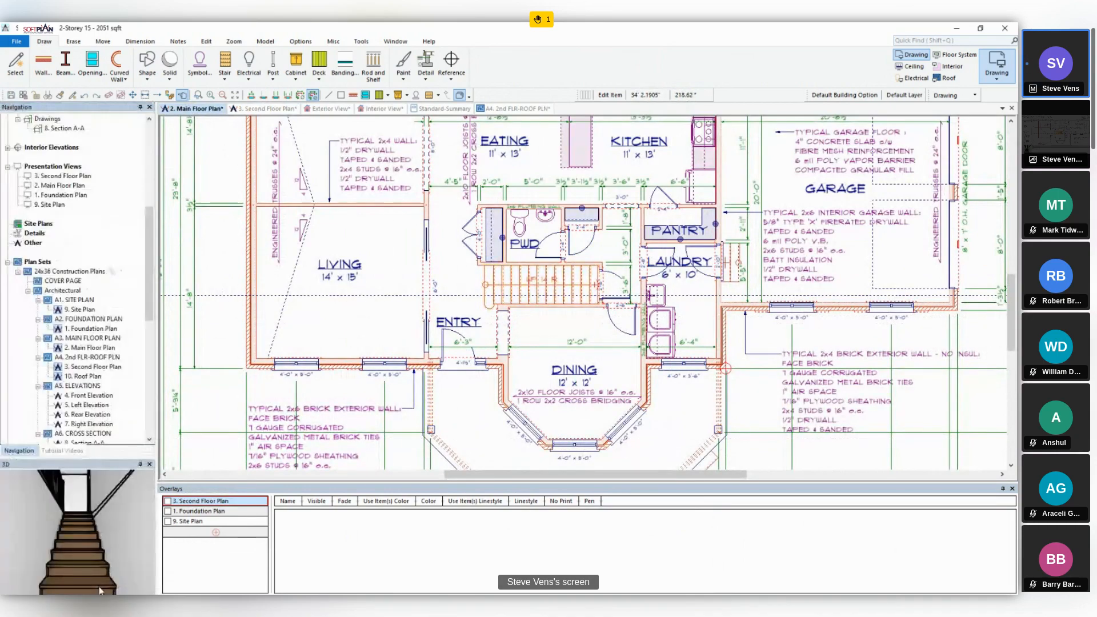
- From the second floor plan, set the number of risers of the stair on the floor below to 15
click(265, 110)
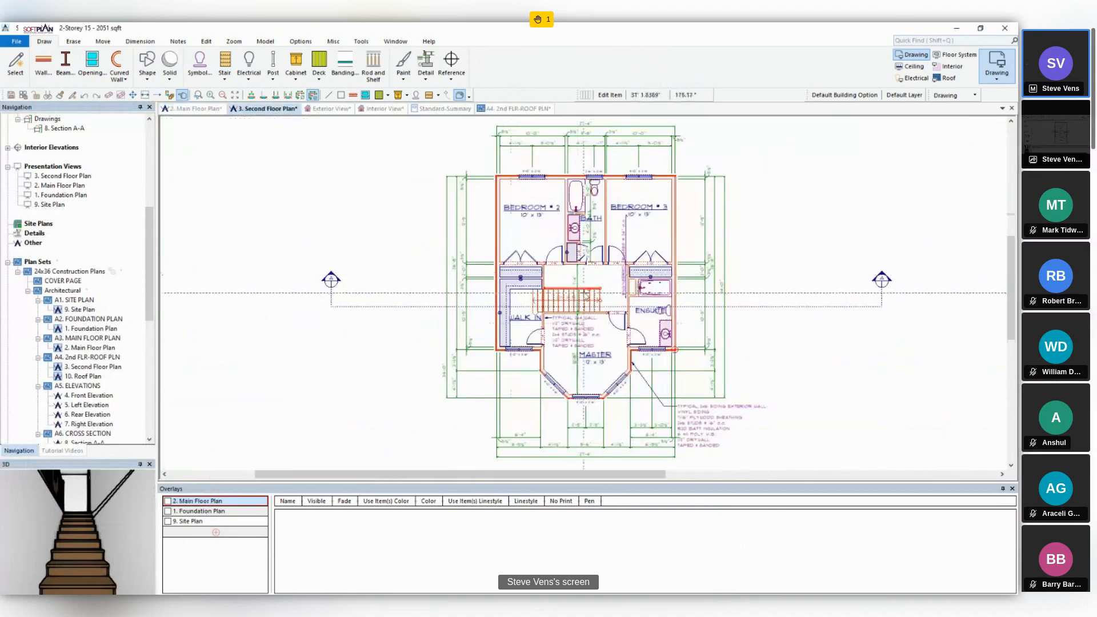
scroll(585, 295, up, 2)
scroll(585, 293, up, 2)
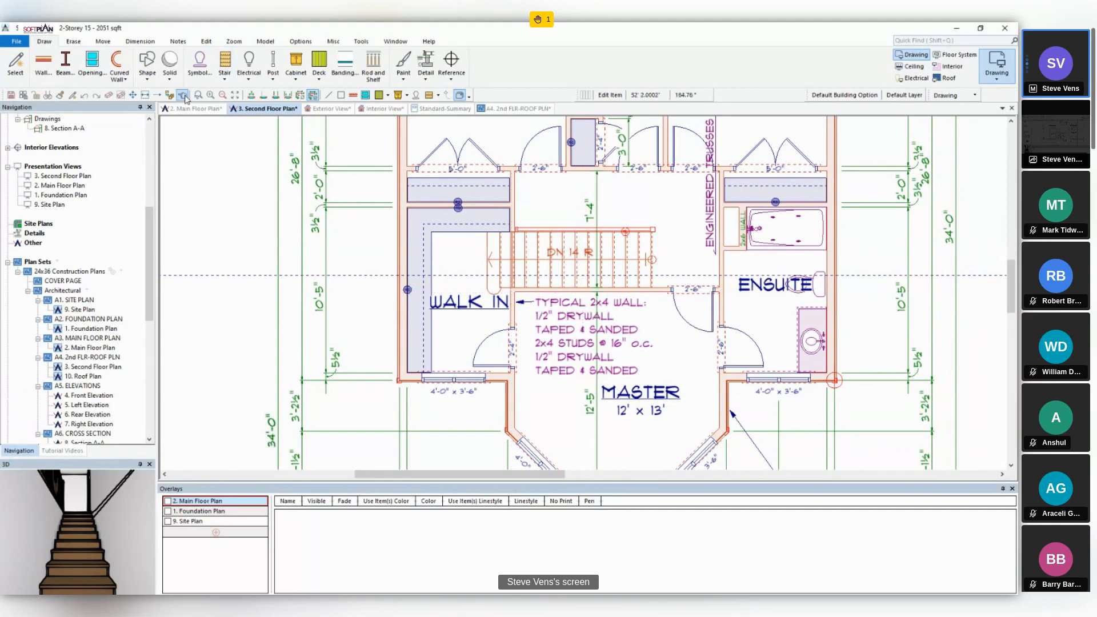
double_click(541, 249)
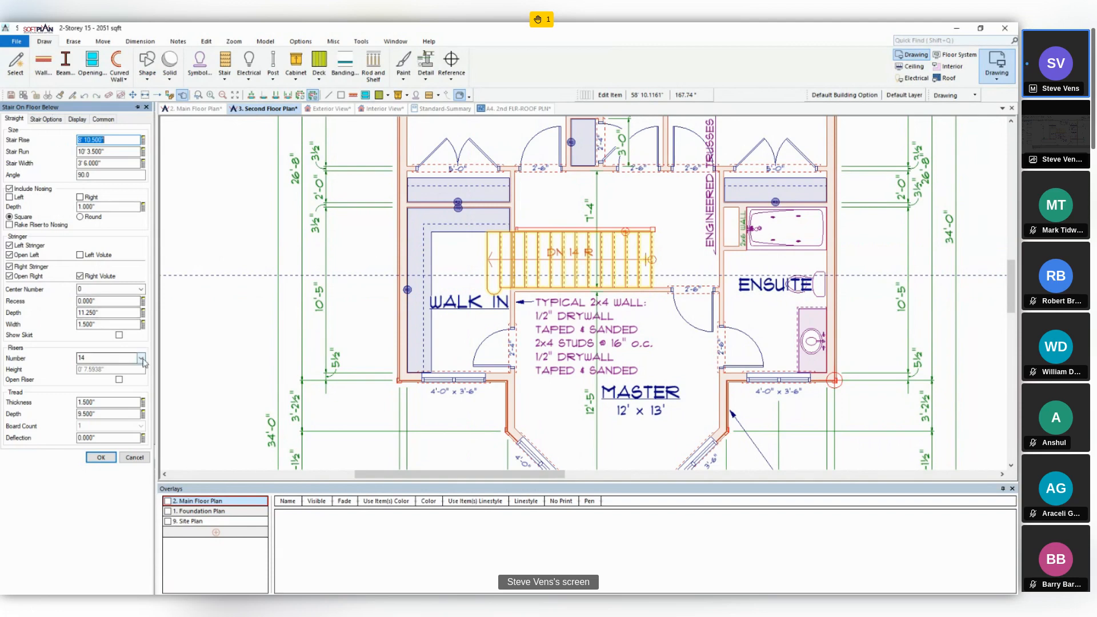
click(114, 358)
click(103, 374)
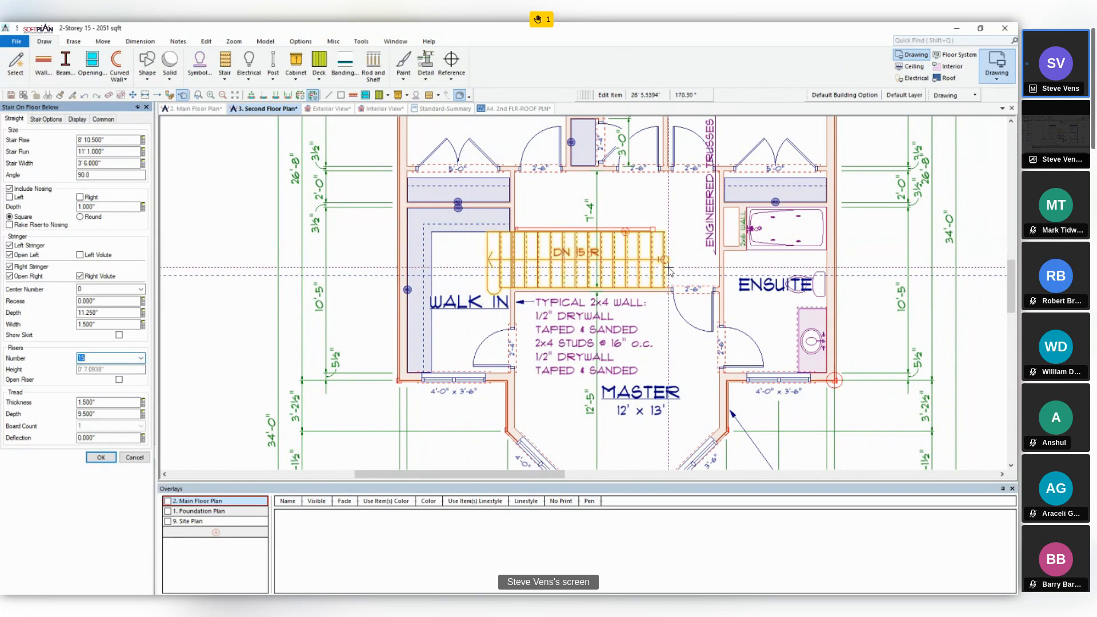
click(89, 457)
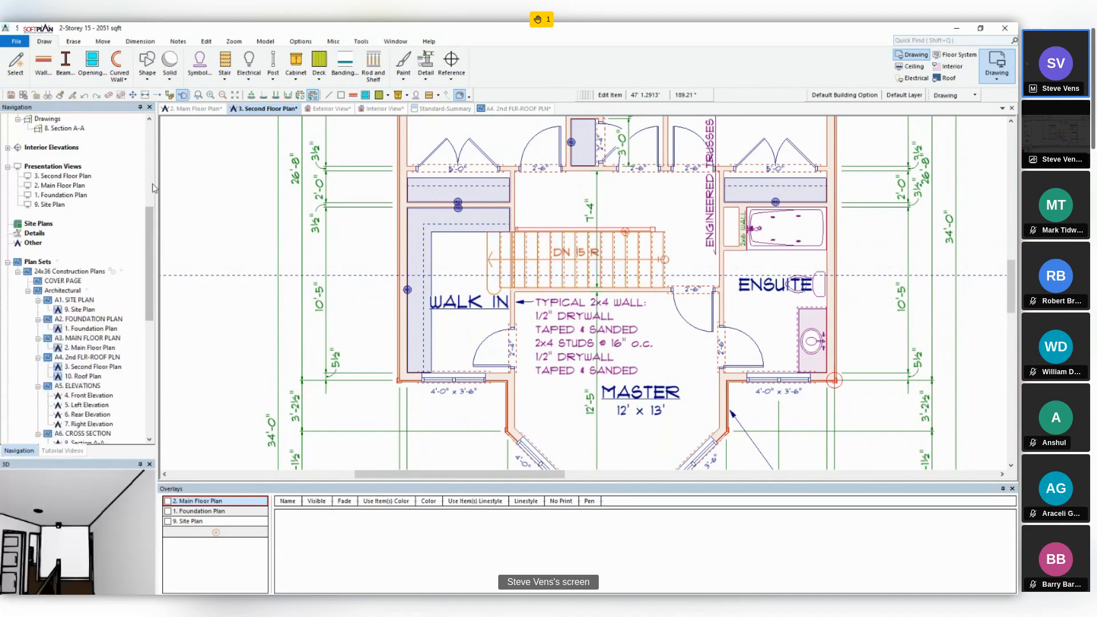
- Add a horizontal dimension in the main floor plan between the entry's left wall and the lower end of the stair
click(174, 111)
scroll(584, 294, up, 5)
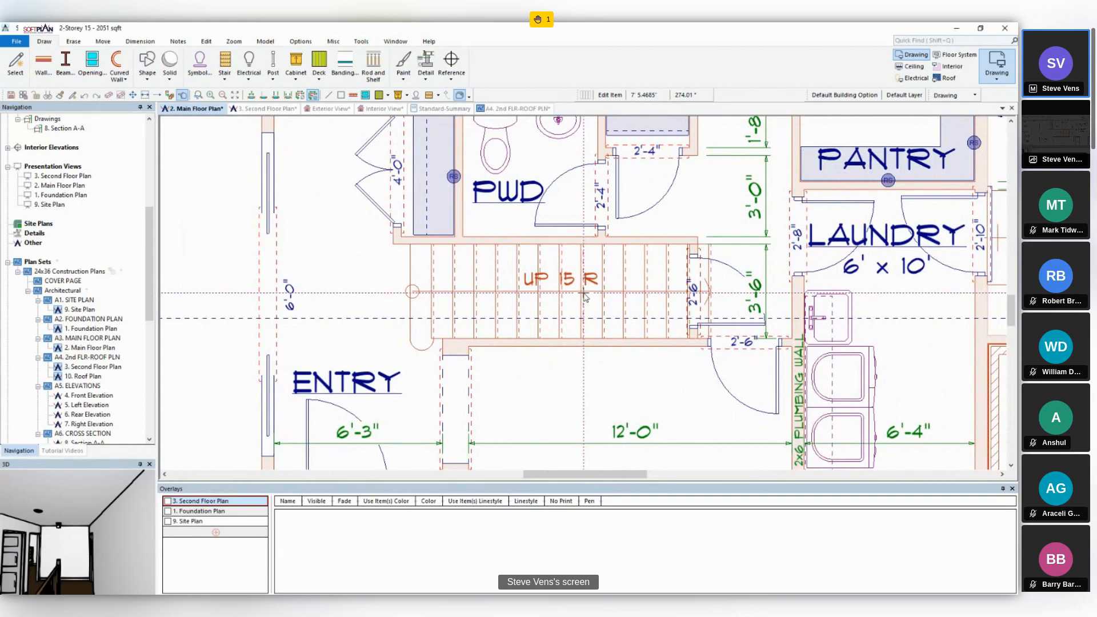
click(251, 95)
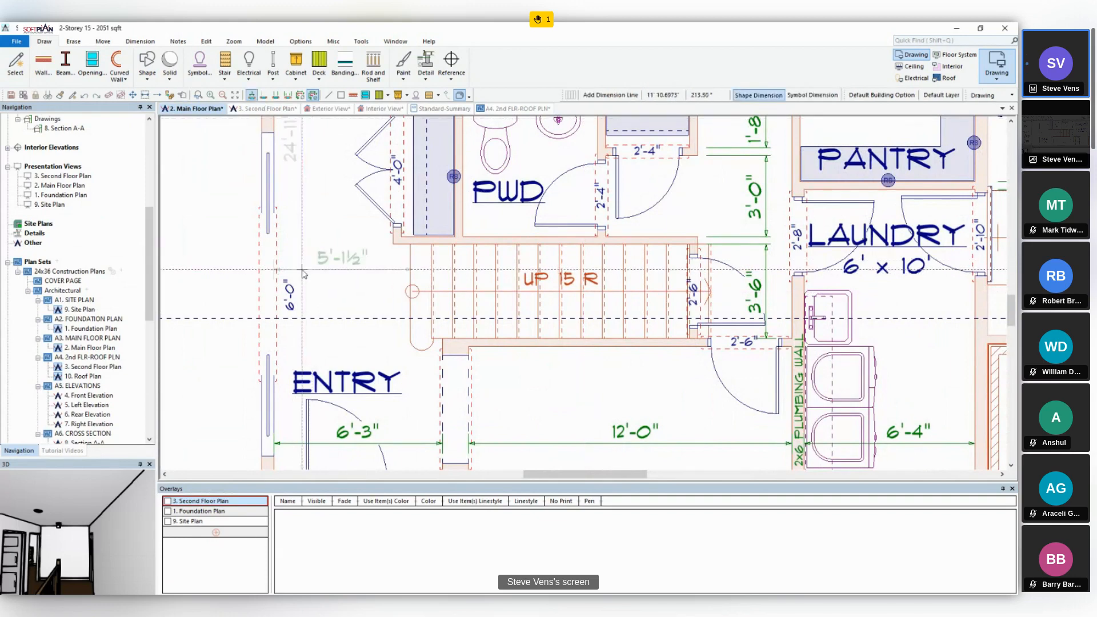
click(324, 270)
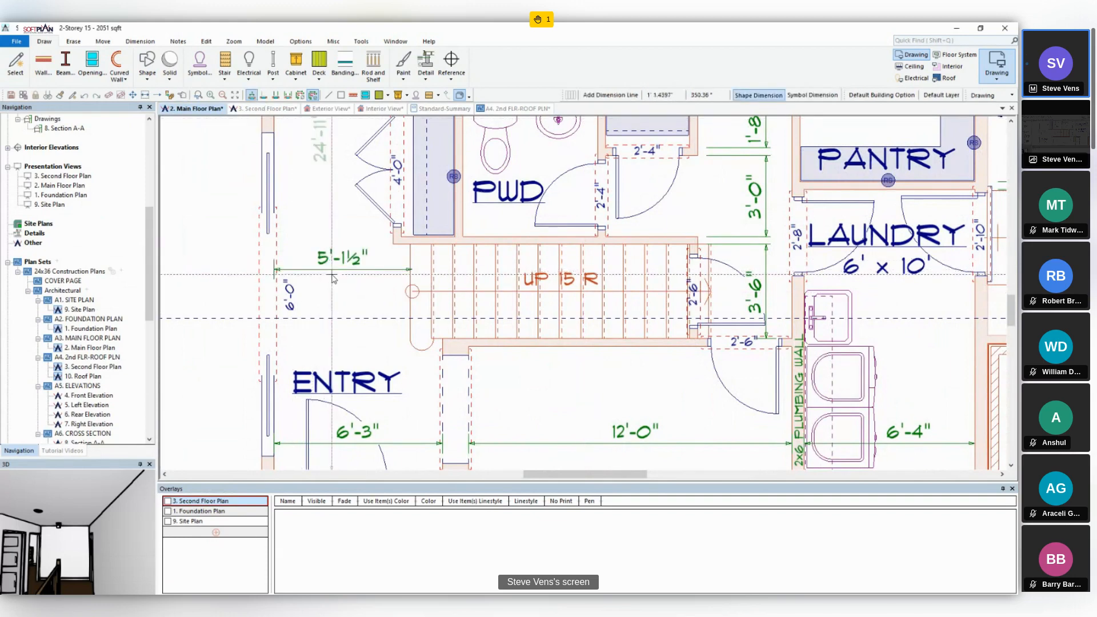
- Set the dimension between the entry wall and the stair to 4'-6" to move the stair
click(183, 94)
click(356, 262)
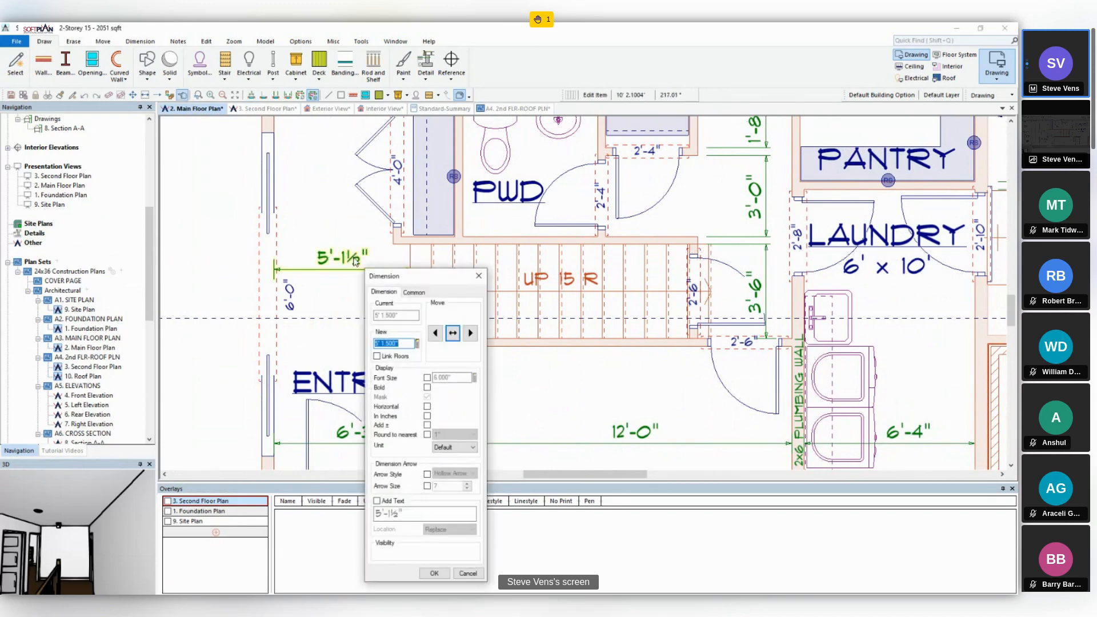
text(4' 6)
key(Tab)
key(Return)
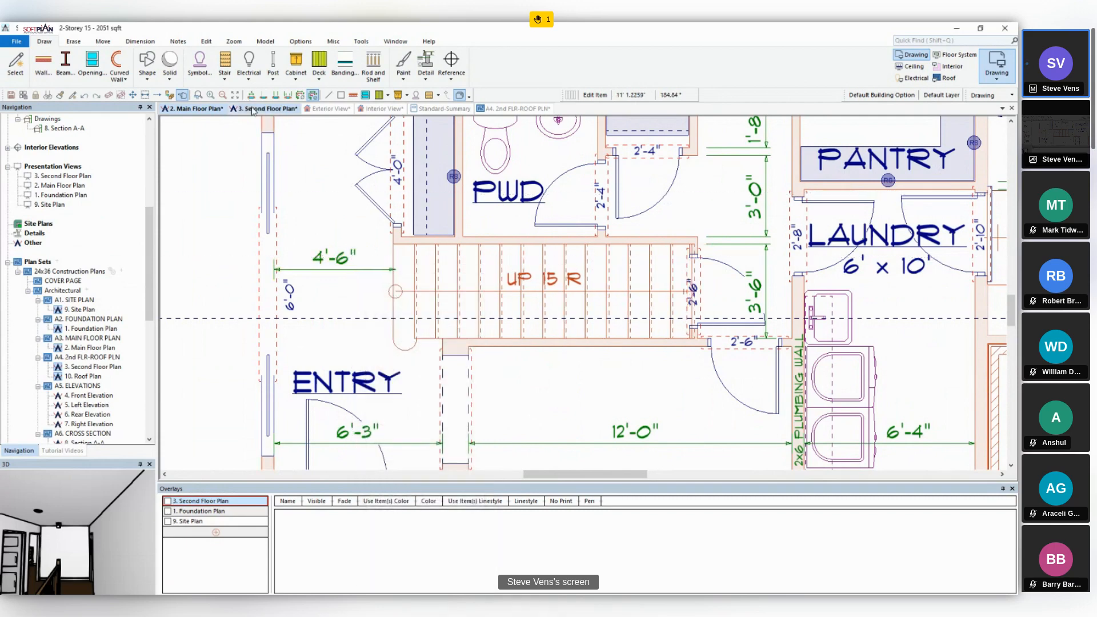
- On the second floor plan, break the display of the stair on the floor below at a height of 2'-0", with its lines hidden
click(254, 109)
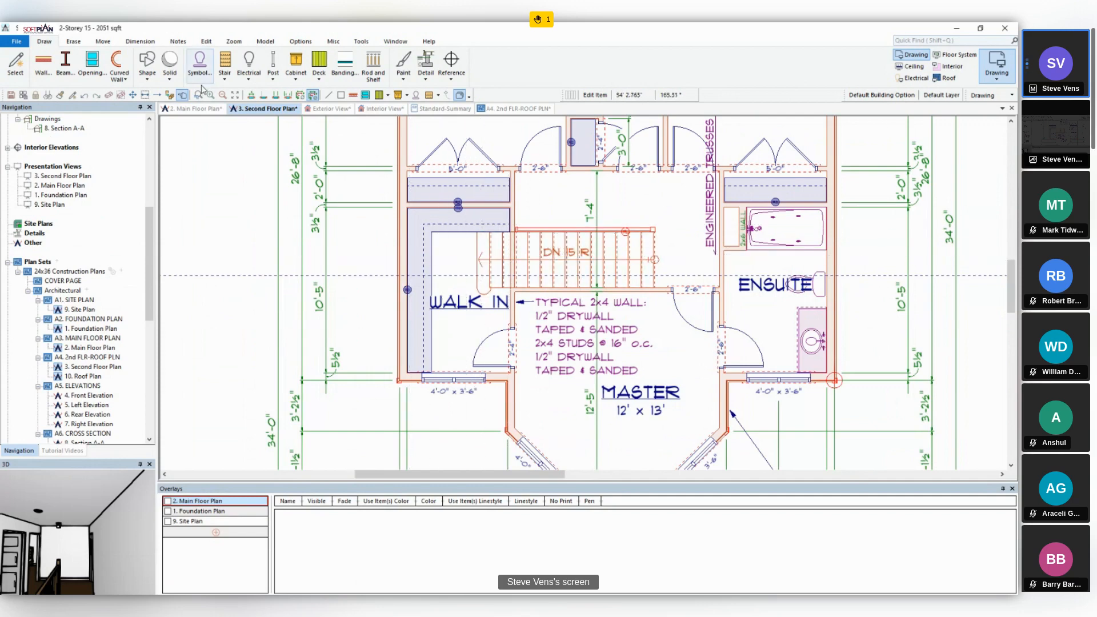
double_click(546, 251)
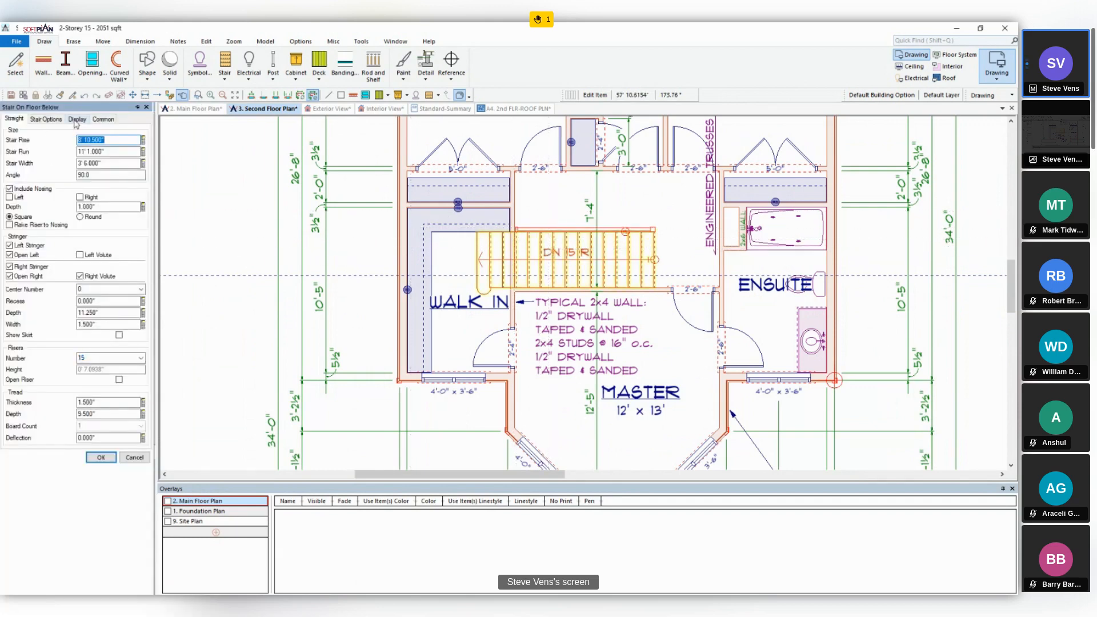
click(77, 120)
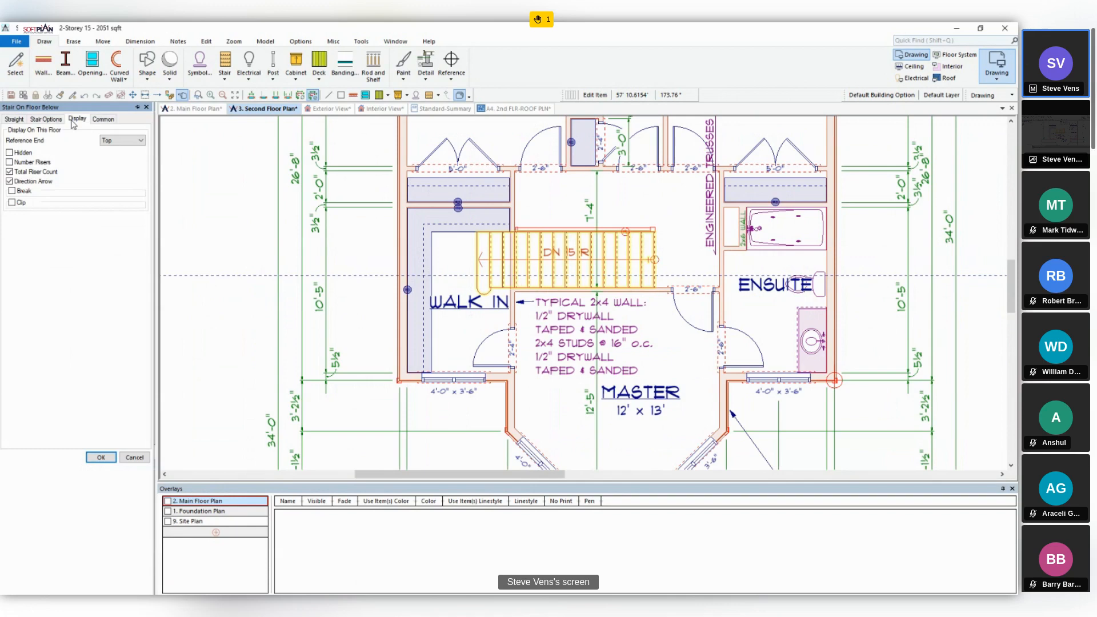
click(12, 191)
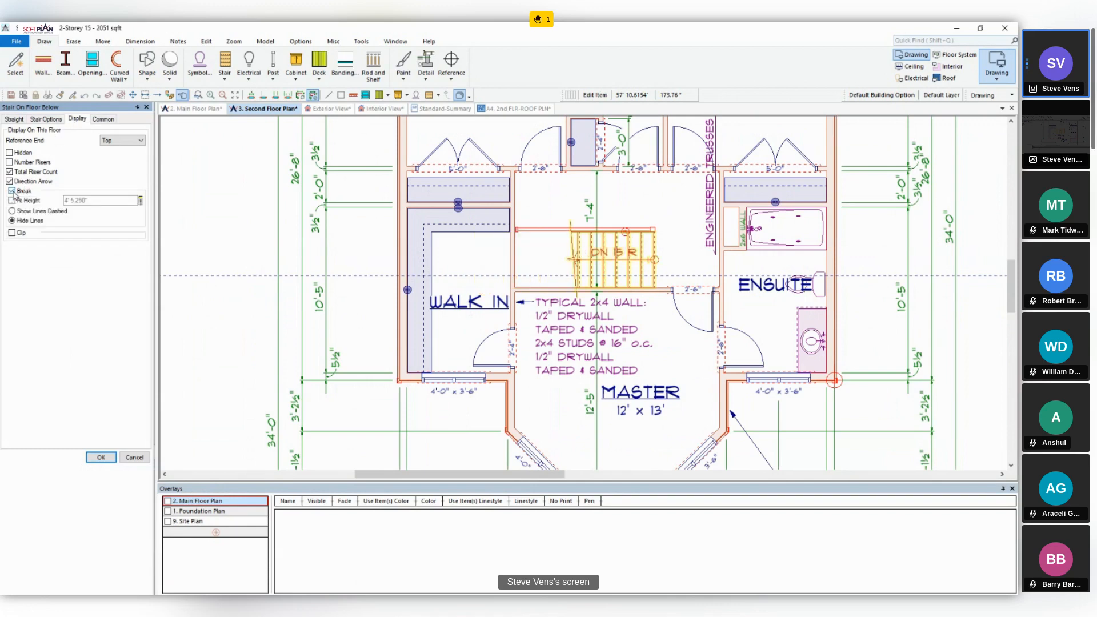
click(93, 201)
click(33, 203)
click(95, 202)
text(2)
key(Tab)
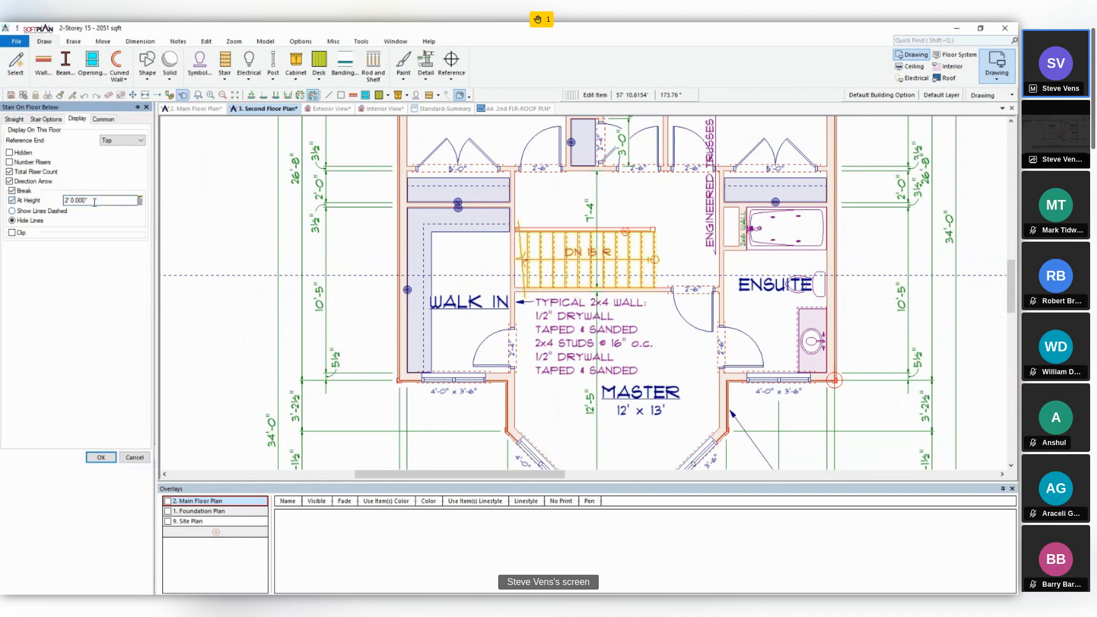
click(102, 460)
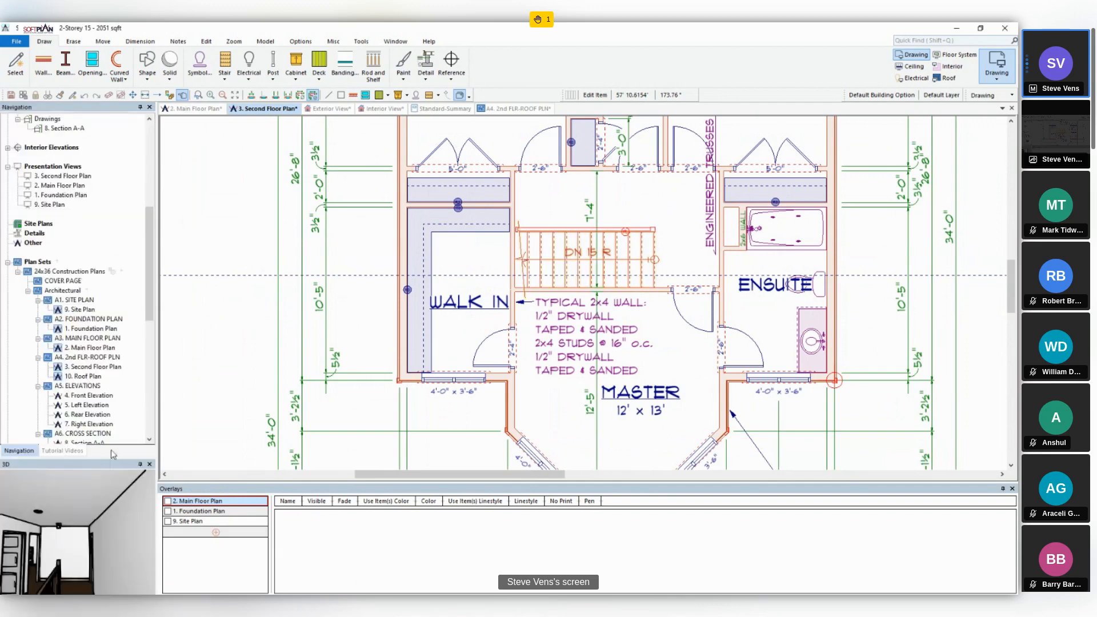
- Enable the Break display with hidden lines for the stair in the main floor plan
click(212, 109)
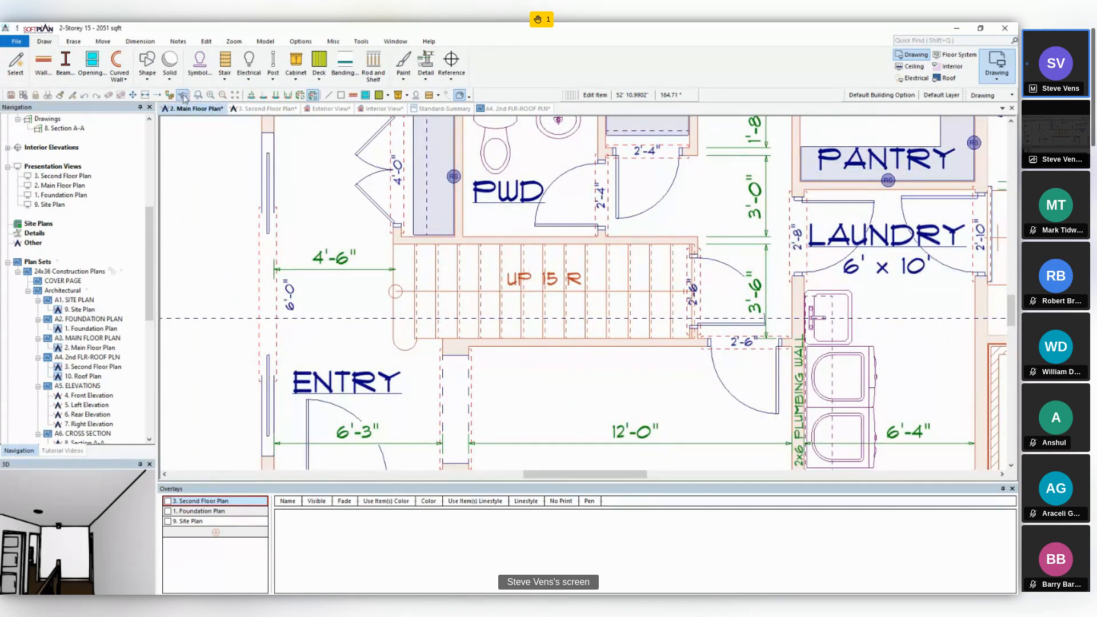
click(476, 246)
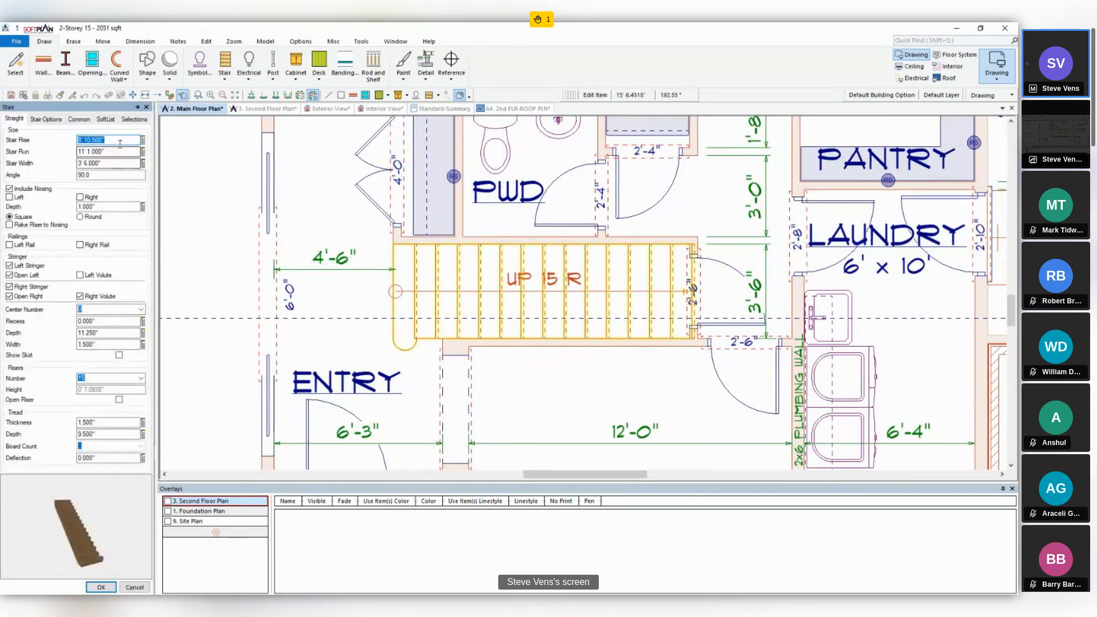
click(57, 123)
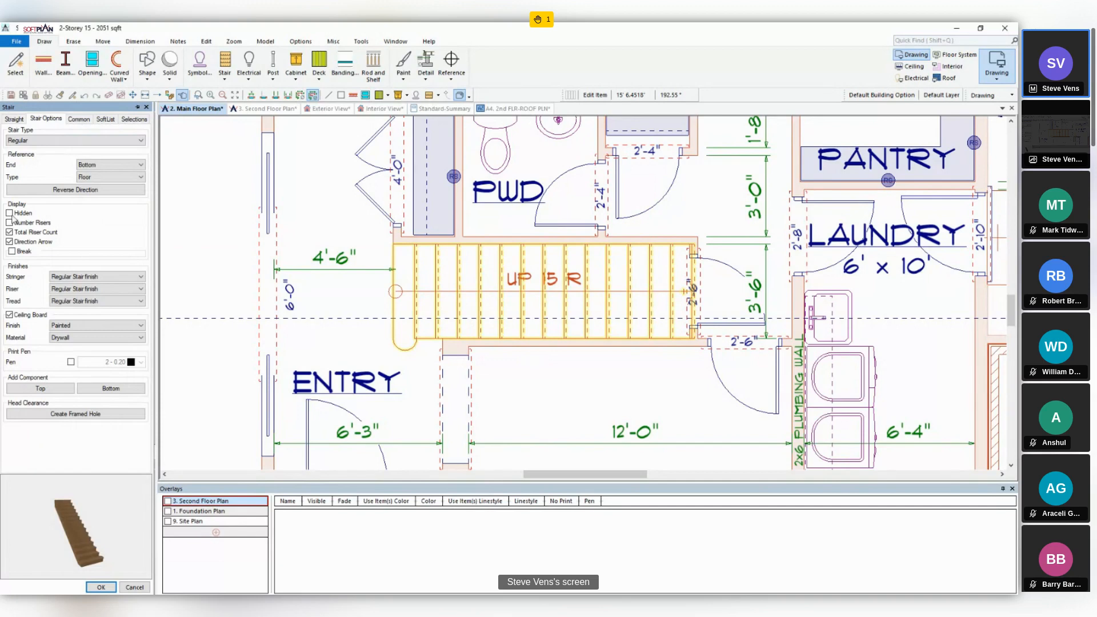
click(11, 251)
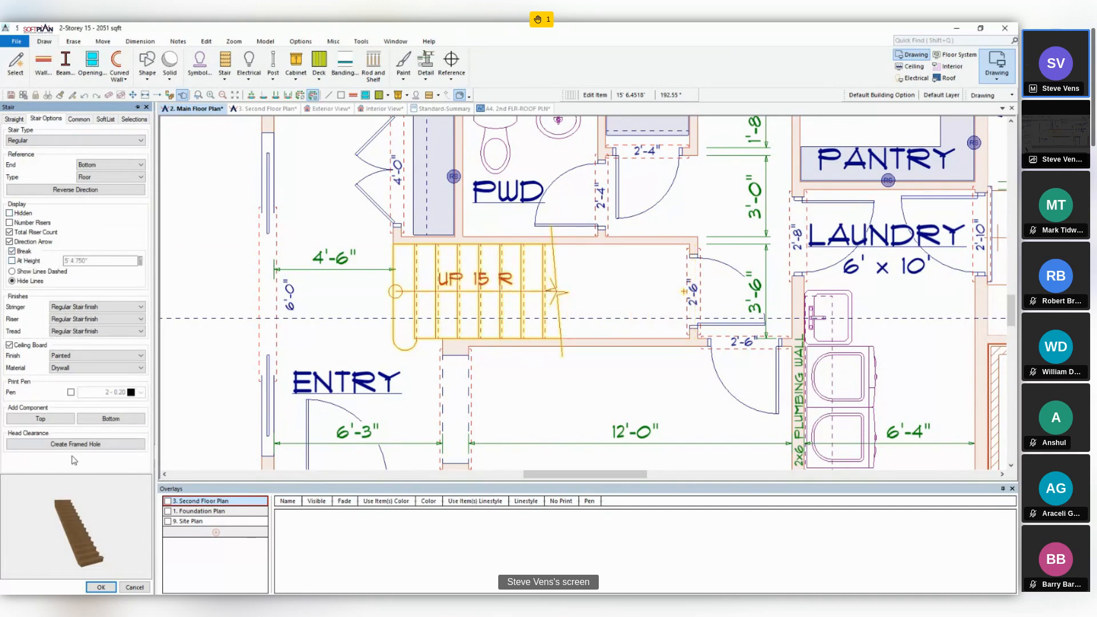
click(100, 587)
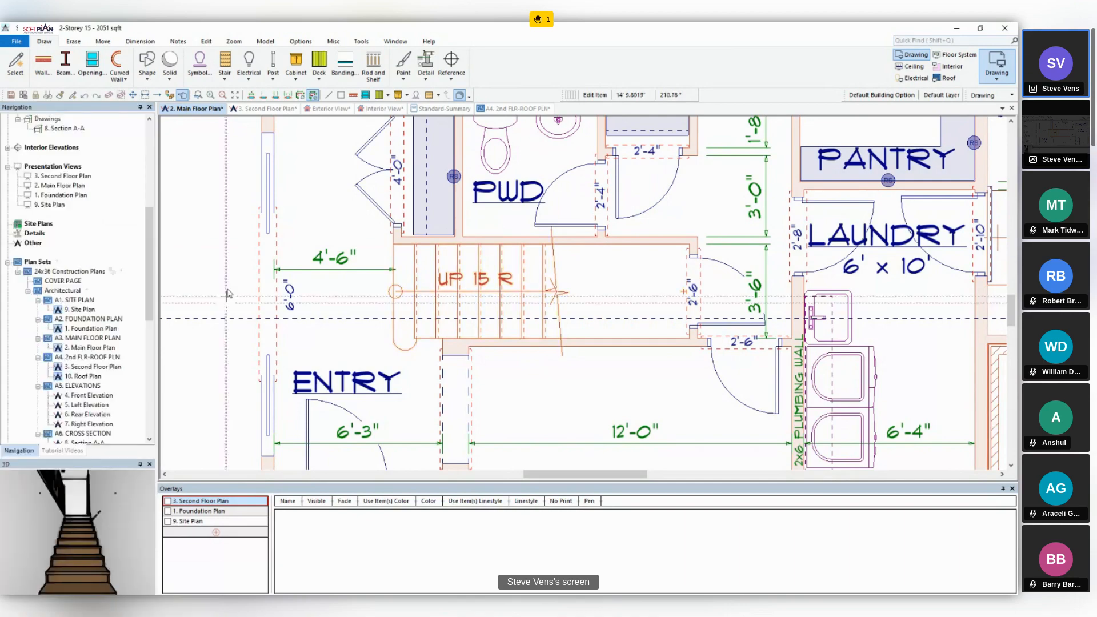
- Try clipping the lower-floor stair on the second floor plan and resetting the clip area to the stair
click(266, 110)
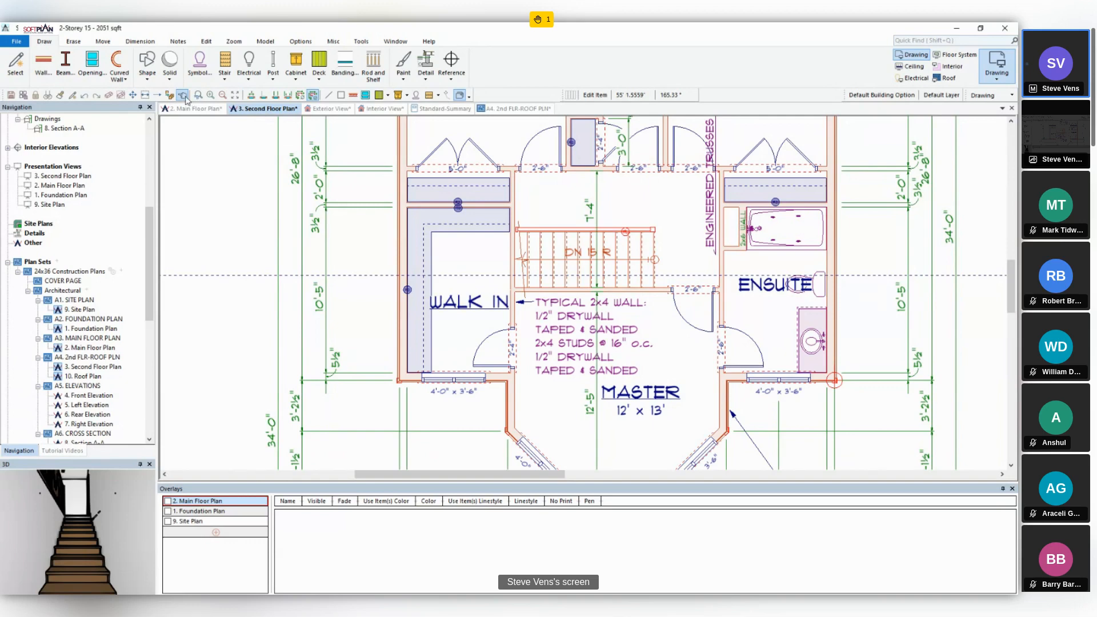
click(541, 247)
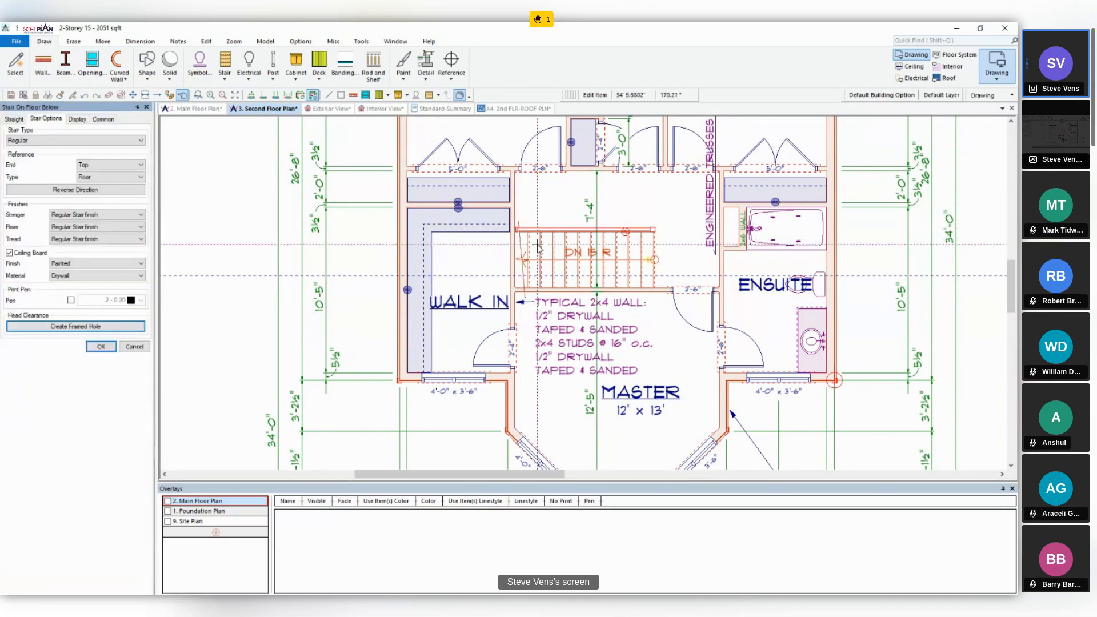
click(79, 119)
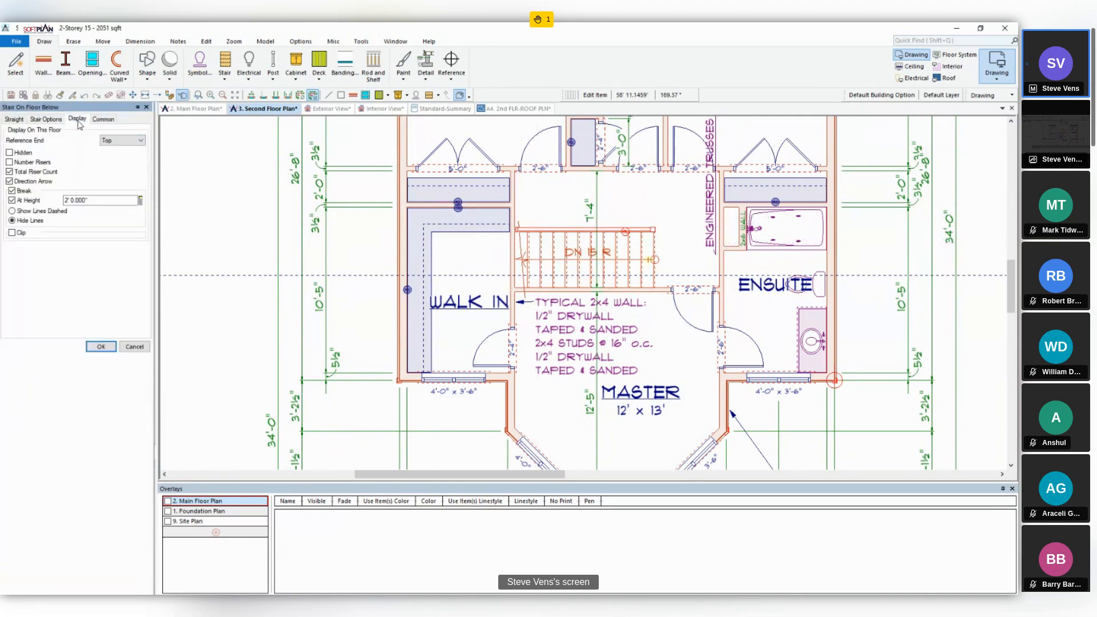
click(12, 233)
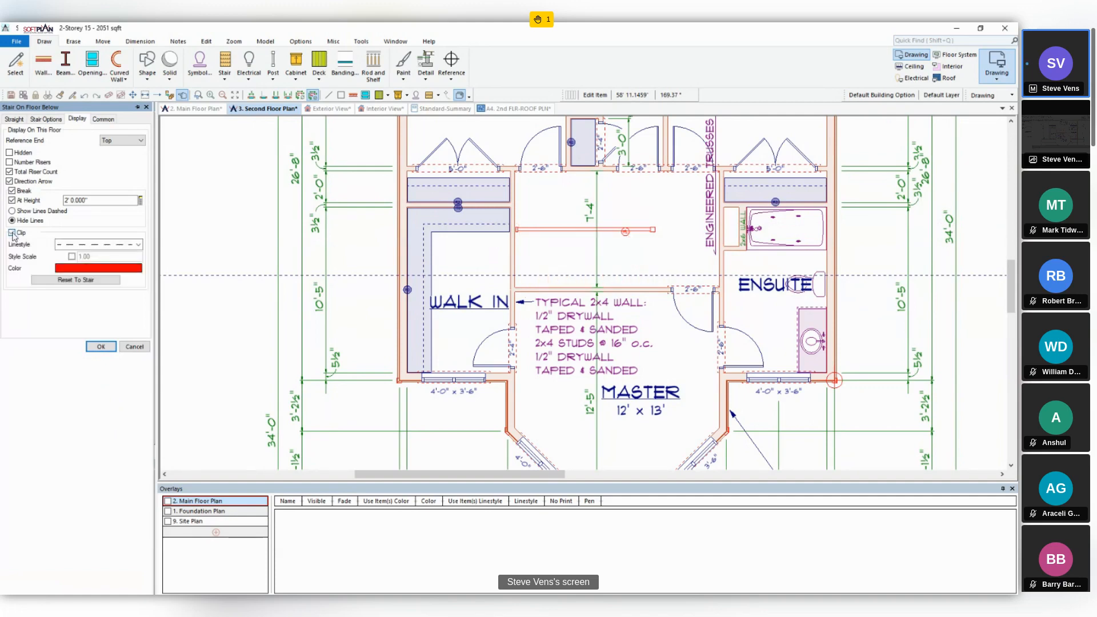
click(34, 279)
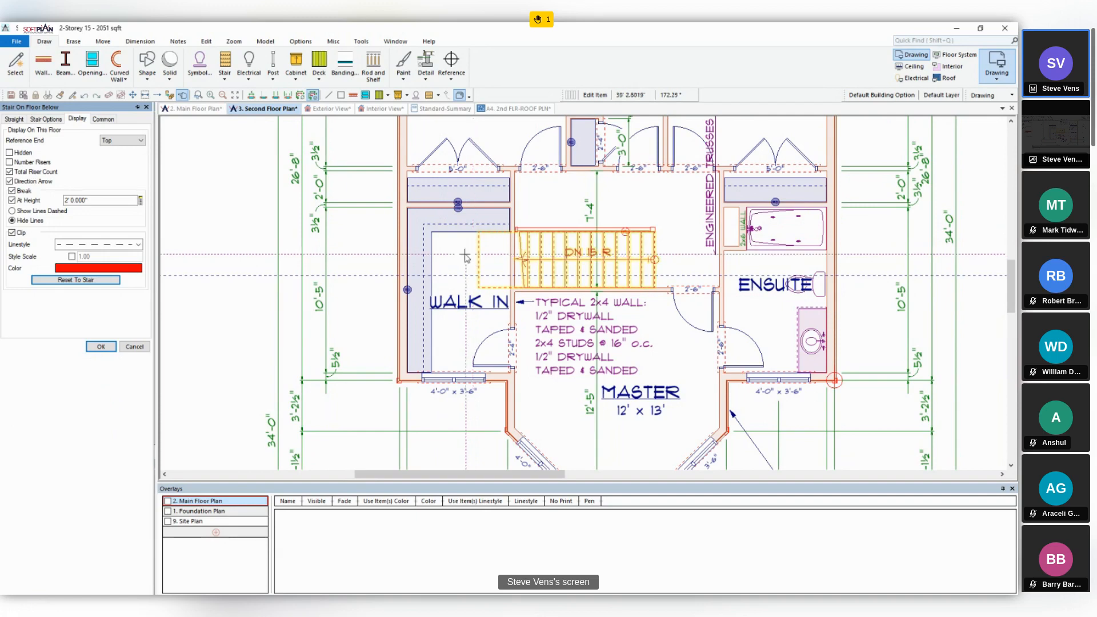
click(144, 351)
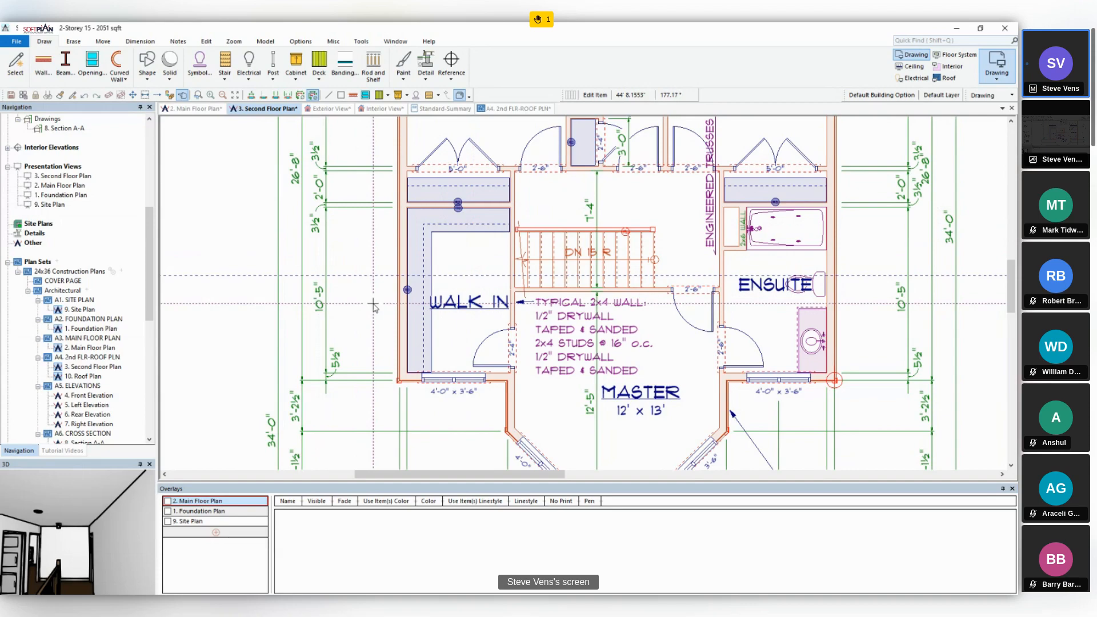
- Switch the main floor plan to Framing mode with the whole plan in view
click(167, 110)
scroll(531, 239, down, 1)
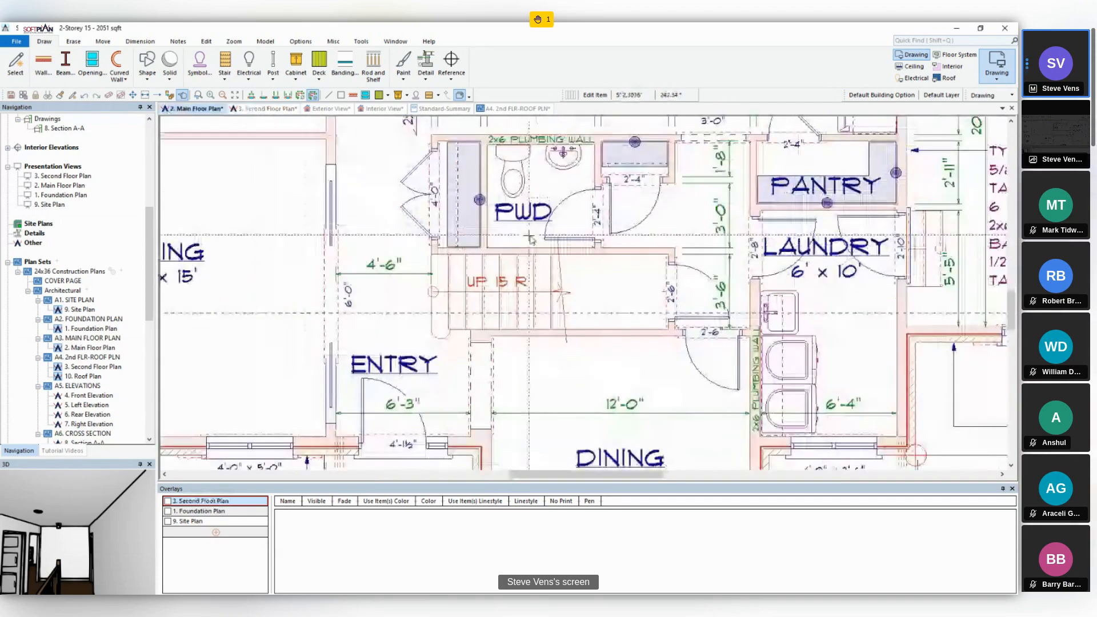
scroll(531, 240, down, 1)
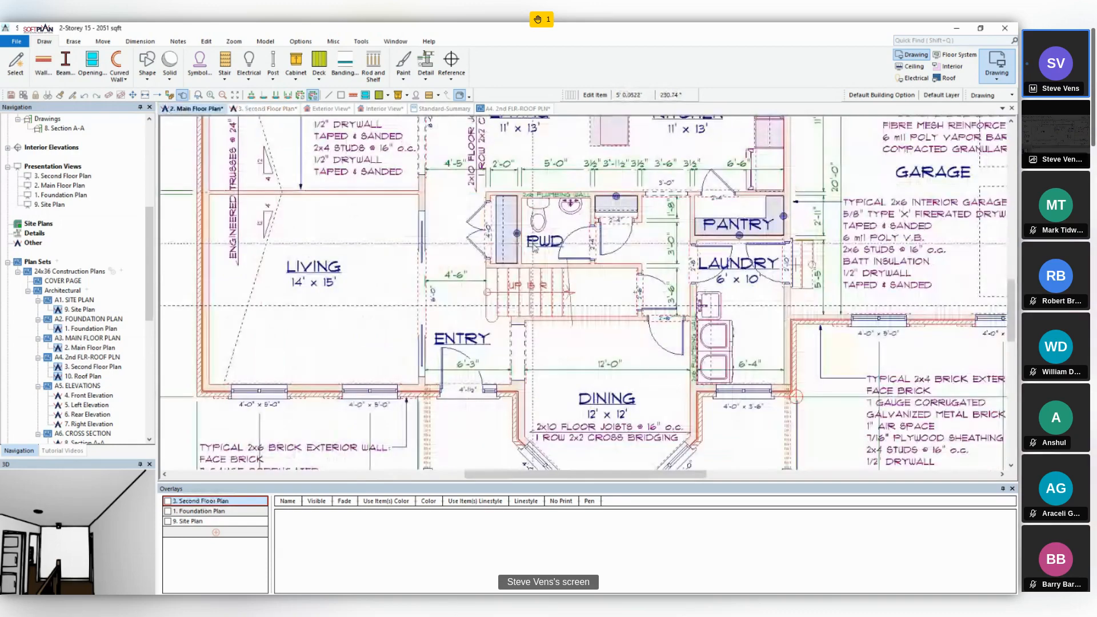
scroll(533, 245, down, 3)
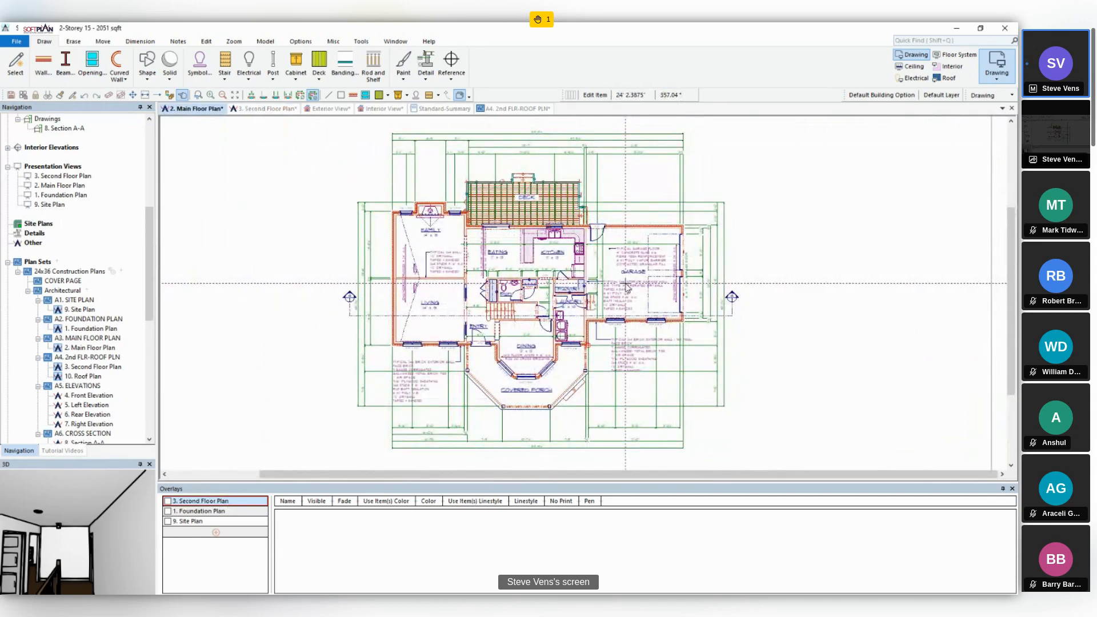
click(997, 71)
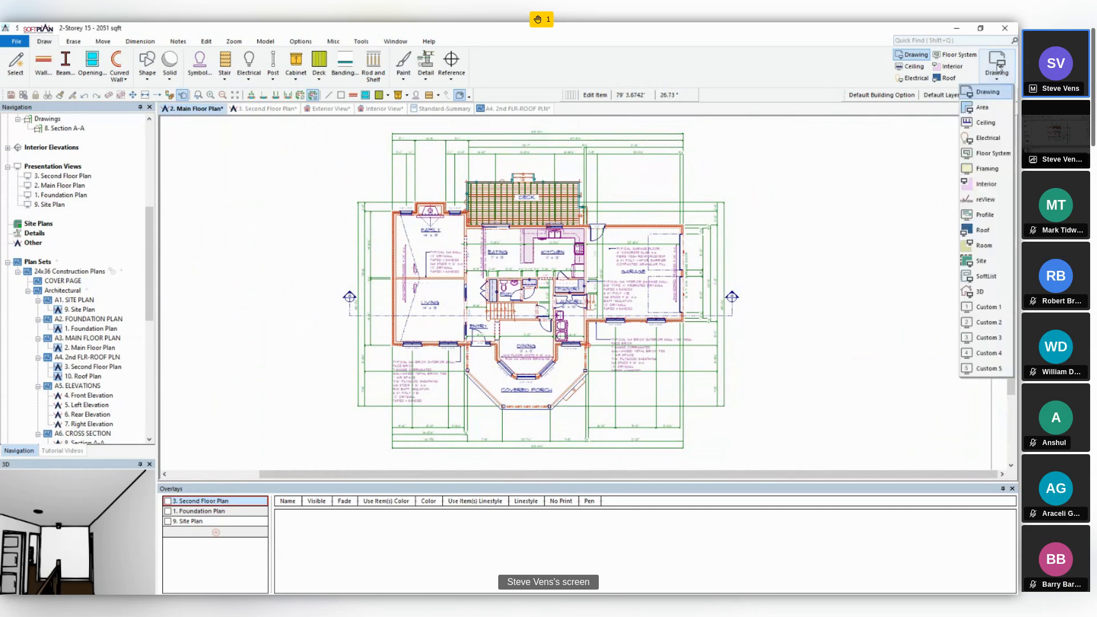
click(987, 169)
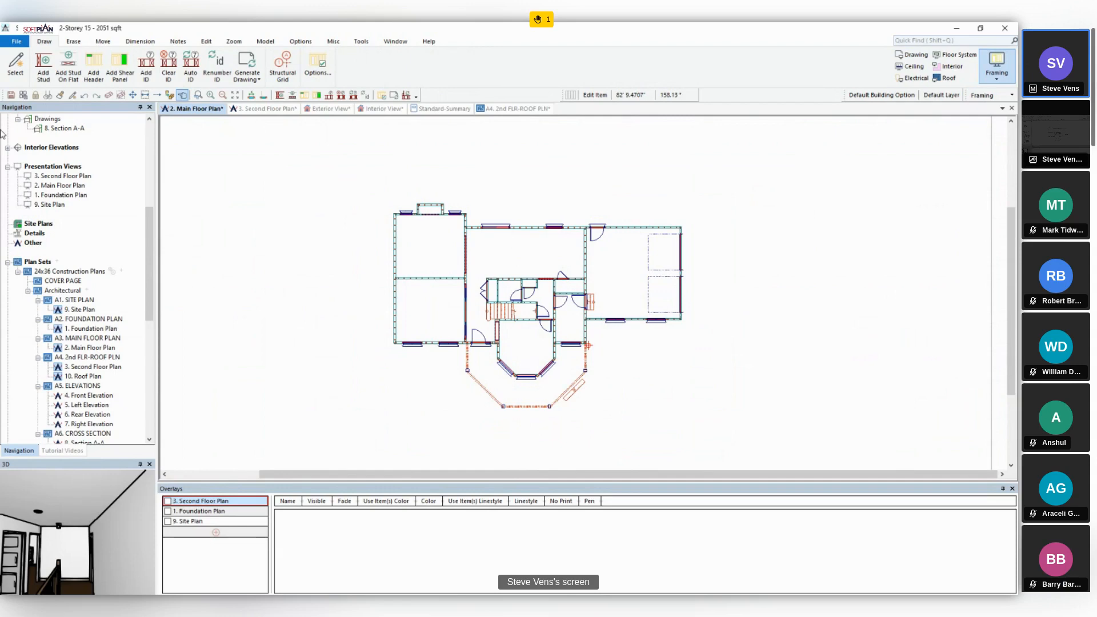
- Draw three vertical structural grid lines aligned with the living room's outer wall, the entry's left wall and the house-garage wall, extending past the plan
click(273, 74)
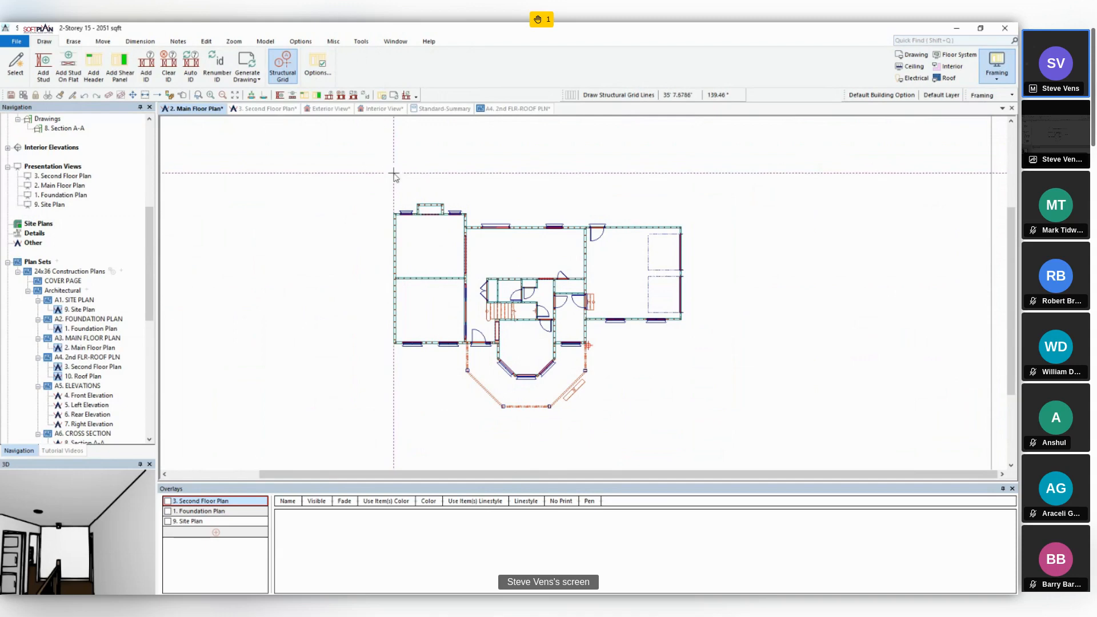
key(a)
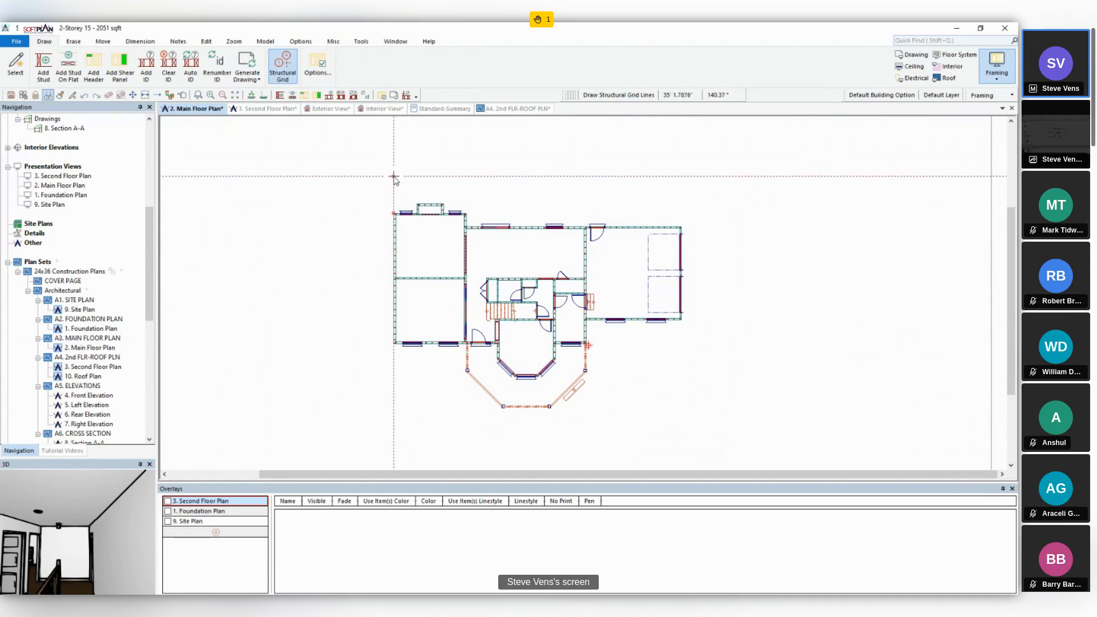
click(394, 176)
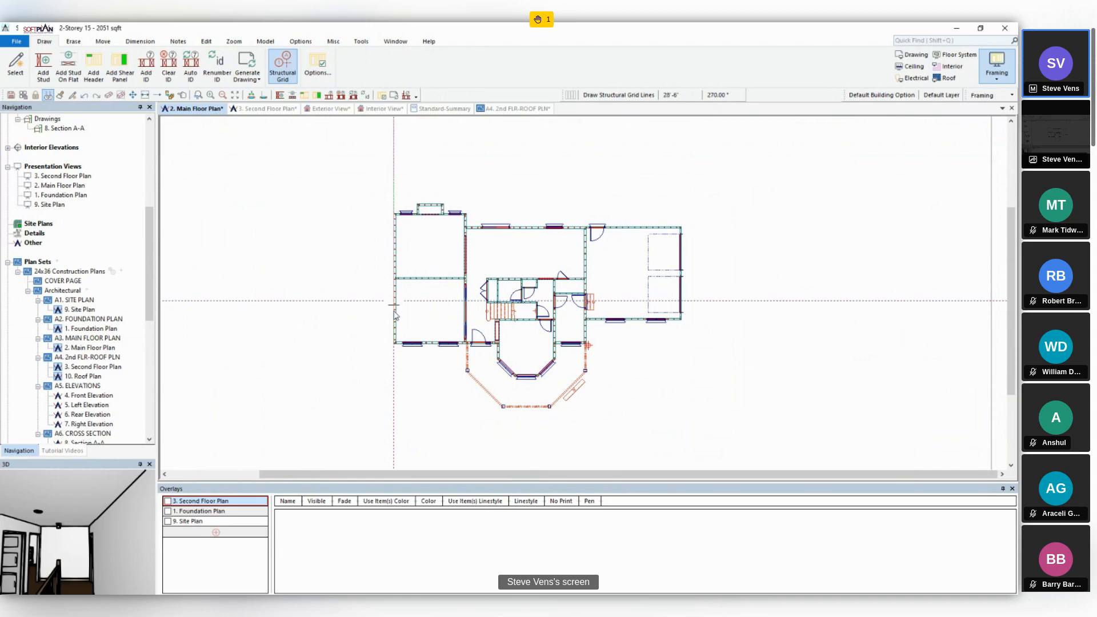
click(393, 435)
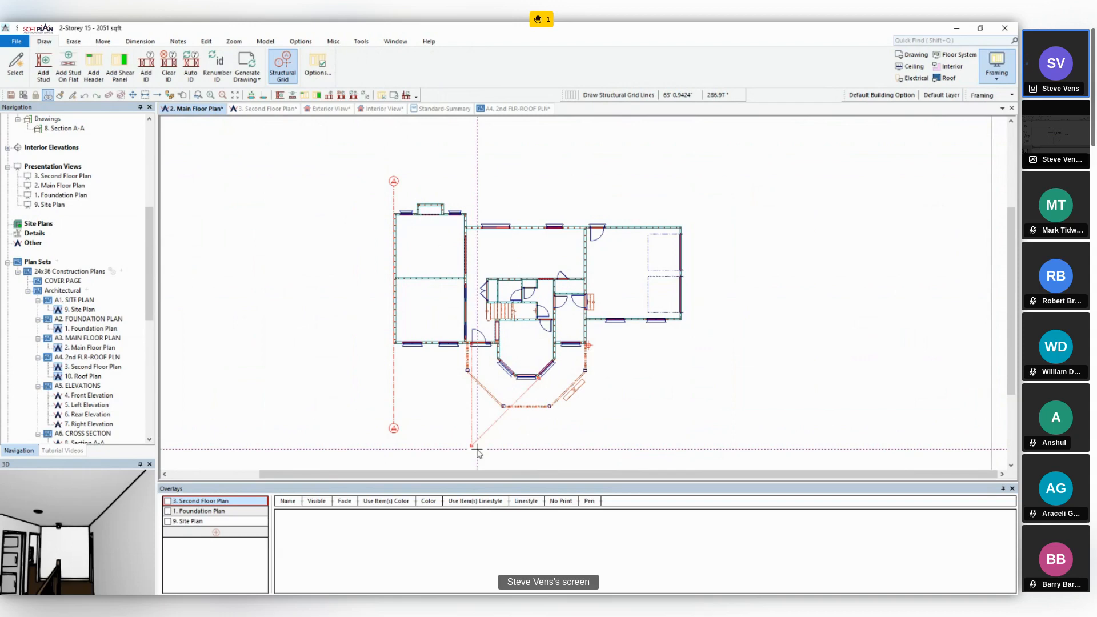
click(468, 177)
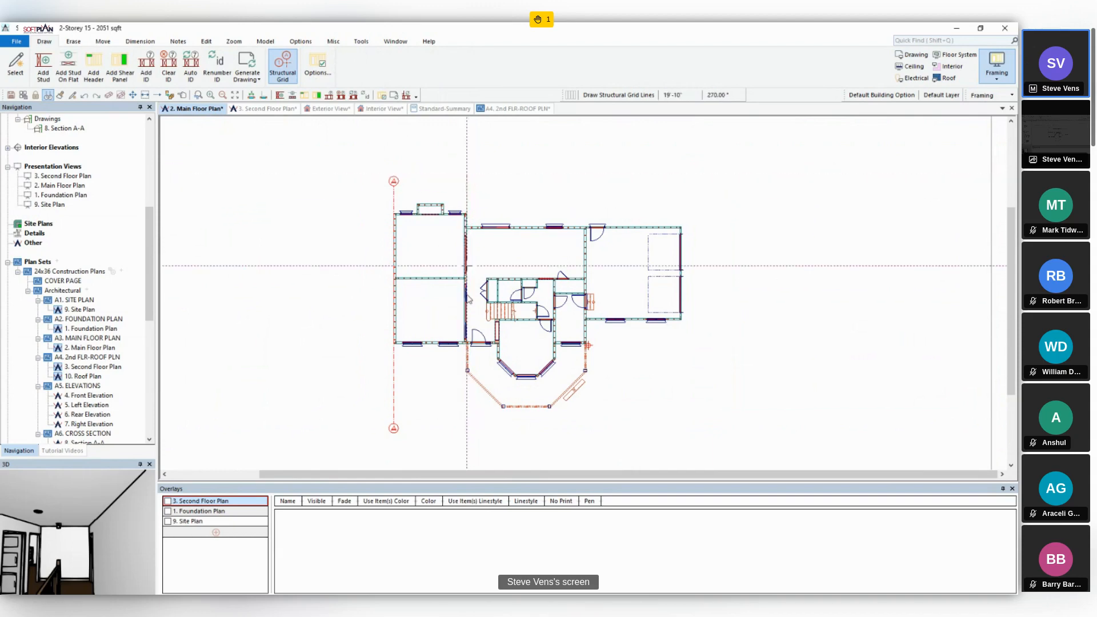
click(467, 432)
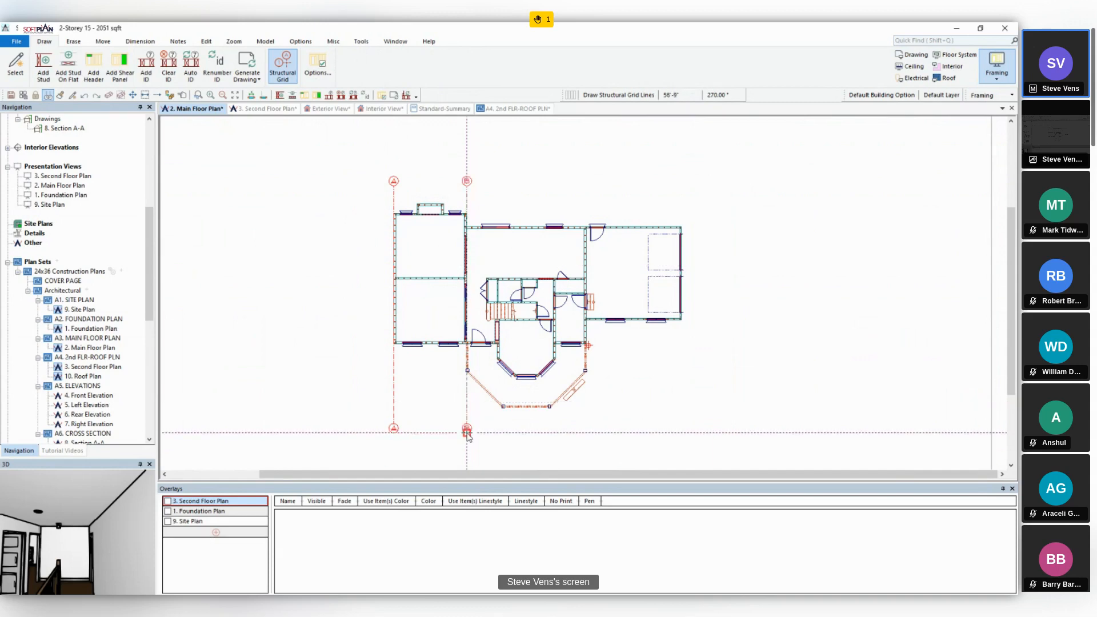
click(587, 178)
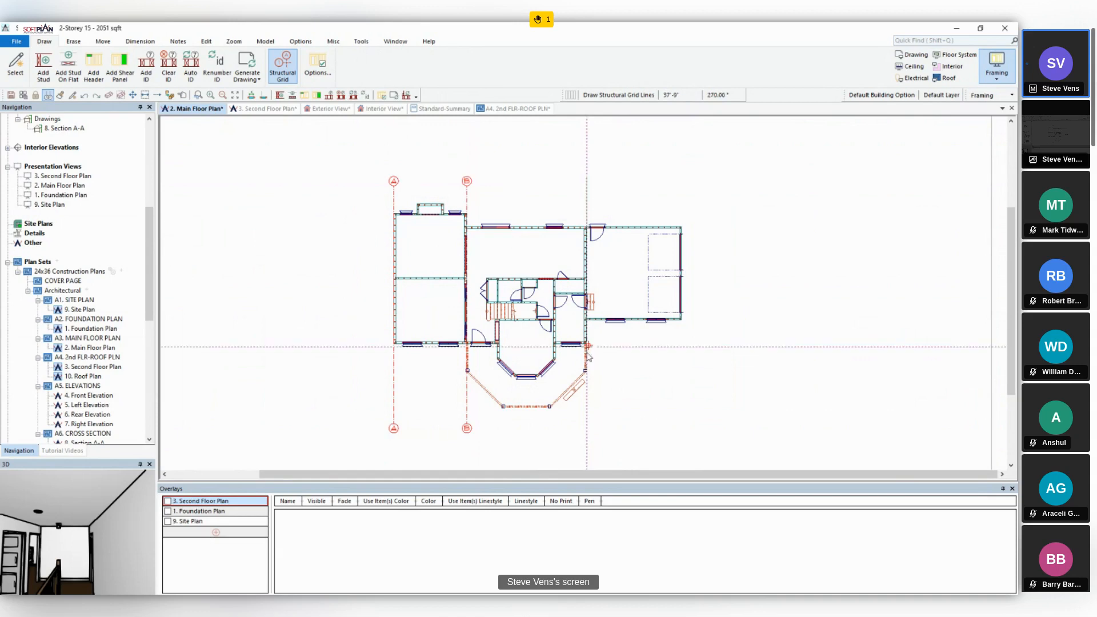
click(587, 433)
right_click(587, 433)
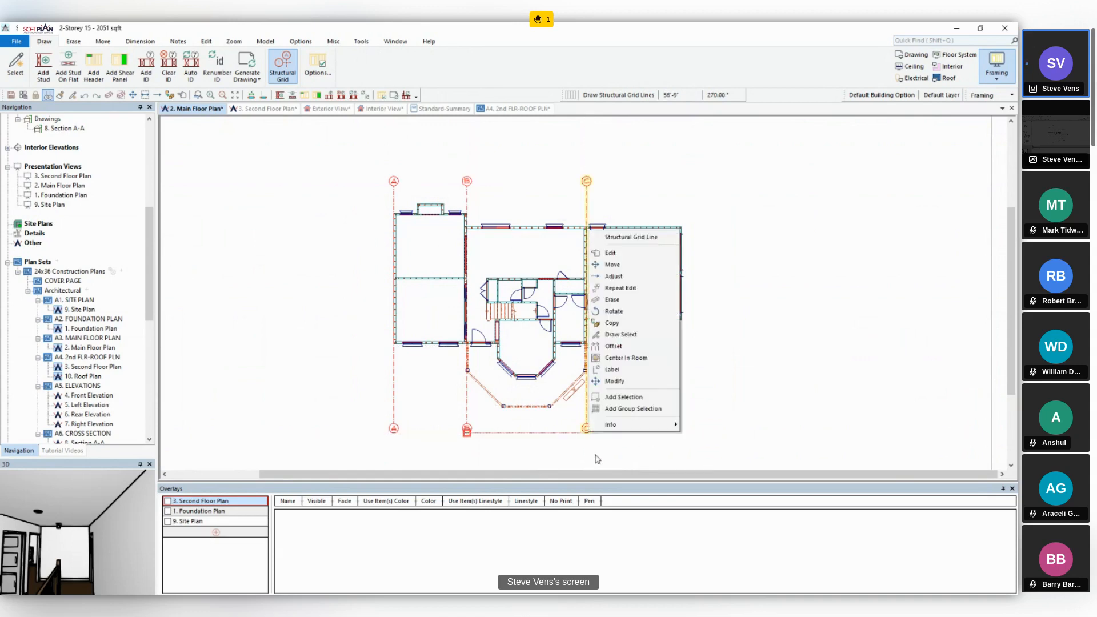
click(561, 435)
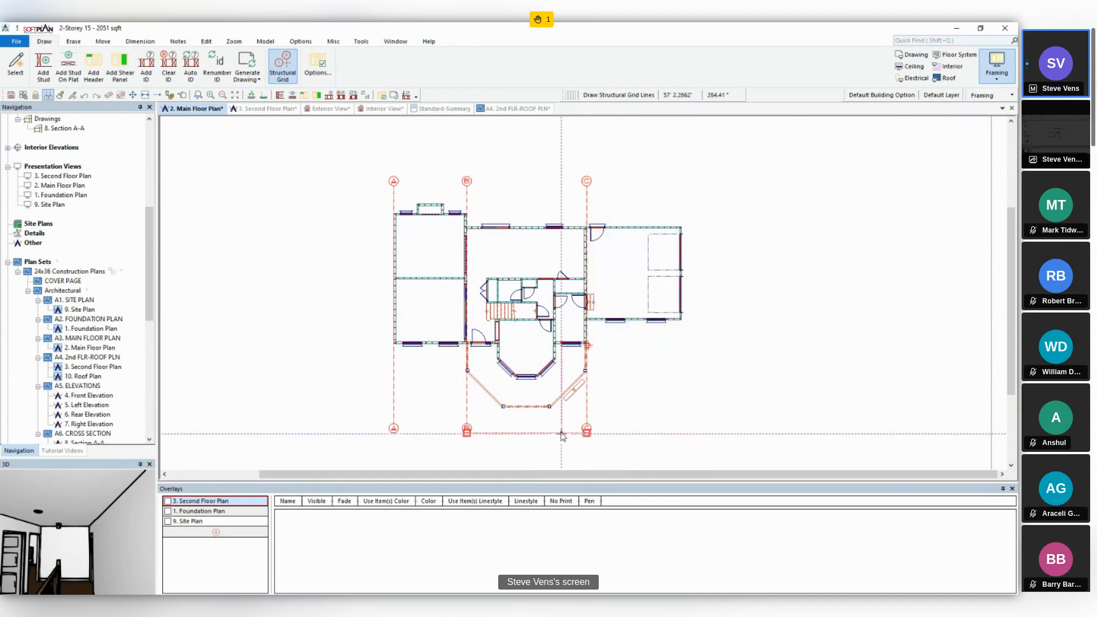
- Copy the vertical grid line at the house-garage wall to the garage's outer wall
click(170, 94)
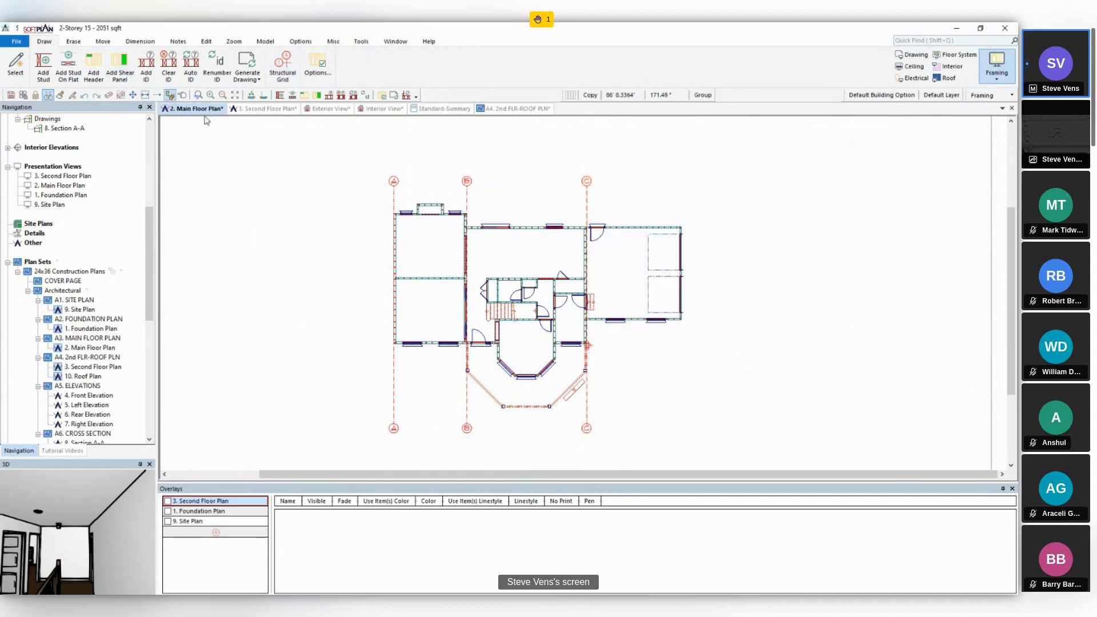
click(586, 205)
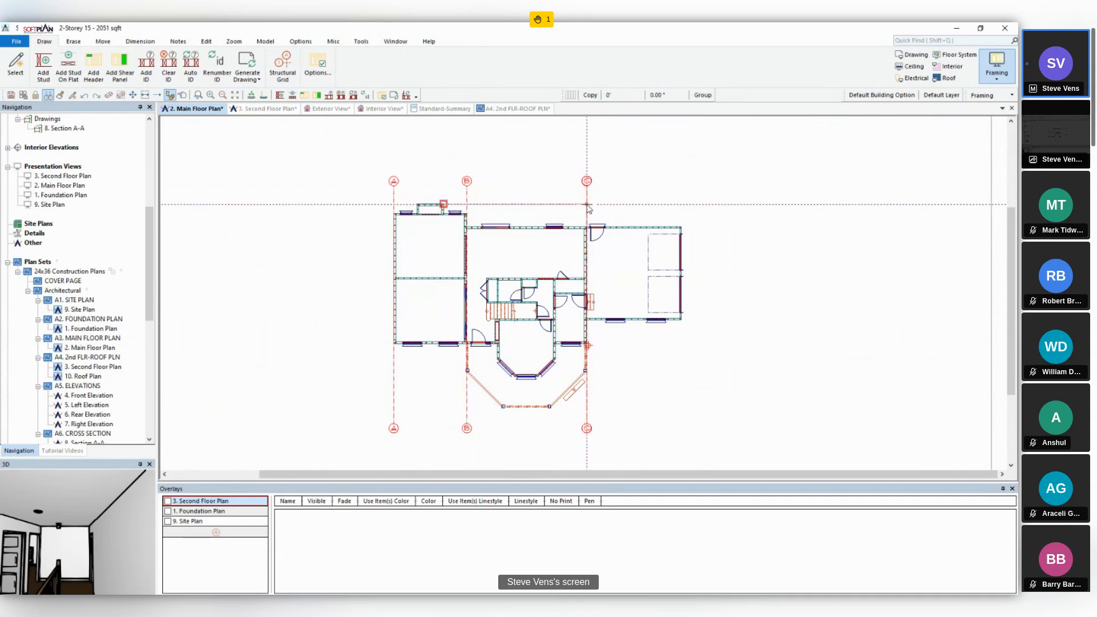
click(681, 205)
click(734, 308)
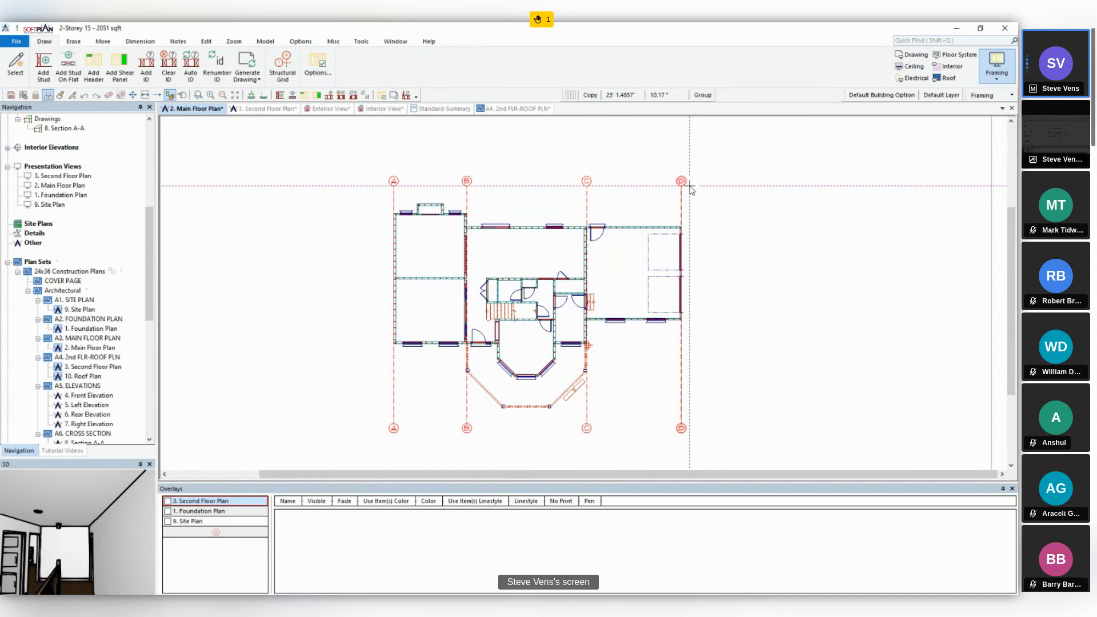
- Draw two horizontal structural grid lines across the full plan, along the family room's rear wall and just inside the garage's rear wall
click(283, 66)
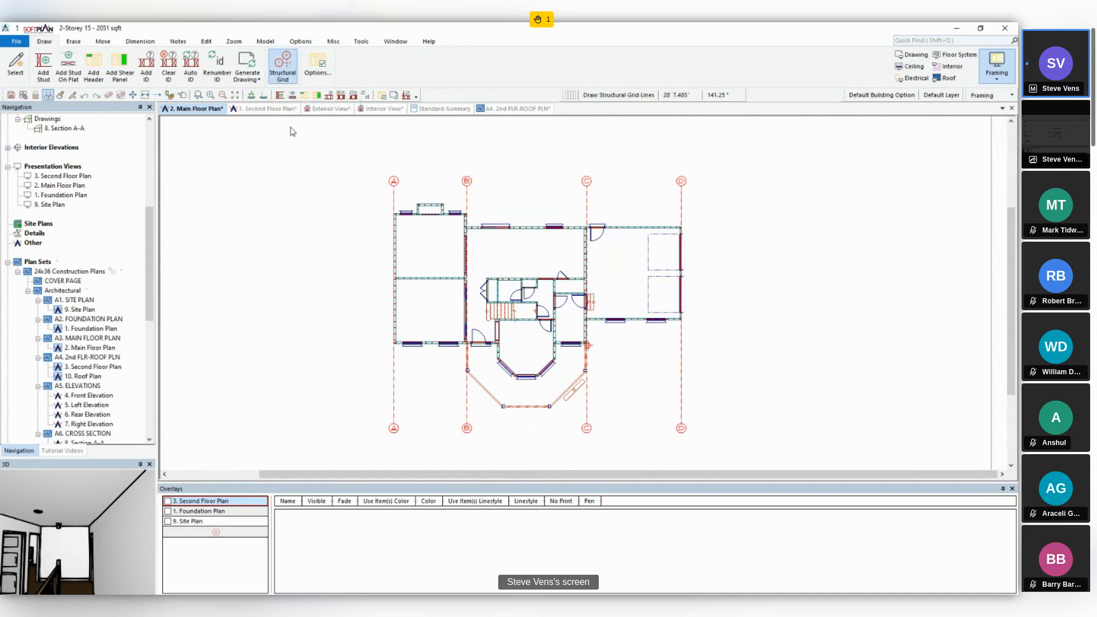
click(368, 216)
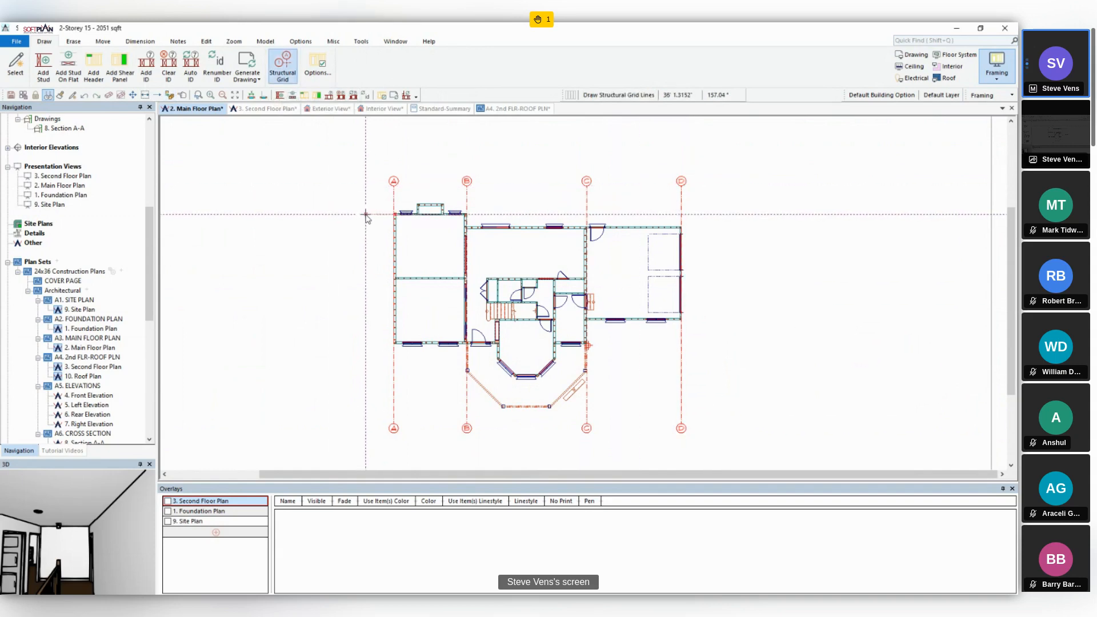
click(722, 215)
right_click(725, 215)
click(683, 272)
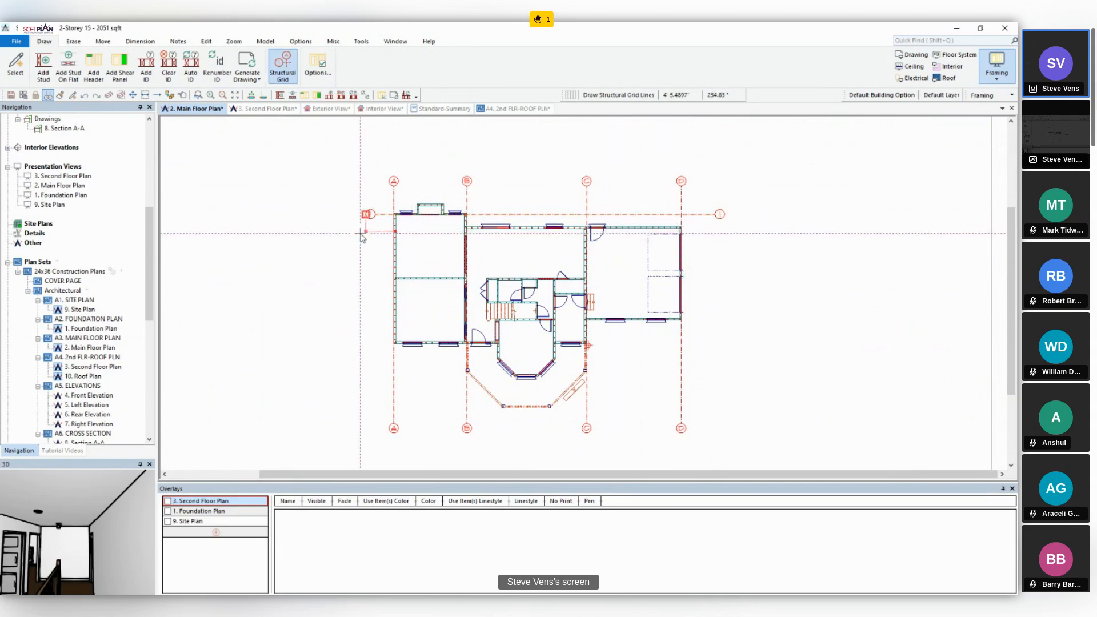
click(721, 231)
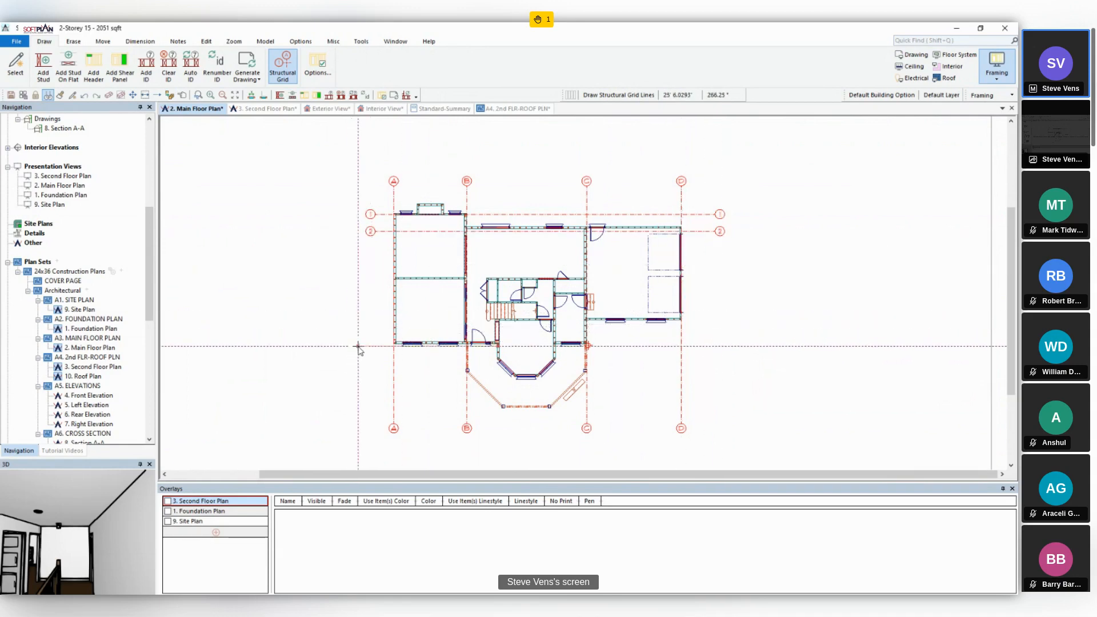
- Add horizontal grid lines along the living room's front wall, the garage's front wall and the front of the dining bay
click(724, 345)
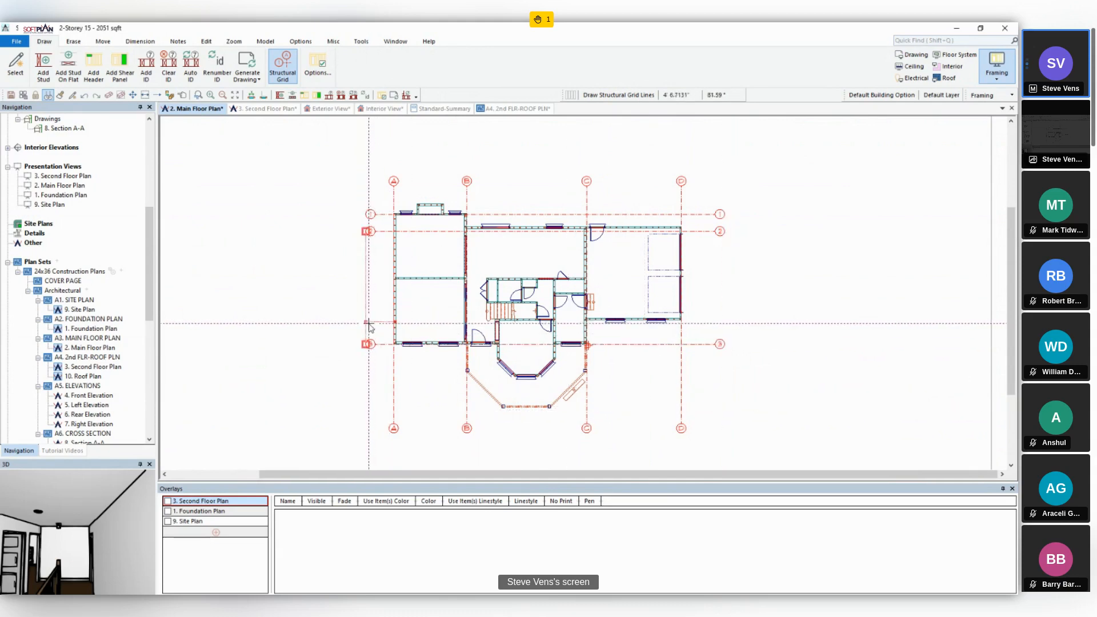
click(725, 320)
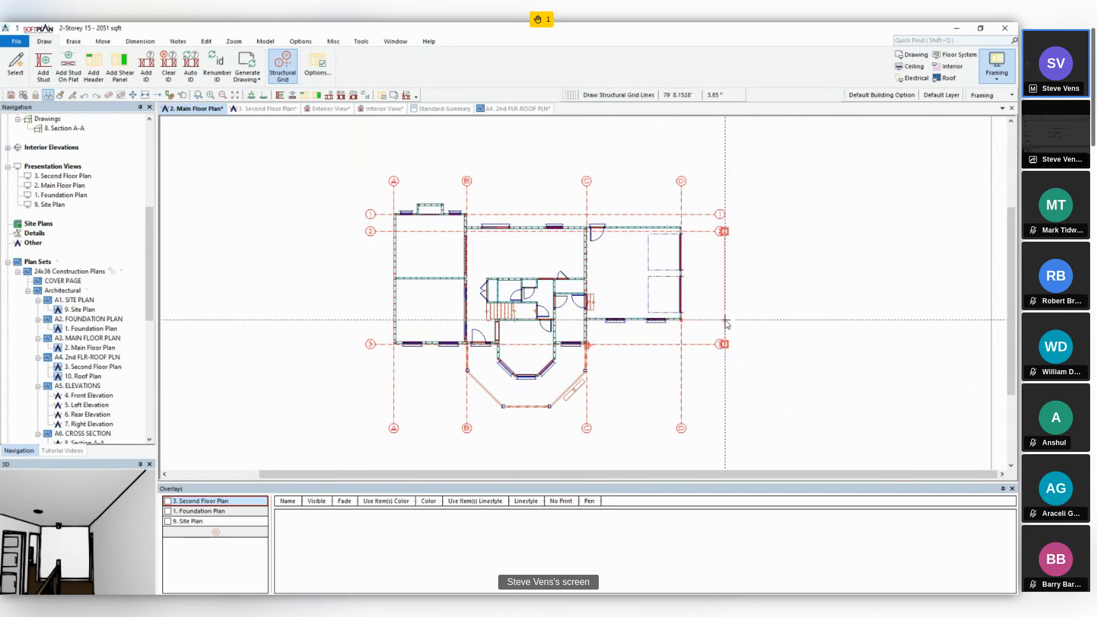
click(367, 321)
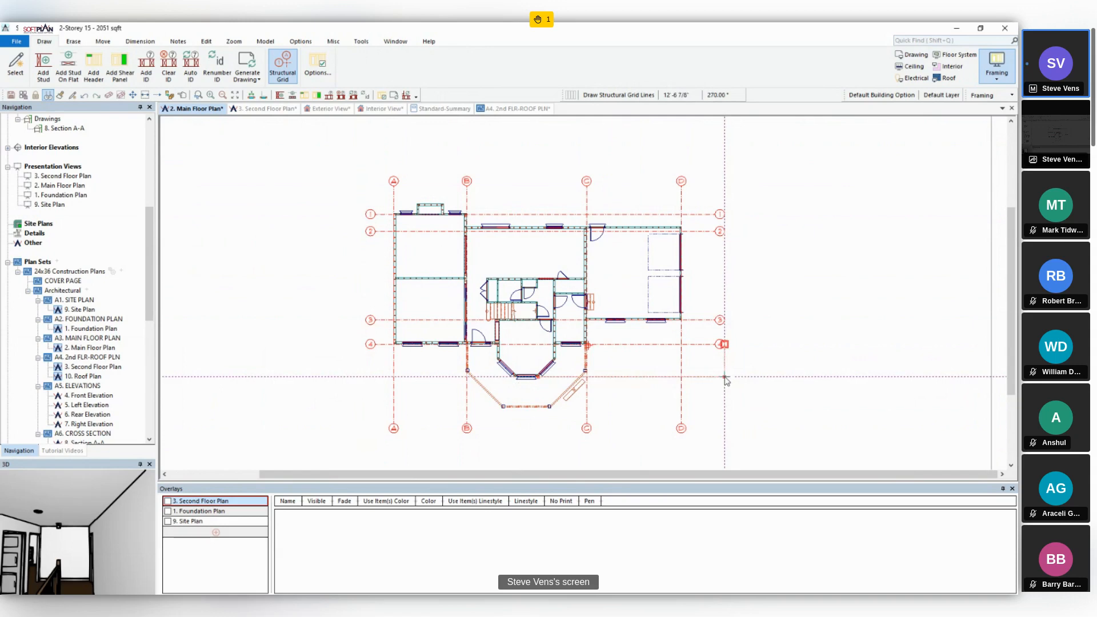
click(724, 378)
click(363, 377)
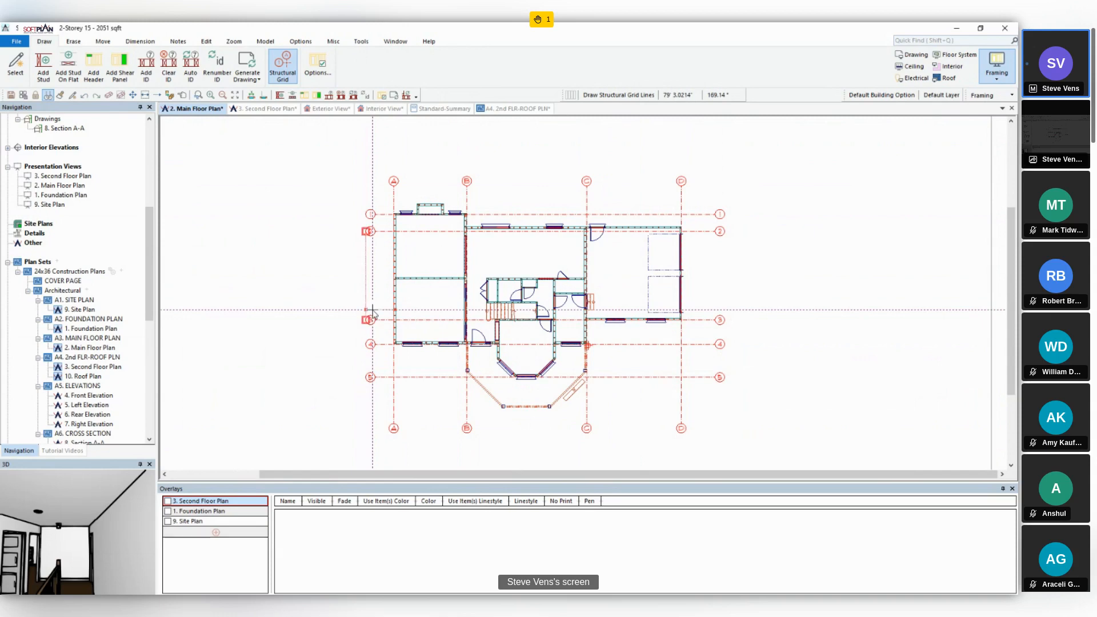
- Erase the horizontal grid line along the living room's front wall and switch the main floor plan to Drawing mode
click(110, 96)
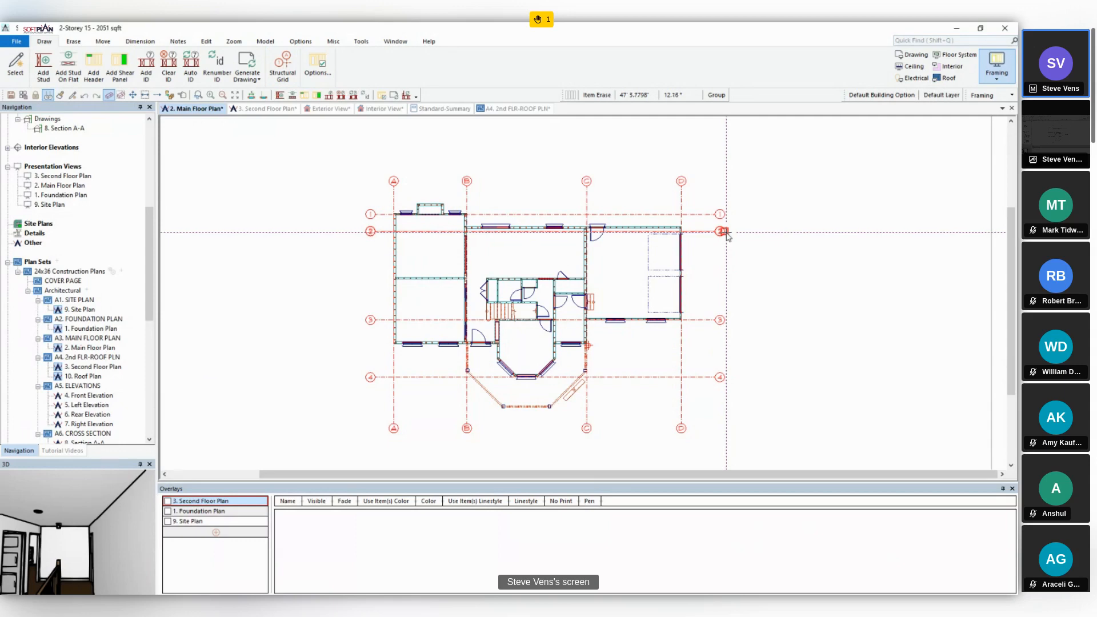
click(917, 56)
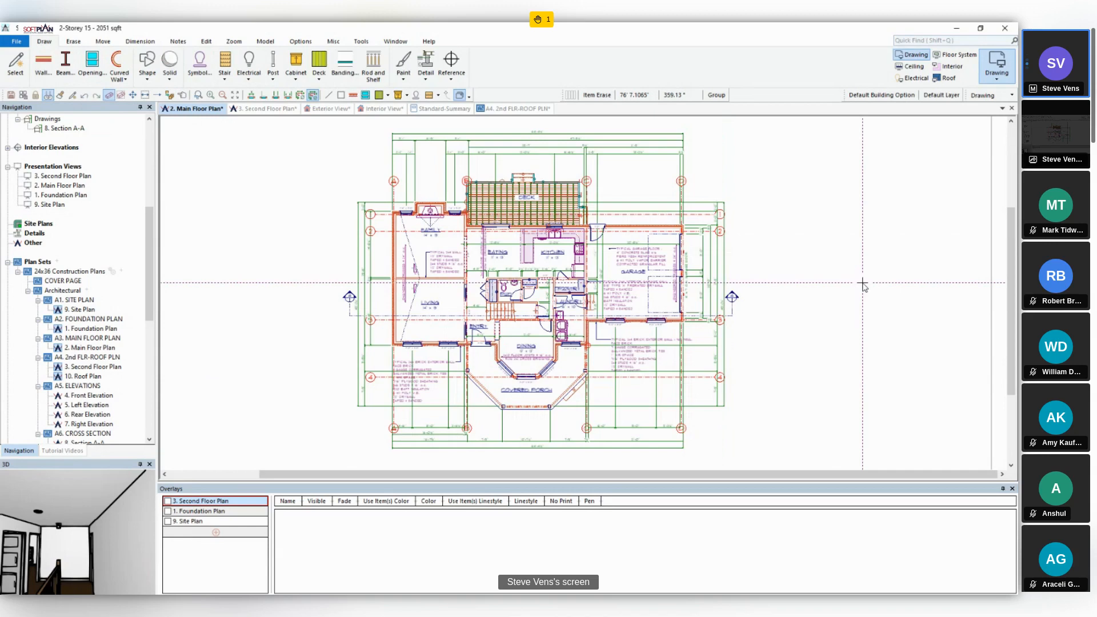
- Check the Structural Grid Lines visibility setting for Drawing mode on the main floor plan
click(301, 42)
click(16, 62)
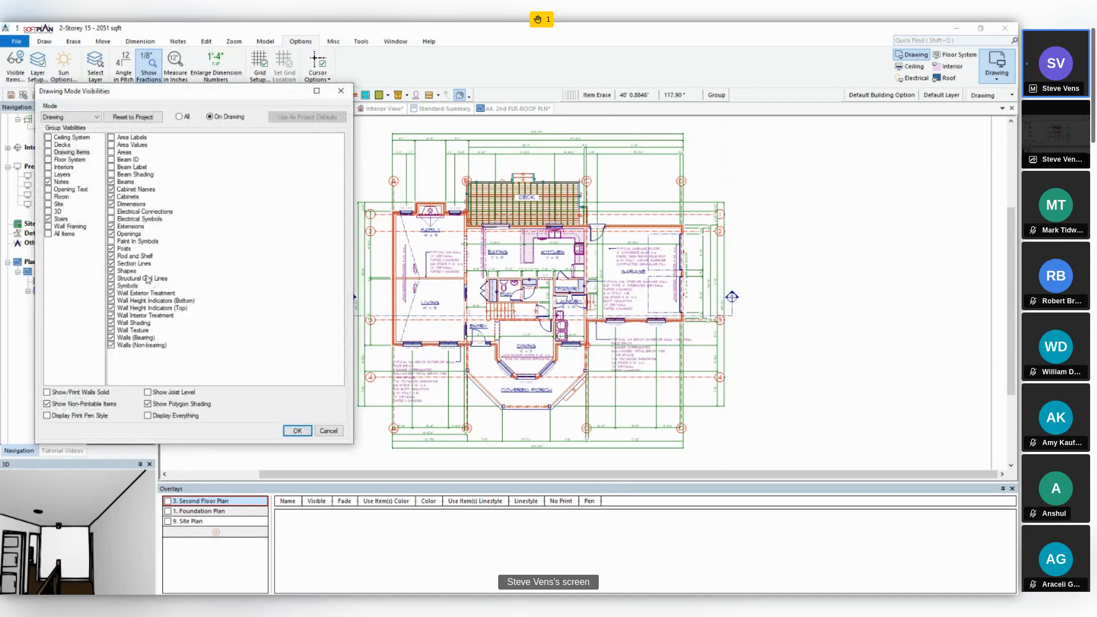
click(324, 432)
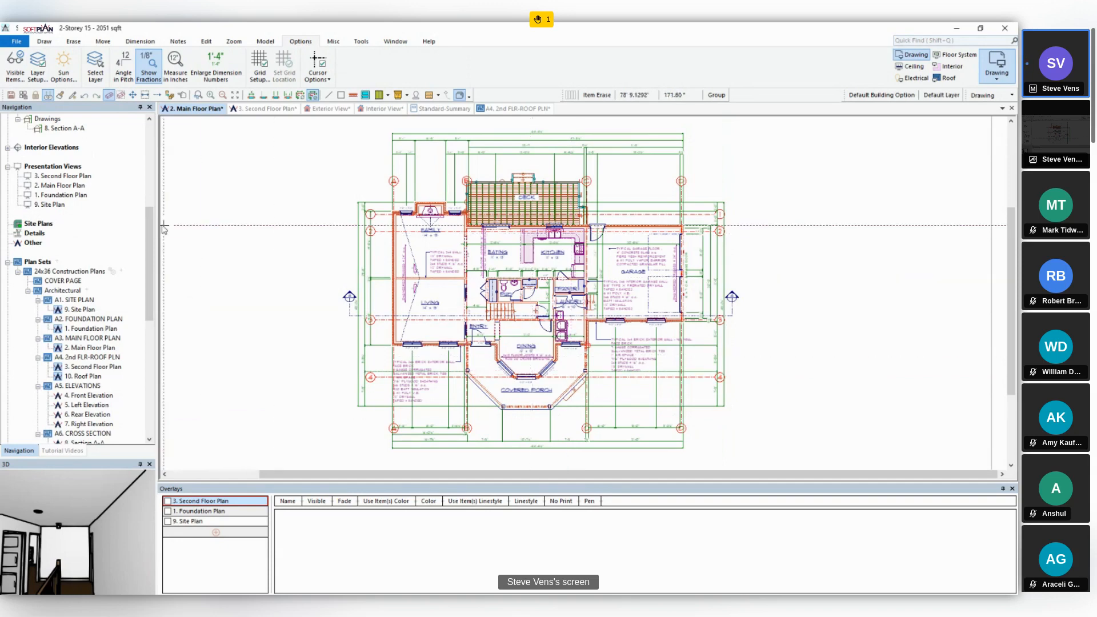
- On the second floor plan, set vertical structural grid lines A and D to Hidden
scroll(141, 167, up, 5)
scroll(141, 167, up, 3)
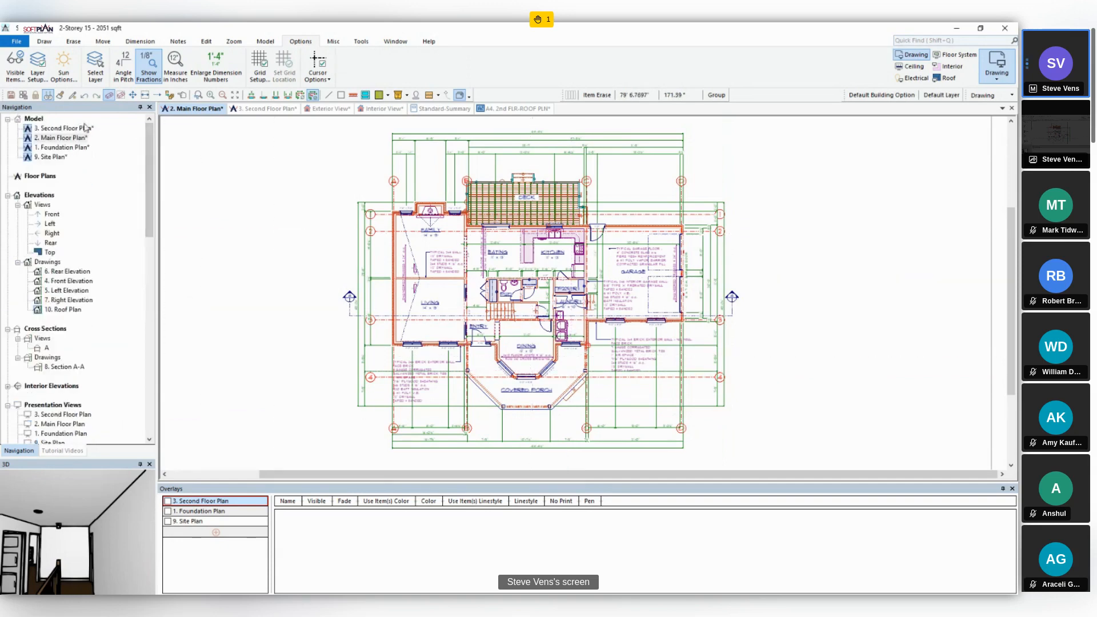
click(280, 110)
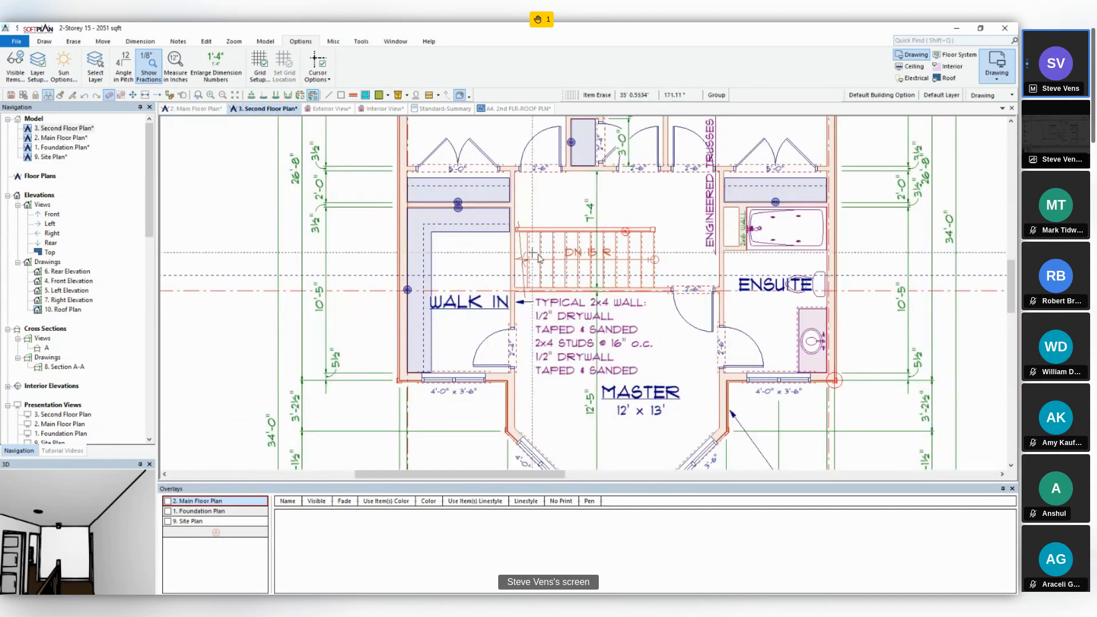
scroll(538, 258, down, 5)
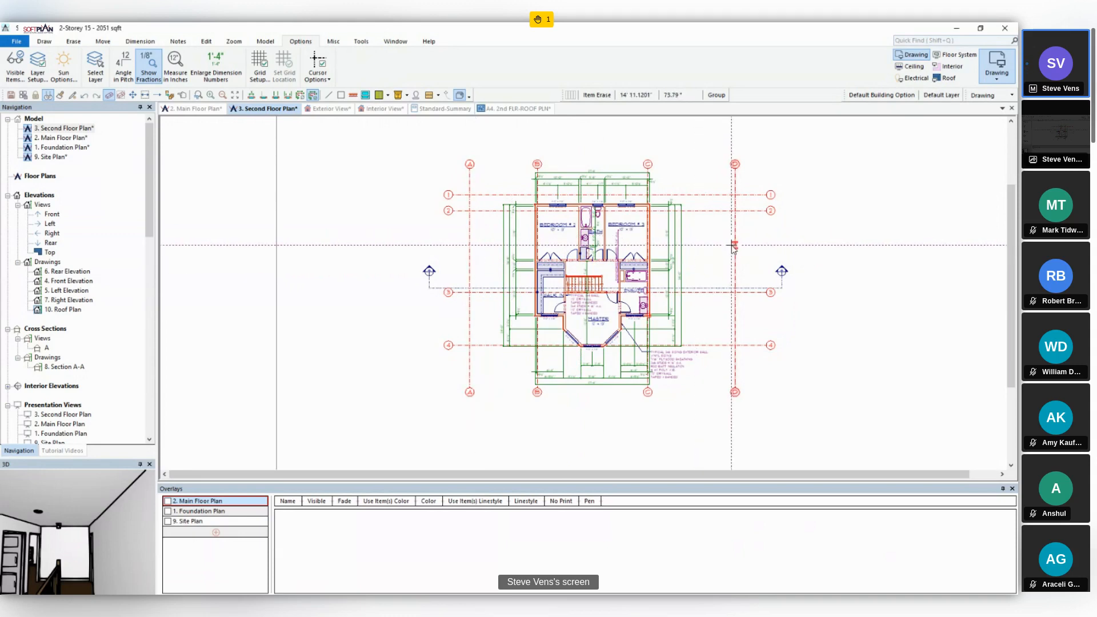
click(182, 95)
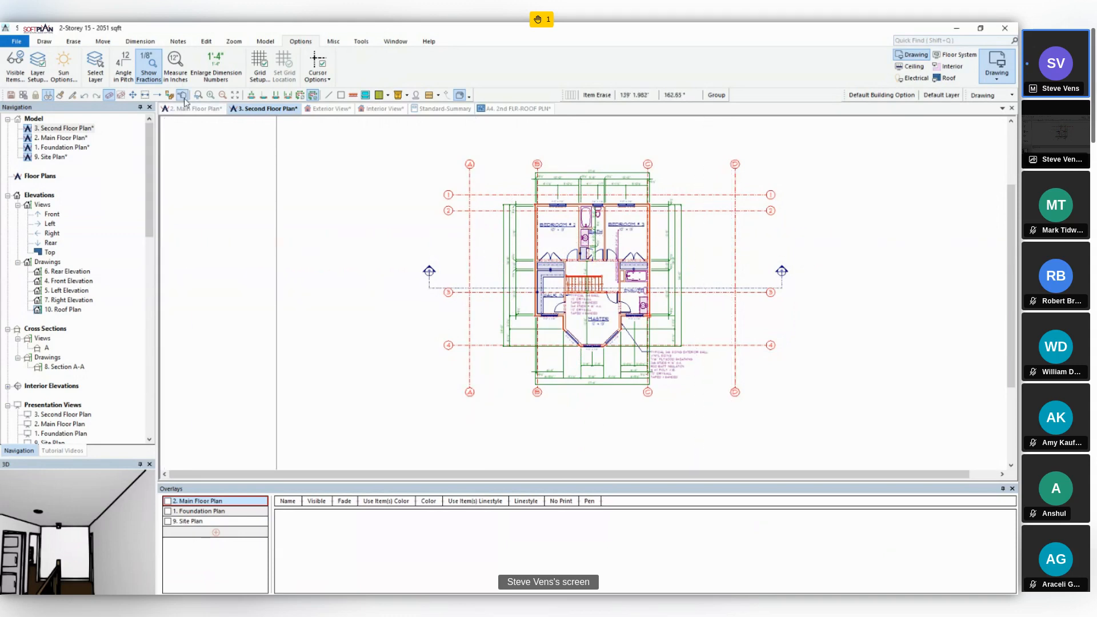
click(469, 269)
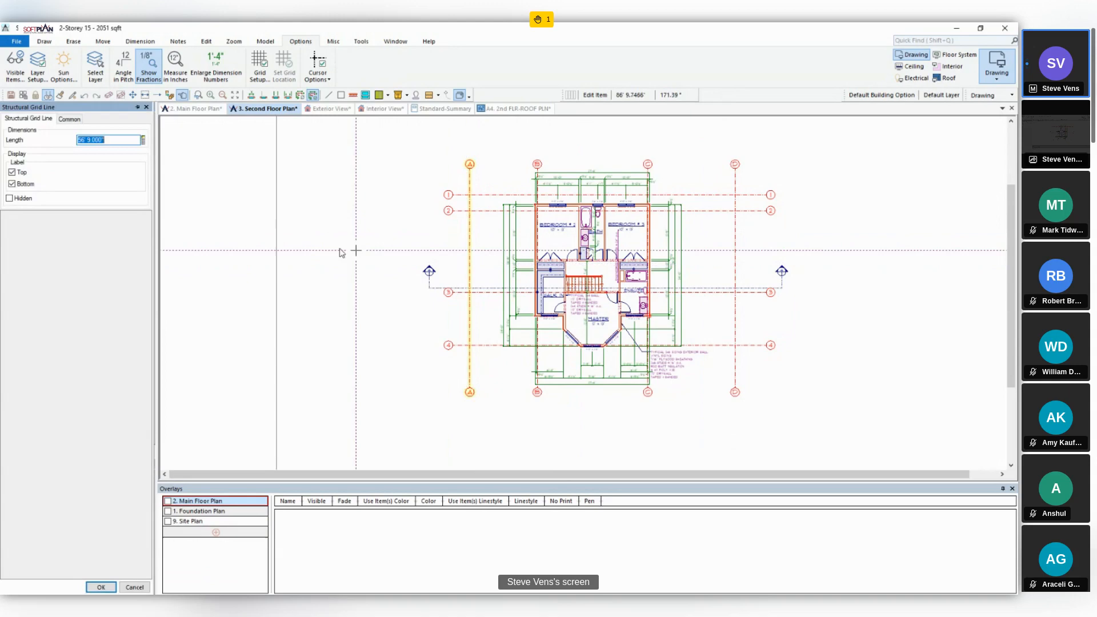
click(28, 199)
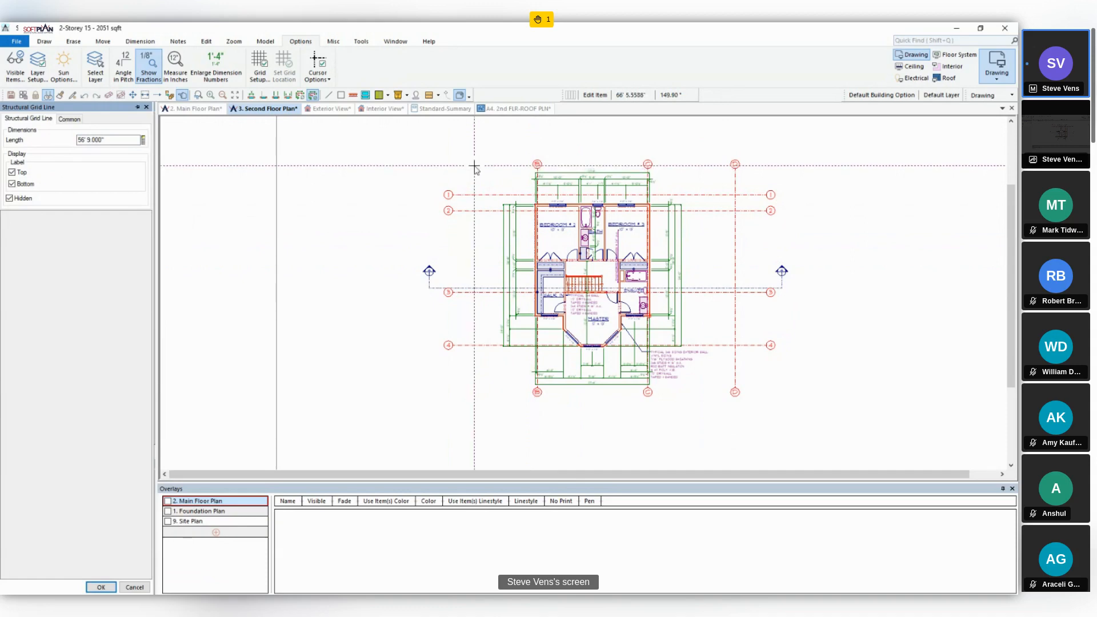
click(735, 188)
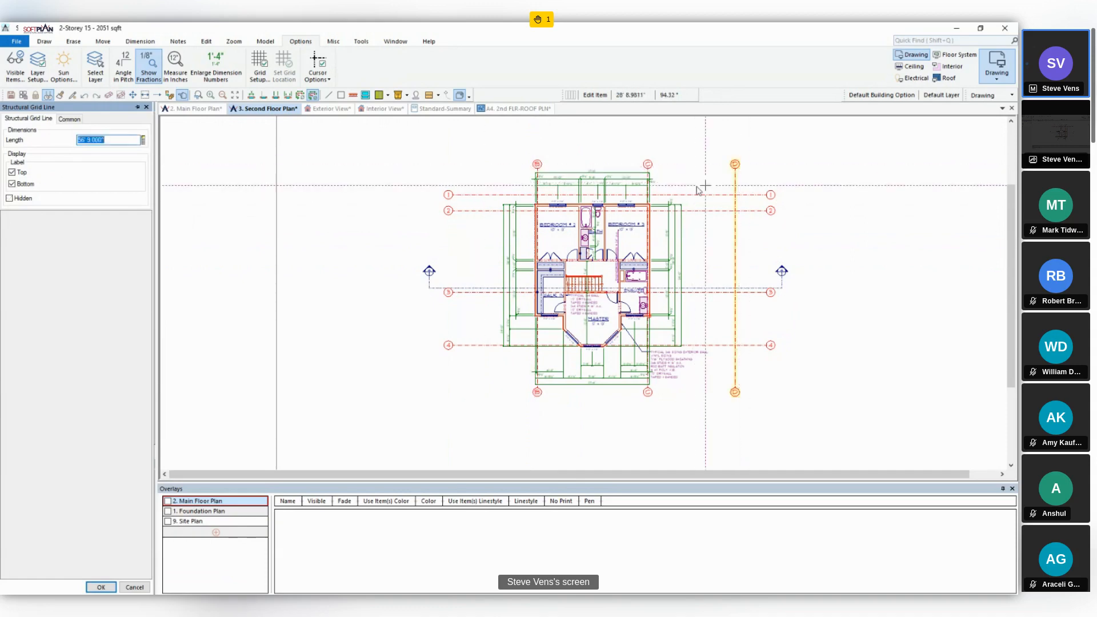
click(19, 198)
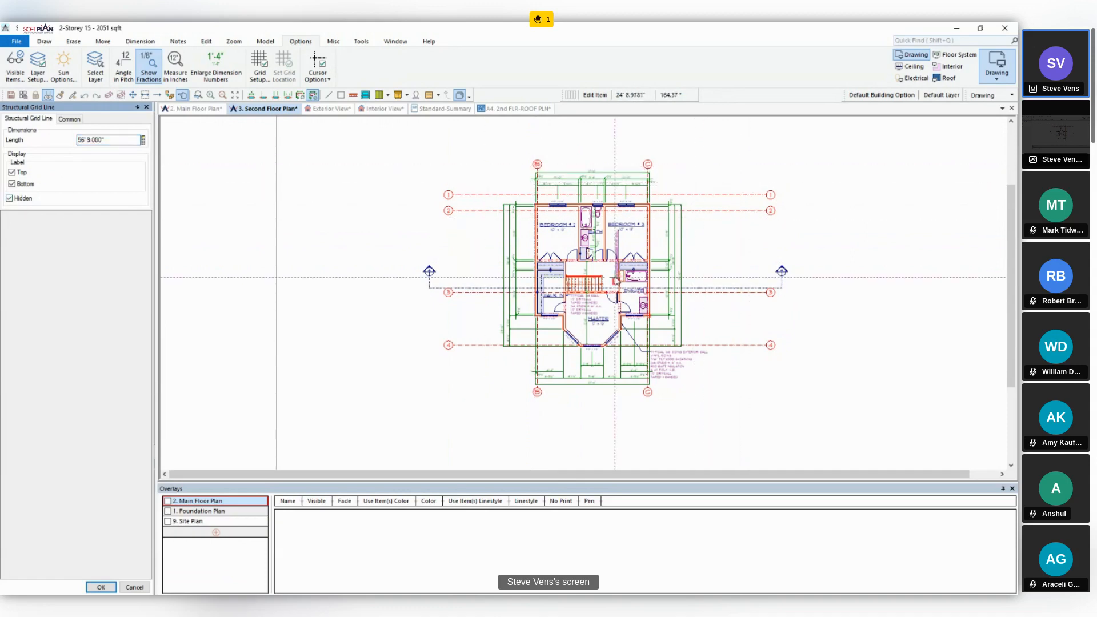
click(102, 587)
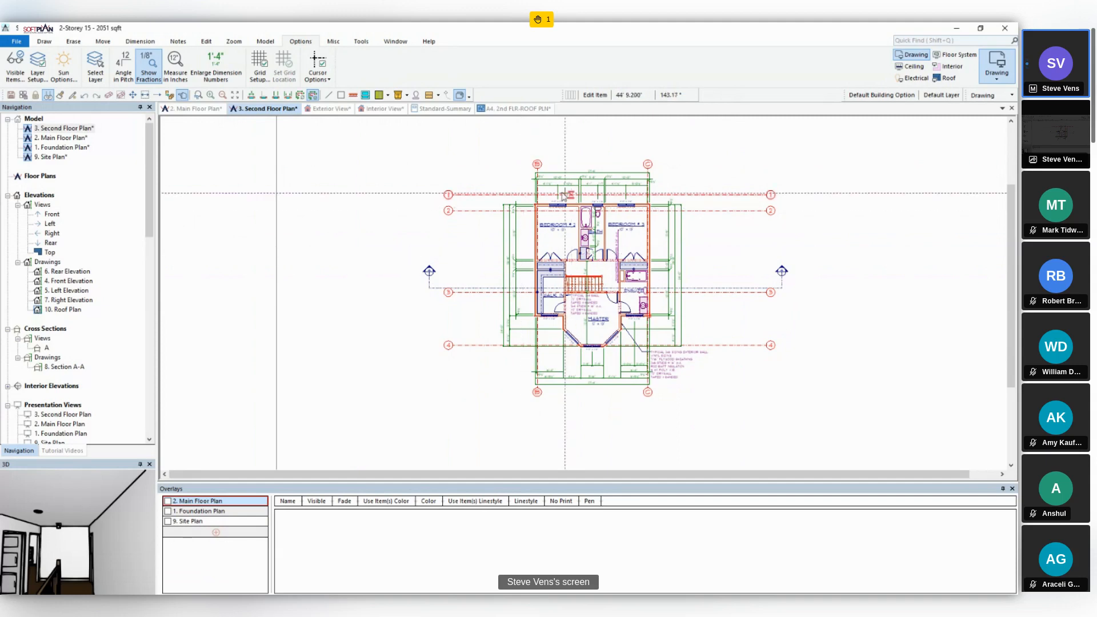
- Check the grid on the main floor plan and turn on Structural Grid Lines (Hidden) visibility for the second floor plan
click(188, 111)
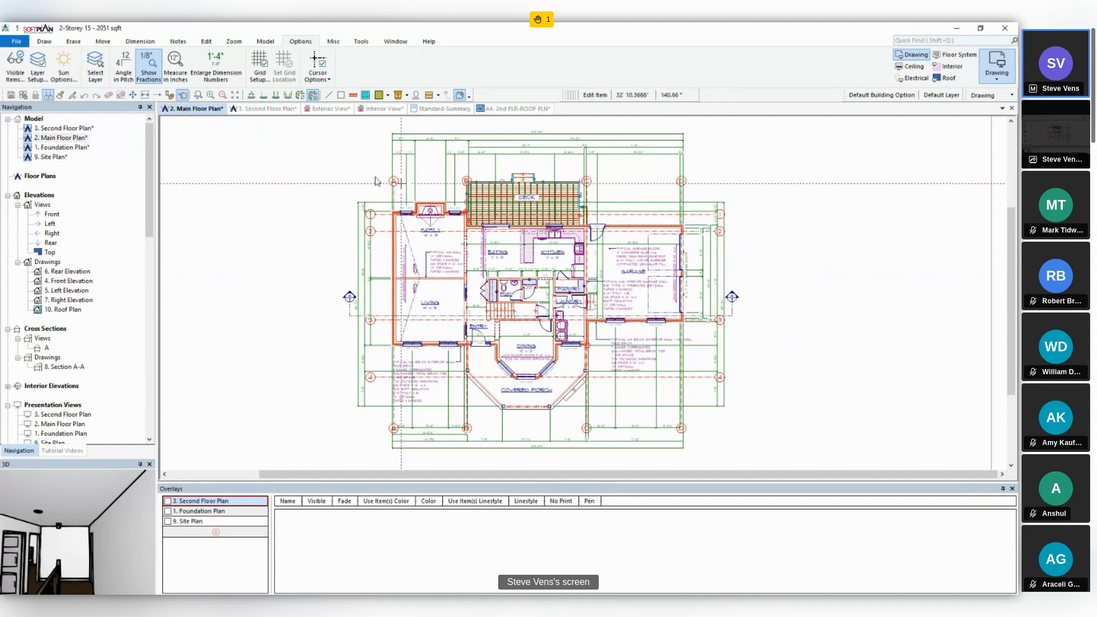
click(270, 109)
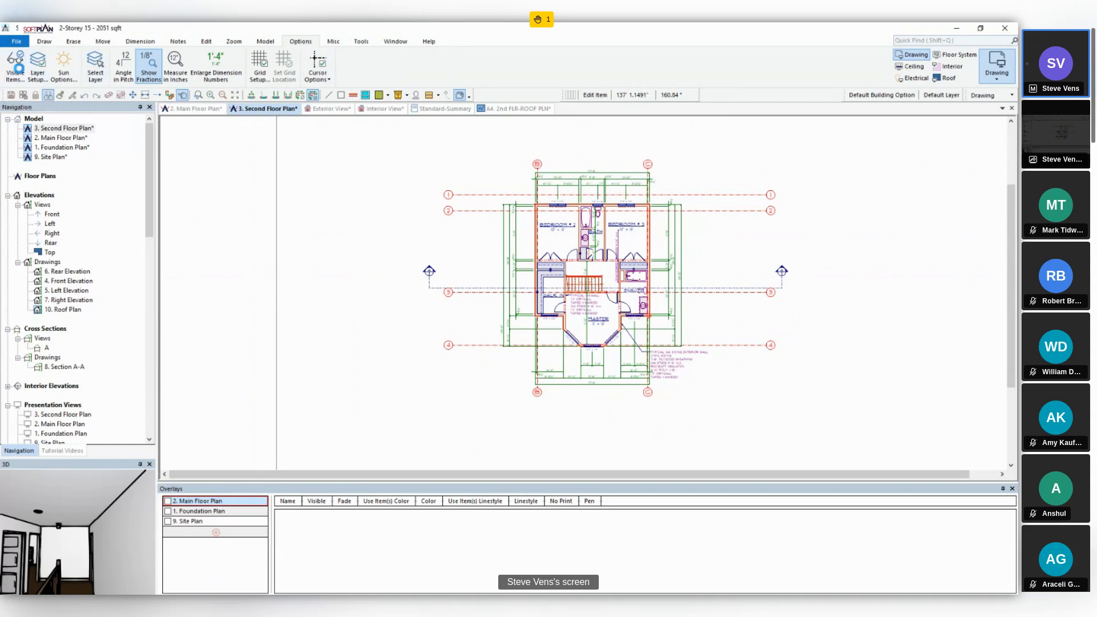
click(19, 72)
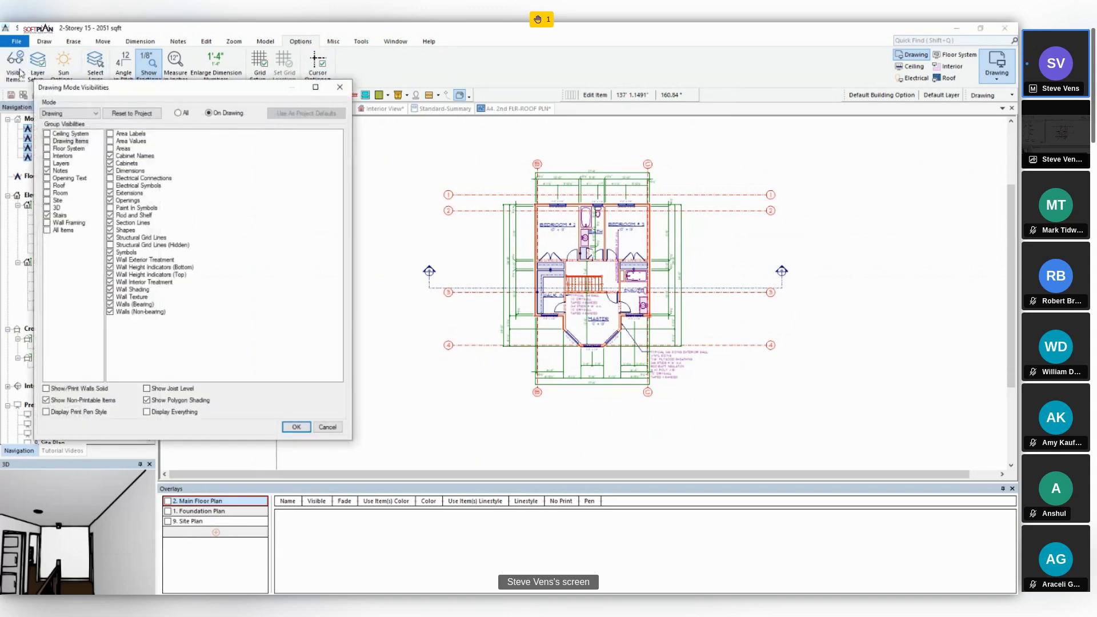
click(110, 246)
click(292, 427)
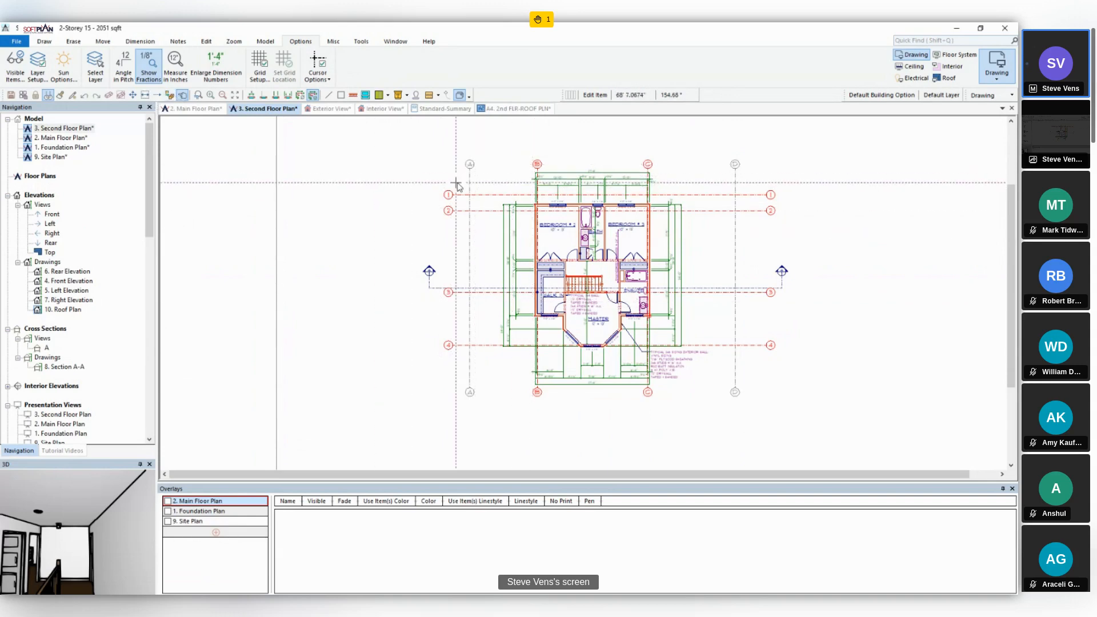
- Unhide grid line A on the second floor plan, keeping both its Top and Bottom labels on
click(470, 228)
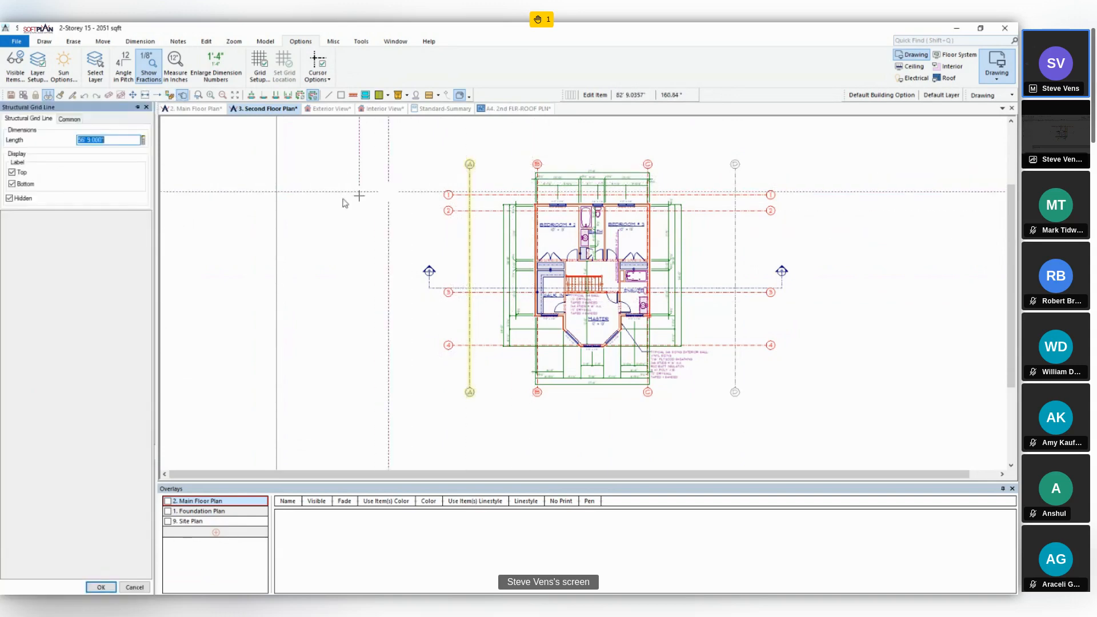
click(20, 201)
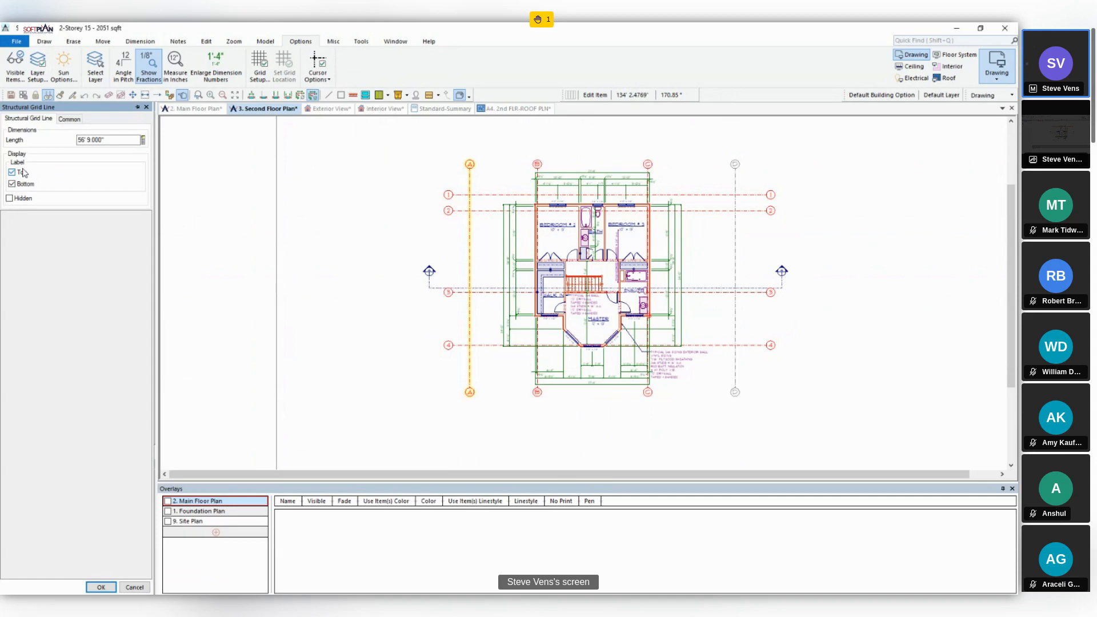
click(23, 185)
click(22, 173)
click(23, 175)
click(102, 588)
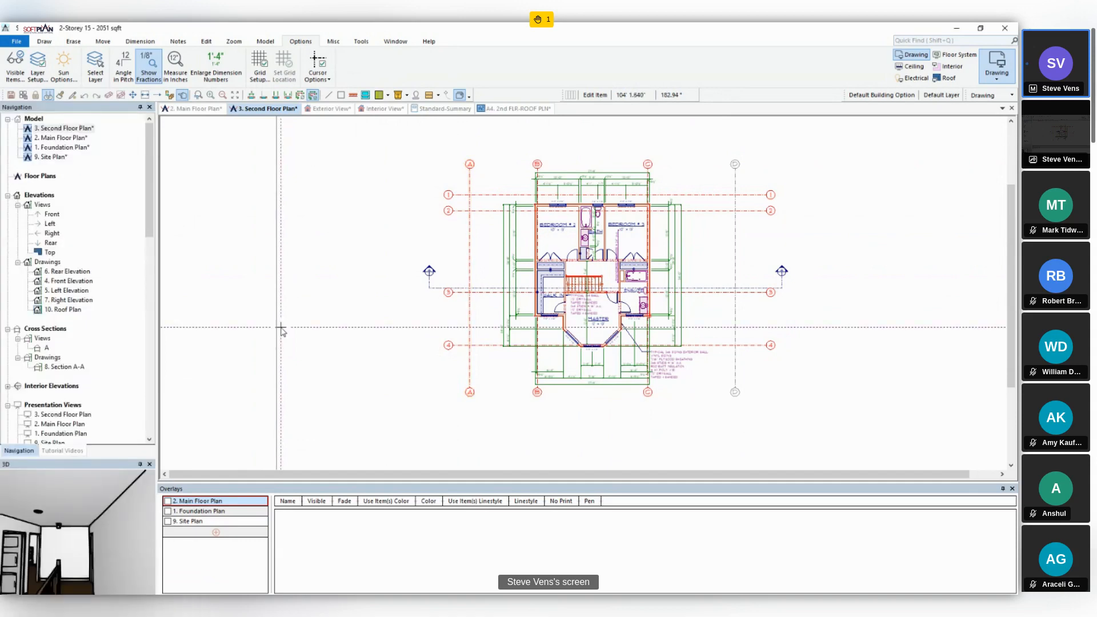
- Examine the structural grid on the front elevation and from several angles in the exterior 3D view
double_click(52, 214)
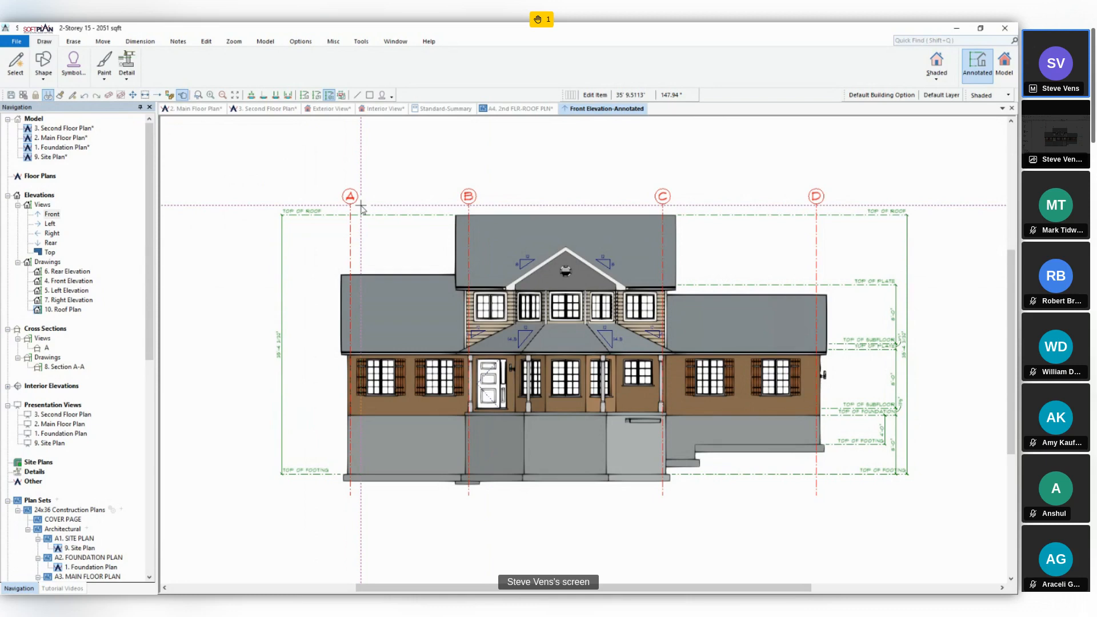
click(327, 112)
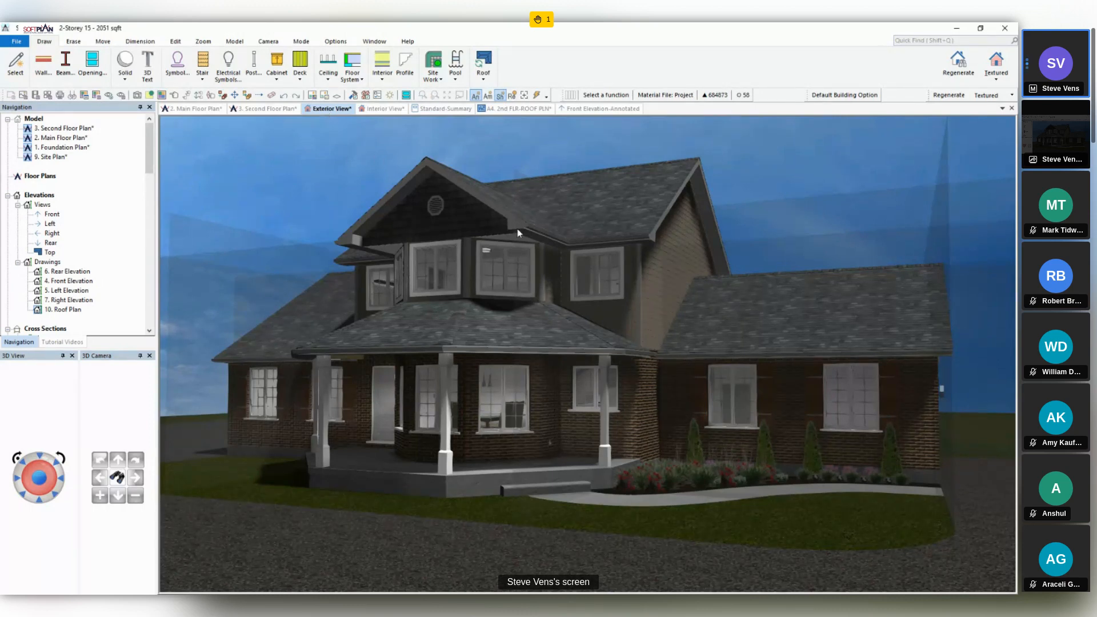
middle_drag(581, 244, 360, 315)
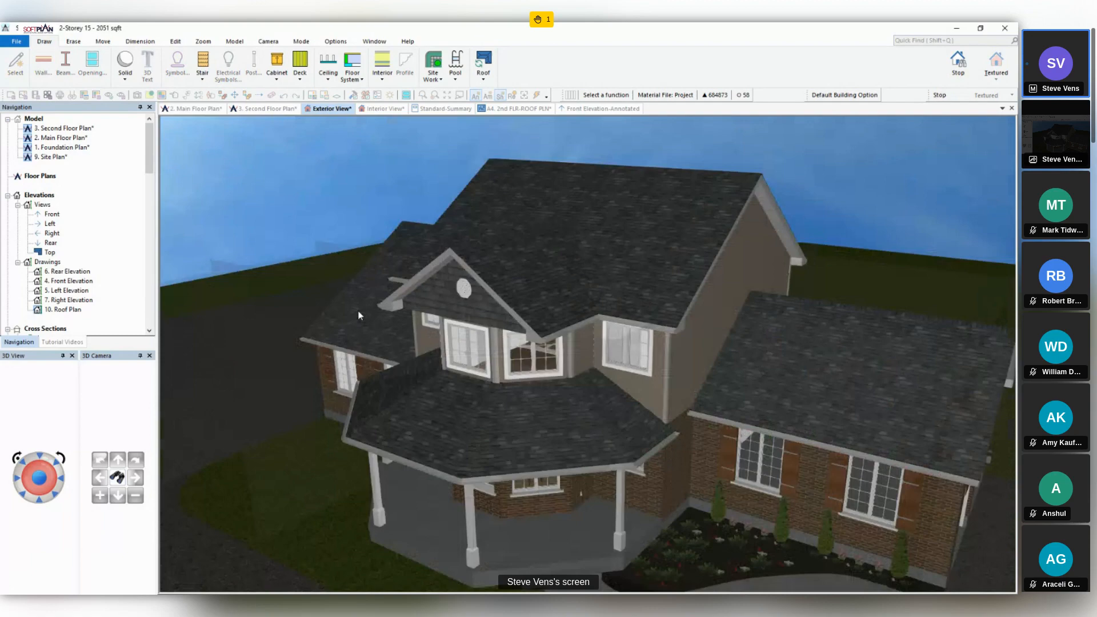
middle_drag(359, 315, 670, 357)
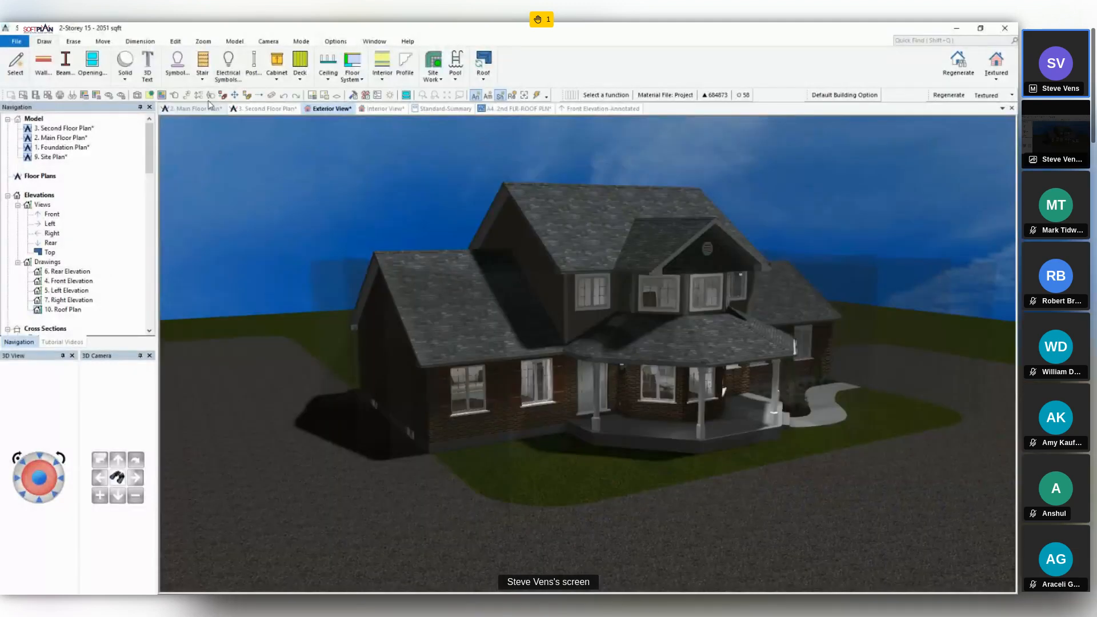
- Set the Structural Grid material's opacity to 71 in the exterior 3D view
click(210, 95)
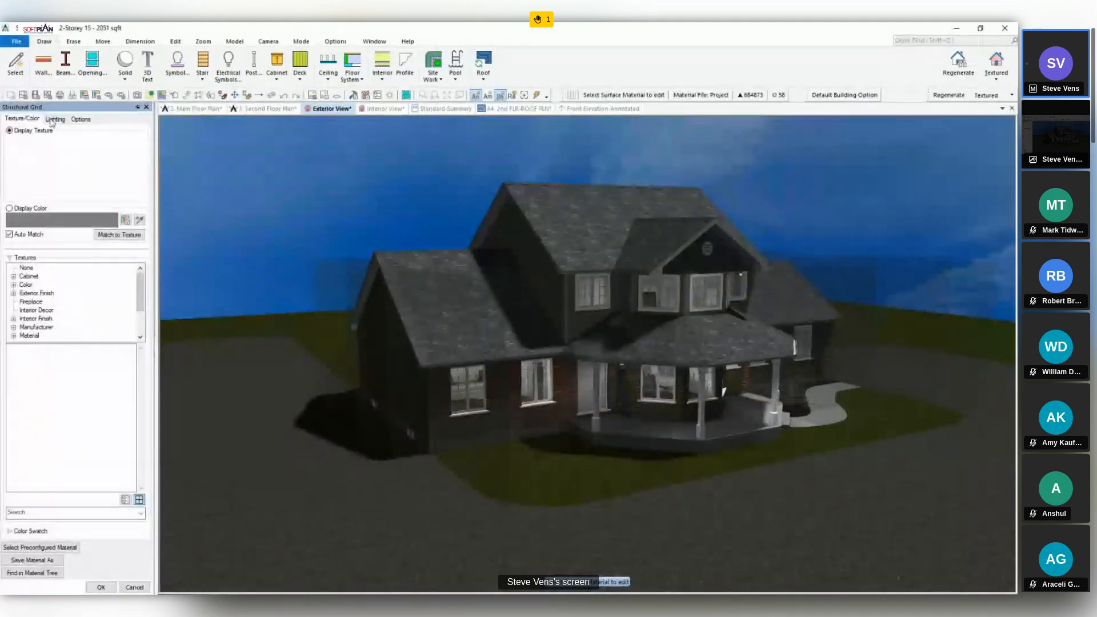
click(54, 120)
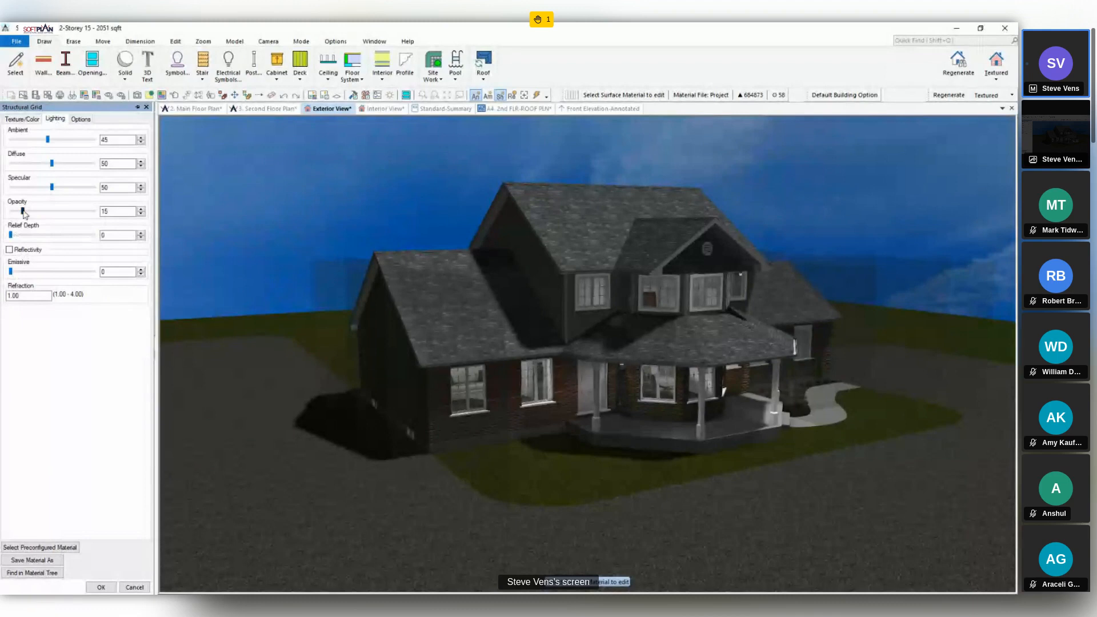
drag(24, 212, 70, 215)
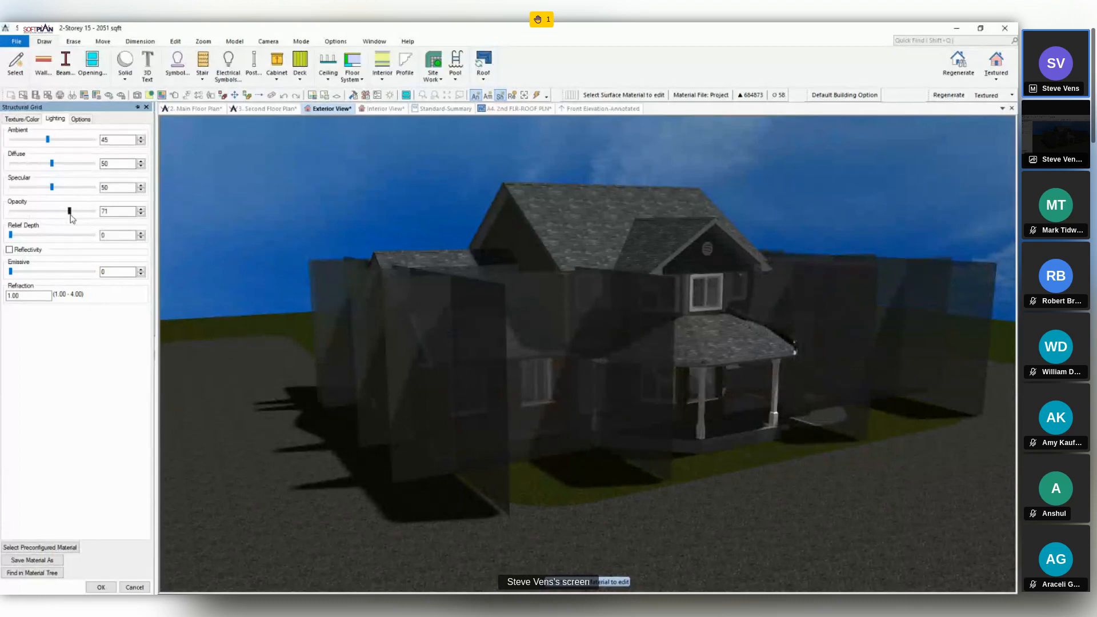
click(101, 588)
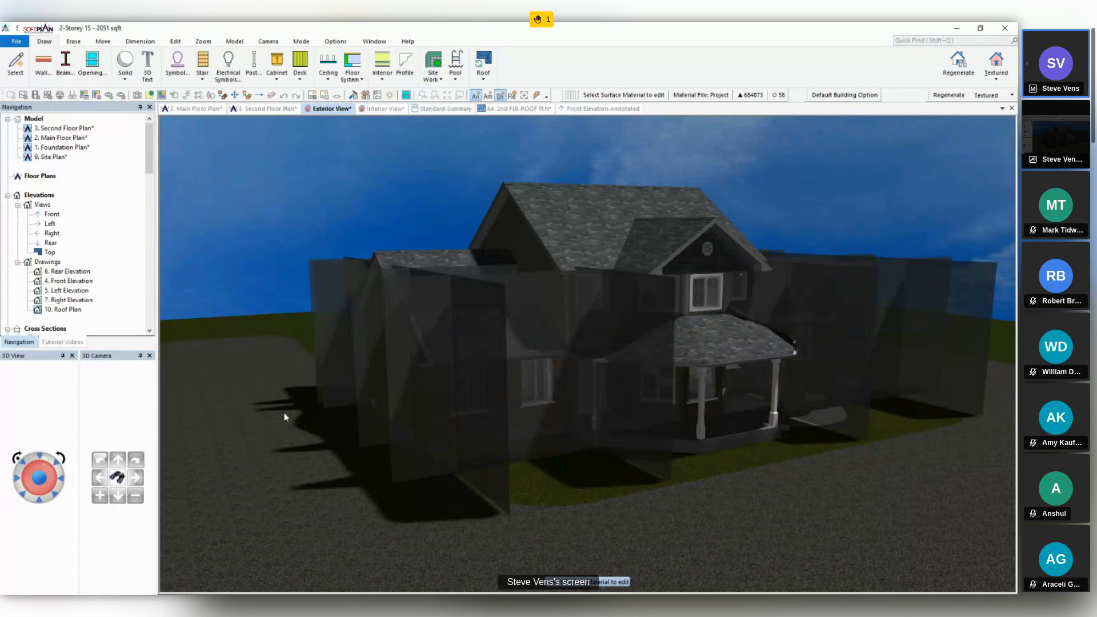
- Turn off the display of the Structural Grid material, listed under Structure, for the exterior view
click(336, 41)
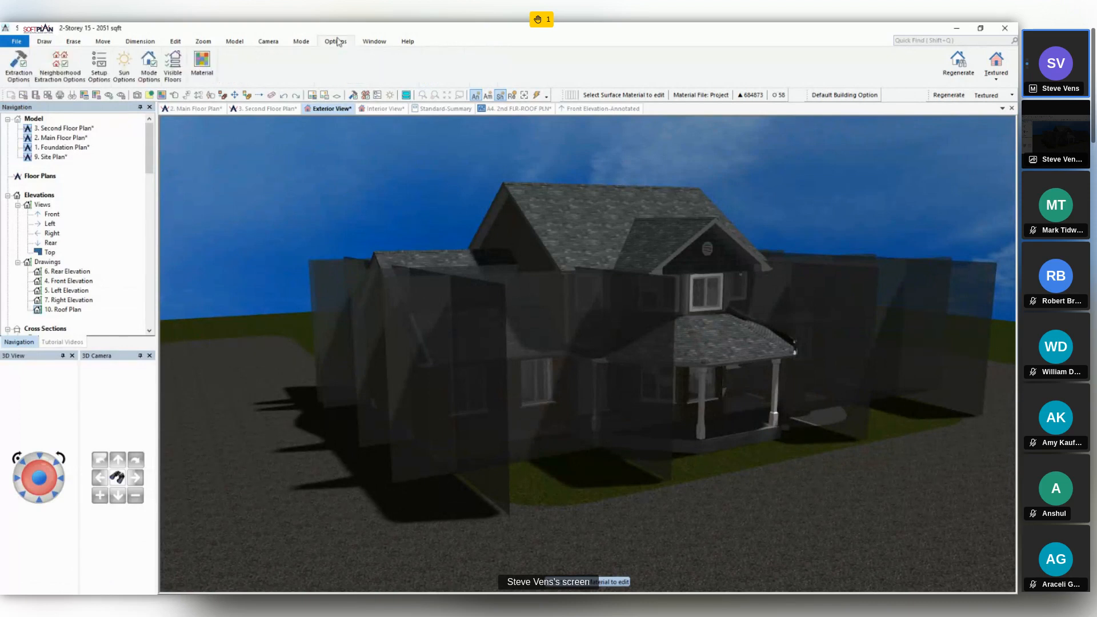
click(210, 67)
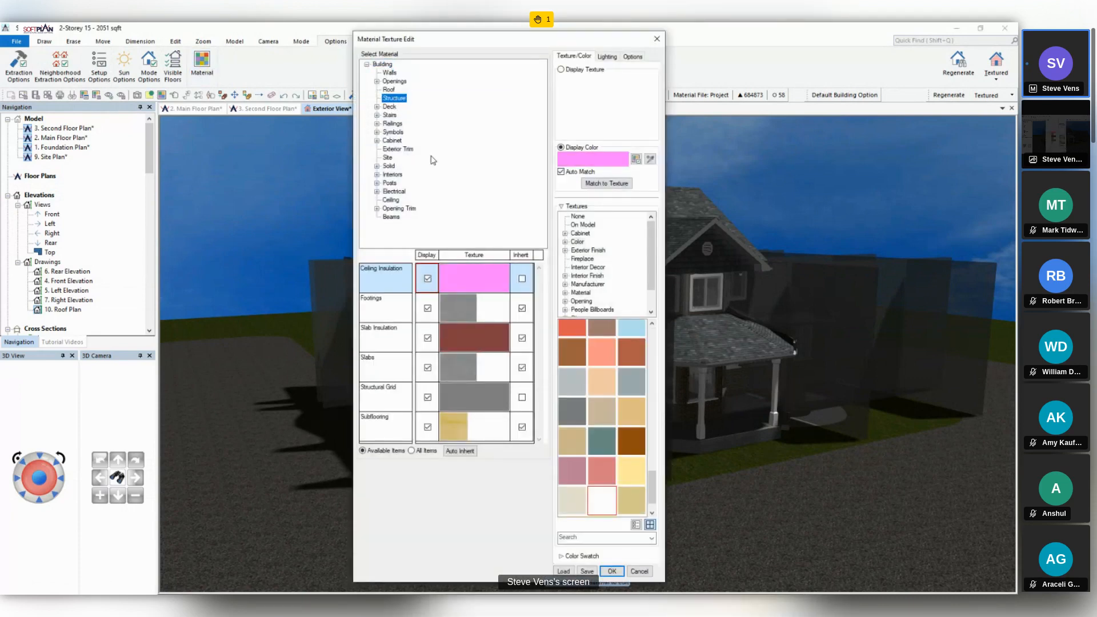
click(429, 398)
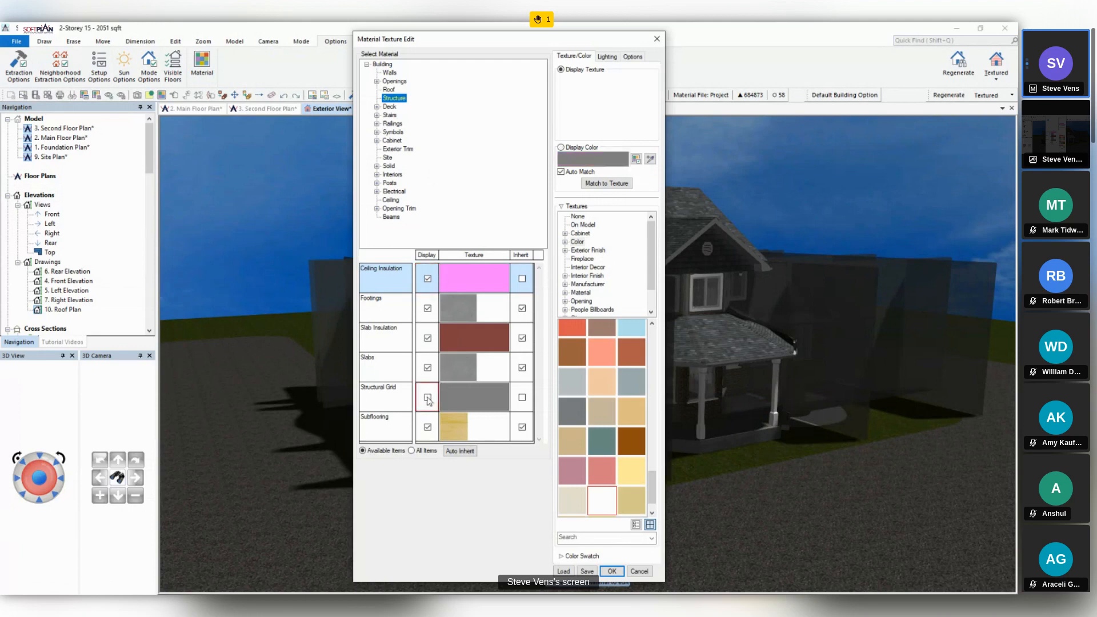
click(612, 572)
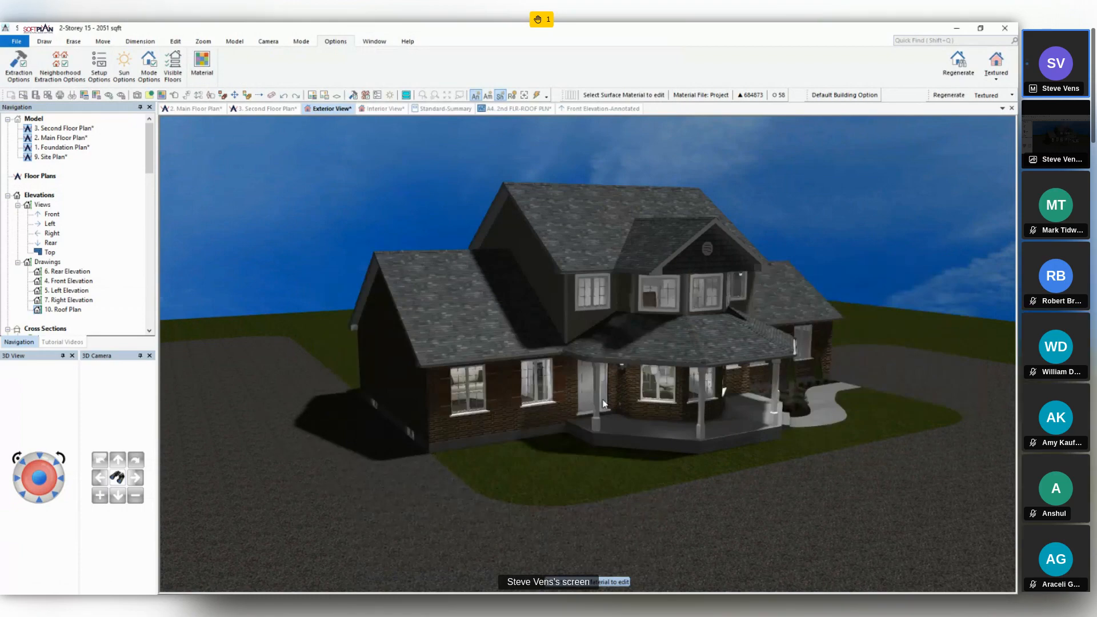
- Check the grid on the main floor plan, and hide the Main Floor Plan and Second Floor Plan in the exterior view
click(203, 109)
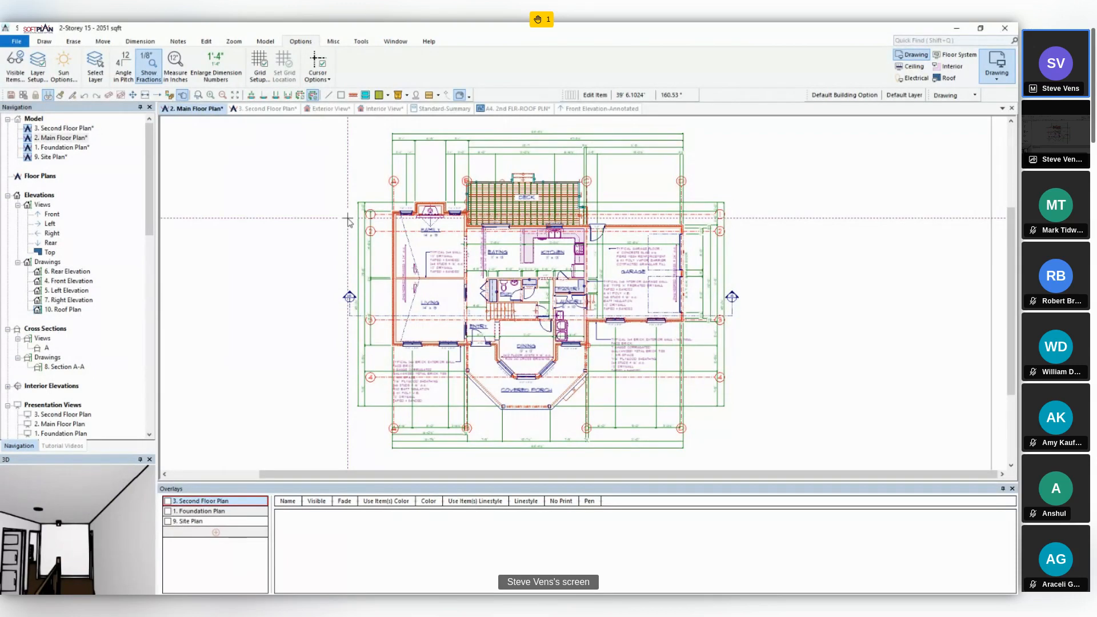
click(315, 112)
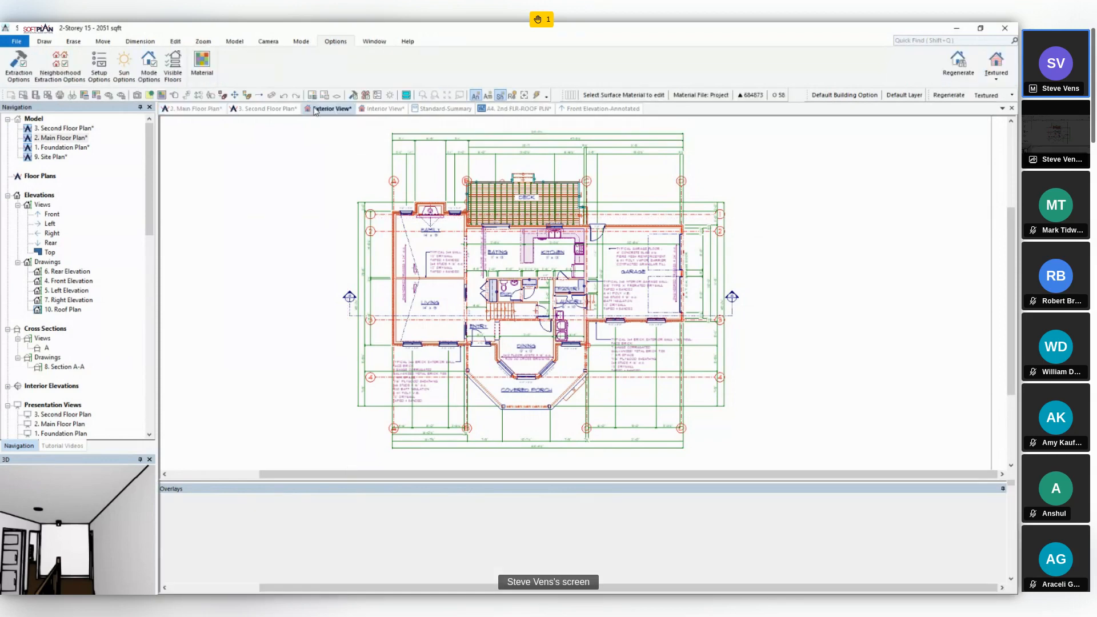
click(314, 109)
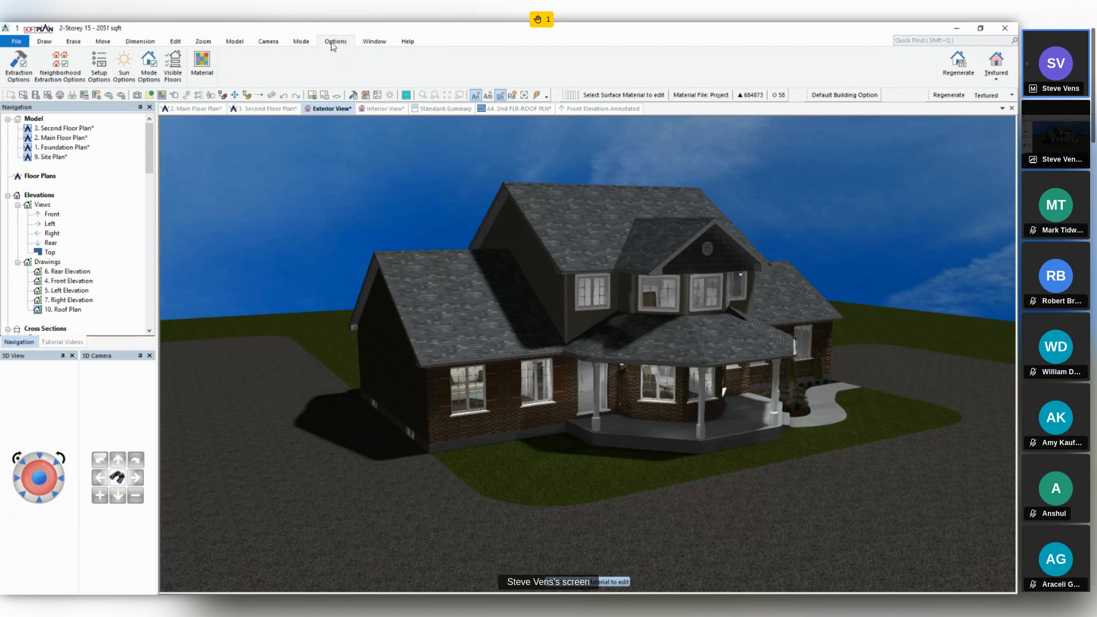
click(173, 80)
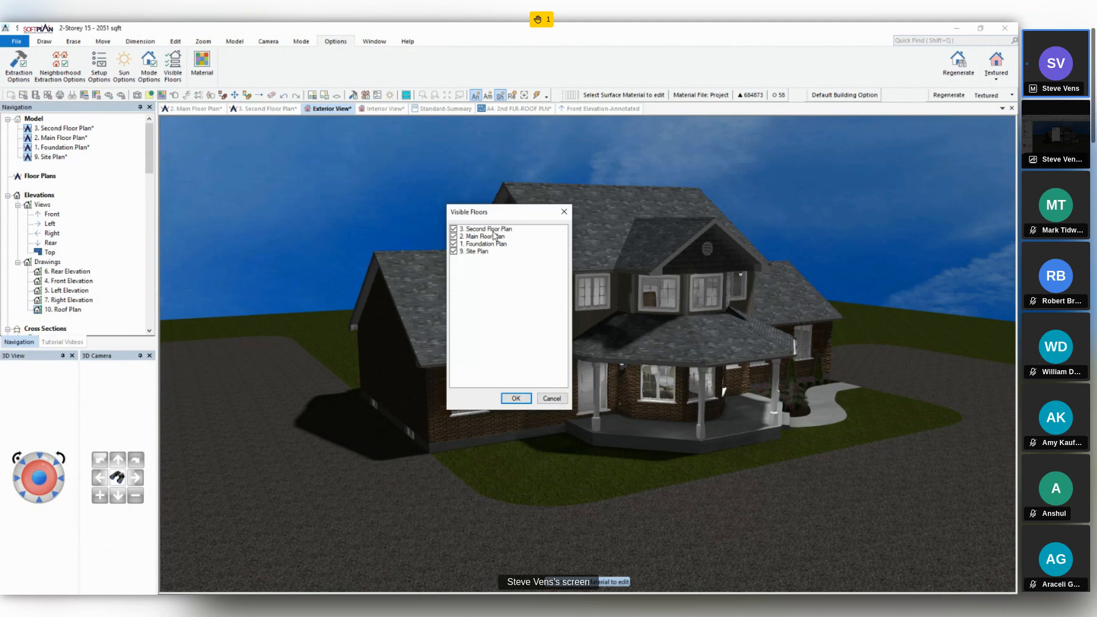
click(454, 236)
click(454, 228)
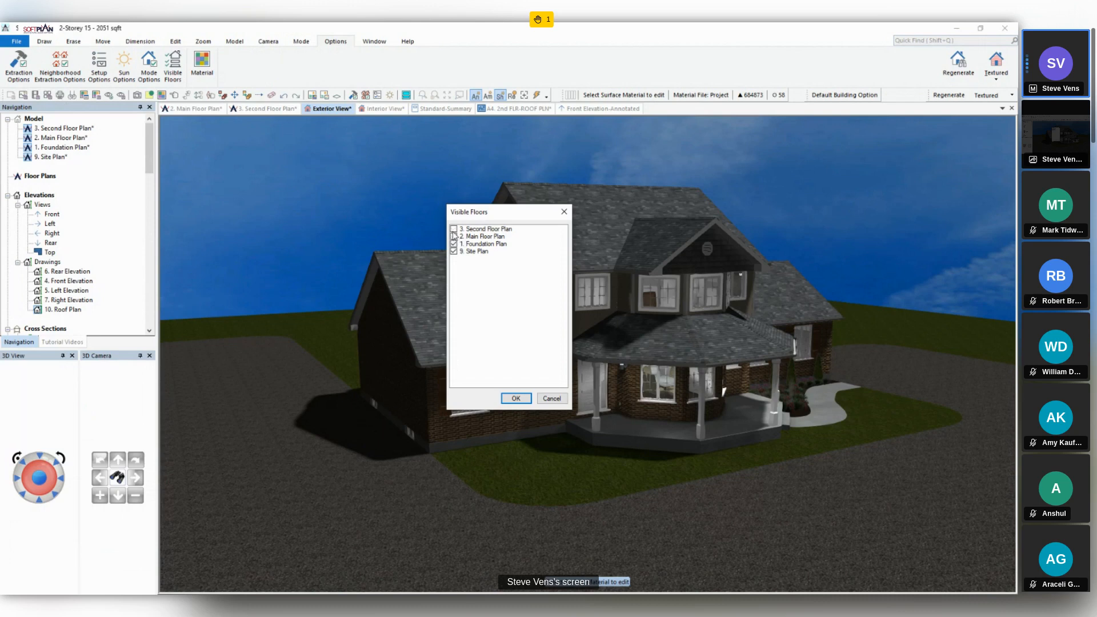
click(516, 399)
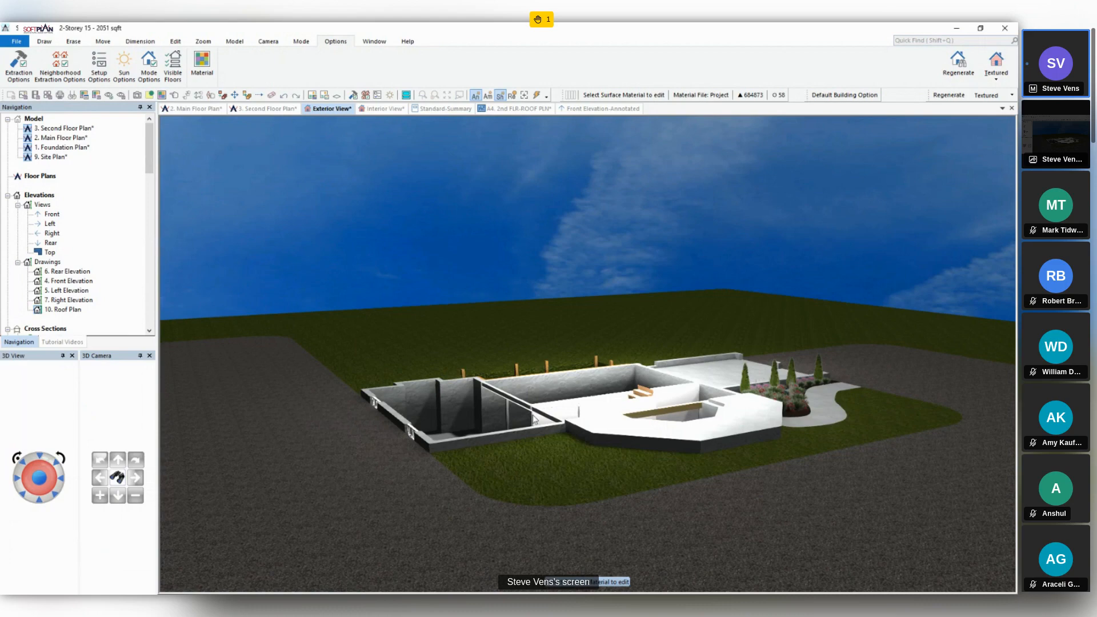
- Switch to the interior view, look at the house from outside its deck side, and turn off the Main Floor Plan's visibility
click(372, 110)
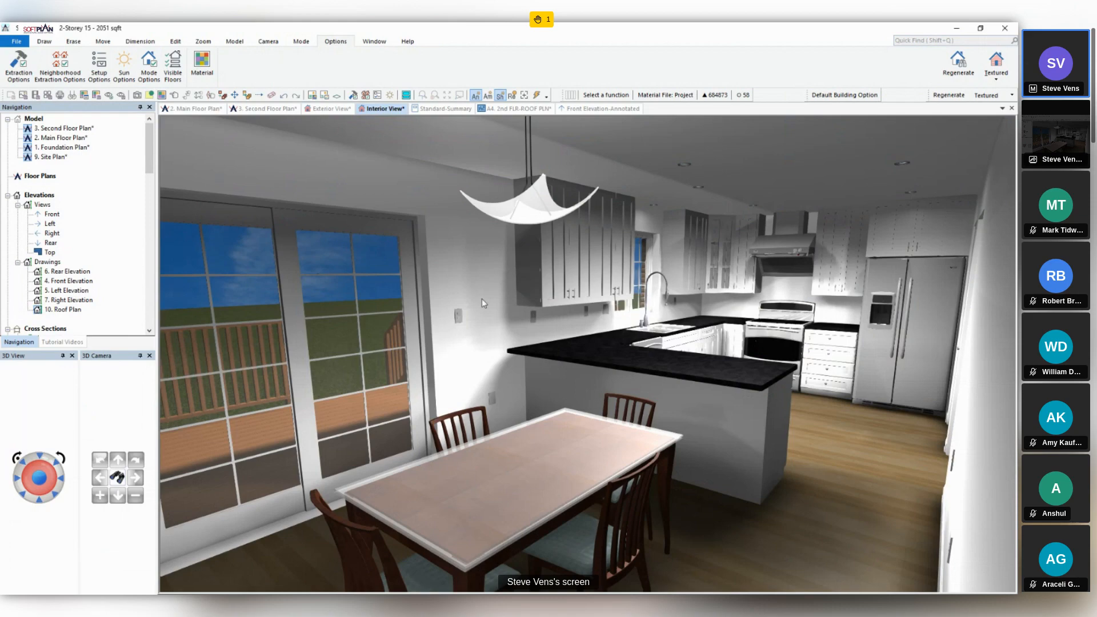
key(Left)
middle_drag(484, 303, 516, 354)
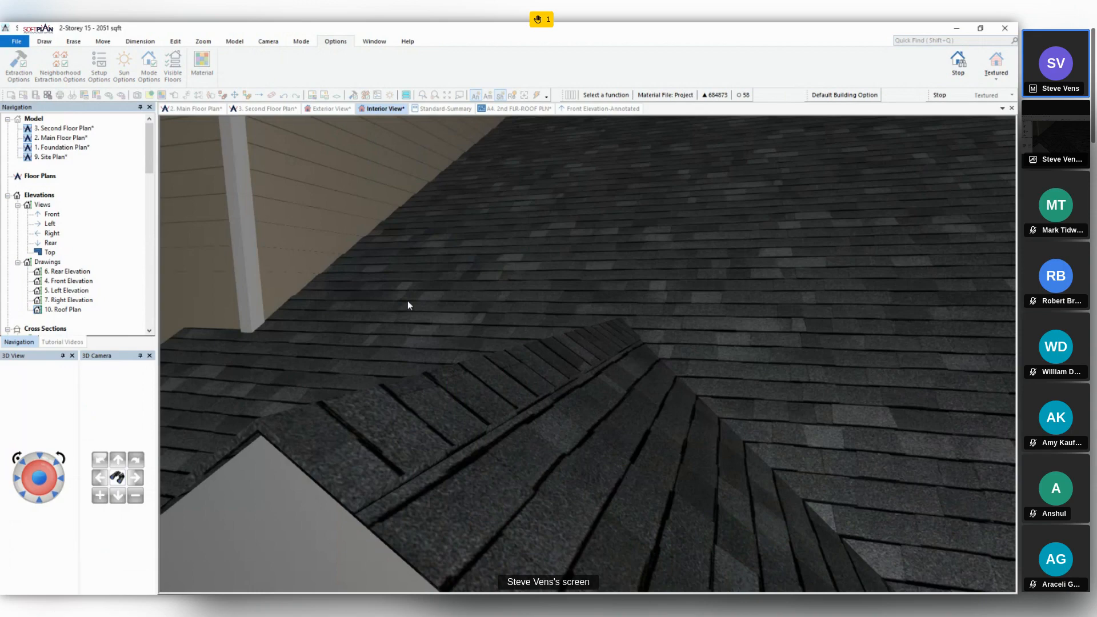
middle_drag(408, 305, 571, 341)
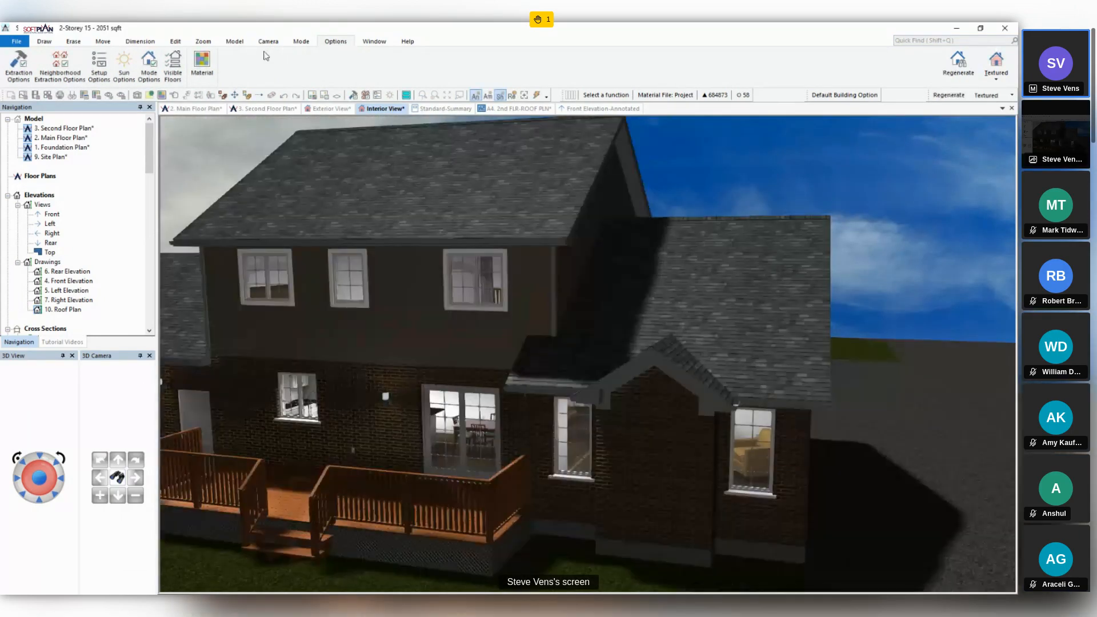
click(172, 63)
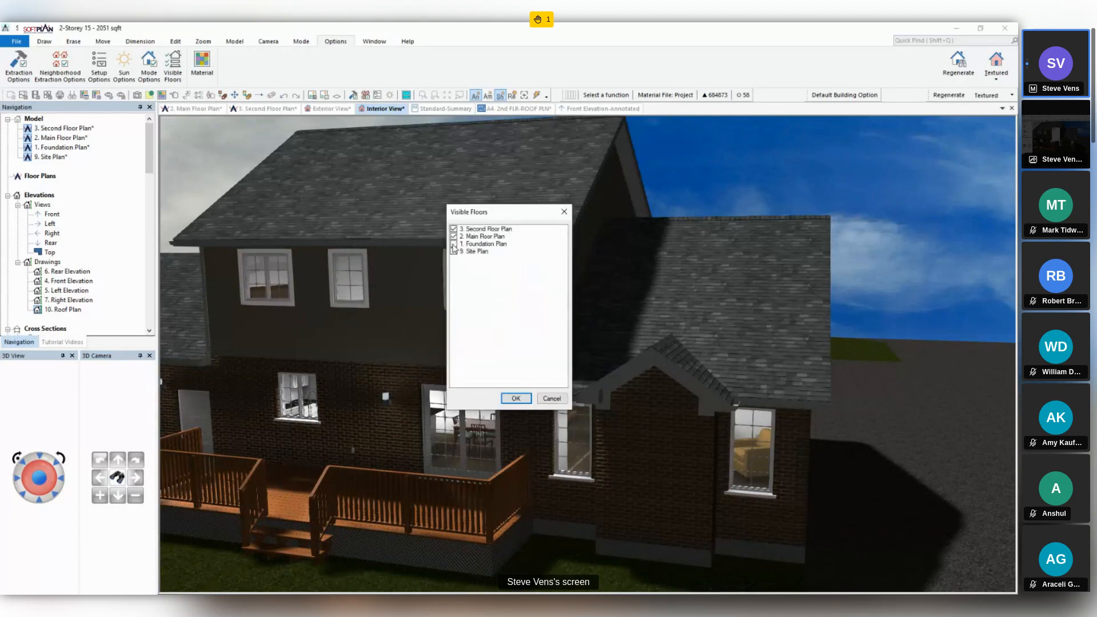
click(454, 237)
click(516, 399)
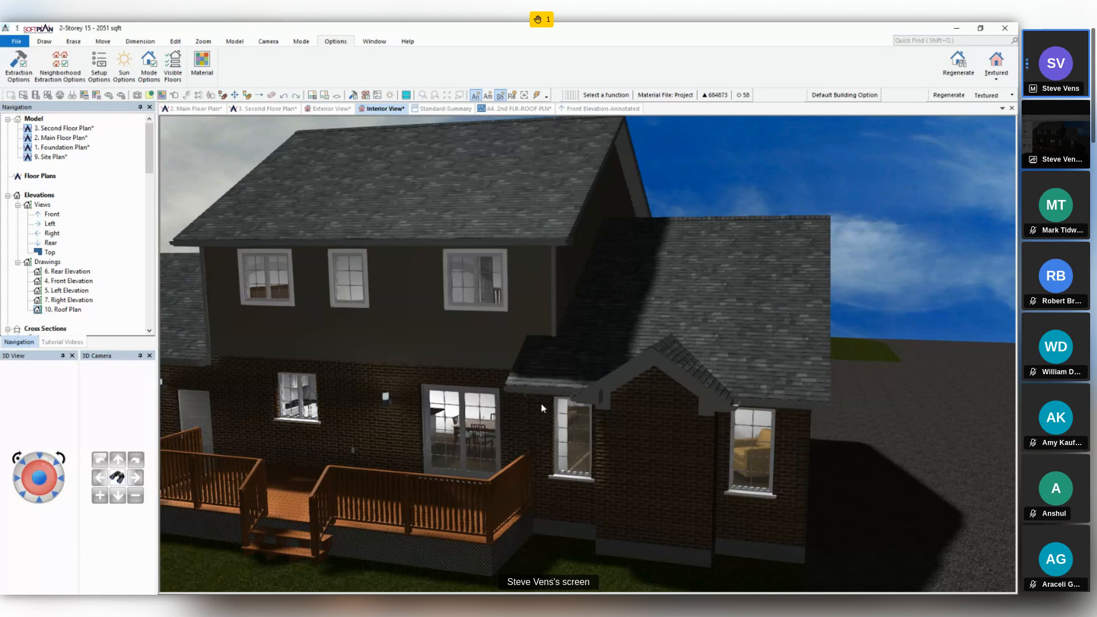
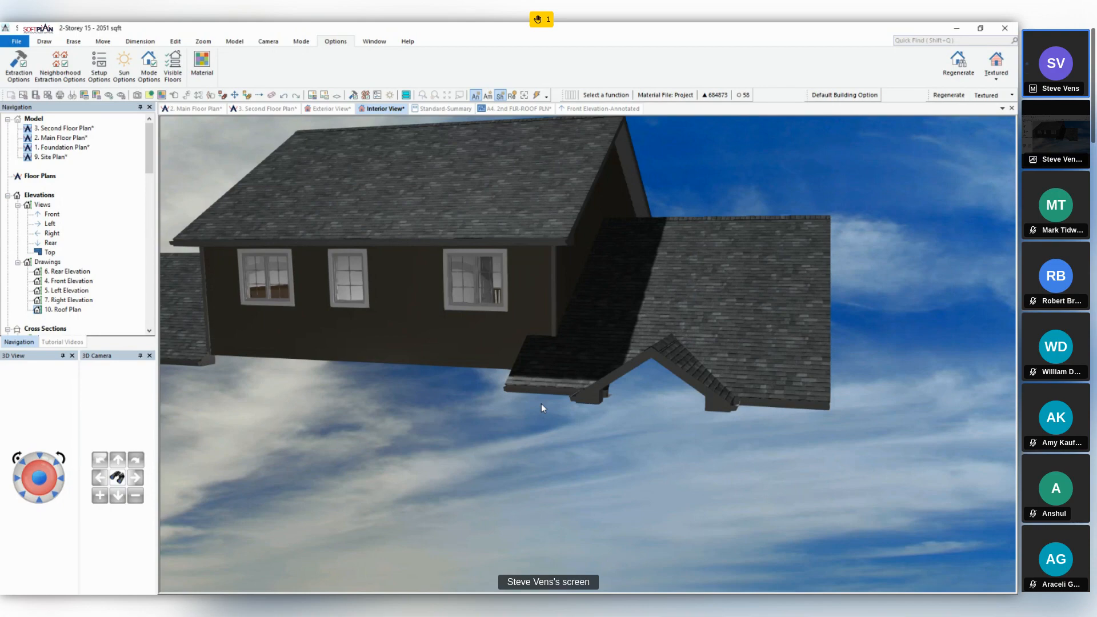
- Examine the floating upper floor, the Standard-Summary report and the front elevation, switching the elevation from annotated to model display to inspect its options
middle_drag(540, 404, 479, 395)
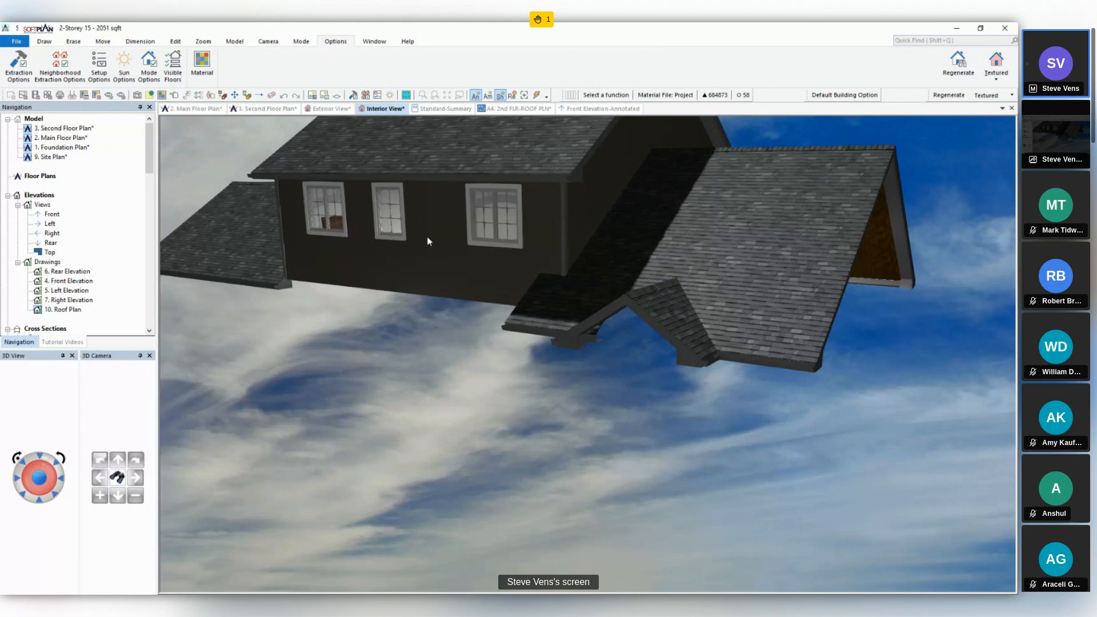
click(586, 111)
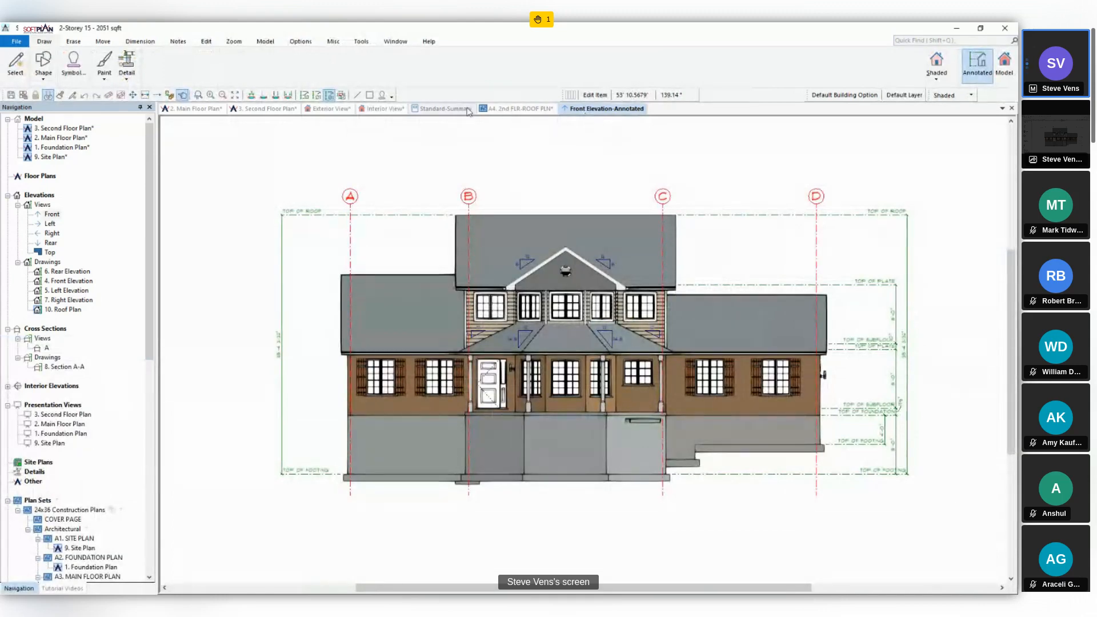
click(449, 108)
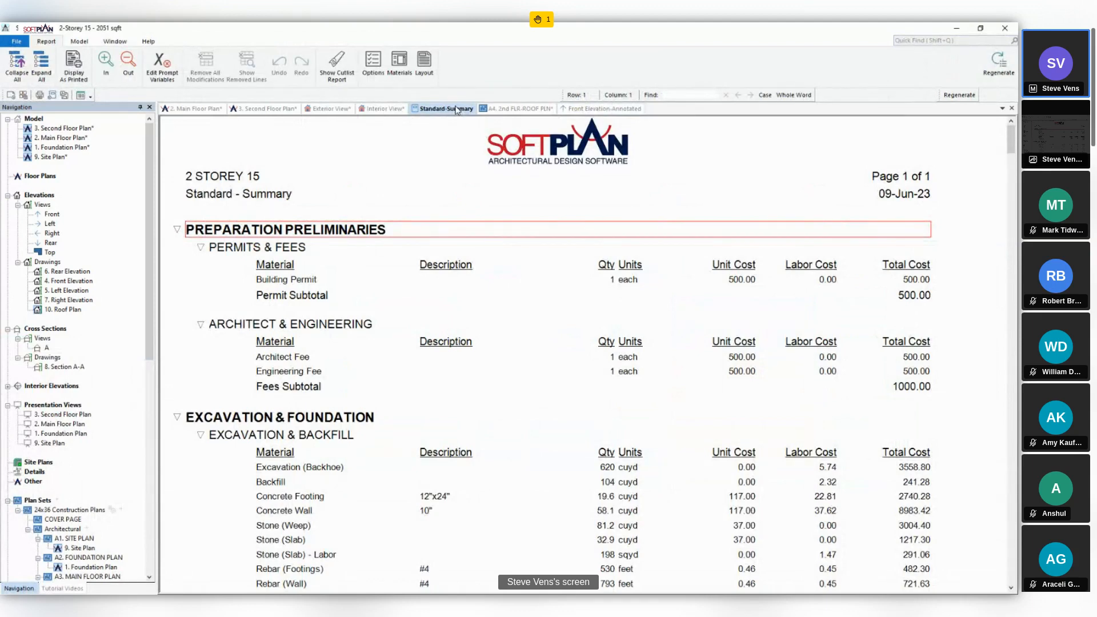
click(595, 111)
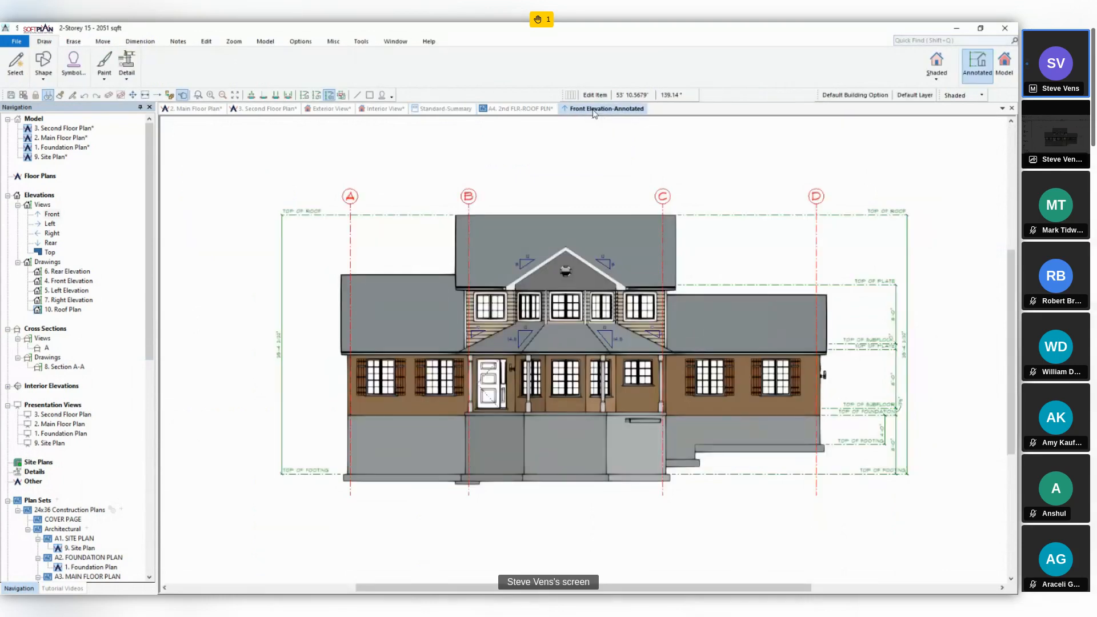
click(1005, 64)
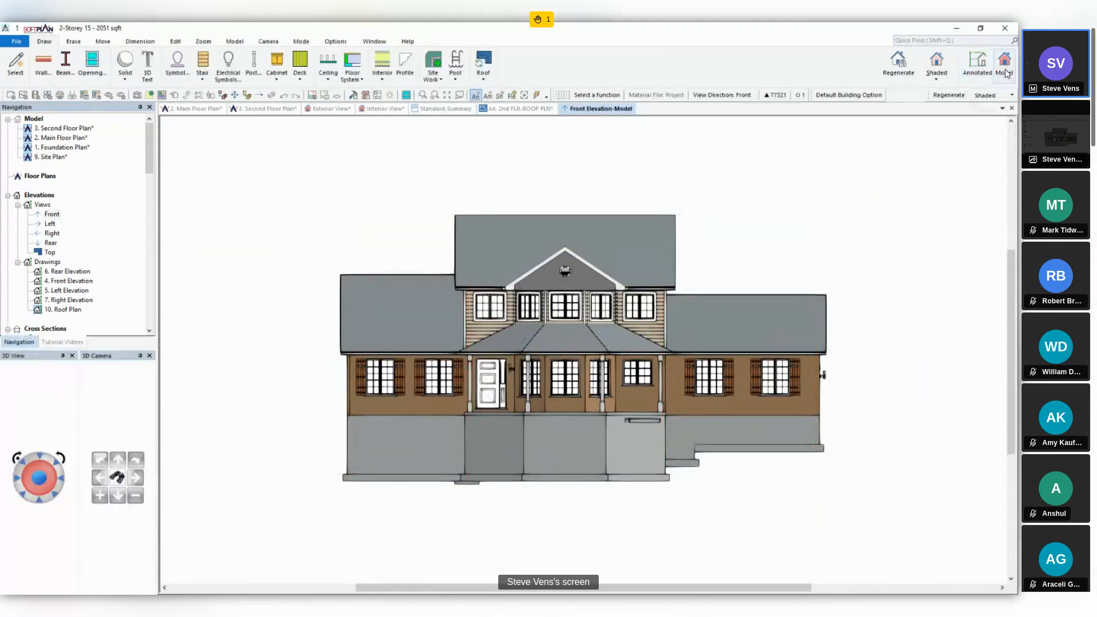
click(346, 44)
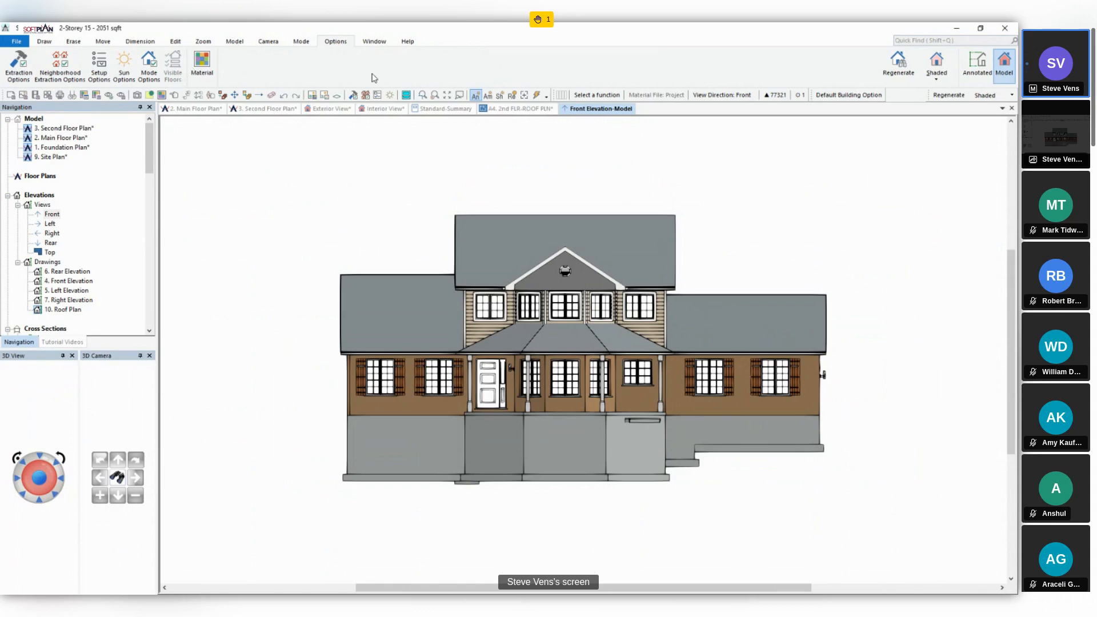
- Save the foundation-only exterior 3D view as a new view file named Basement Only
click(329, 108)
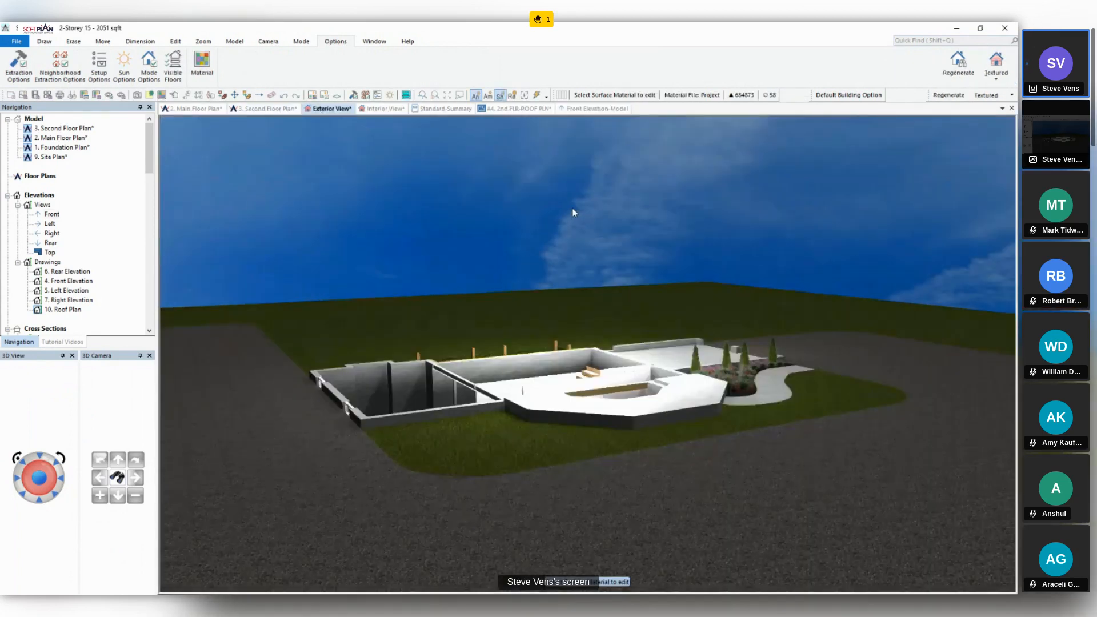
click(17, 41)
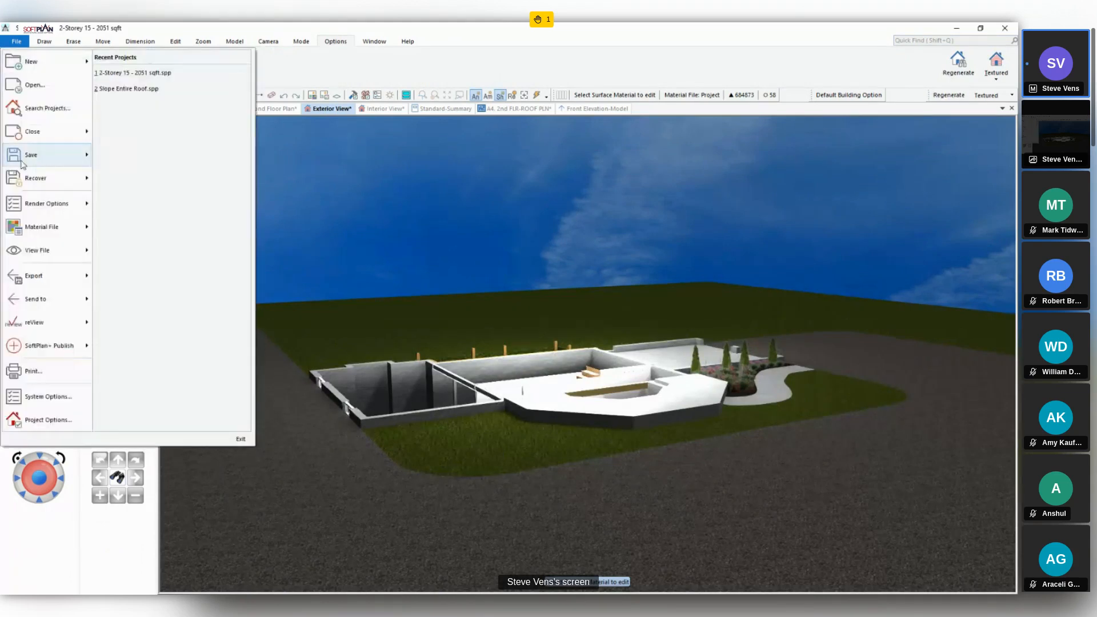
mouse_move(70, 251)
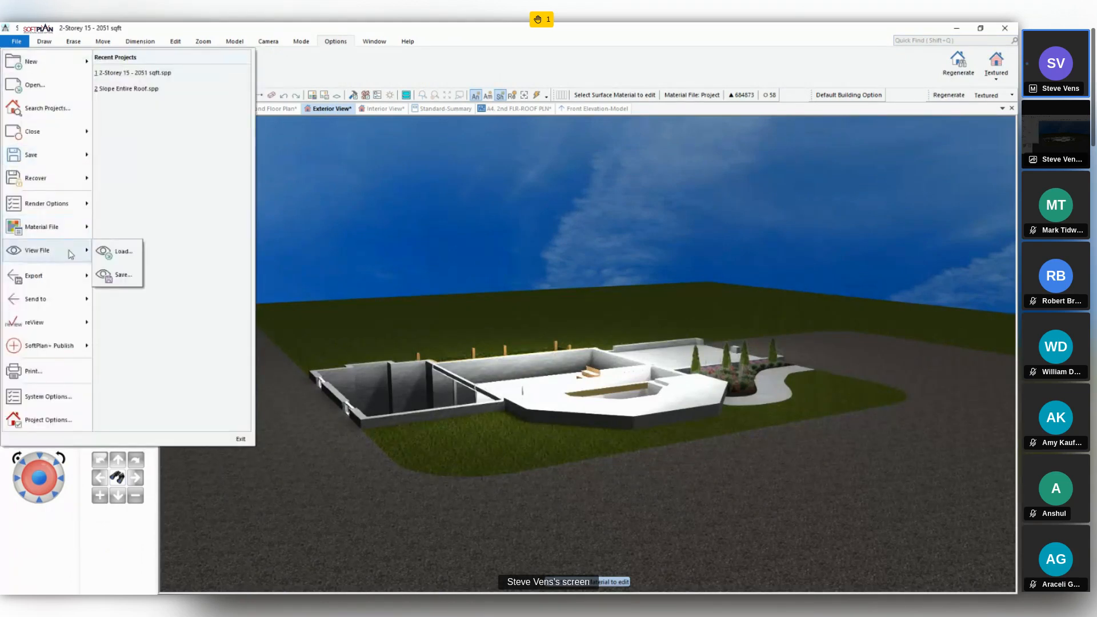
click(120, 275)
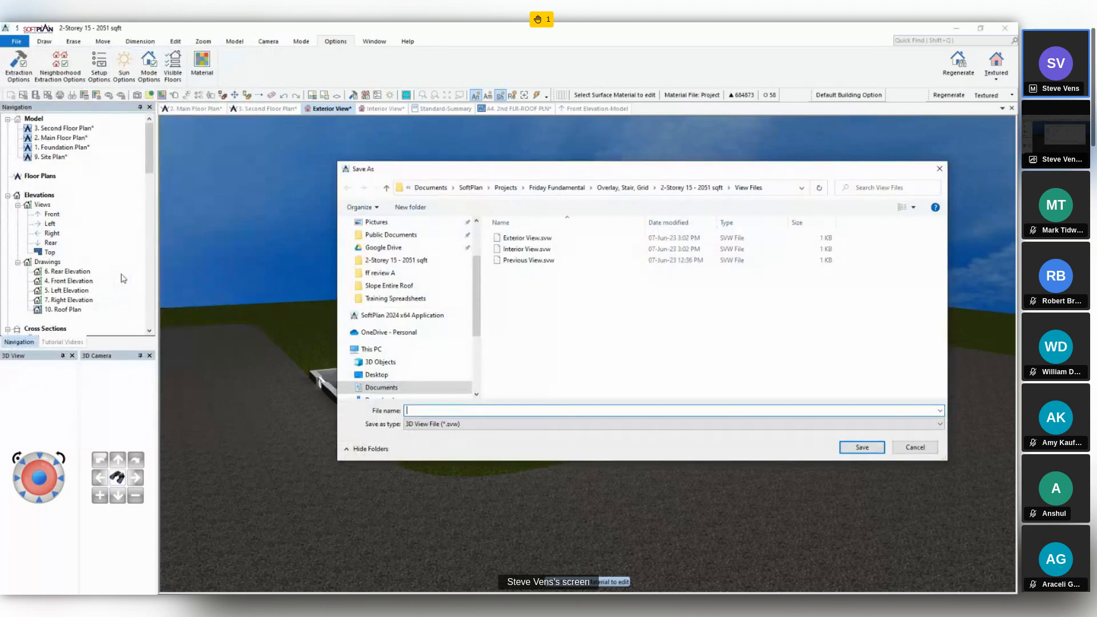
text(Basement Only)
key(Return)
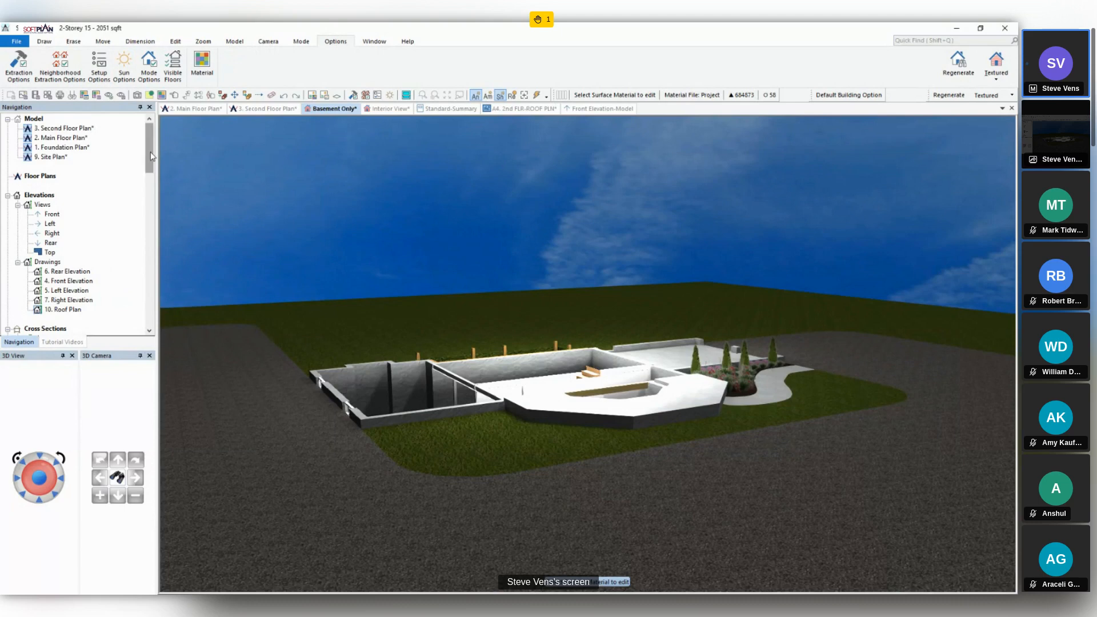
- Open the A1. SITE PLAN sheet from the 24x36 Construction Plans set
click(392, 109)
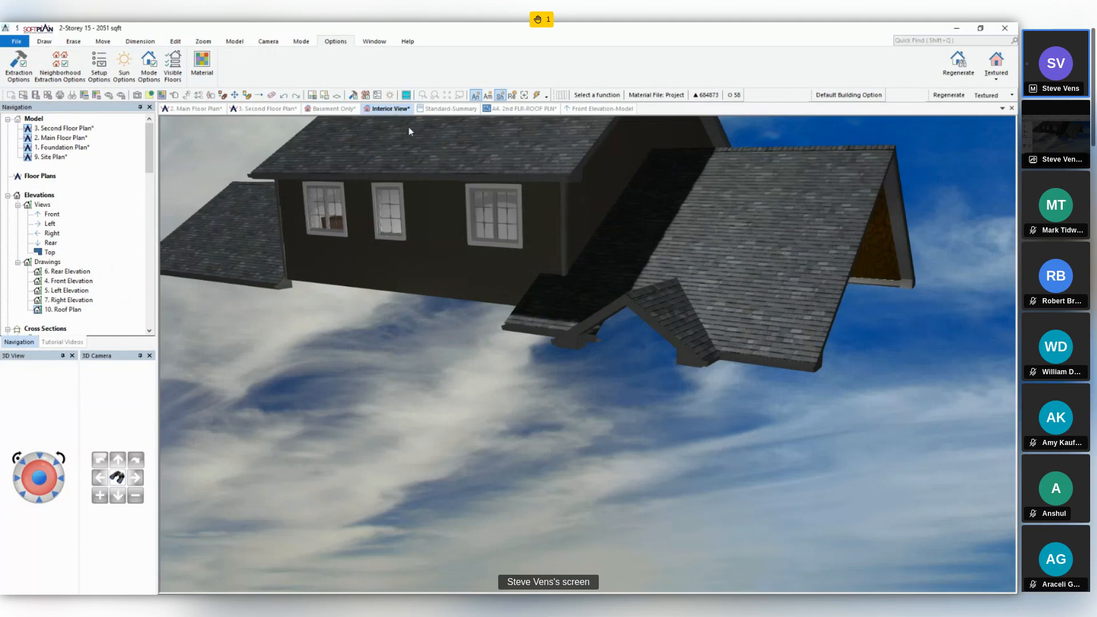
drag(147, 156, 157, 239)
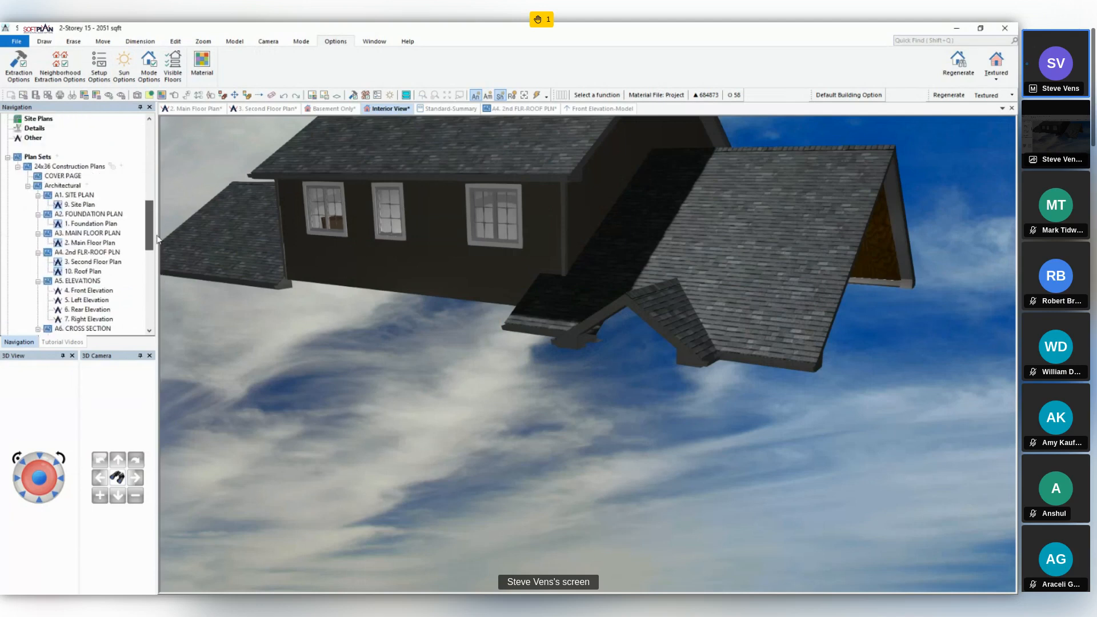
click(77, 187)
double_click(78, 191)
double_click(77, 190)
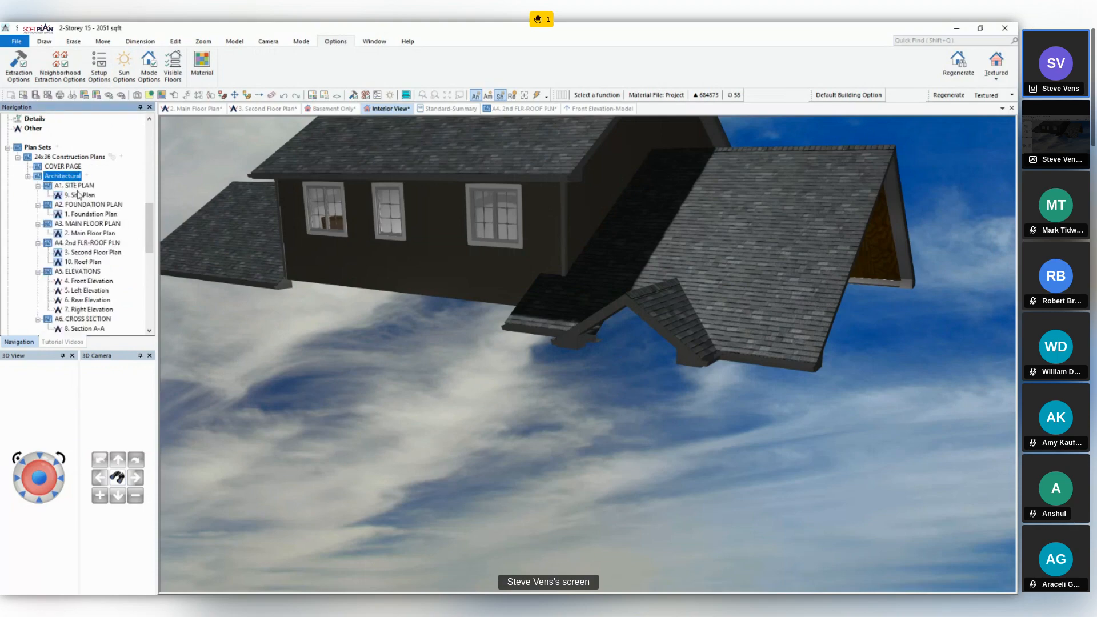
double_click(77, 187)
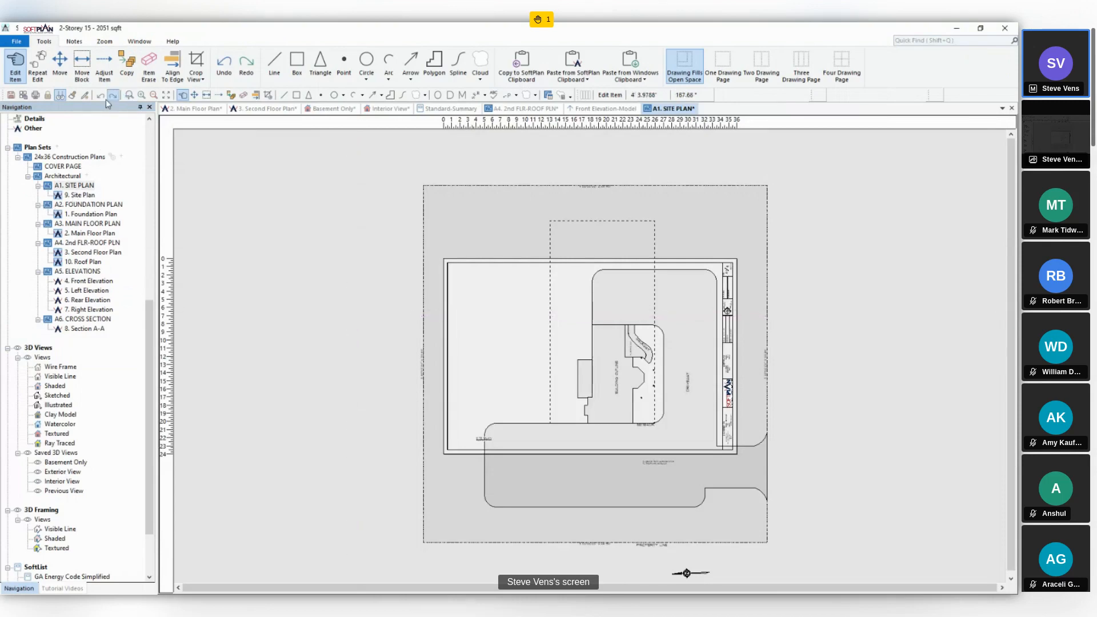
- Erase the site plan drawing from the sheet and place the saved Basement Only 3D view on it
click(244, 96)
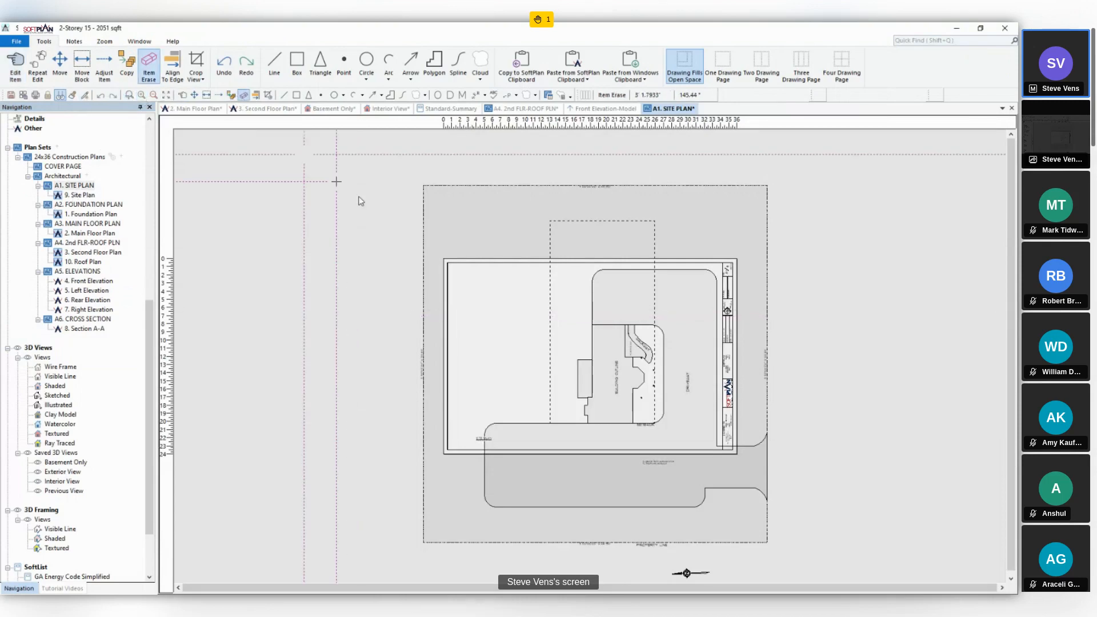
click(478, 283)
click(534, 352)
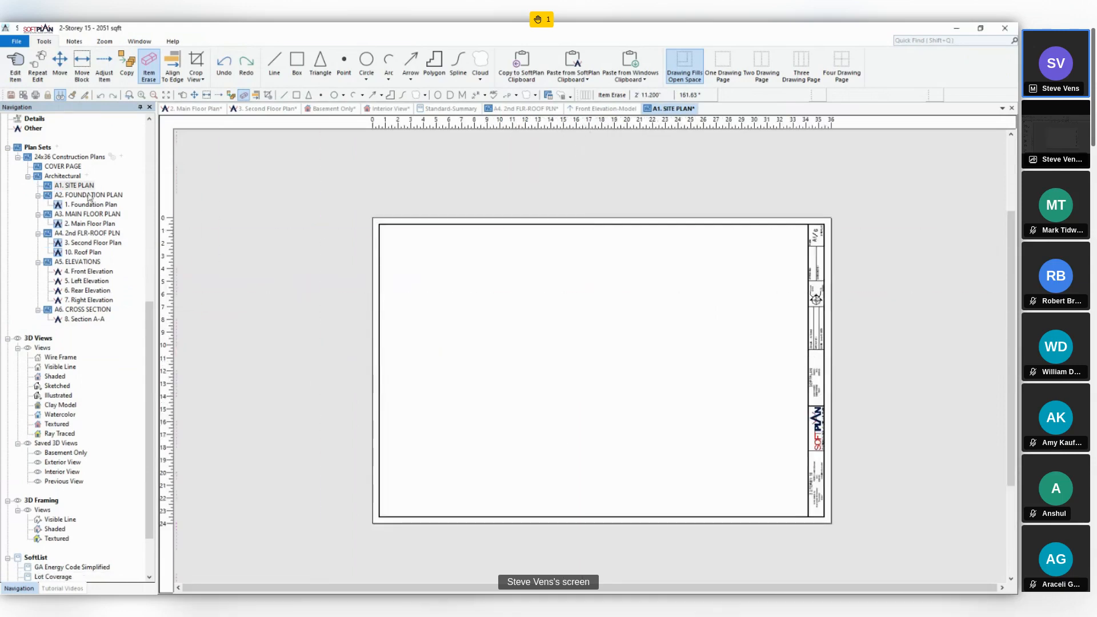
scroll(68, 474, down, 3)
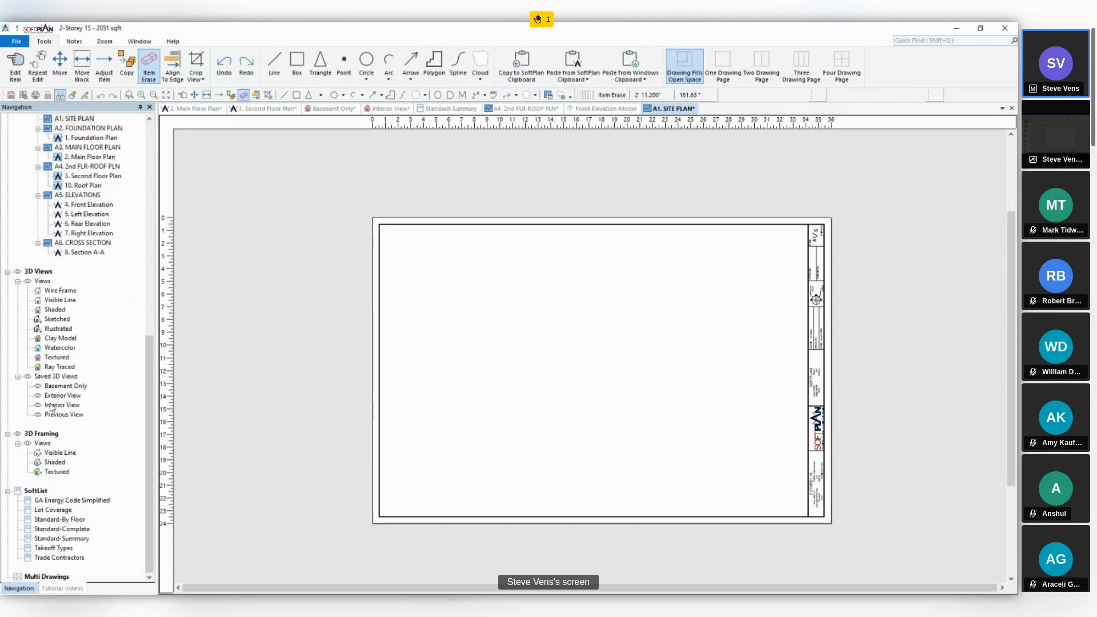
drag(62, 386, 519, 301)
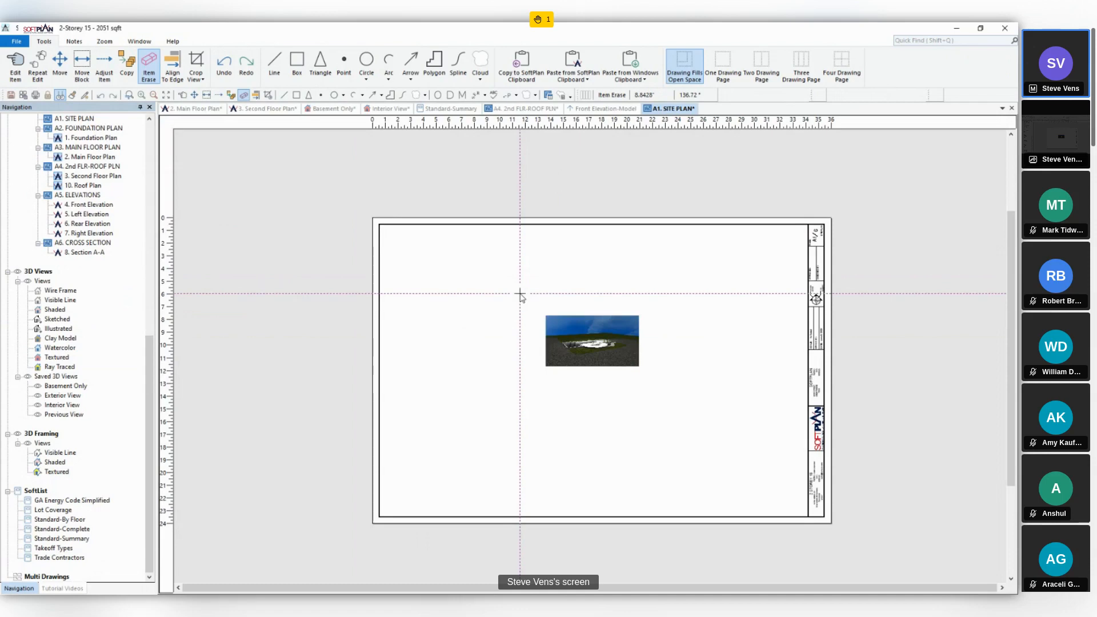
scroll(591, 356, up, 4)
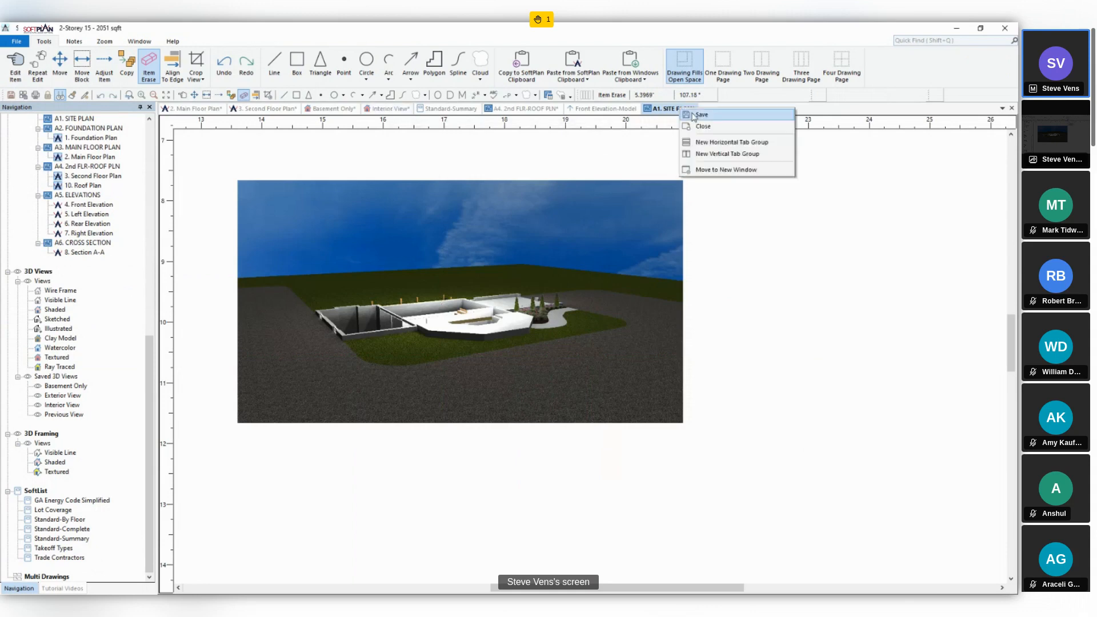
- Close the A1. SITE PLAN sheet without saving its changes
right_click(679, 111)
click(695, 113)
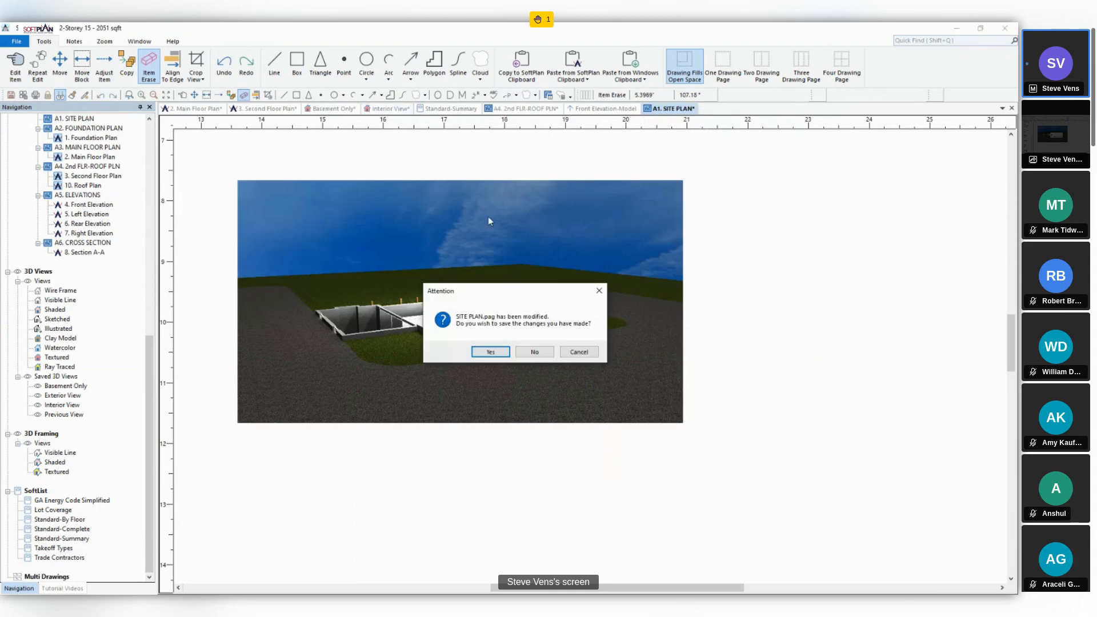
click(525, 352)
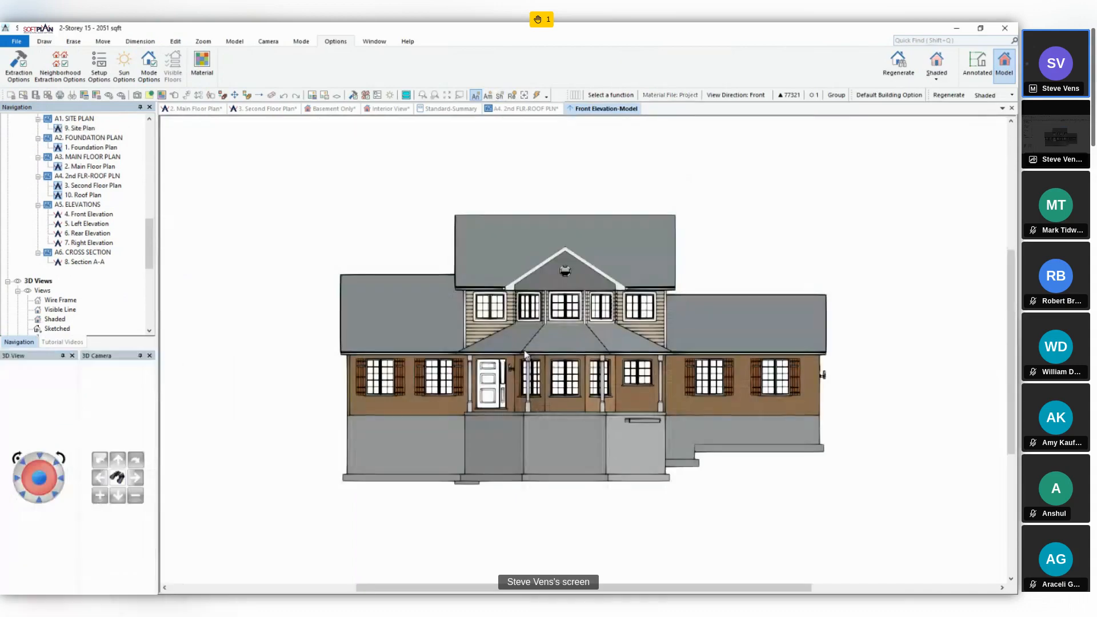
- Inspect the upper-floor gable wall where the lower roof meets it in the interior 3D view
click(384, 109)
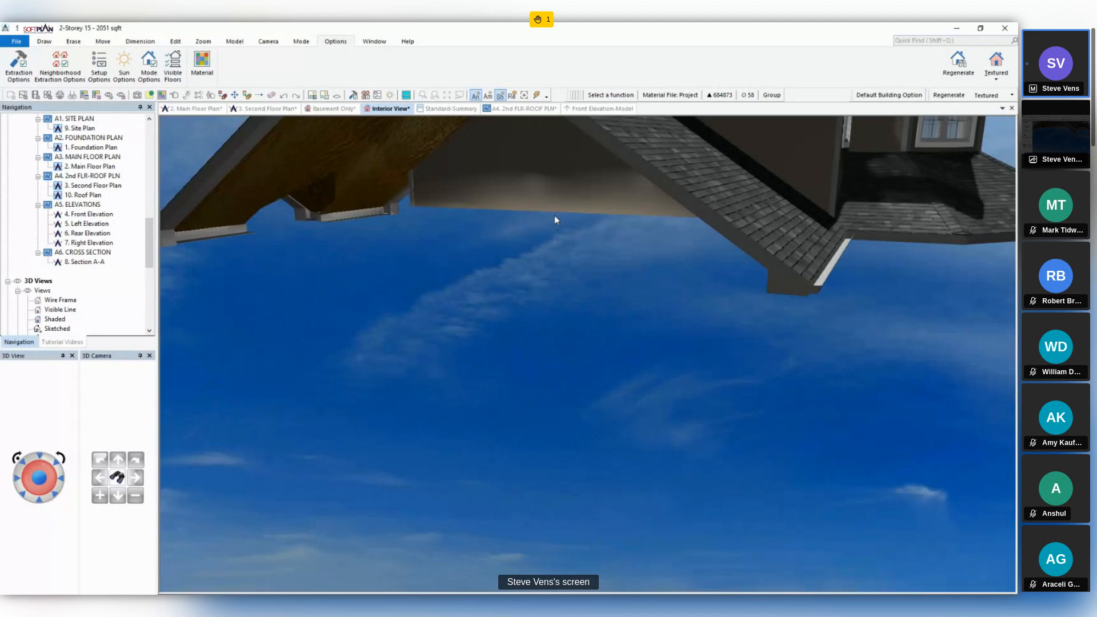
middle_drag(693, 280, 667, 347)
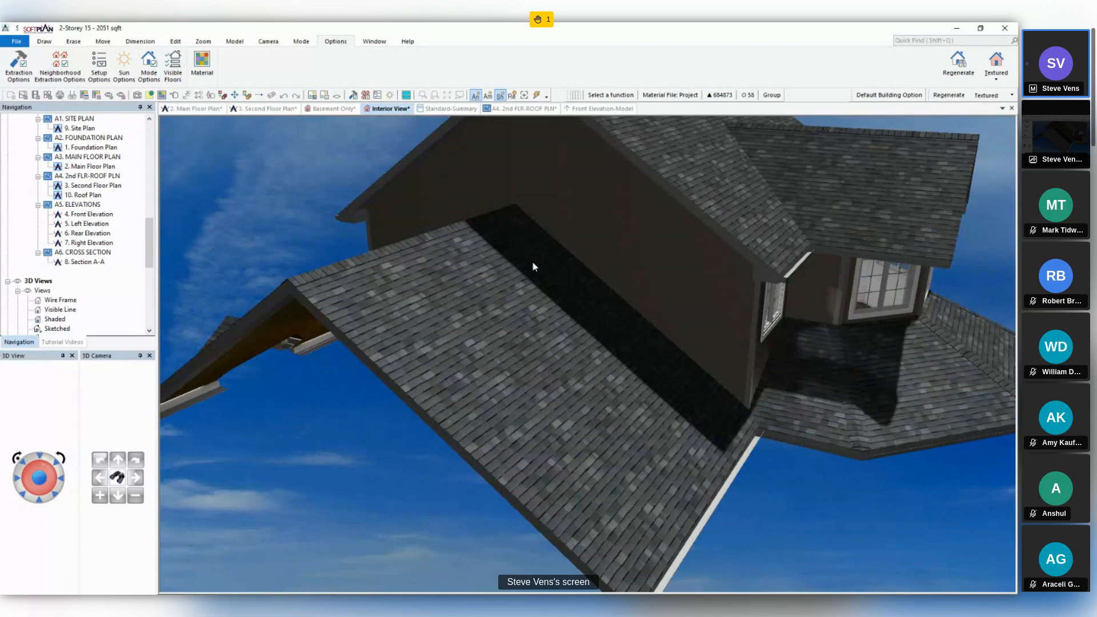
middle_drag(532, 263, 623, 363)
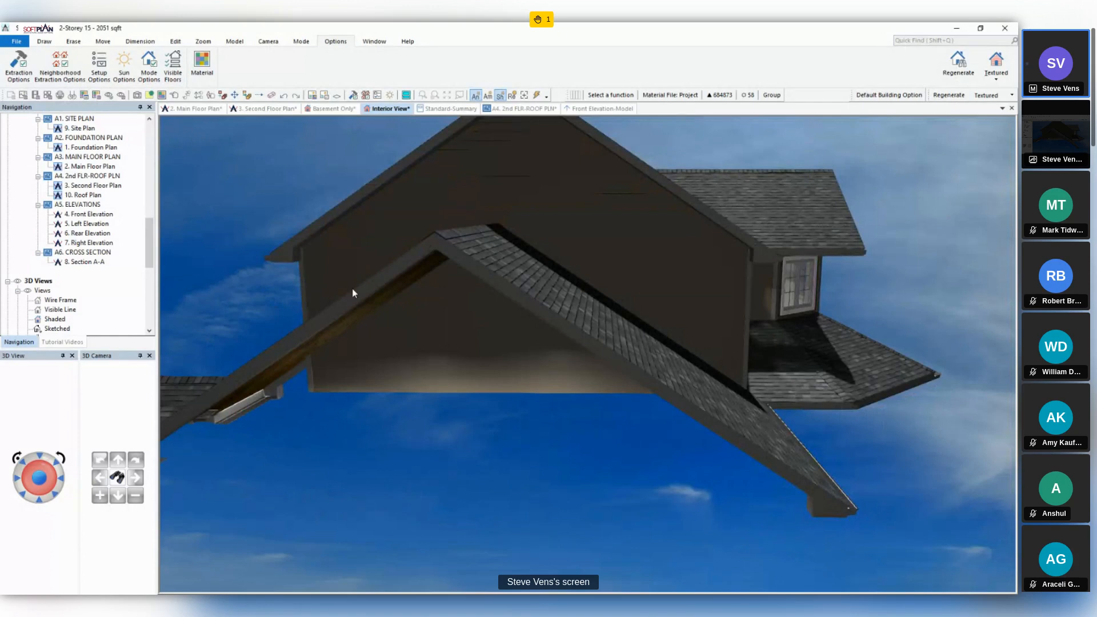
- Turn on Remove Intersecting Material for the lower side roof's intersecting edge in the second floor's roof mode, and inspect the wall in the interior view
click(258, 110)
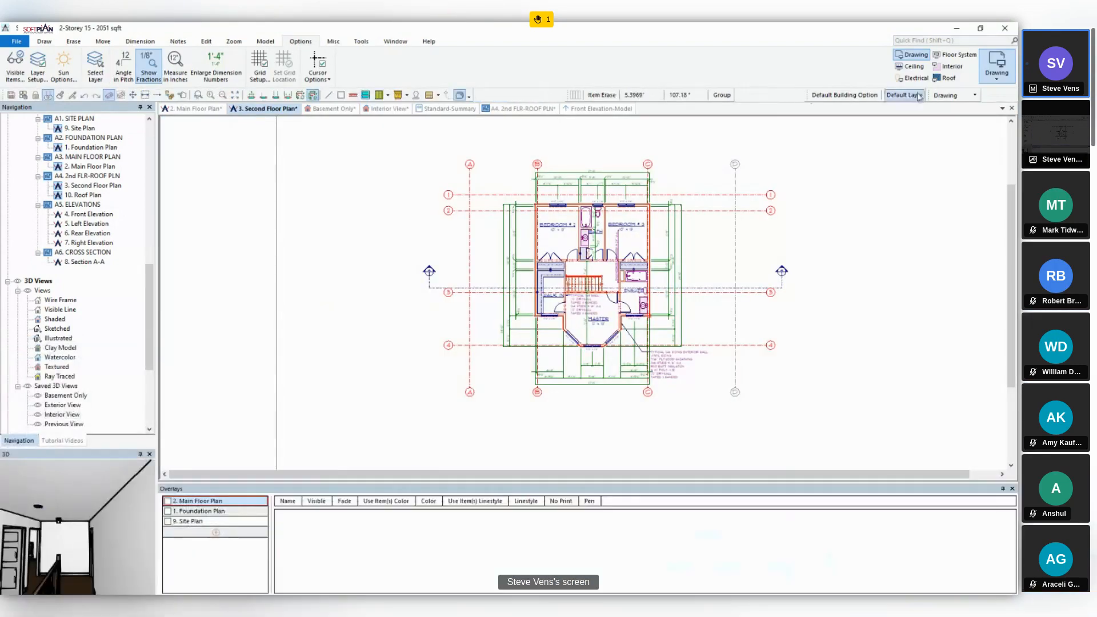
click(947, 78)
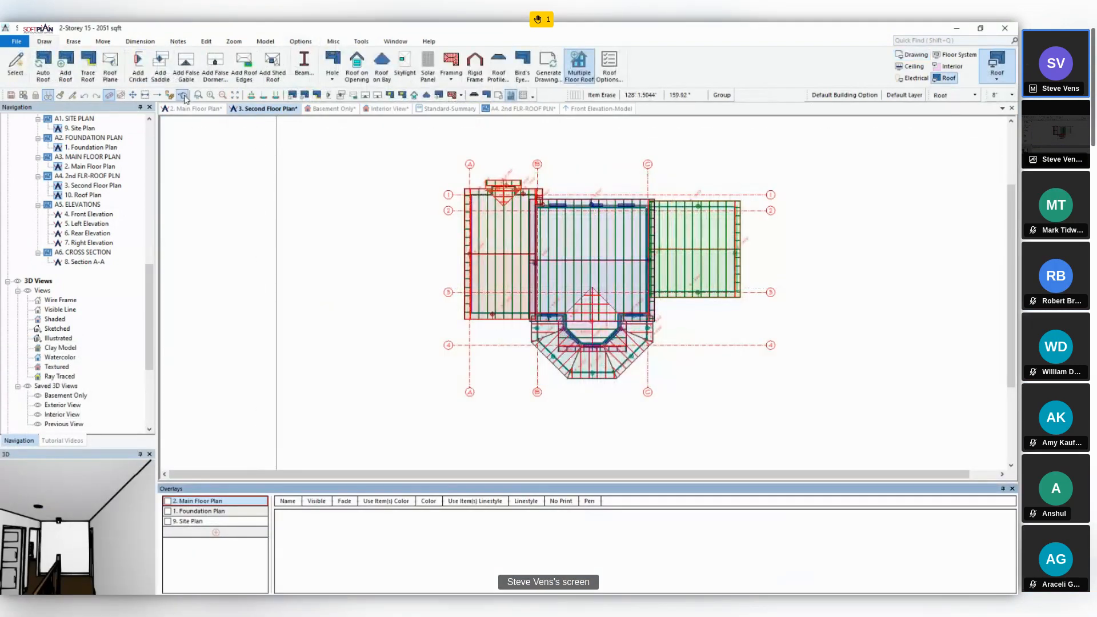
scroll(663, 251, up, 5)
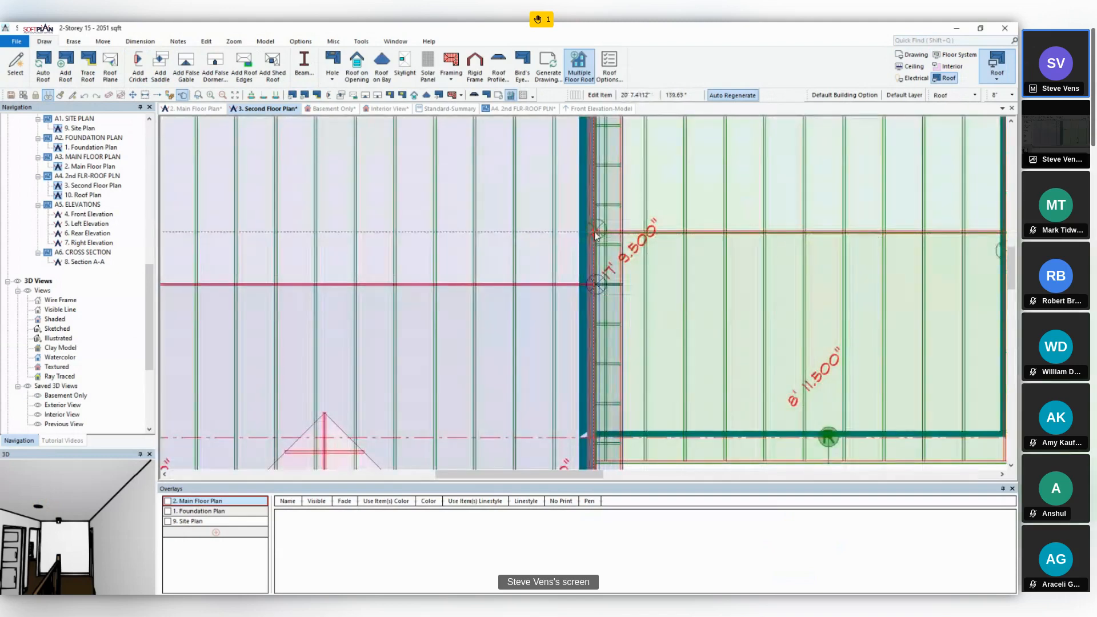
click(596, 230)
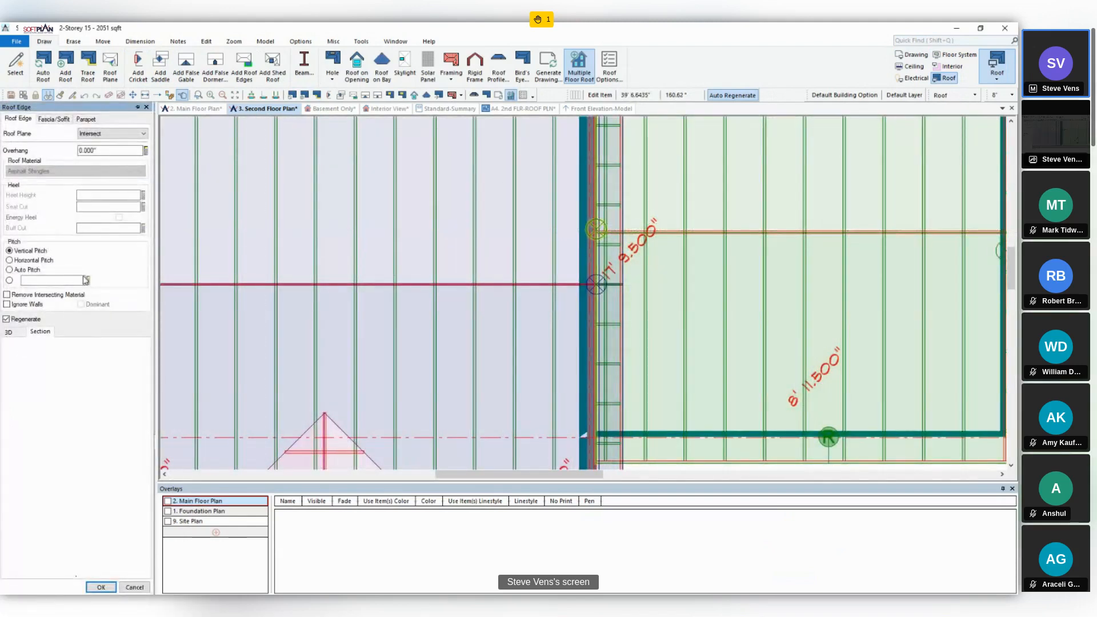
click(6, 295)
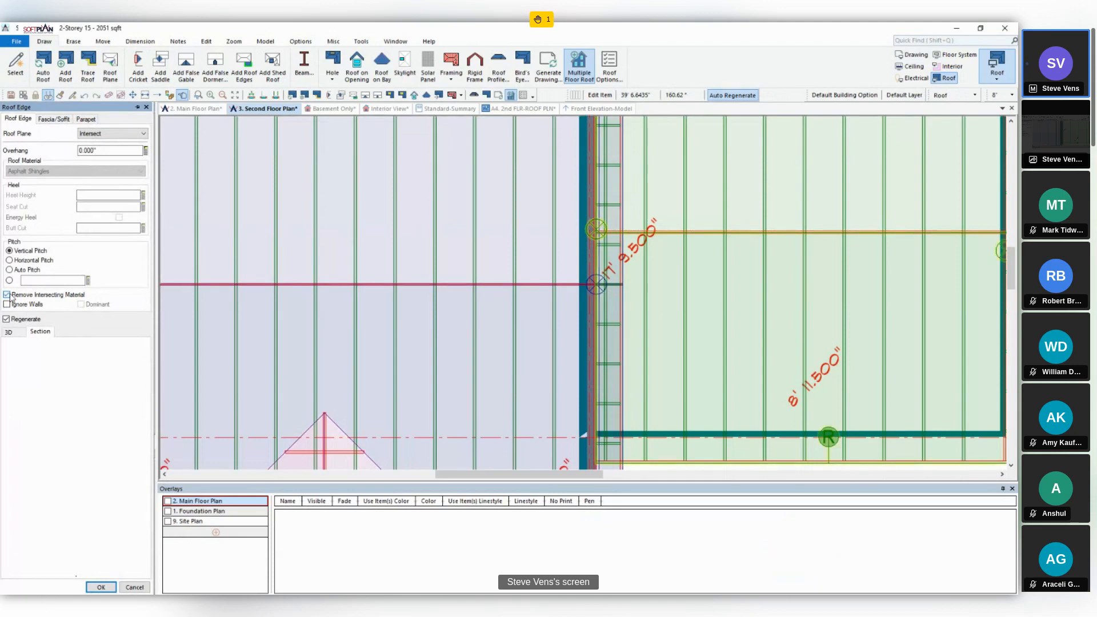
click(101, 587)
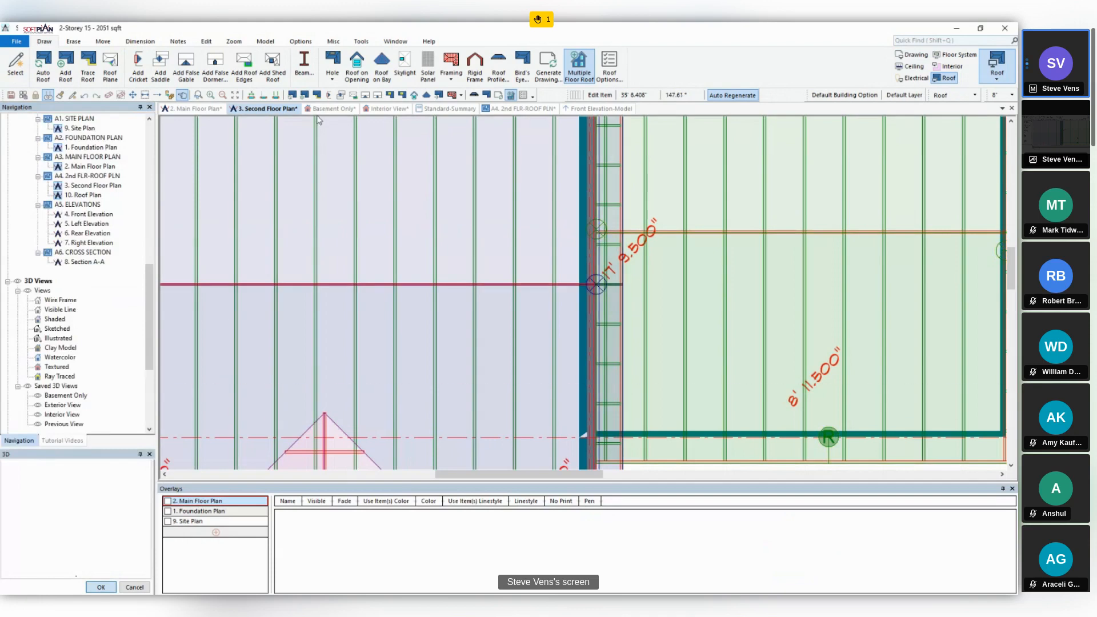
click(391, 108)
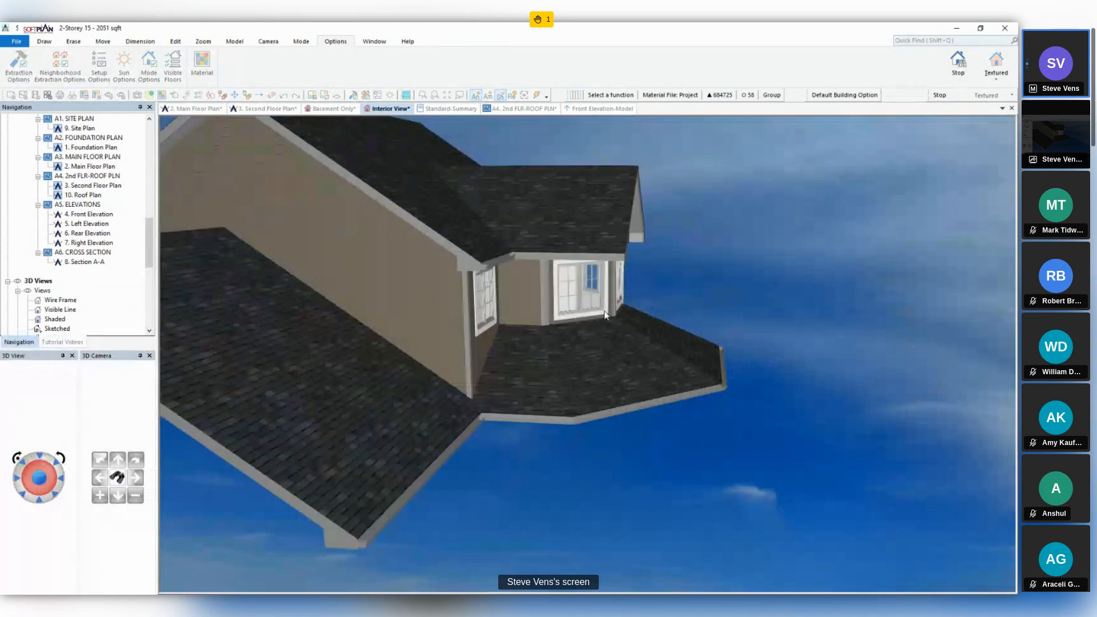
drag(606, 315, 455, 302)
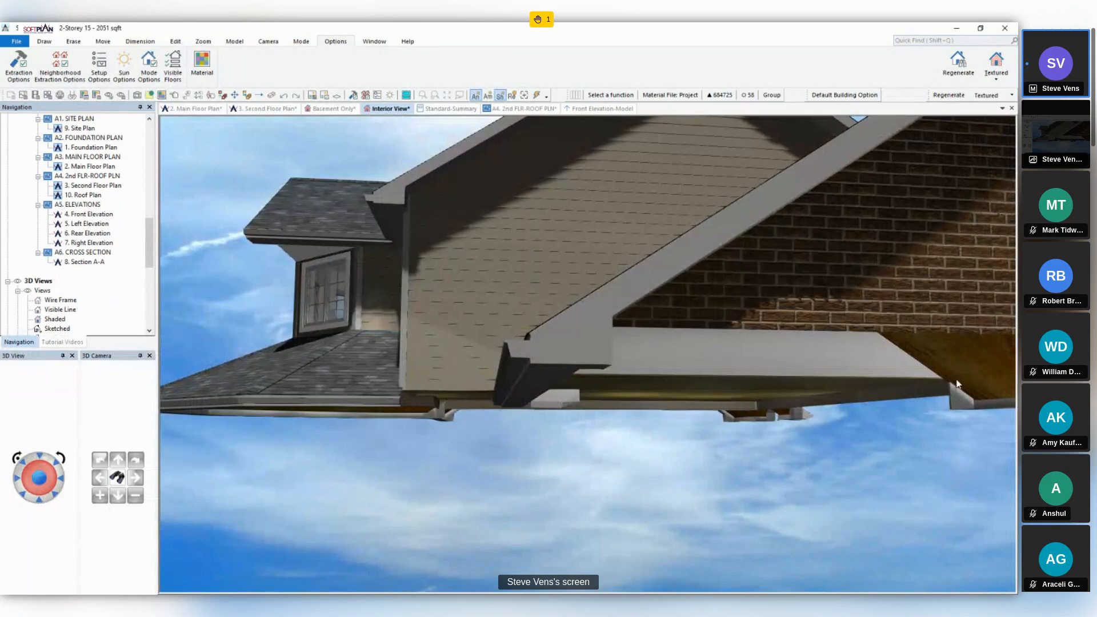
- Search the Standard-Summary material report for Siding and view the exterior trim section
click(444, 110)
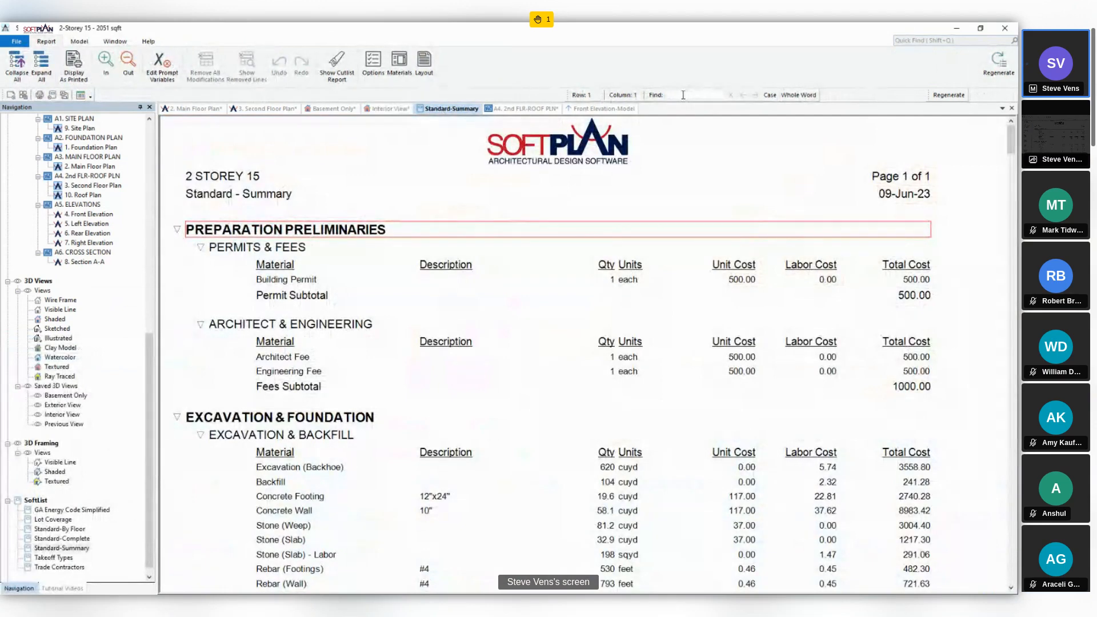
text(Siding)
key(Return)
scroll(719, 312, down, 1)
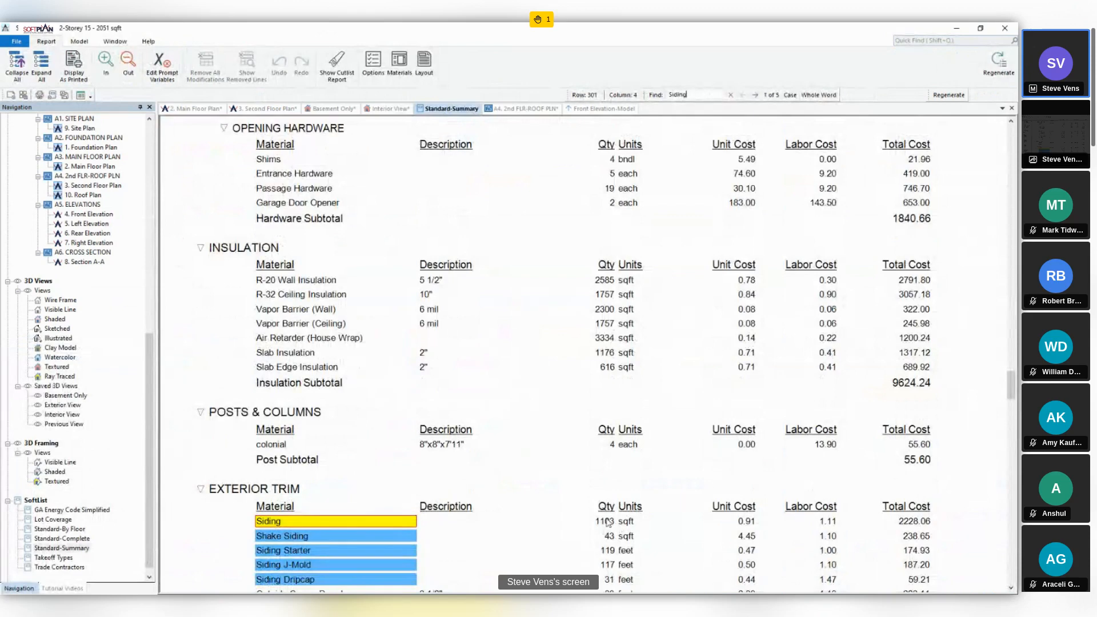
- Turn on Remove Intersecting Material for the left side roof's intersecting edge in the second floor plan
click(258, 110)
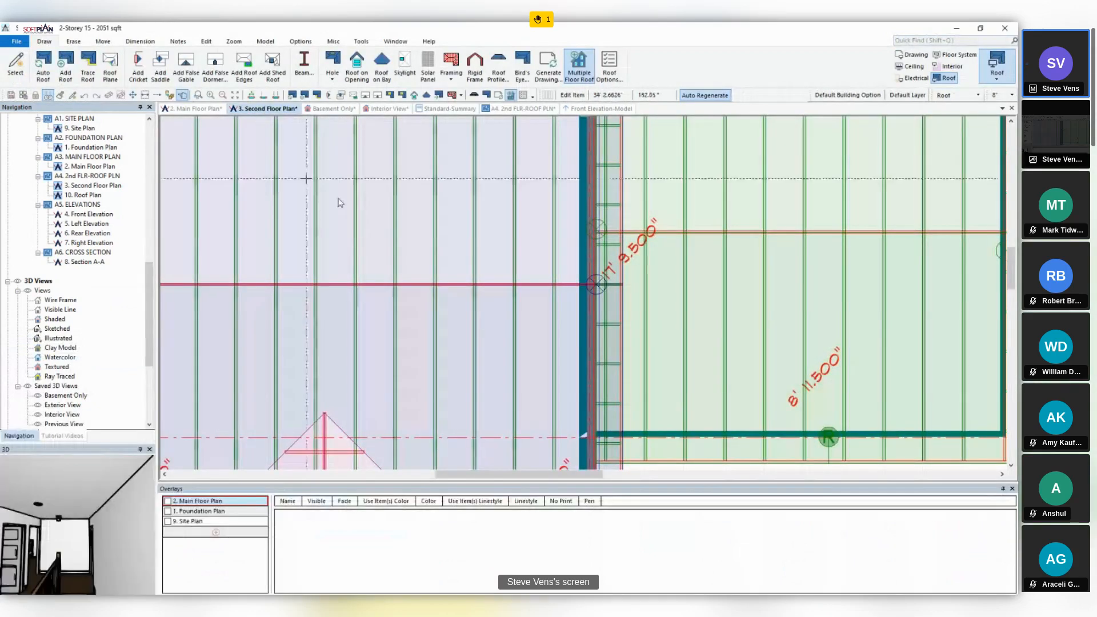
scroll(377, 295, up, 5)
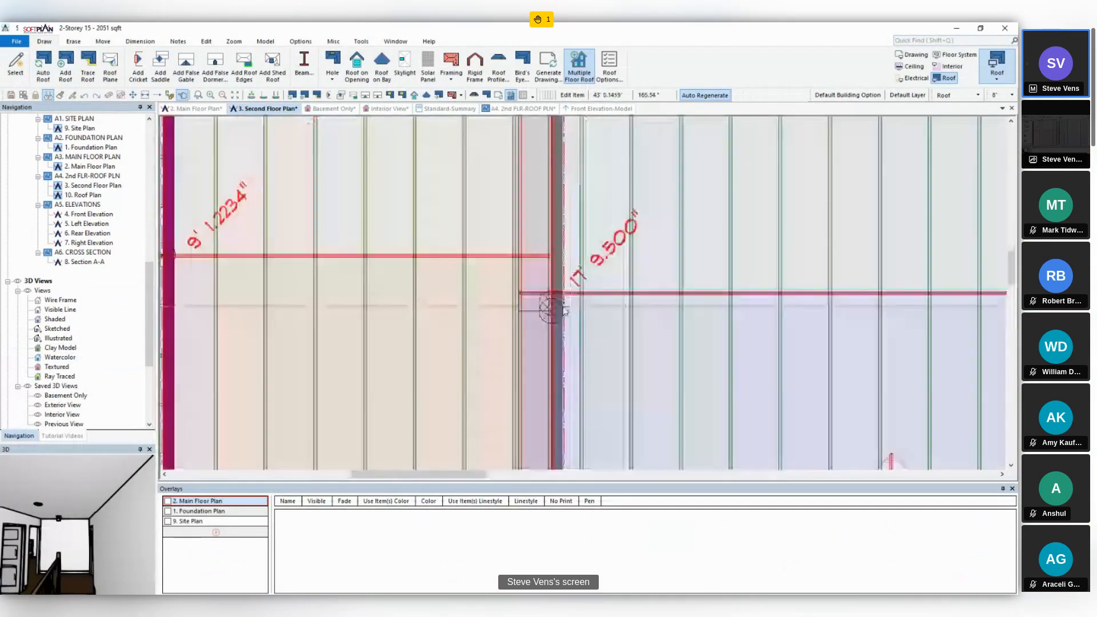
click(367, 295)
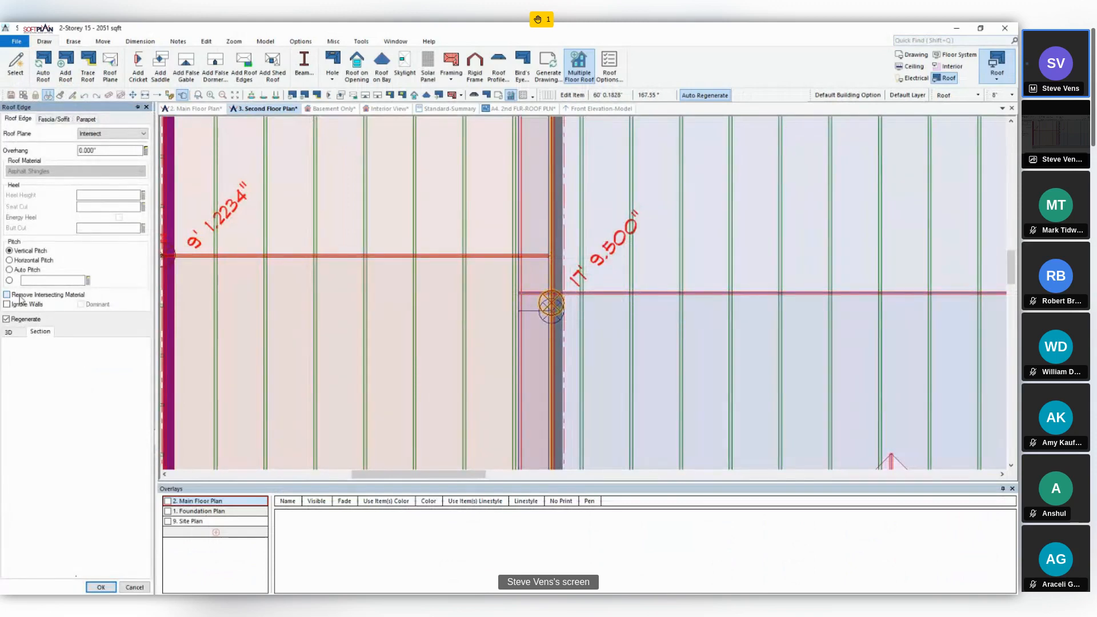
click(101, 588)
- Inspect the gable wall at the roof intersection in the interior 3D view, and check the Siding quantity in the Standard-Summary report
click(389, 109)
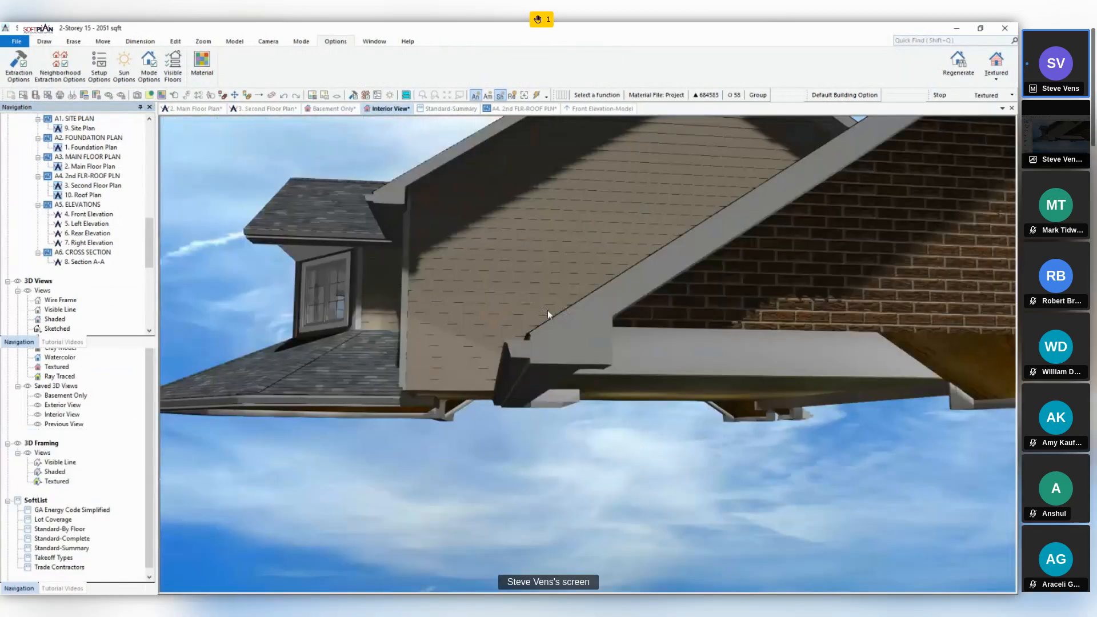
middle_drag(543, 308, 517, 226)
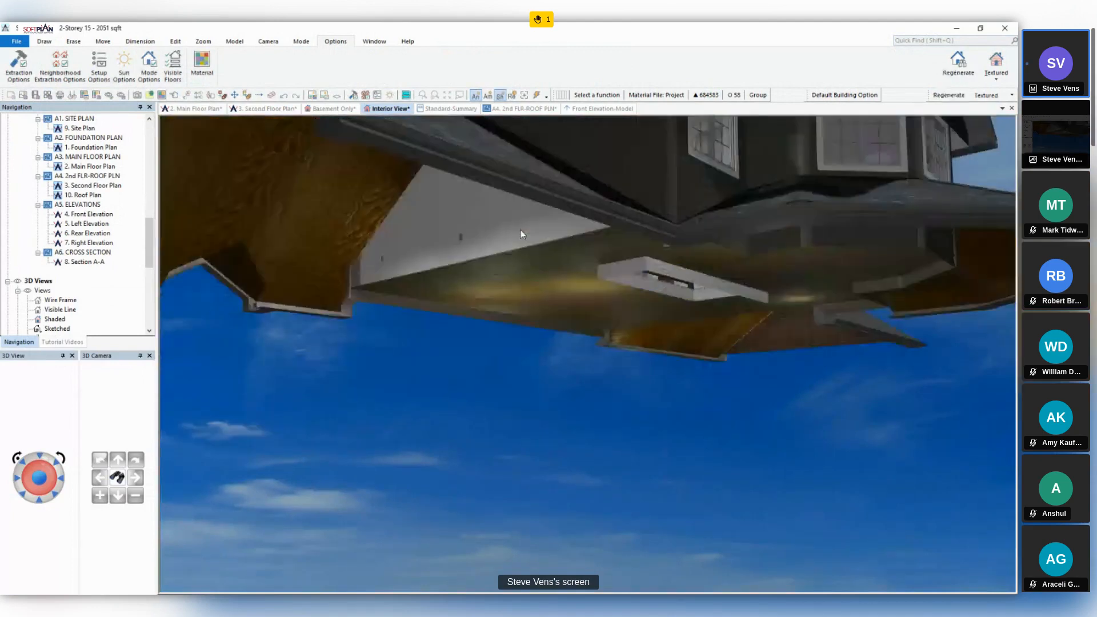
middle_drag(586, 262, 594, 137)
click(451, 109)
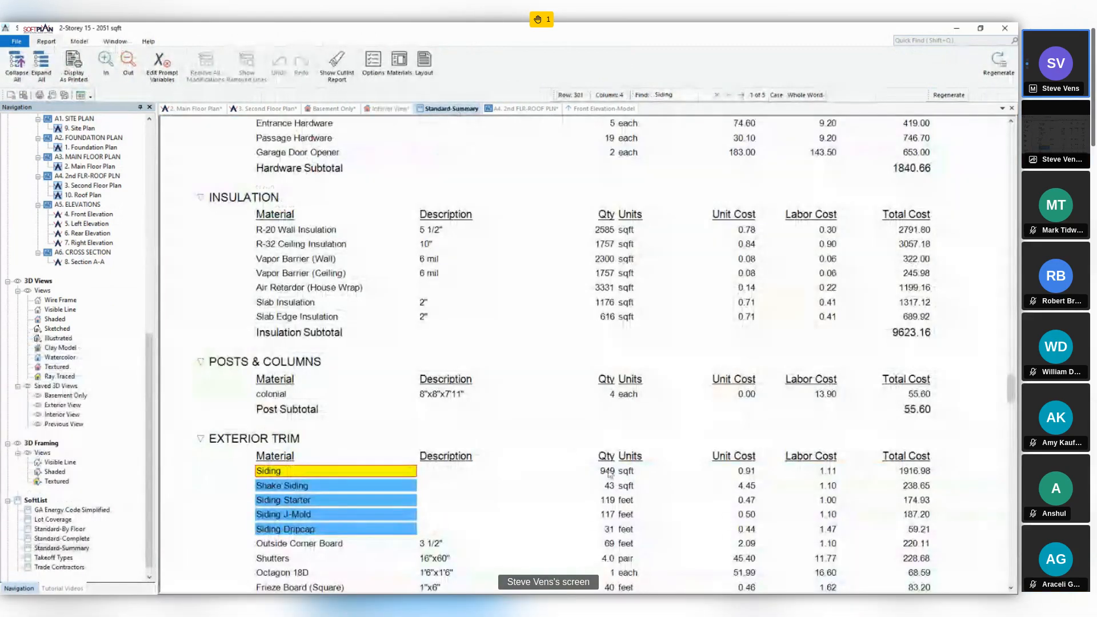
click(607, 472)
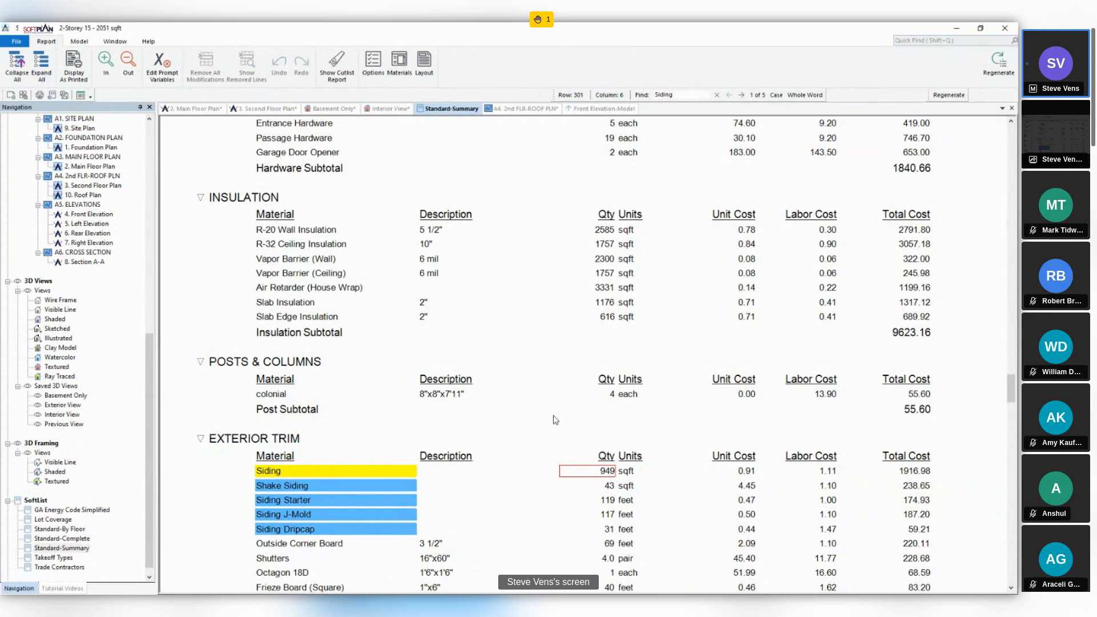
- Search the Standard-Summary report for sheathing and select the quantity of the Wall Sheathing (OSB) row
scroll(543, 405, up, 3)
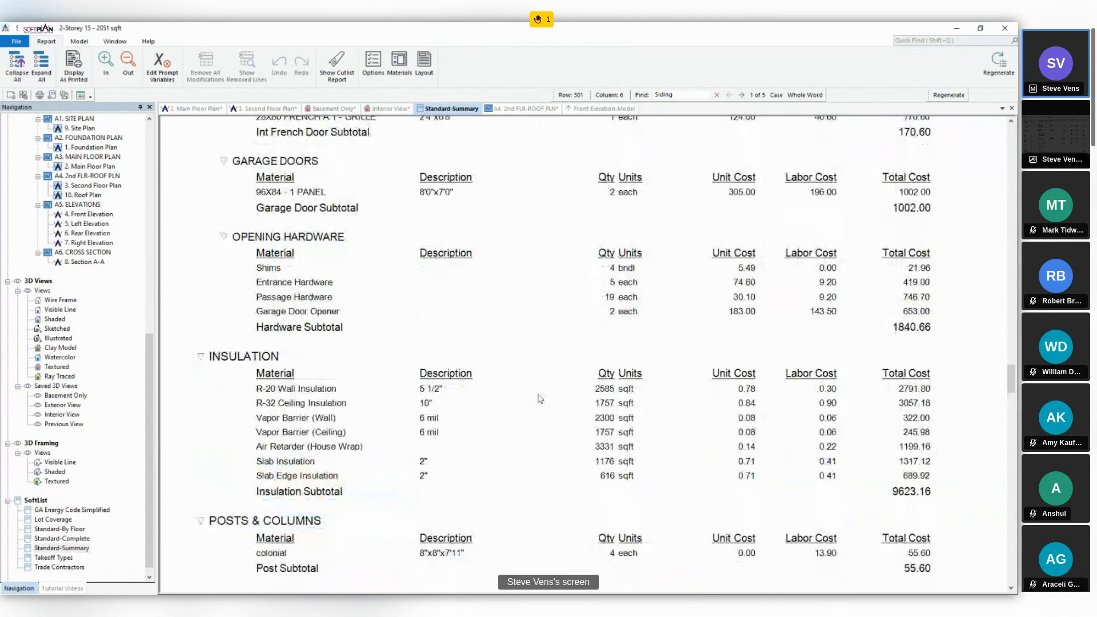
scroll(541, 398, up, 1)
scroll(540, 397, up, 1)
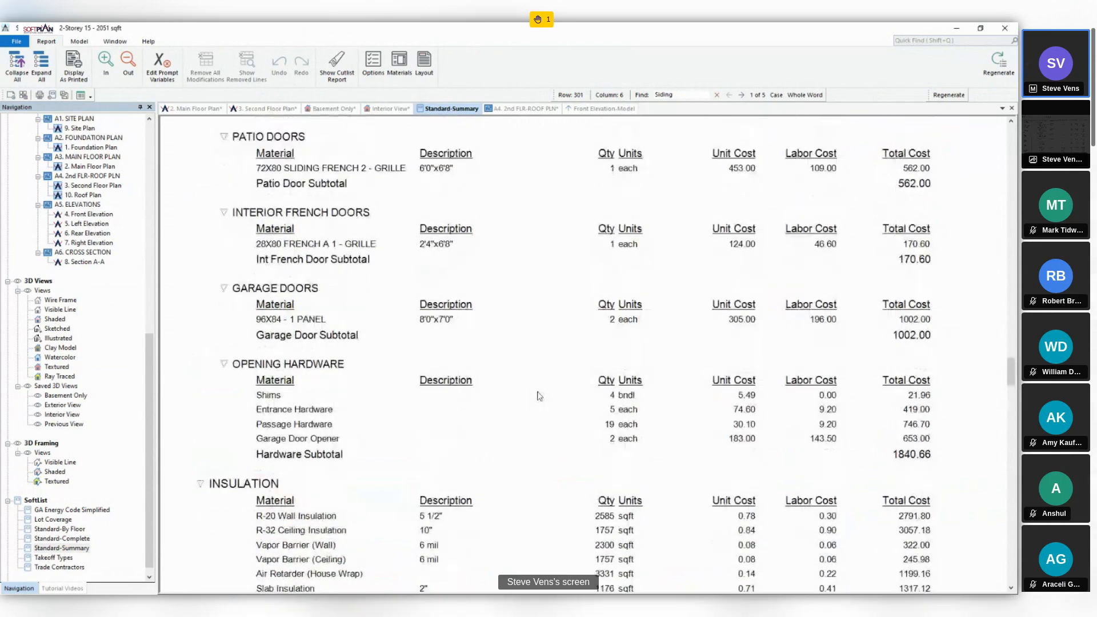
scroll(540, 395, up, 4)
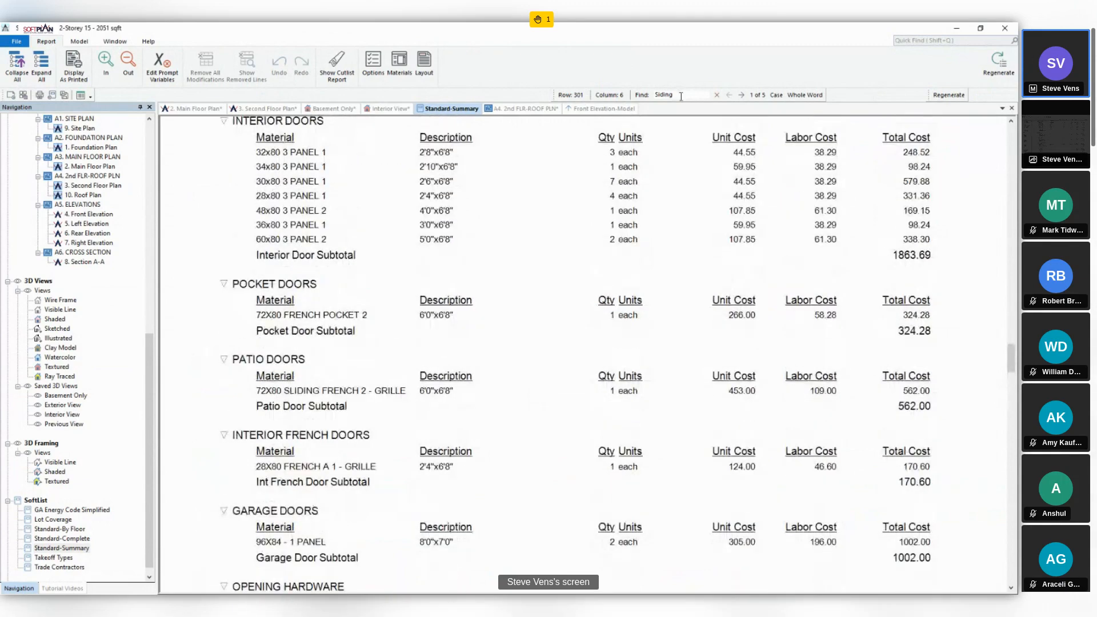
double_click(680, 97)
text(shea)
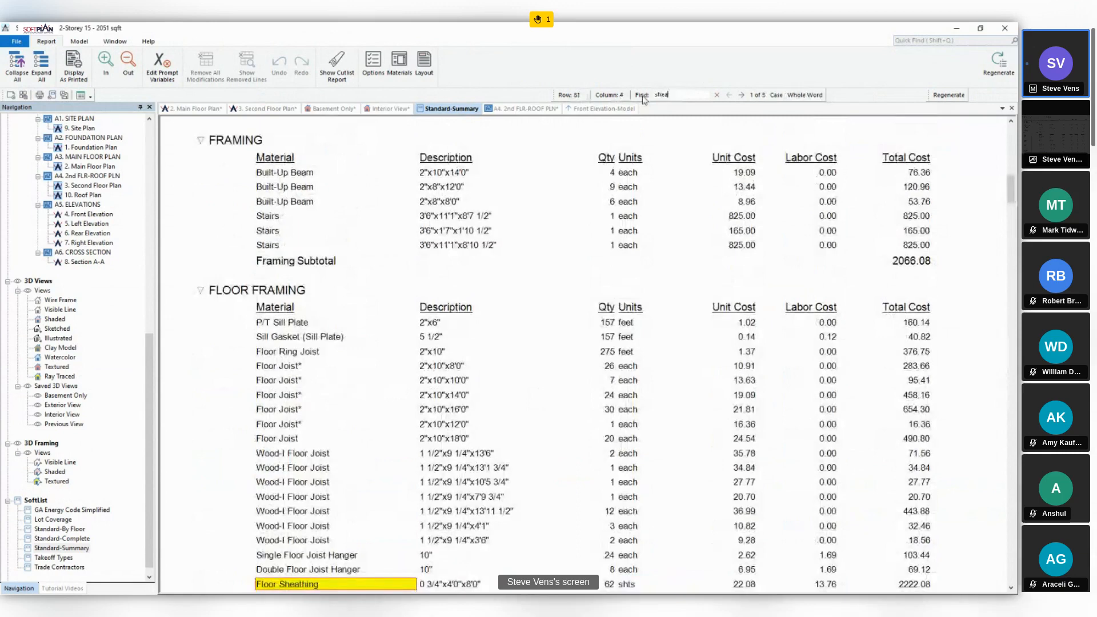
text(ting)
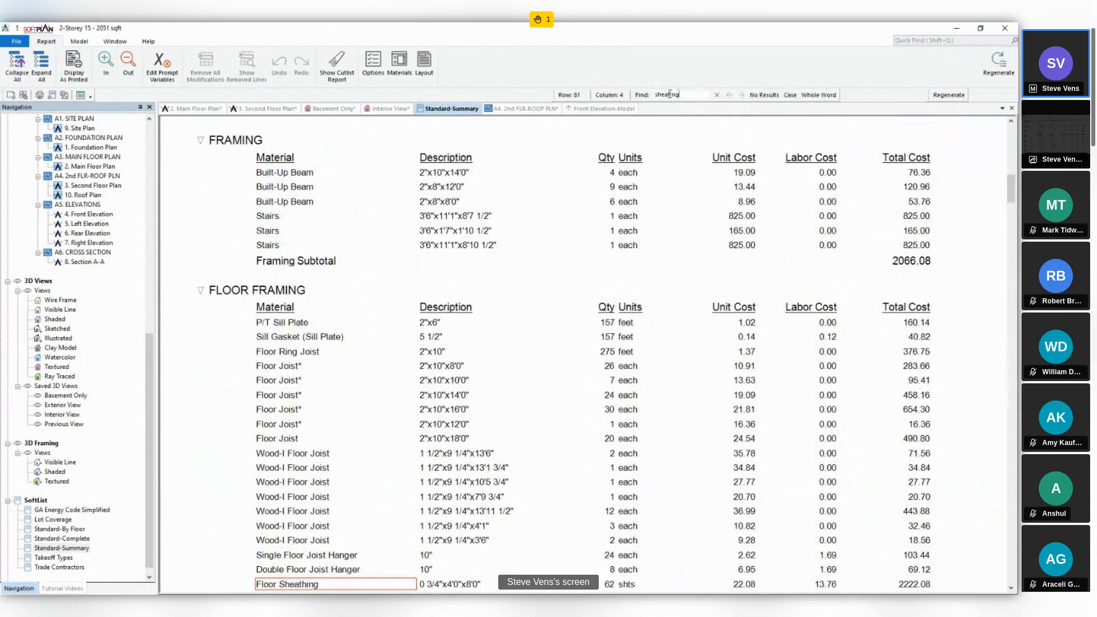
text(h)
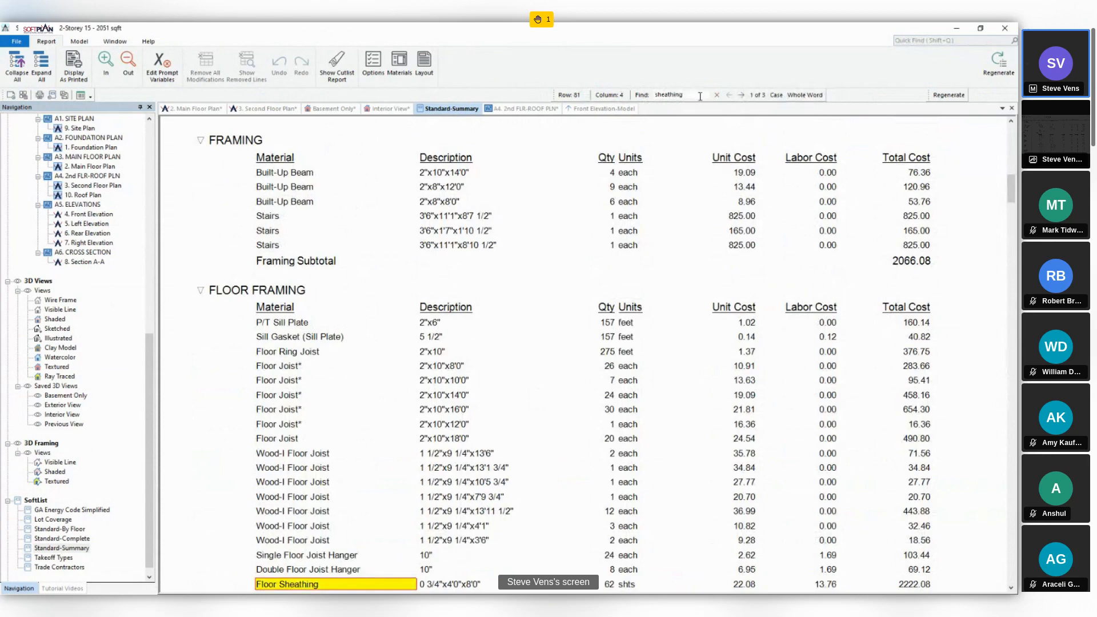
click(744, 98)
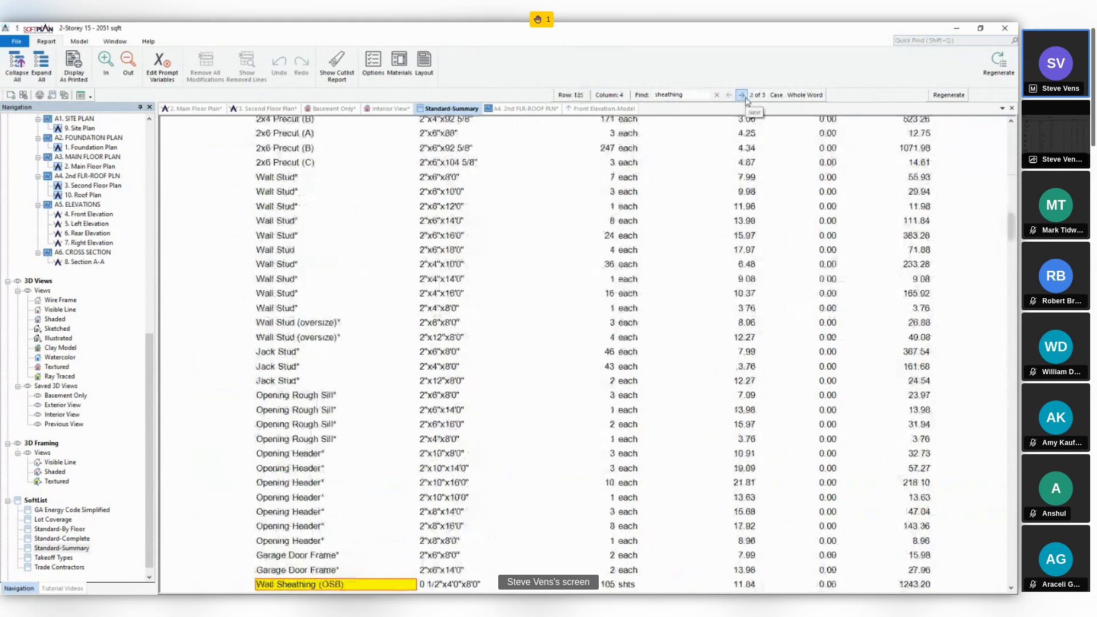
scroll(606, 400, down, 2)
click(606, 490)
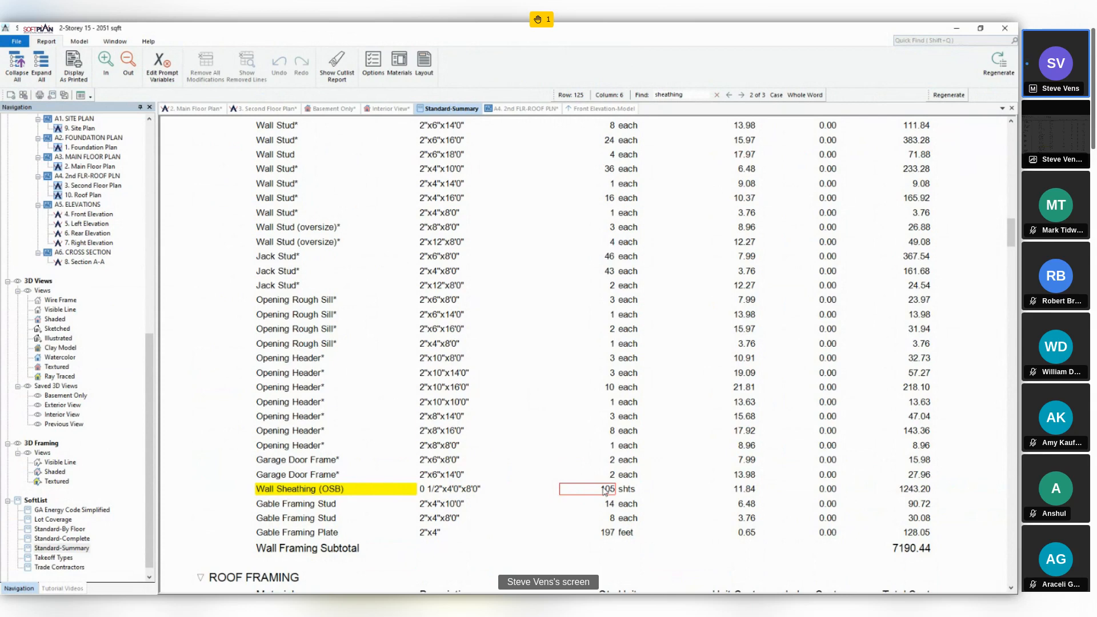
- Revisit the second floor plan, recheck the Wall Sheathing (OSB) quantity in the Standard-Summary report, and clear the search term
click(250, 113)
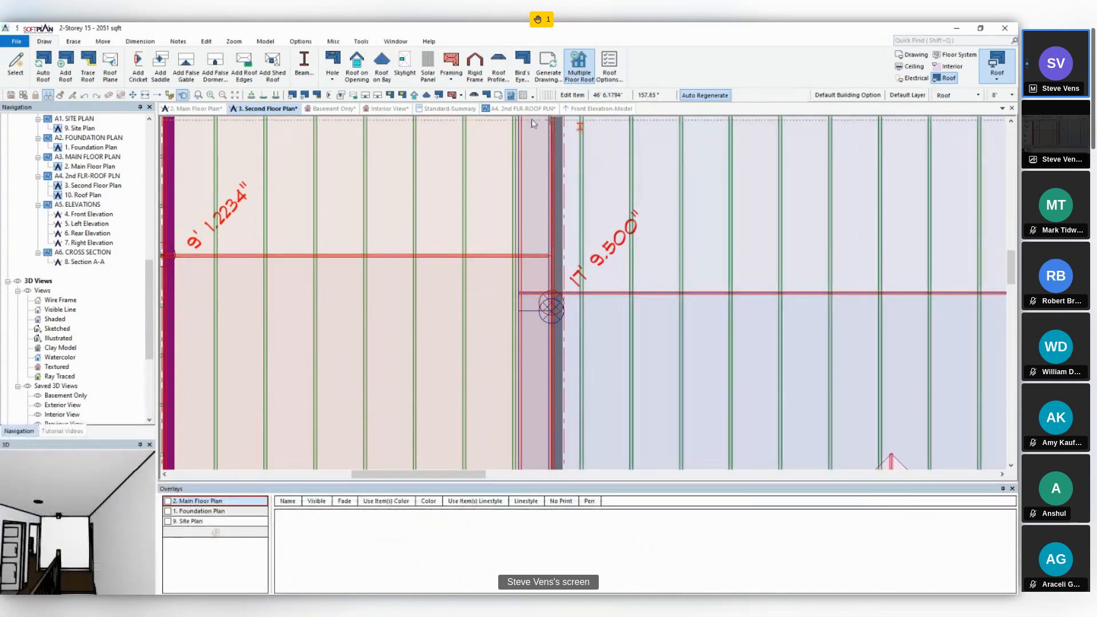
click(459, 110)
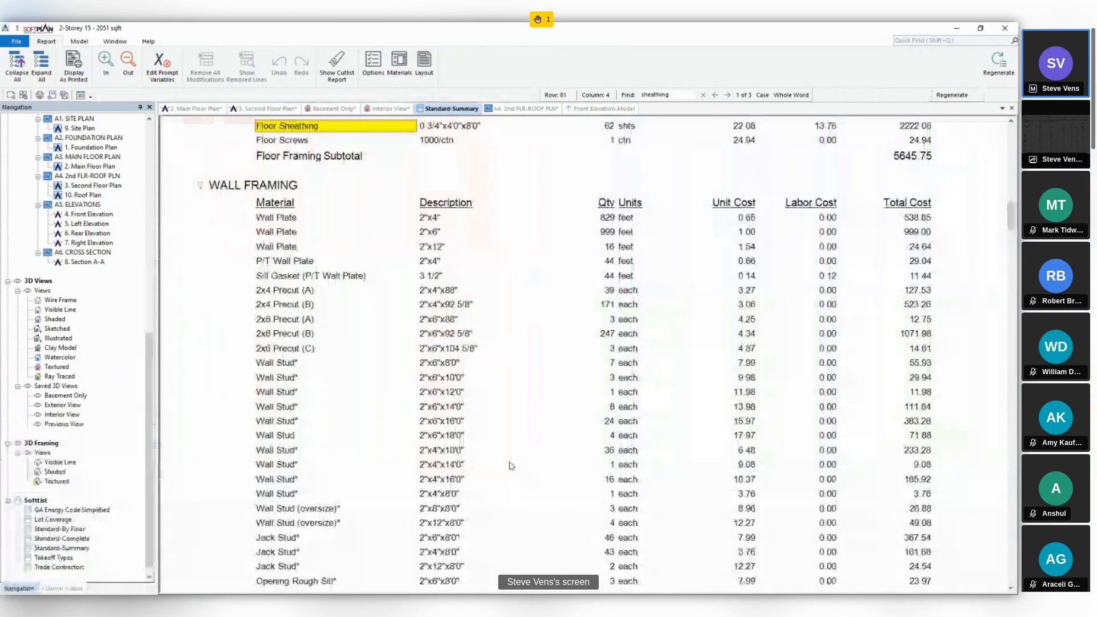
click(728, 95)
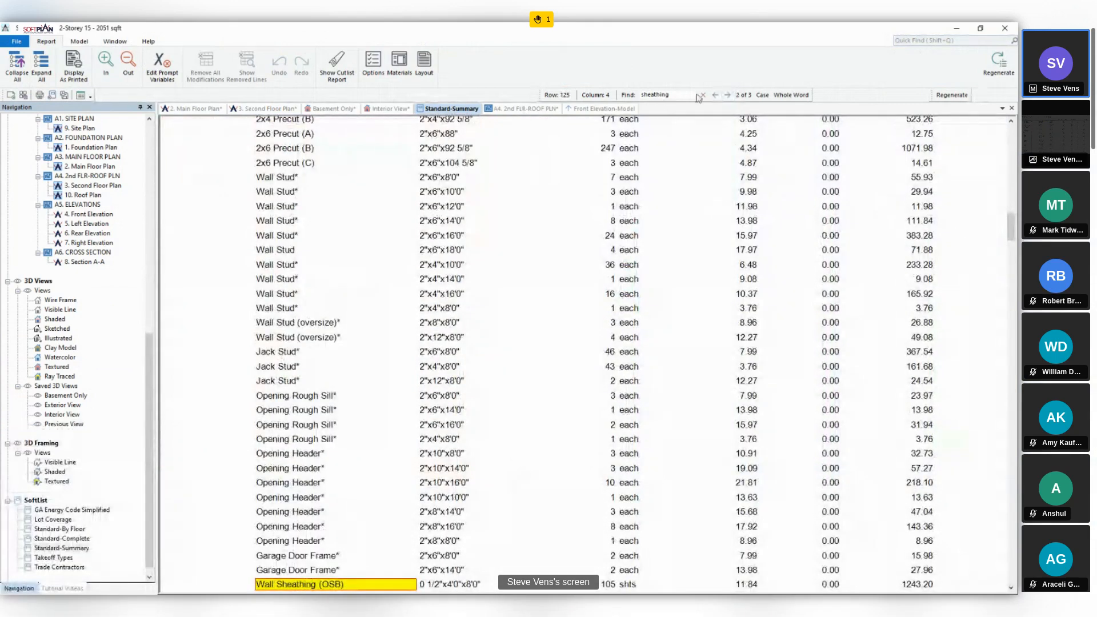
click(703, 95)
scroll(430, 563, down, 2)
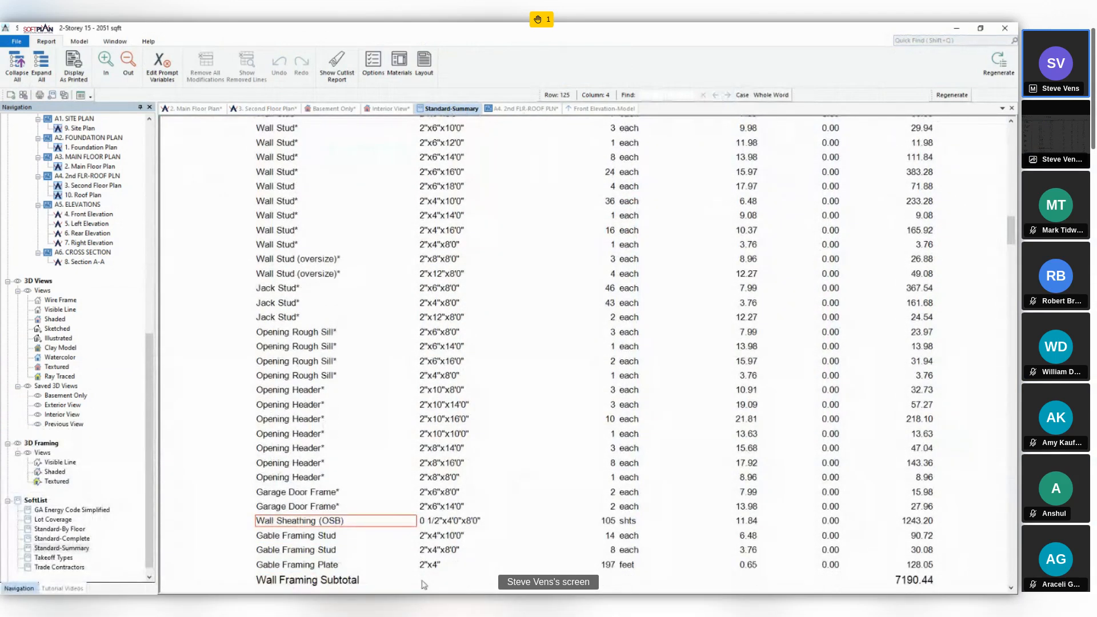
key(Right)
key(Right)
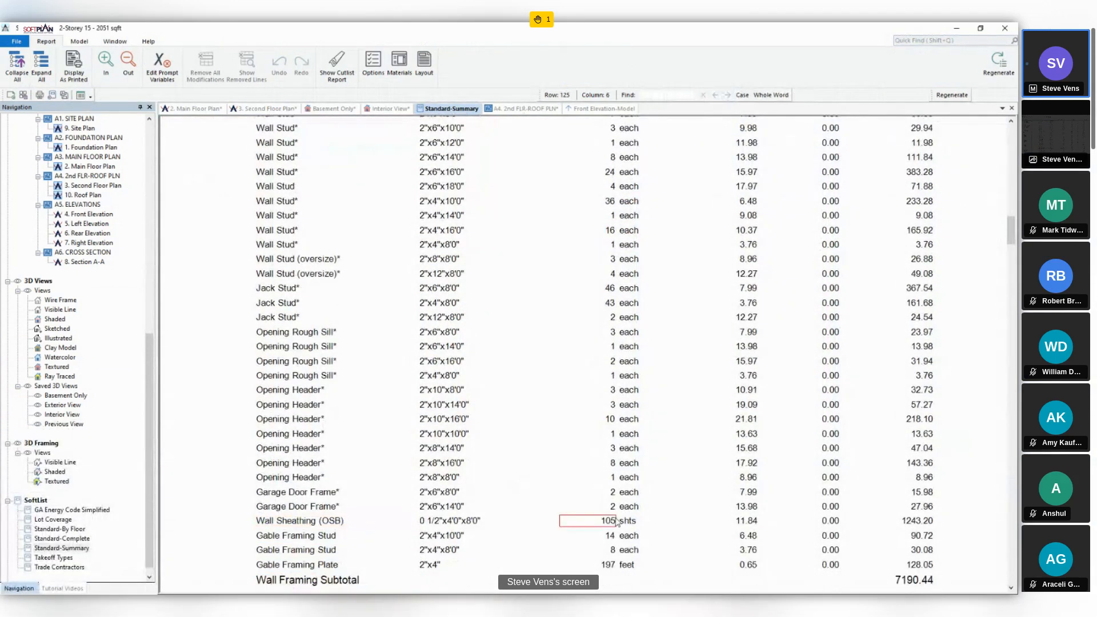
- Turn off Remove Intersecting Material for the intersecting edges of both side roofs in the second floor plan
click(252, 111)
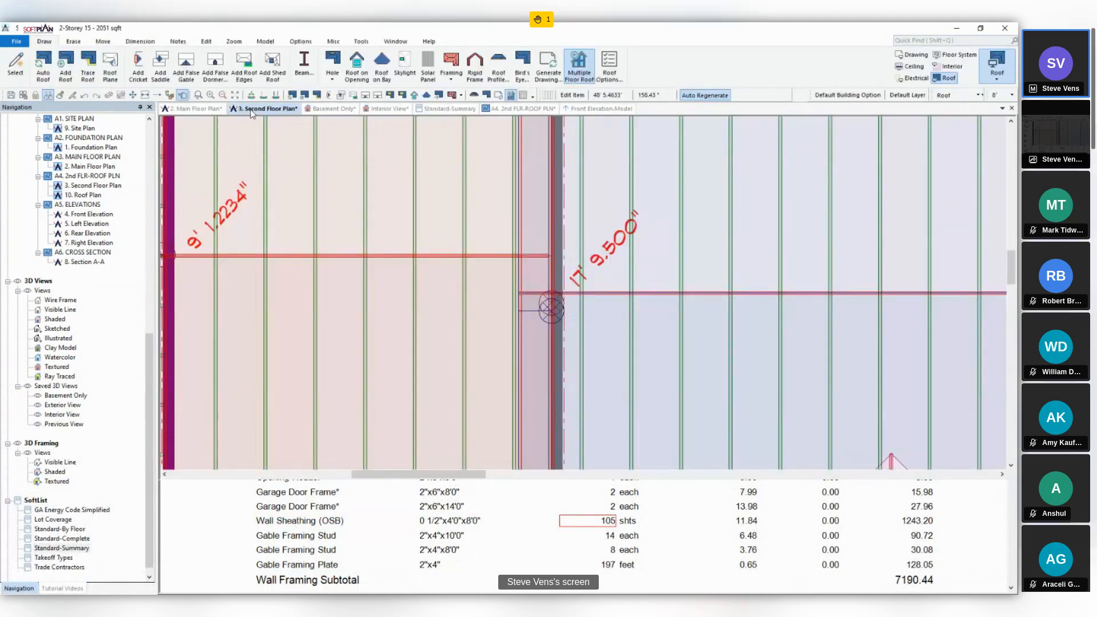
double_click(551, 304)
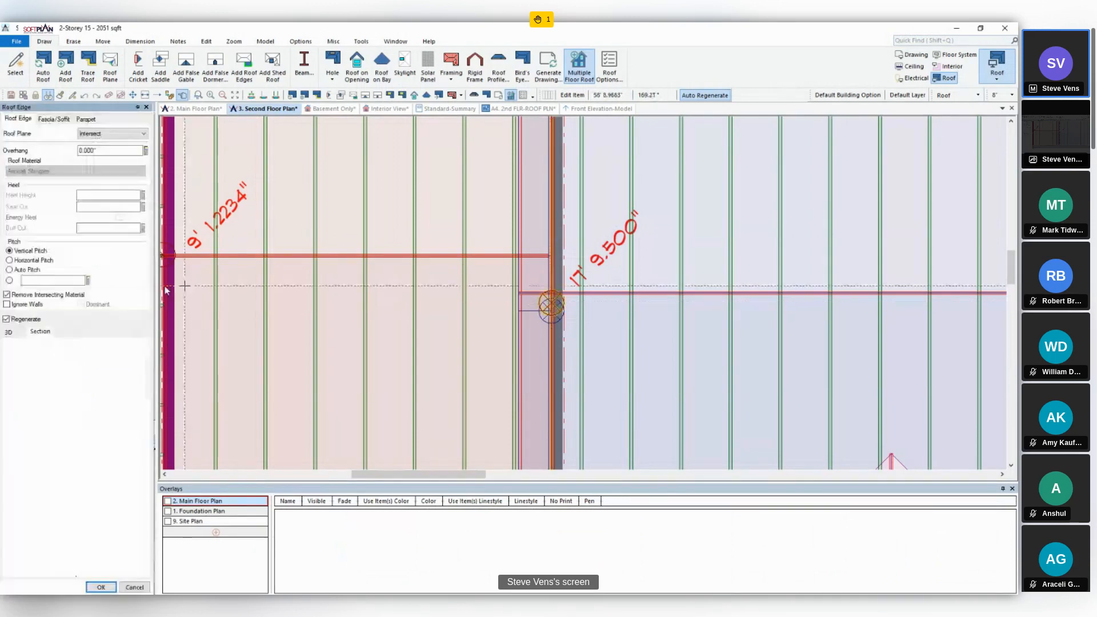
click(7, 294)
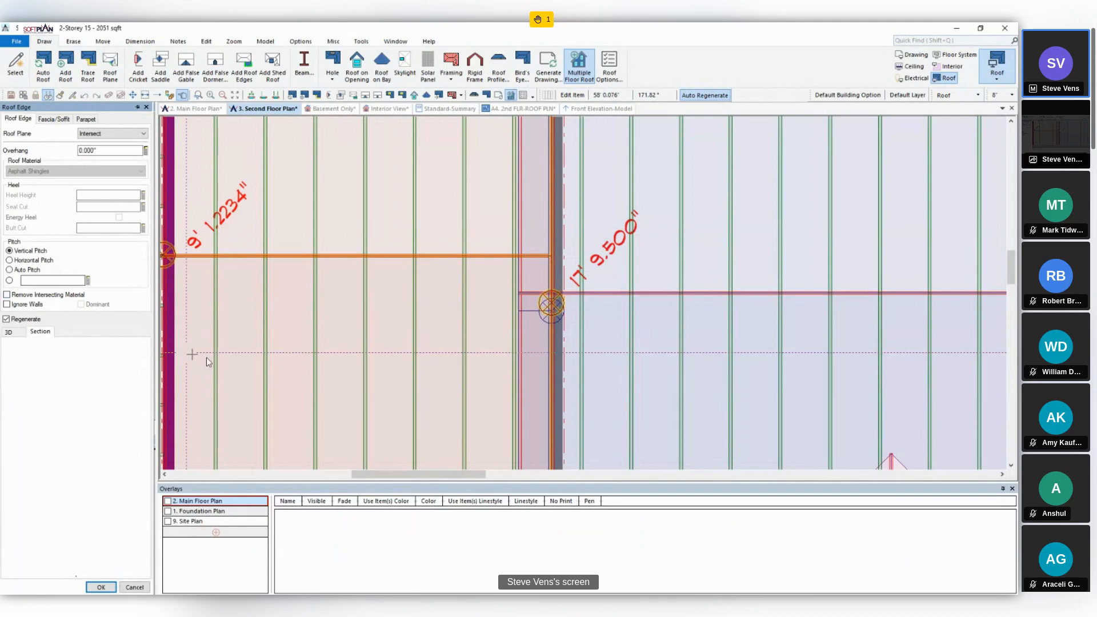
scroll(206, 358, down, 3)
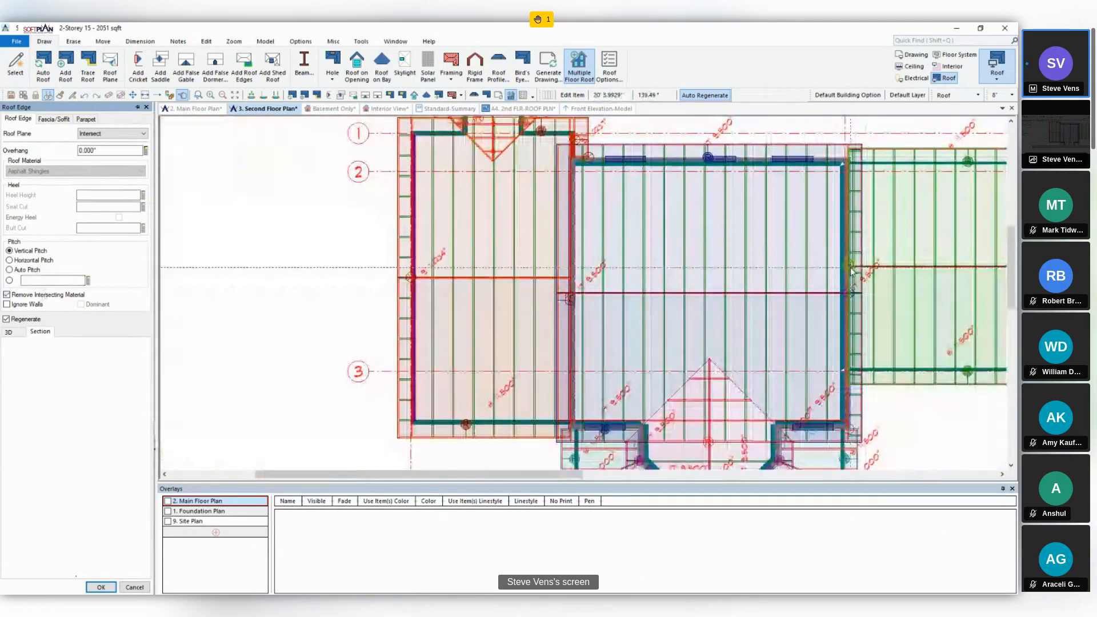
click(851, 268)
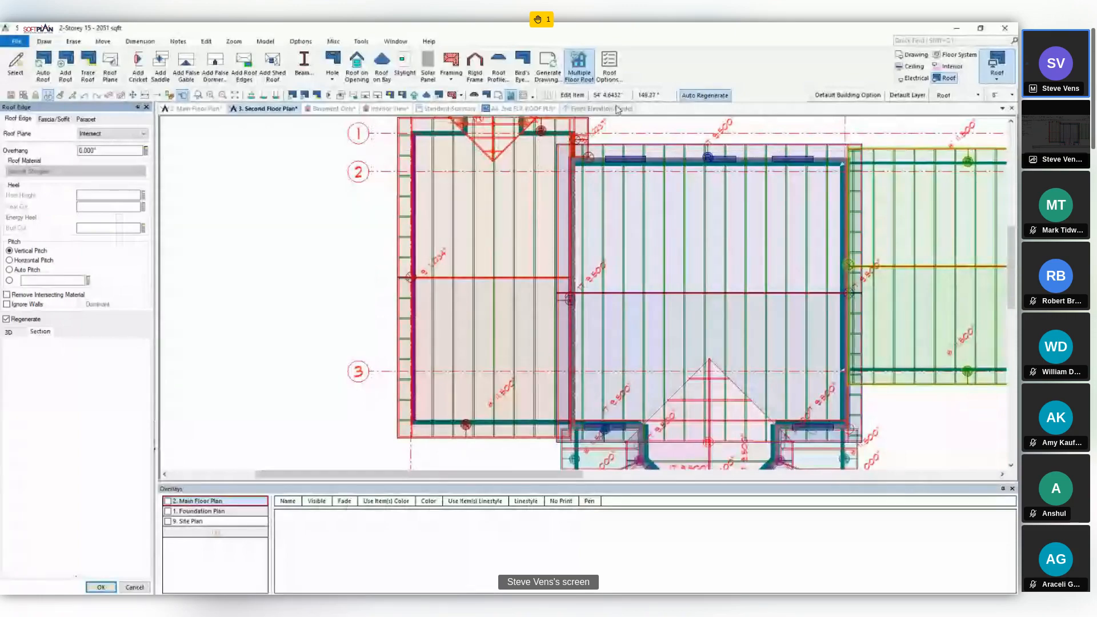
- Search the Standard-Summary report for siding and select the quantity of the Siding row
click(451, 109)
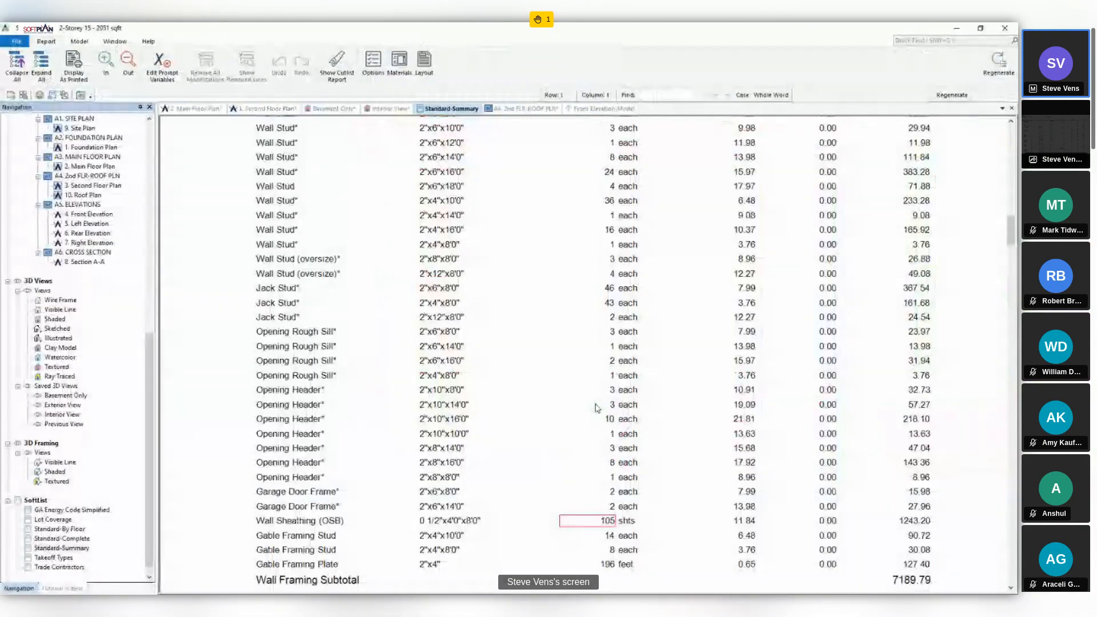
click(673, 95)
text(s)
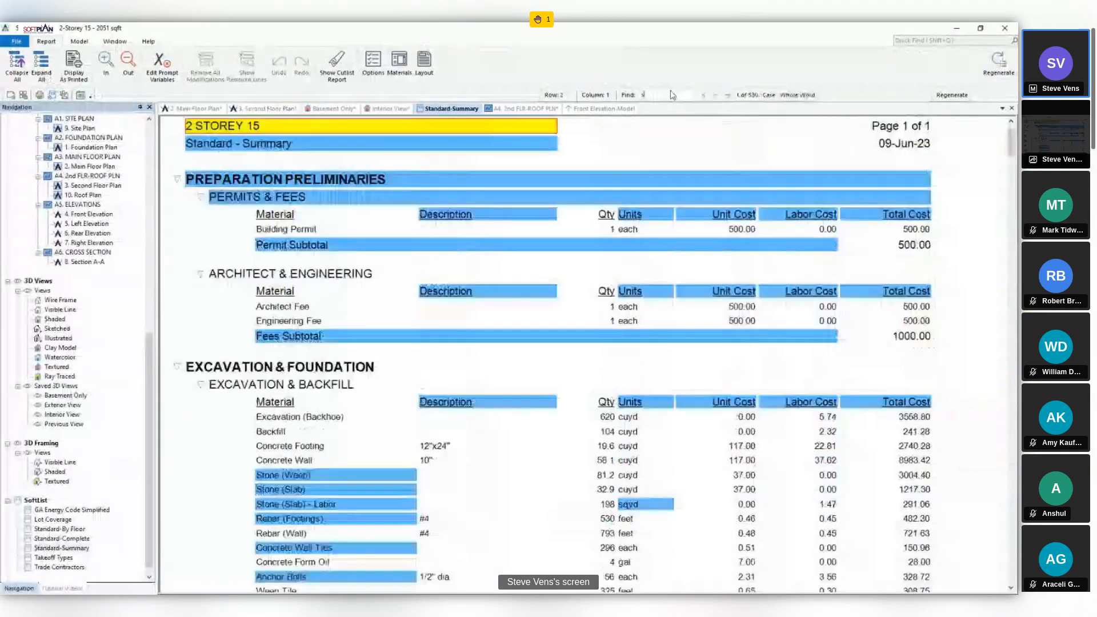
text(iding)
scroll(616, 524, down, 1)
click(614, 522)
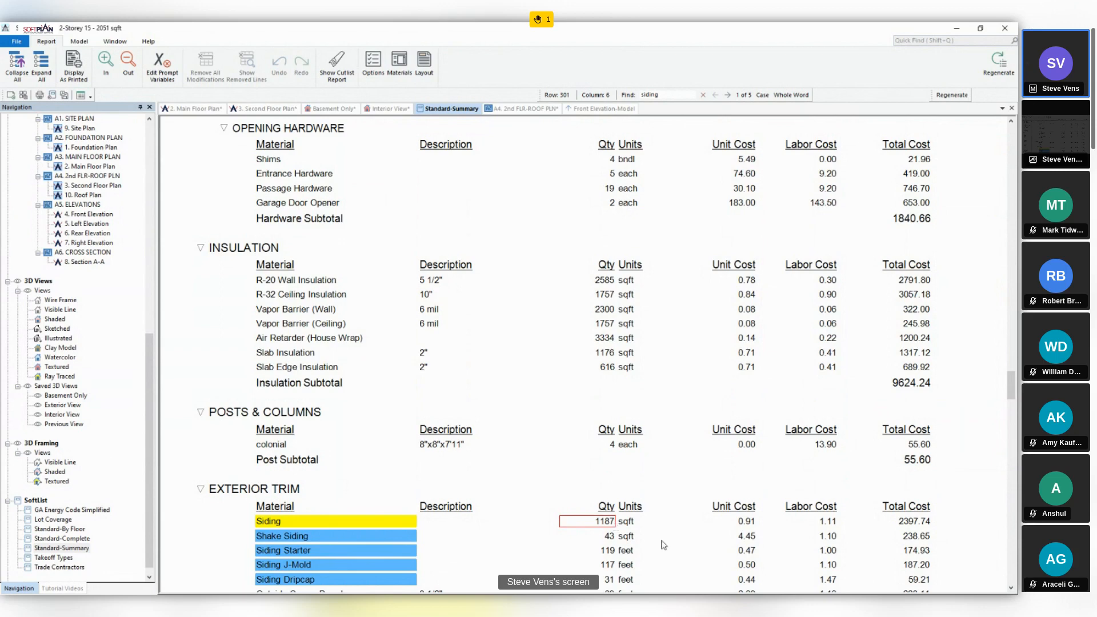
- Open the 9. Site Plan model drawing, reloading it without its unsaved changes
click(263, 108)
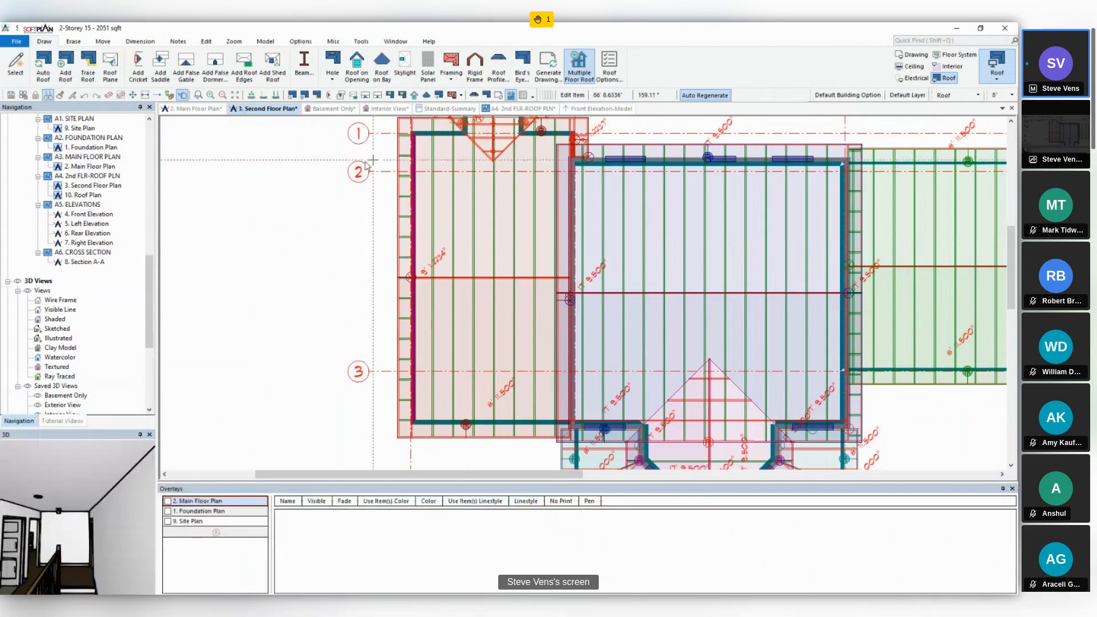
drag(150, 298, 150, 201)
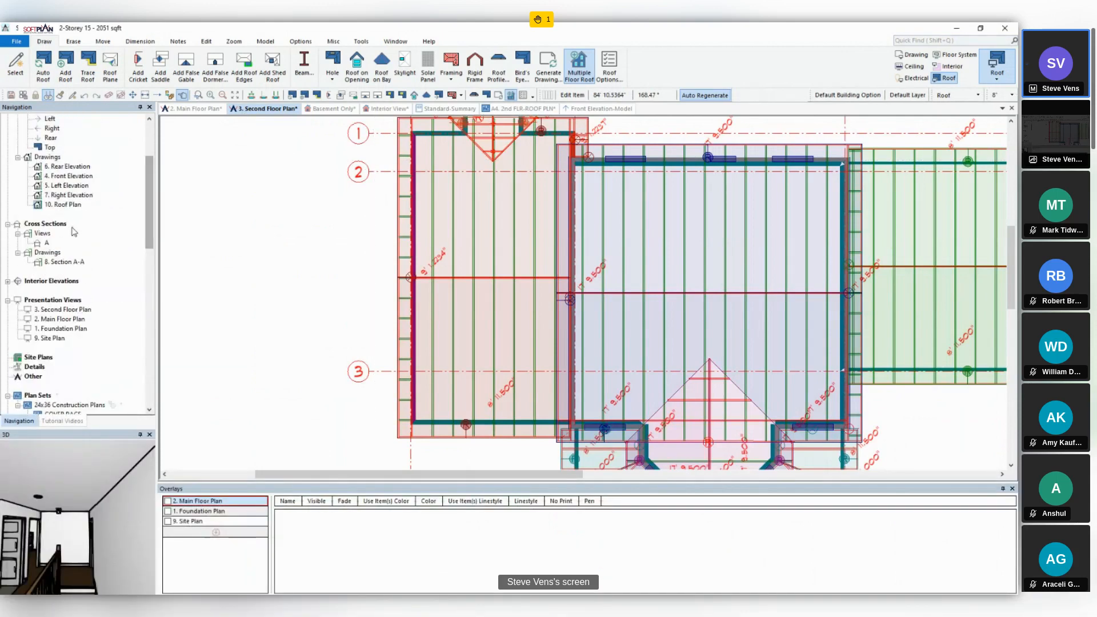
scroll(92, 231, up, 4)
double_click(55, 158)
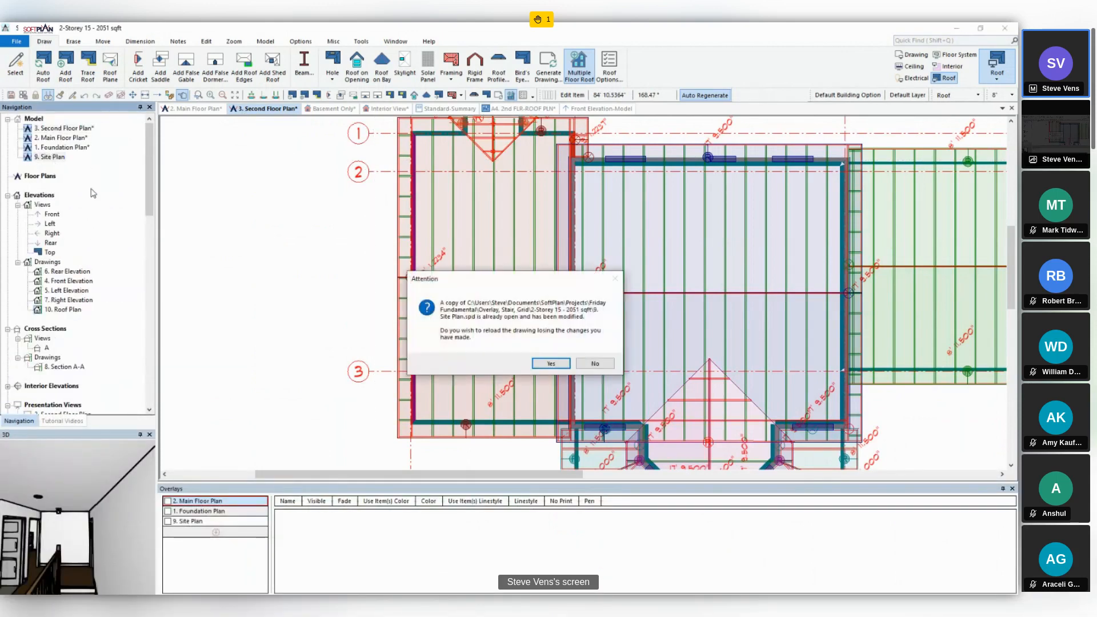
click(546, 364)
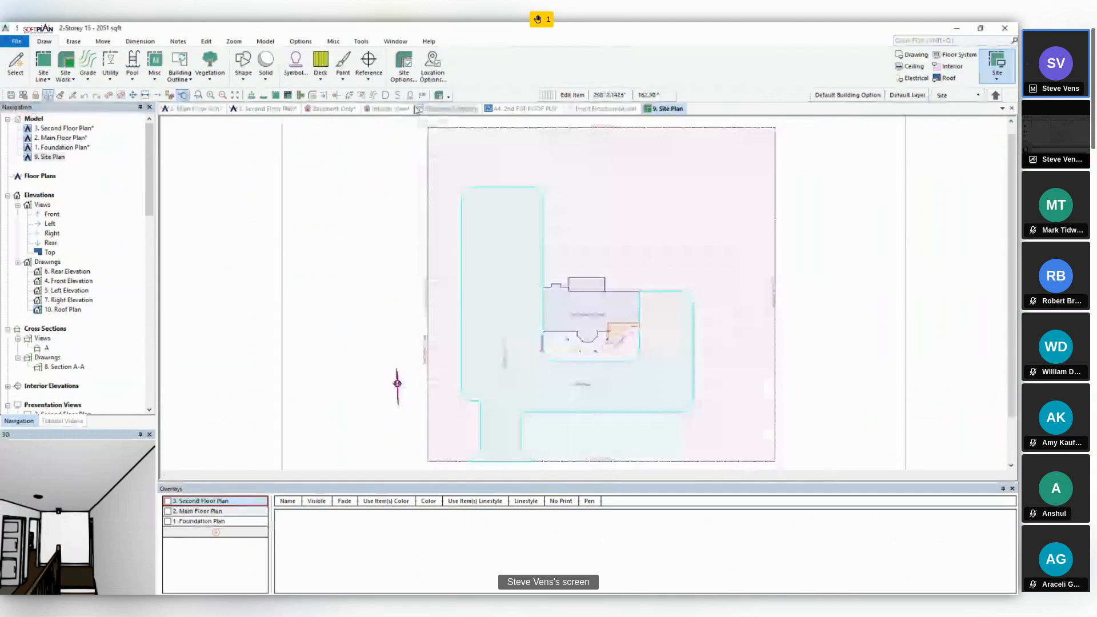
- Make the Geo-location Point visible in the site plan and view it inside the building outline
click(301, 41)
click(15, 63)
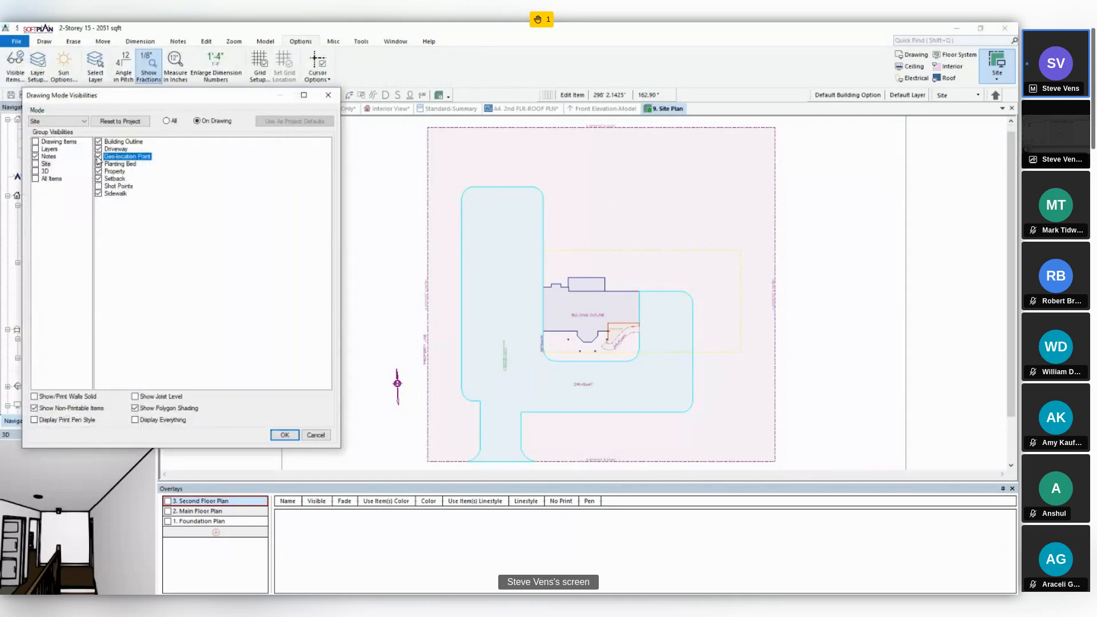
click(285, 435)
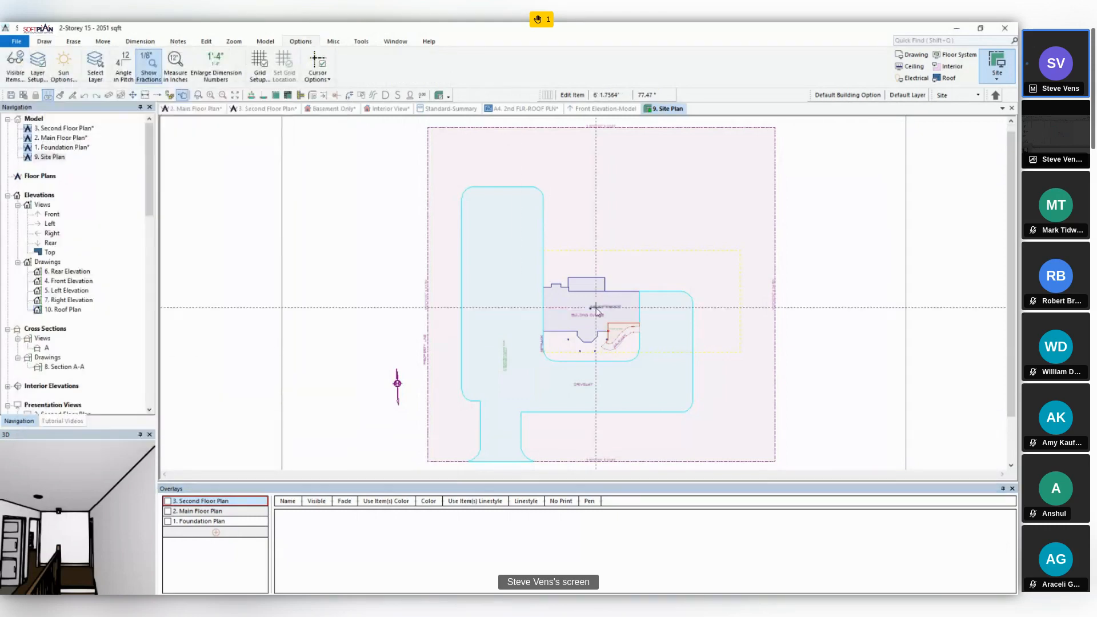
scroll(583, 295, up, 5)
scroll(584, 294, up, 2)
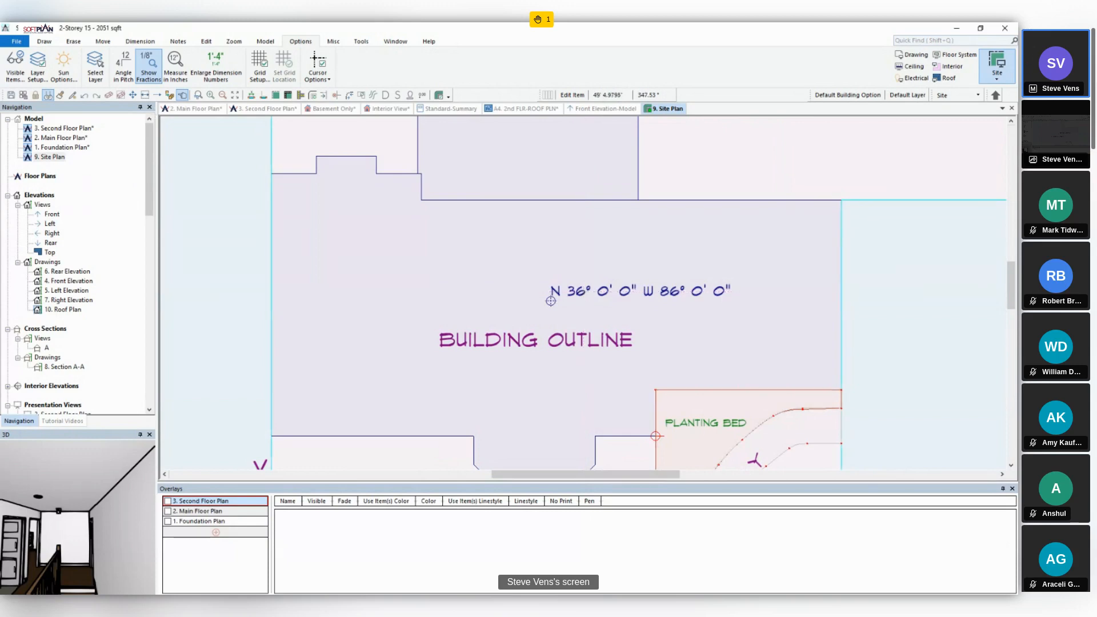
- Check the client's street address in the project information, leaving the project options unchanged
click(16, 42)
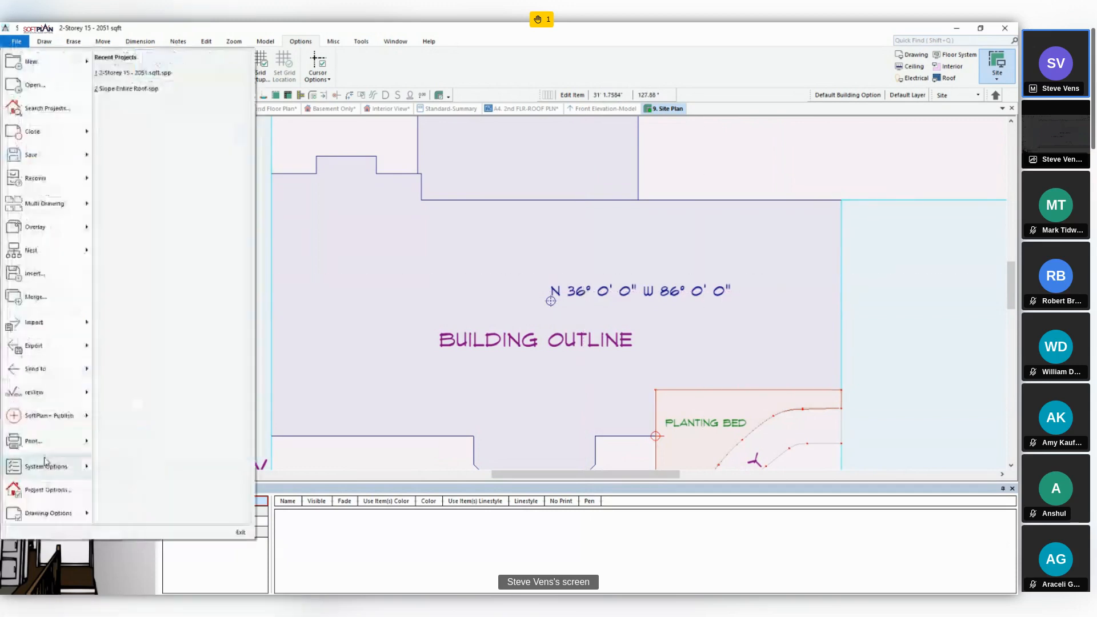
click(48, 491)
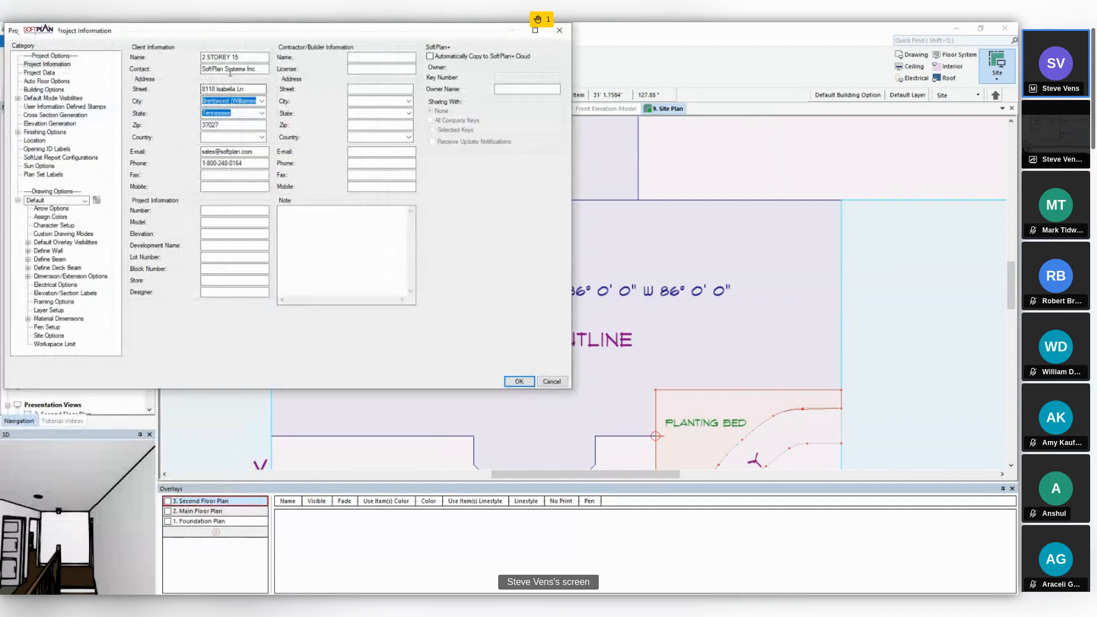
click(253, 90)
click(563, 381)
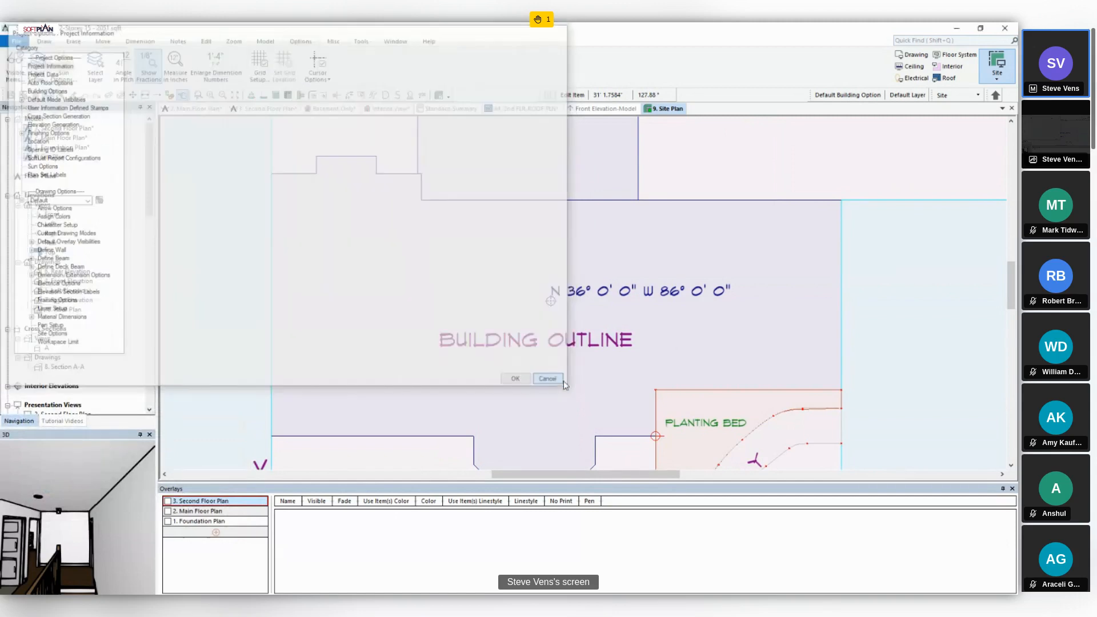
- Switch to Google Maps, find the project's street address in satellite view, and get the coordinates of the lot's lower-left corner
key(alt+Tab)
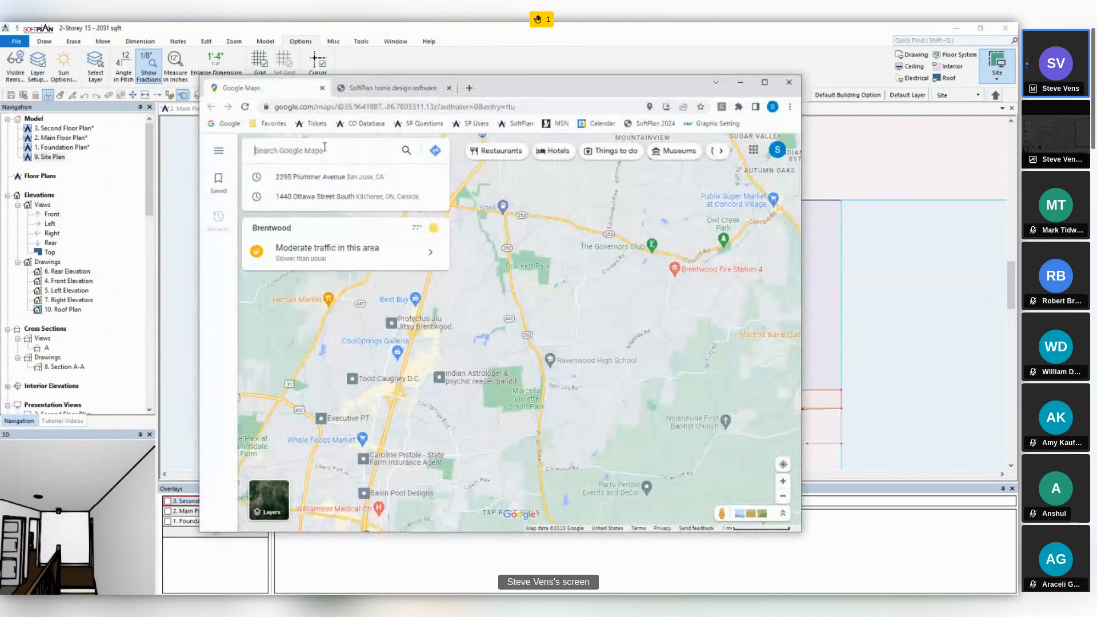
text(8118)
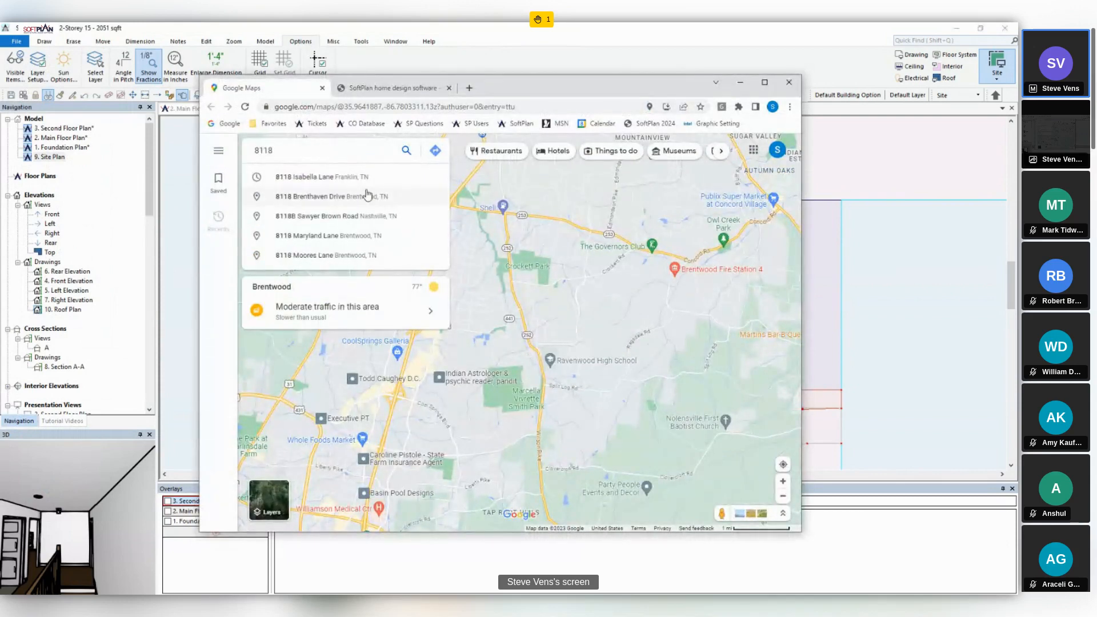
click(360, 183)
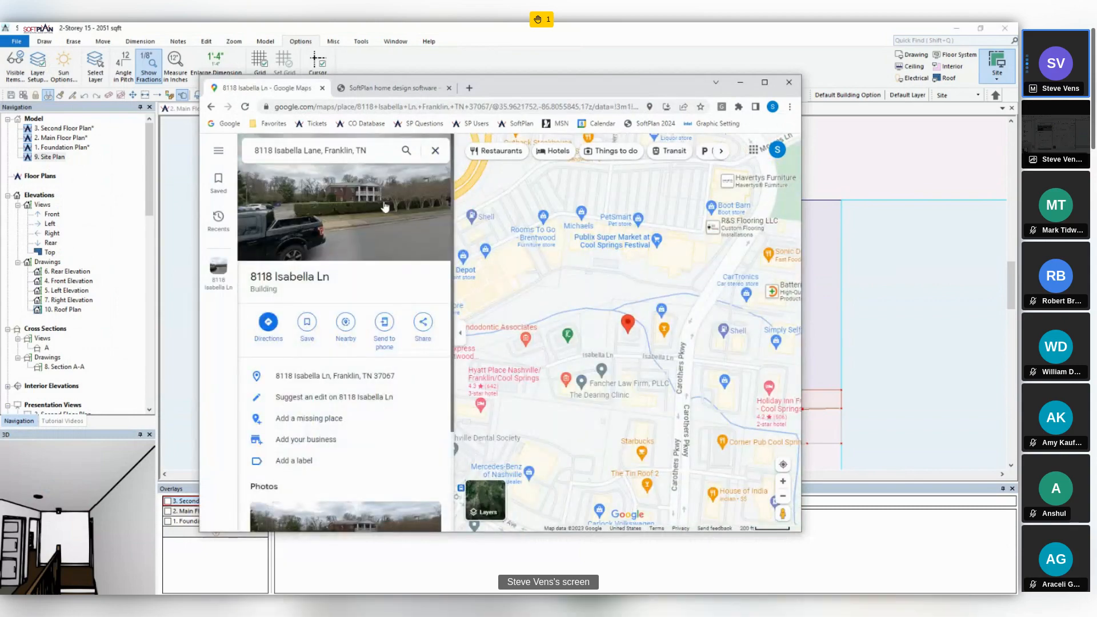
click(493, 513)
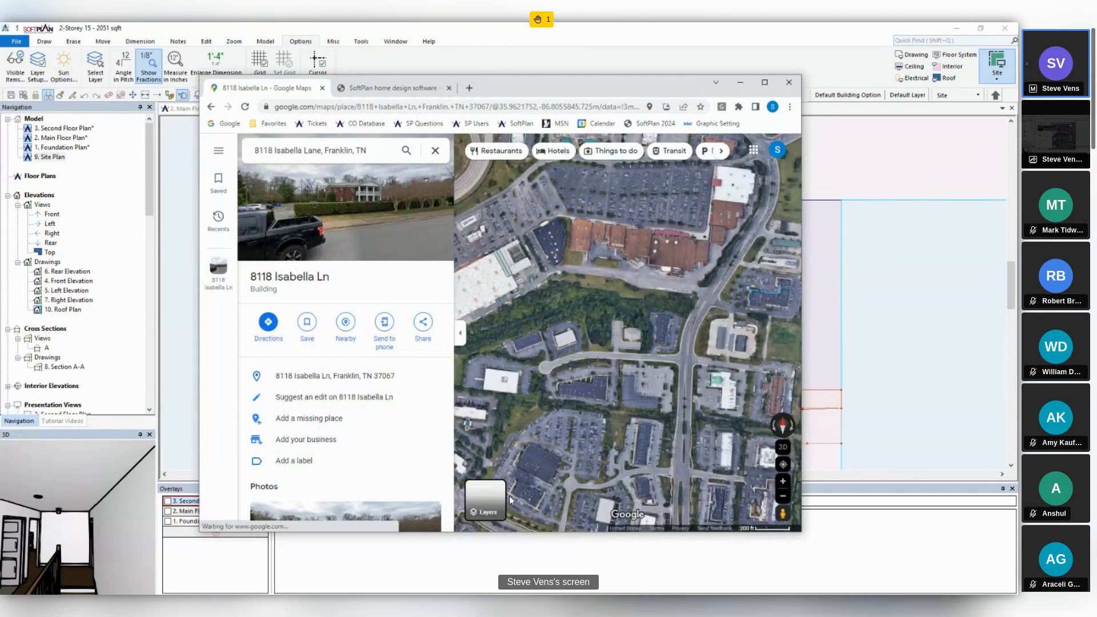
scroll(636, 335, up, 5)
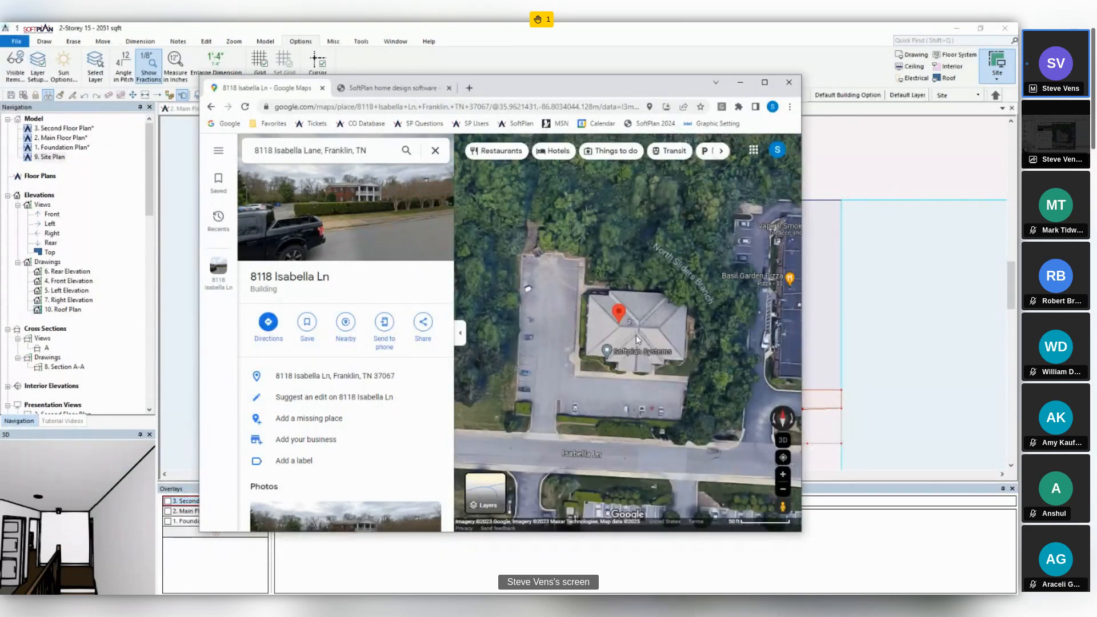
click(495, 430)
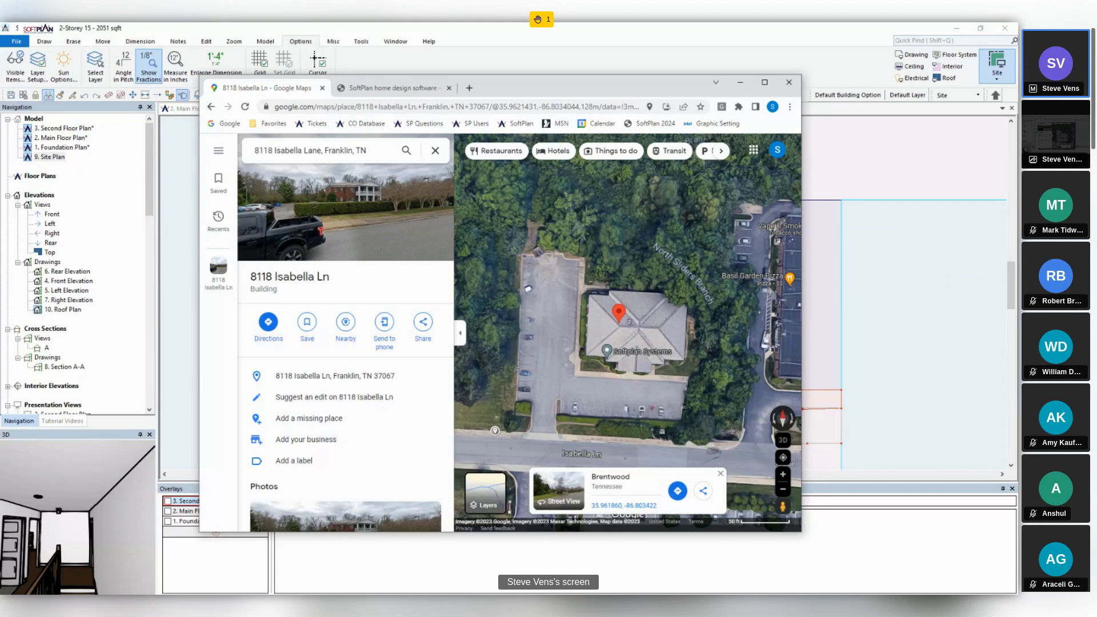
click(740, 83)
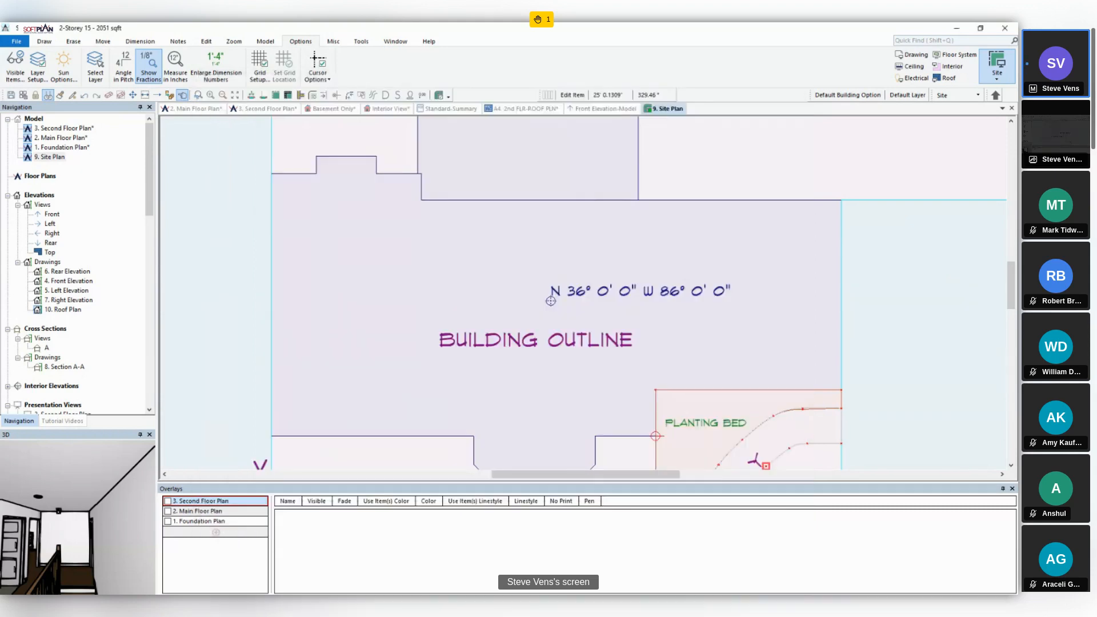
- Set the project's geo-location point to latitude 35.961863 and longitude -86.803417 in decimal degrees
click(17, 42)
click(64, 490)
click(35, 141)
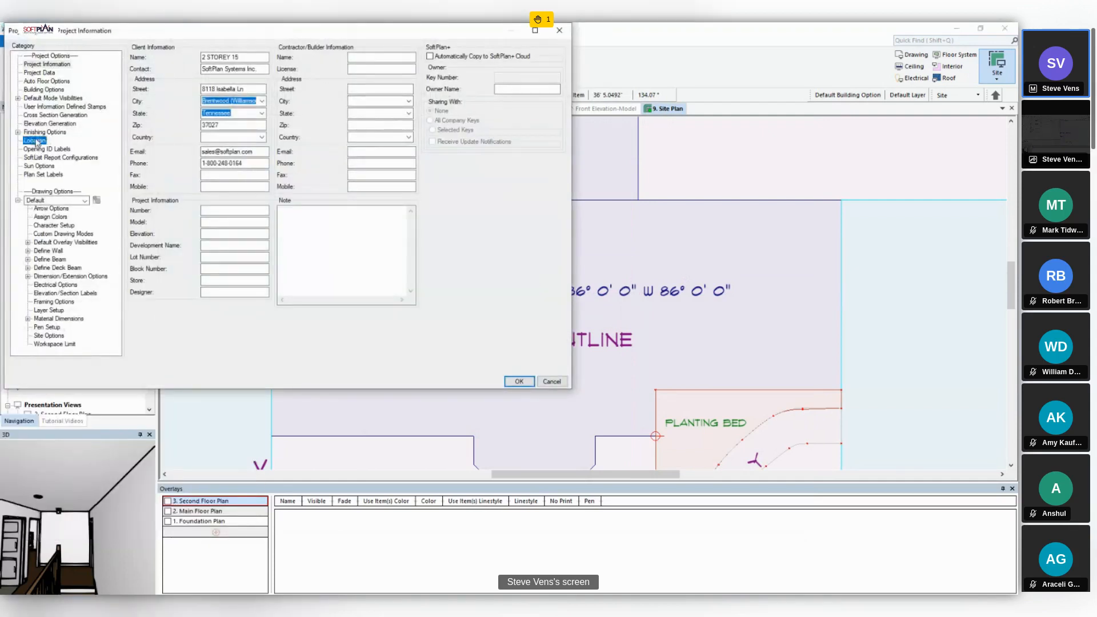
double_click(243, 117)
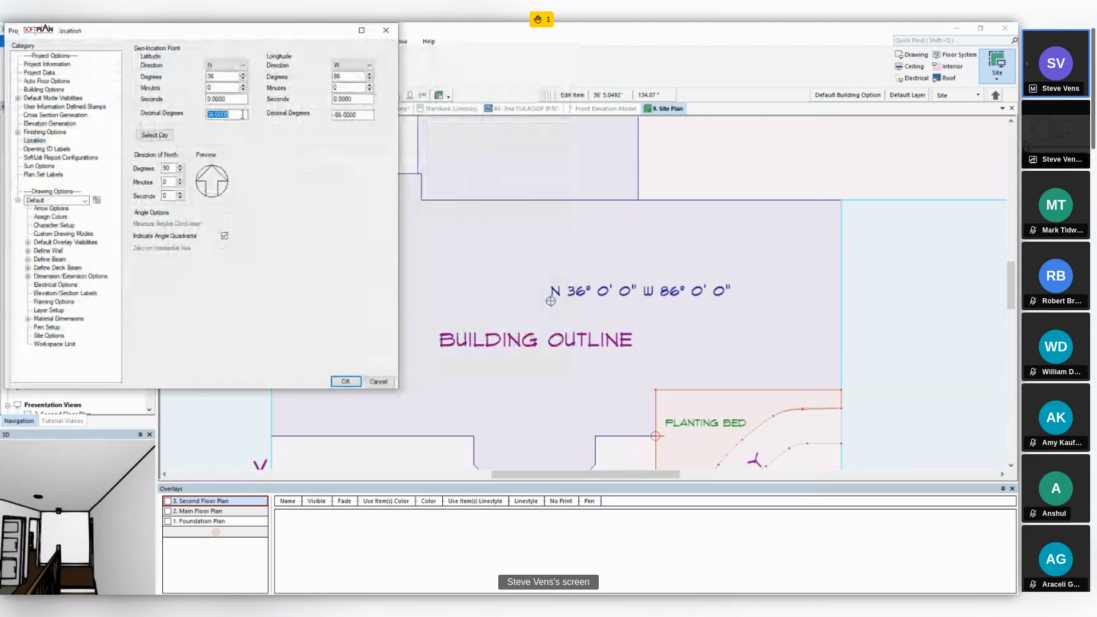
text(35)
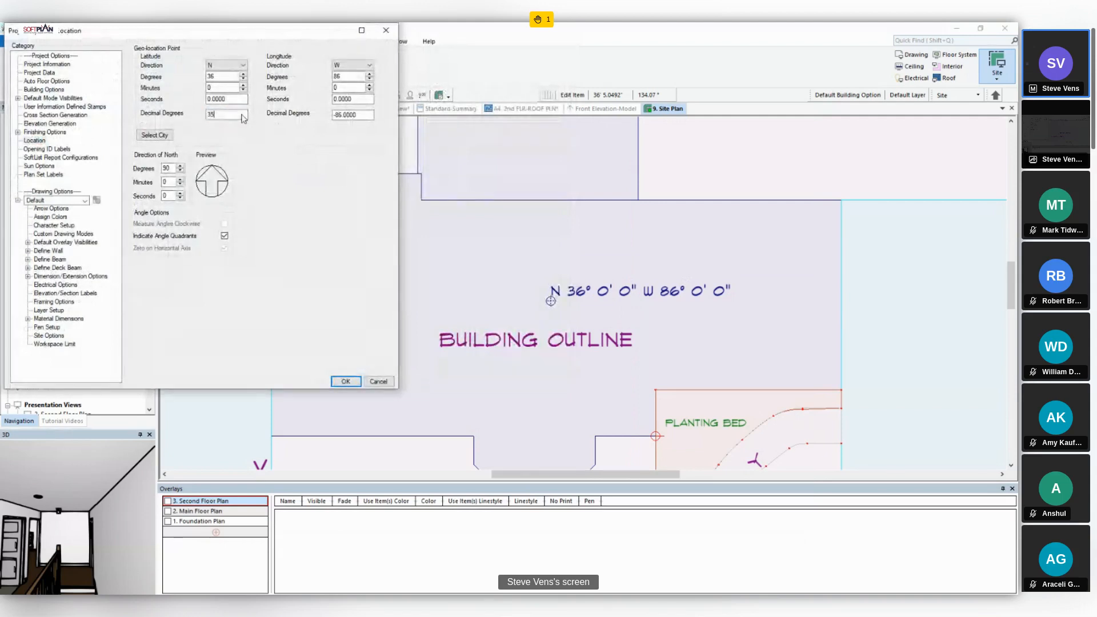
text(.5)
text(618)
text(63)
click(368, 116)
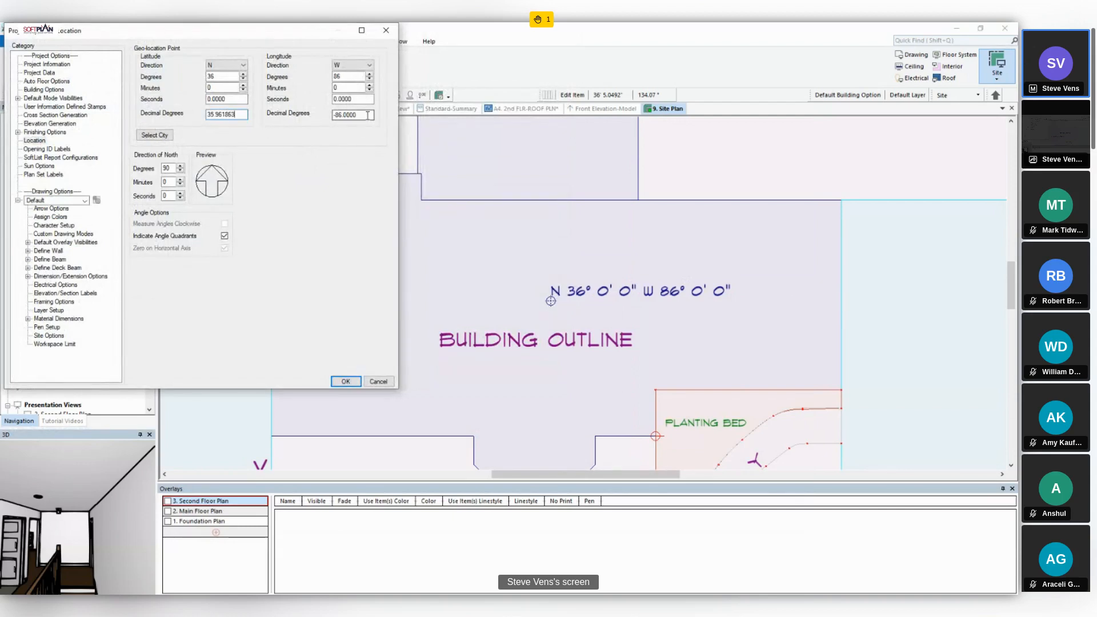
text(-)
text(417)
click(346, 381)
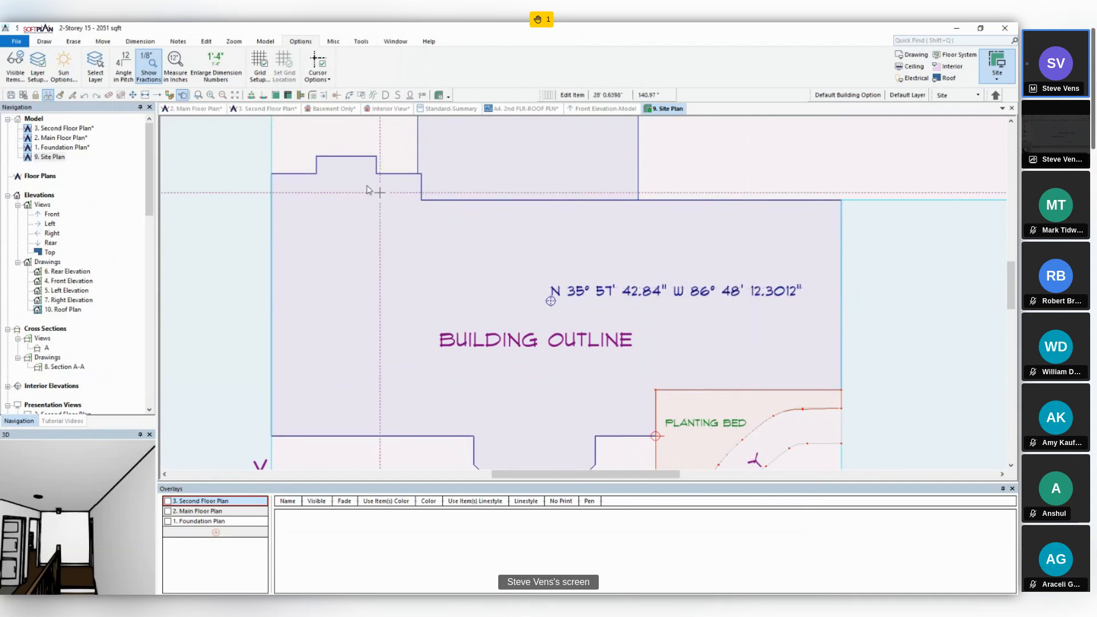
- Move the geo-location point from inside the building outline to the lower-left corner of the property line
click(133, 95)
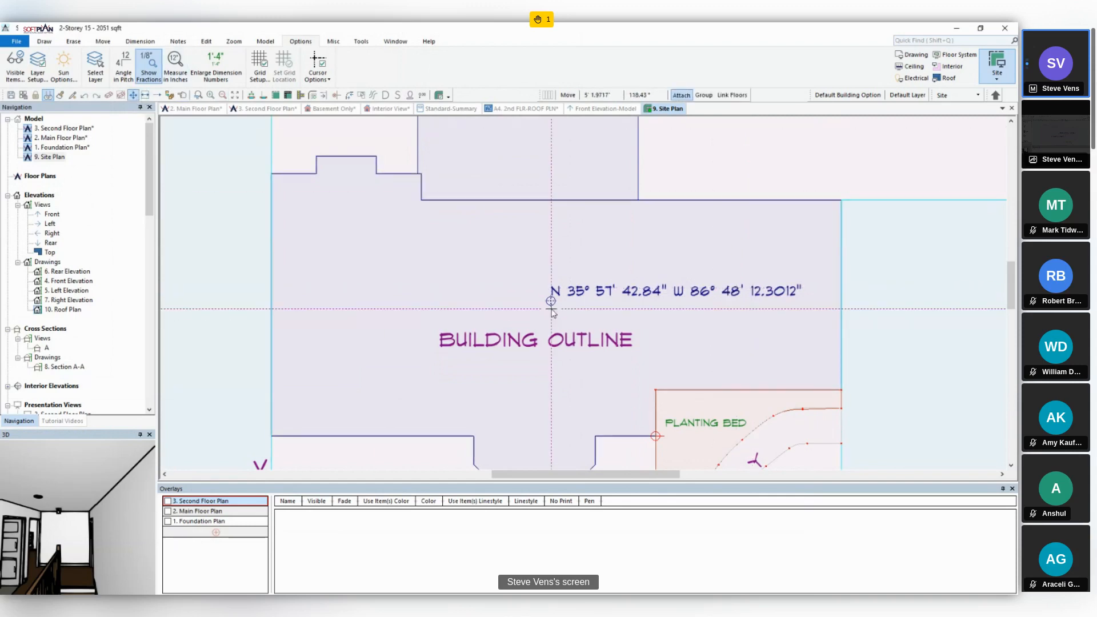
click(550, 302)
scroll(551, 331, down, 3)
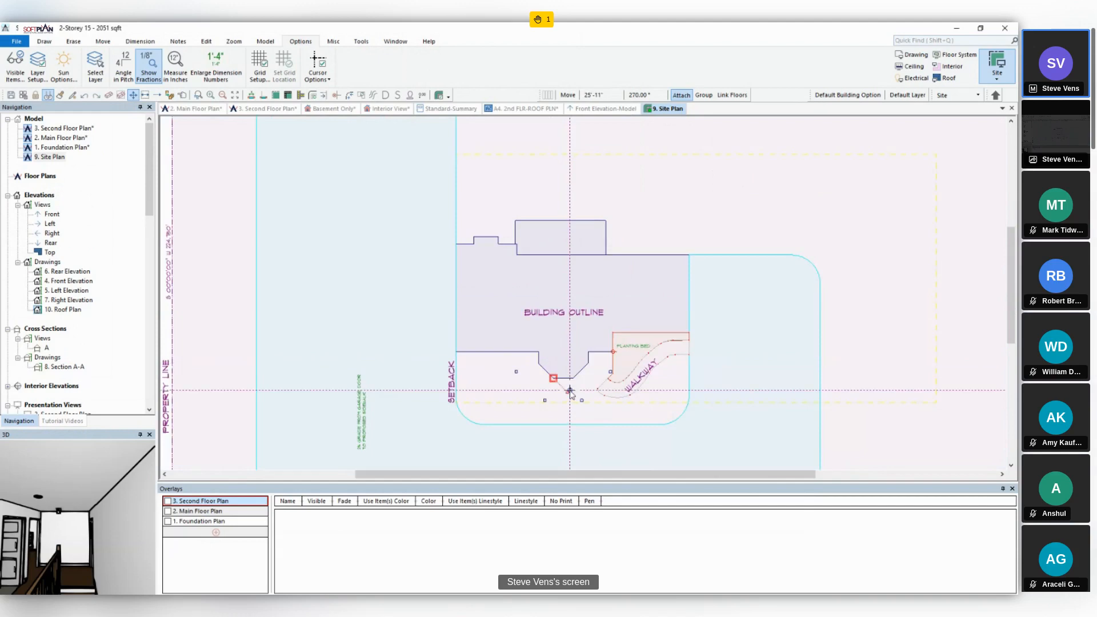
click(571, 378)
scroll(490, 420, down, 4)
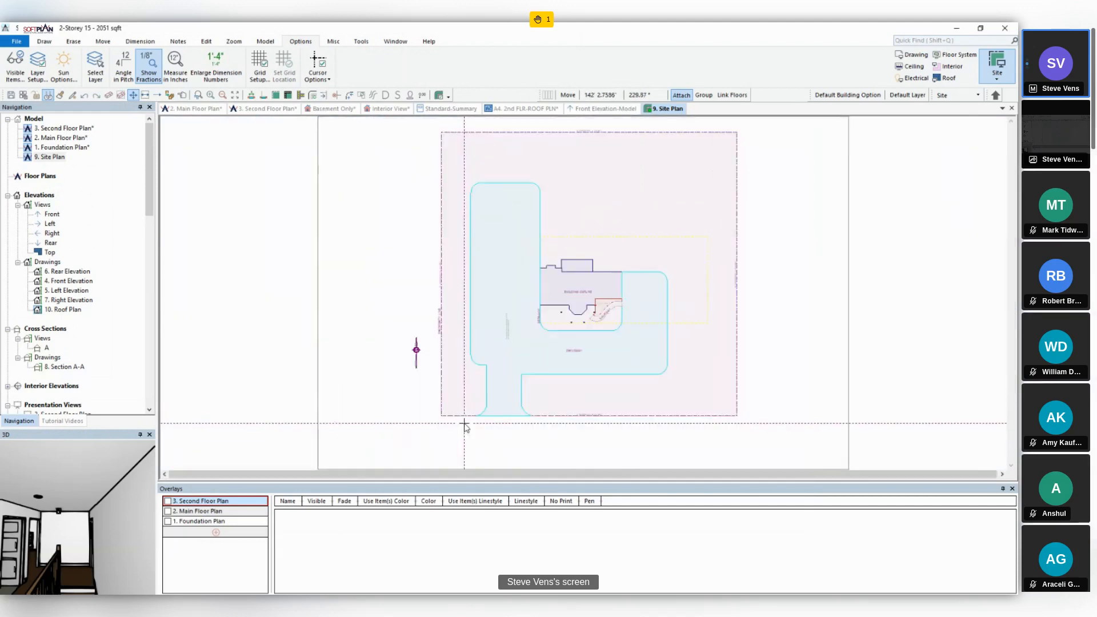
scroll(583, 294, up, 5)
scroll(583, 294, up, 3)
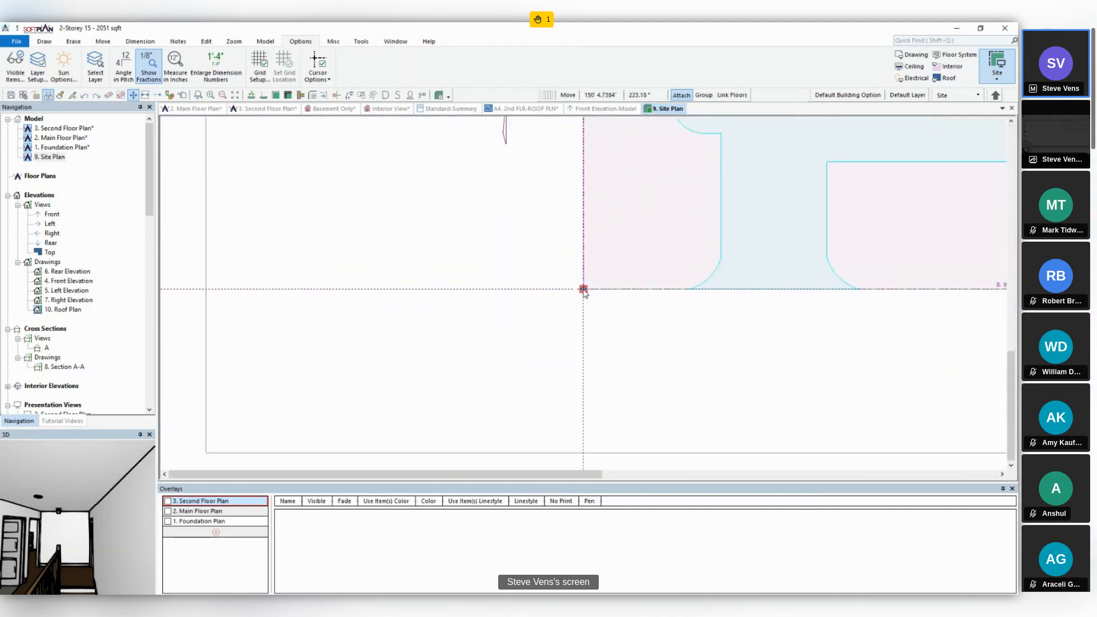
click(584, 289)
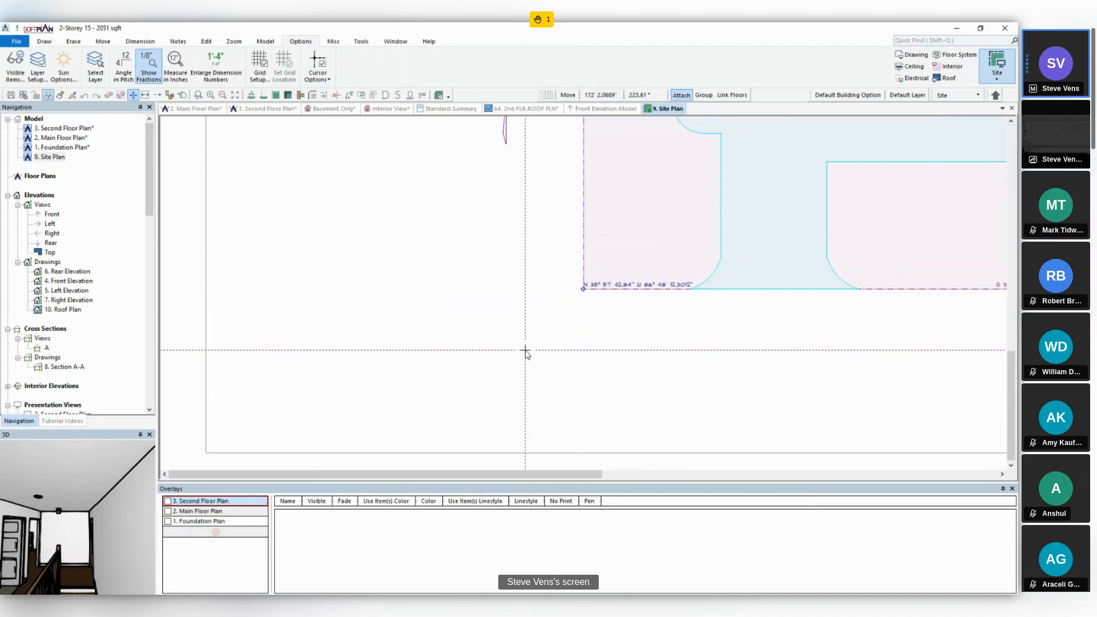
- Add the Google Maps satellite image to the site plan and view it across the whole lot
right_click(521, 229)
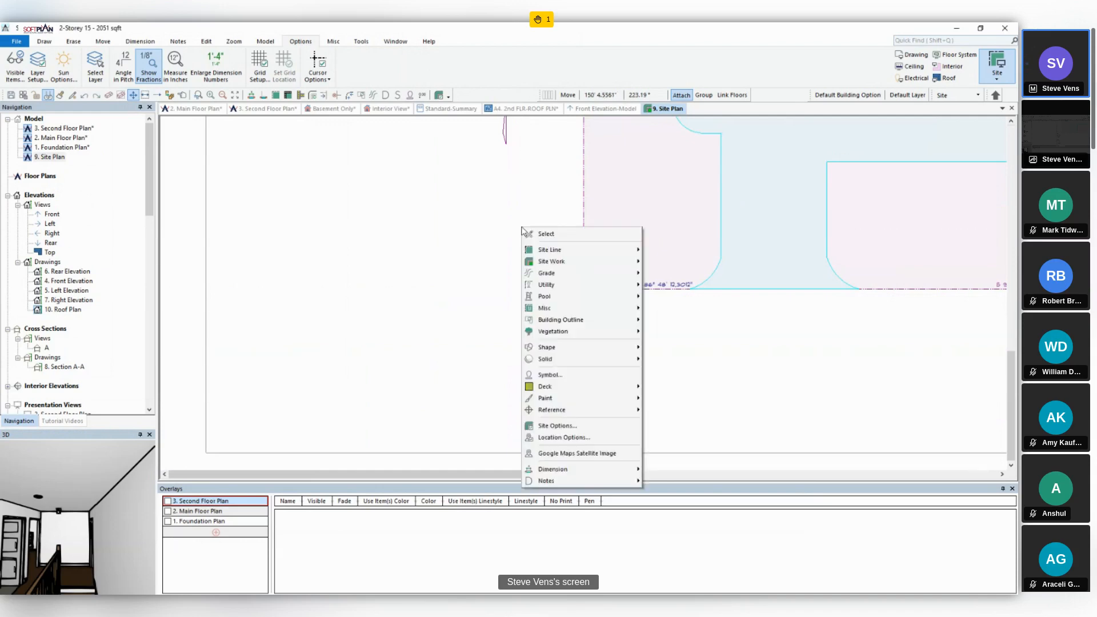
click(574, 455)
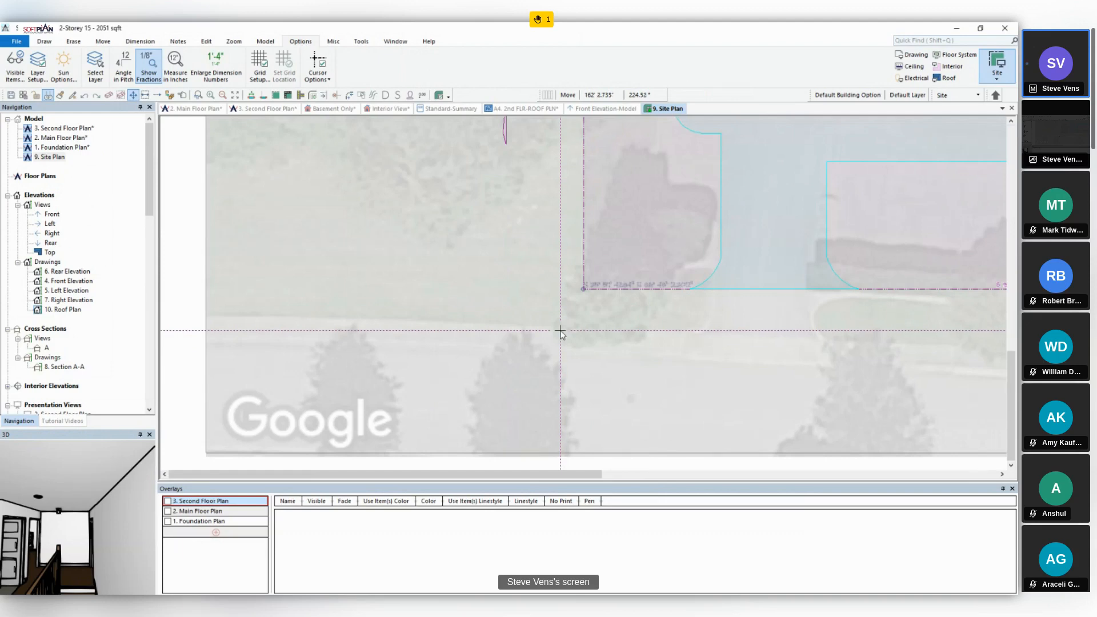
scroll(560, 331, down, 5)
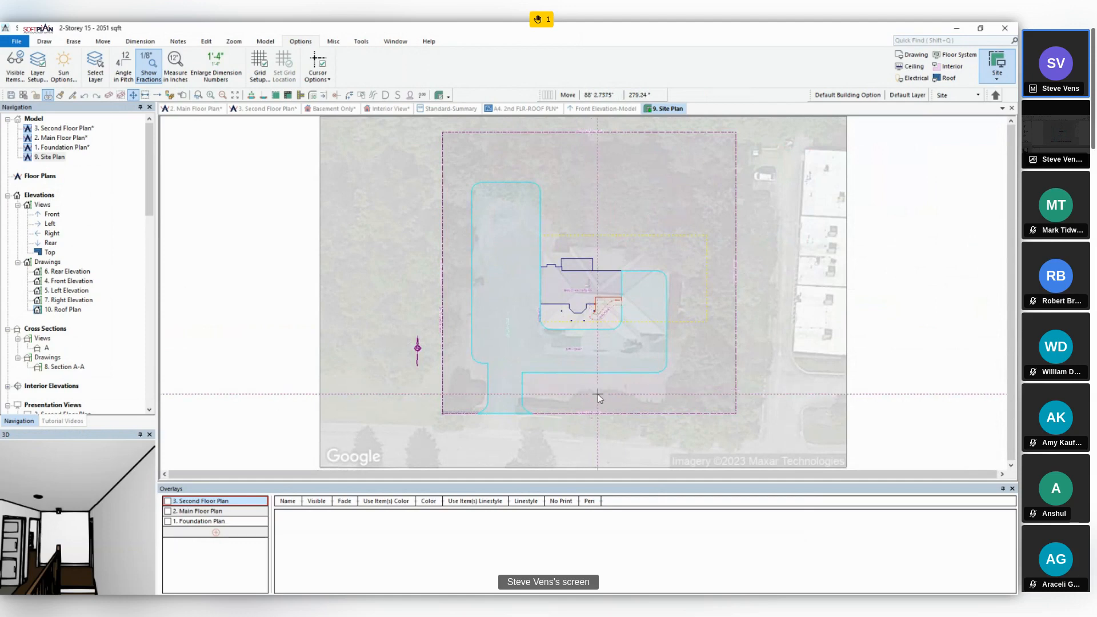
- Set the direction of north to 93 degrees without rotating any drawings
click(996, 94)
text(93)
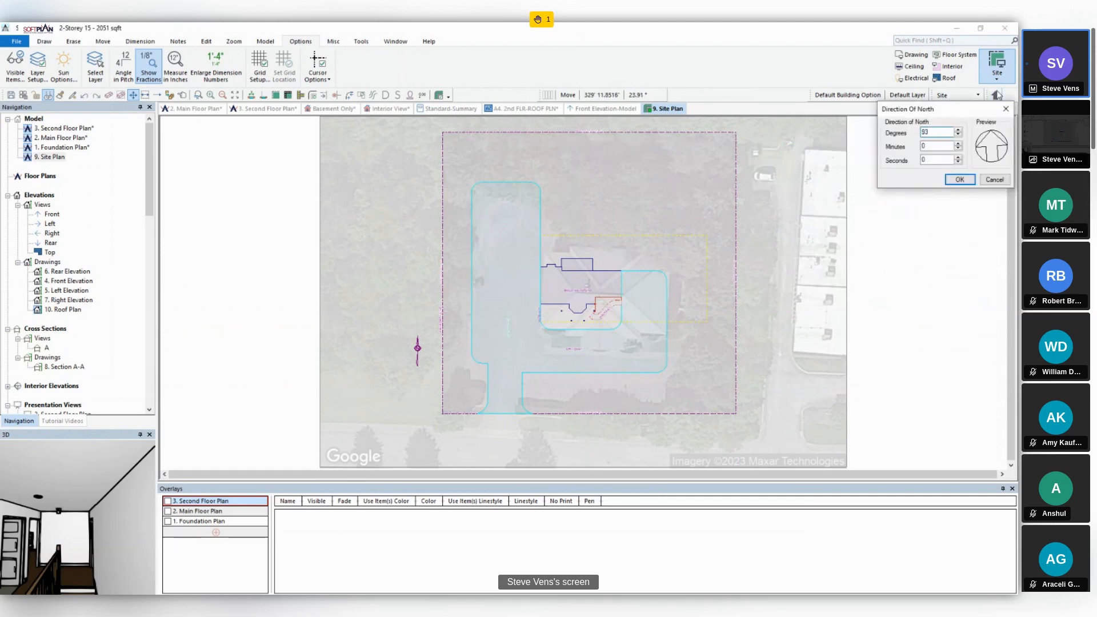
click(959, 179)
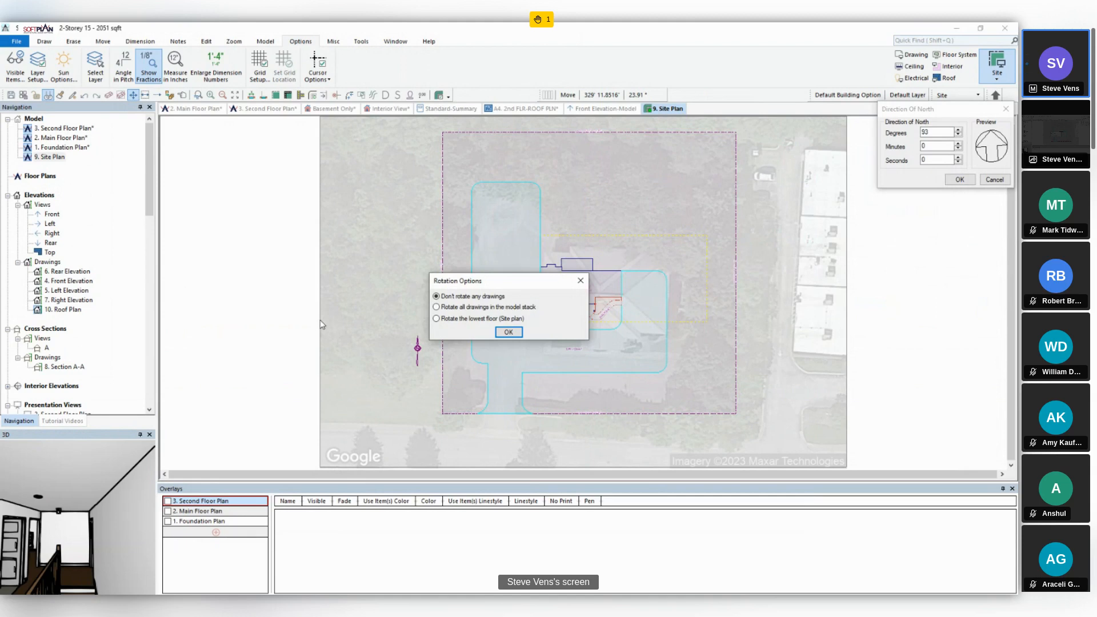
click(508, 332)
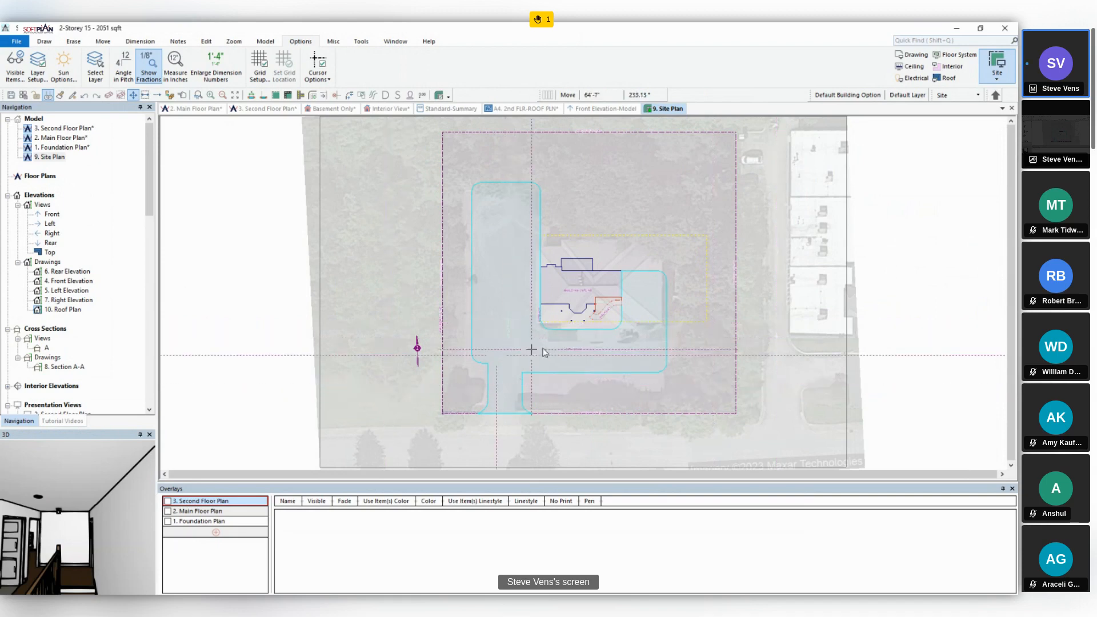
- Turn off fading for the Satellite Image layer and compare the site plan with the Google Maps view
click(915, 99)
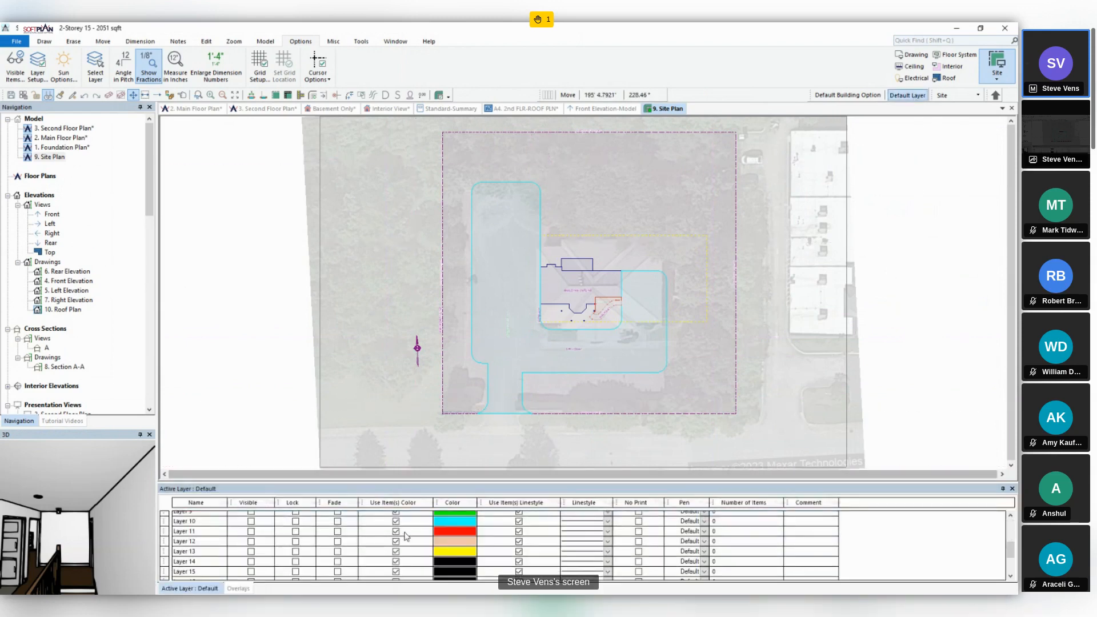
scroll(406, 536, down, 2)
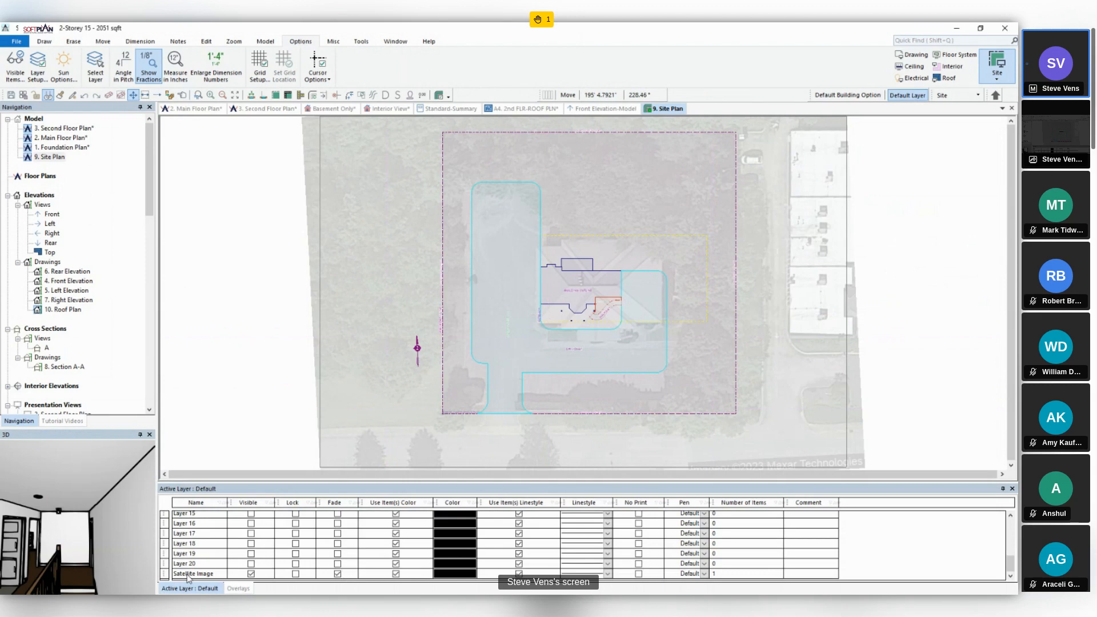
click(337, 573)
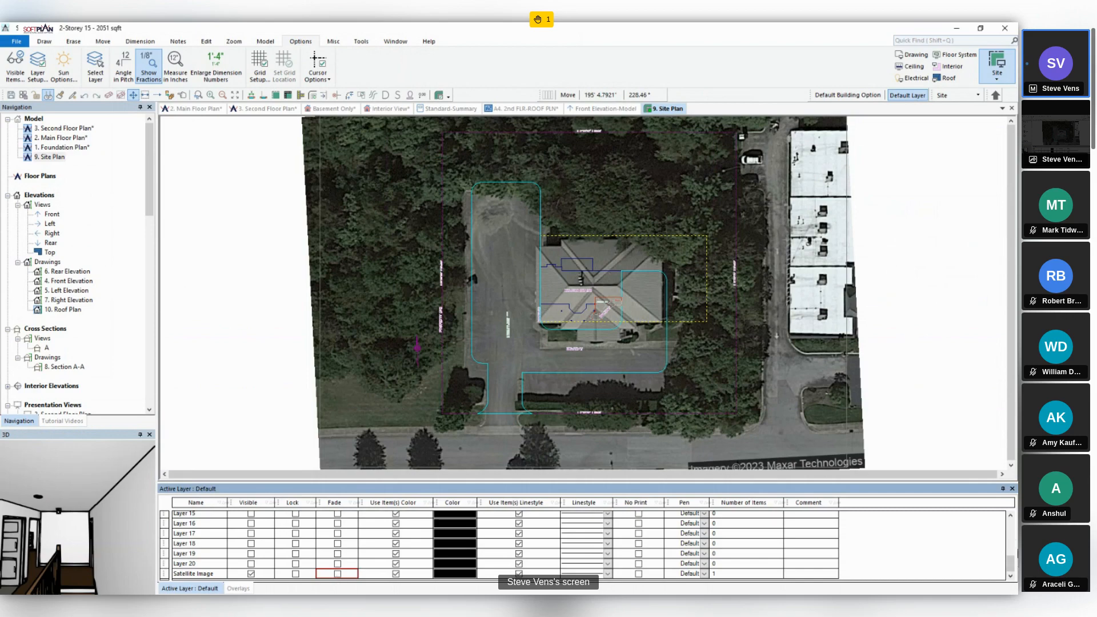
key(alt+Tab)
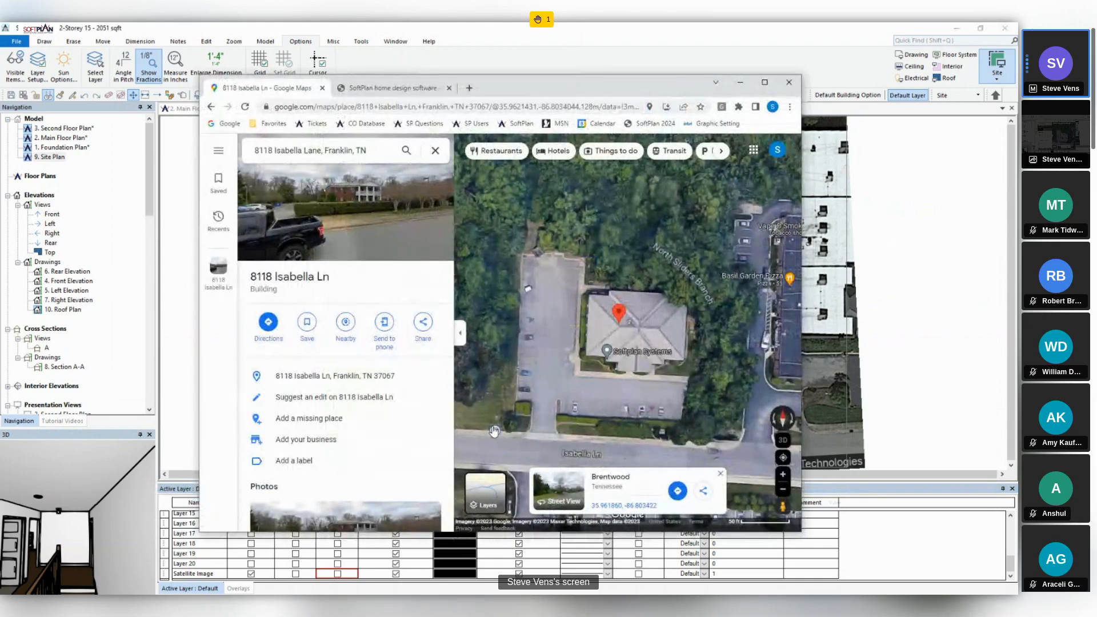
click(959, 352)
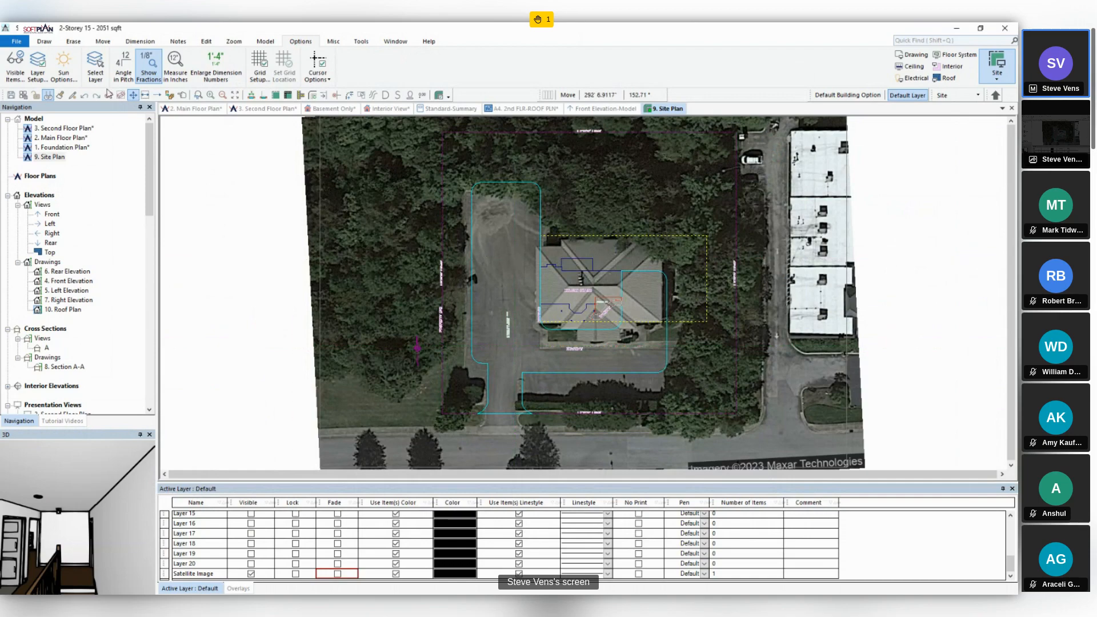
- Open the recent project Slope Entire Roof, saving all unsaved tabs of the current project
click(16, 41)
click(116, 89)
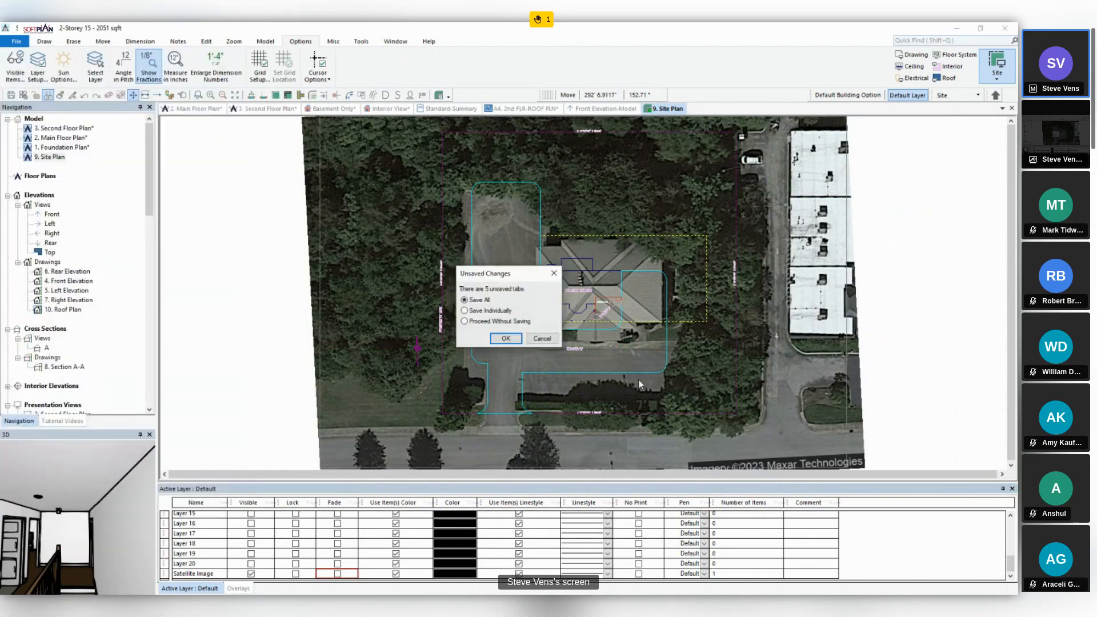
click(507, 339)
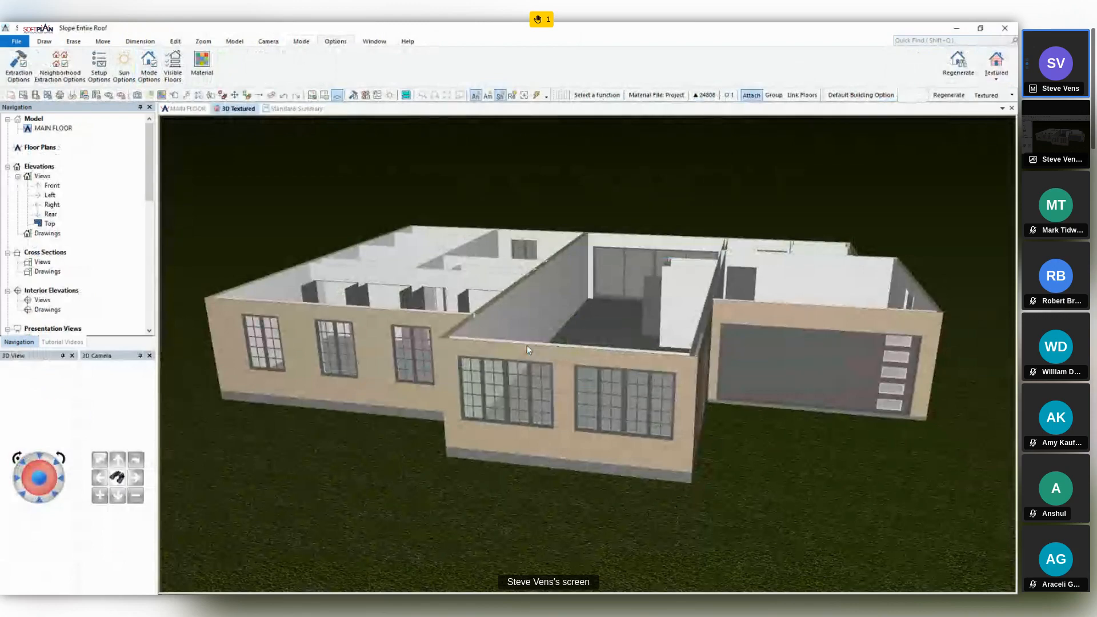
- In the main floor's roof drawing mode, set the default roof pitch to 3 inches and the heel height to 5 inches
click(182, 109)
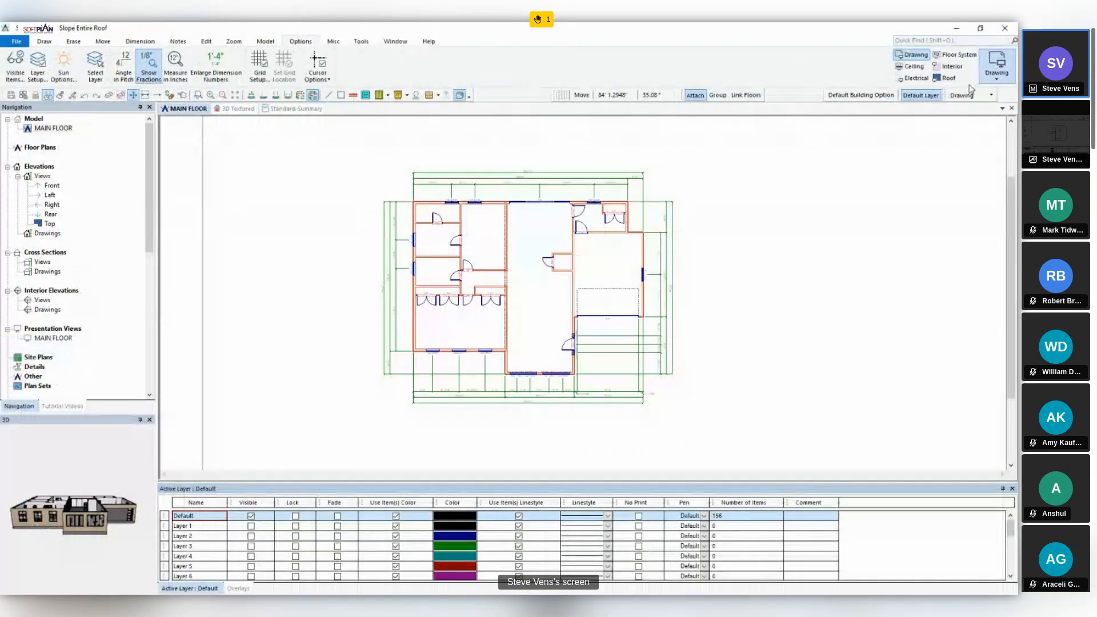
click(947, 77)
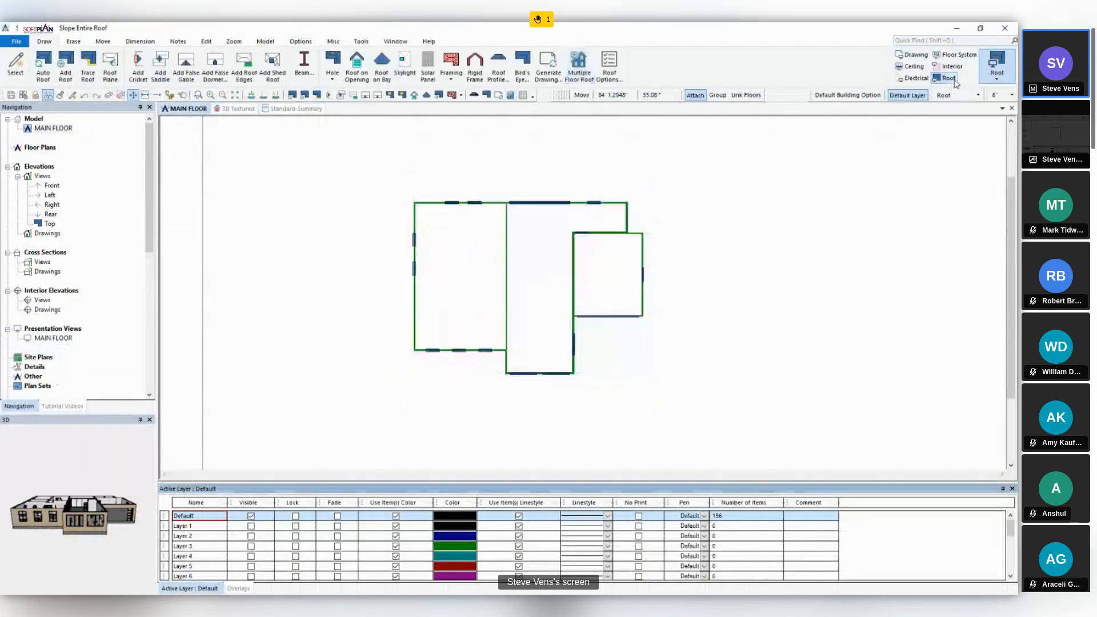
click(599, 69)
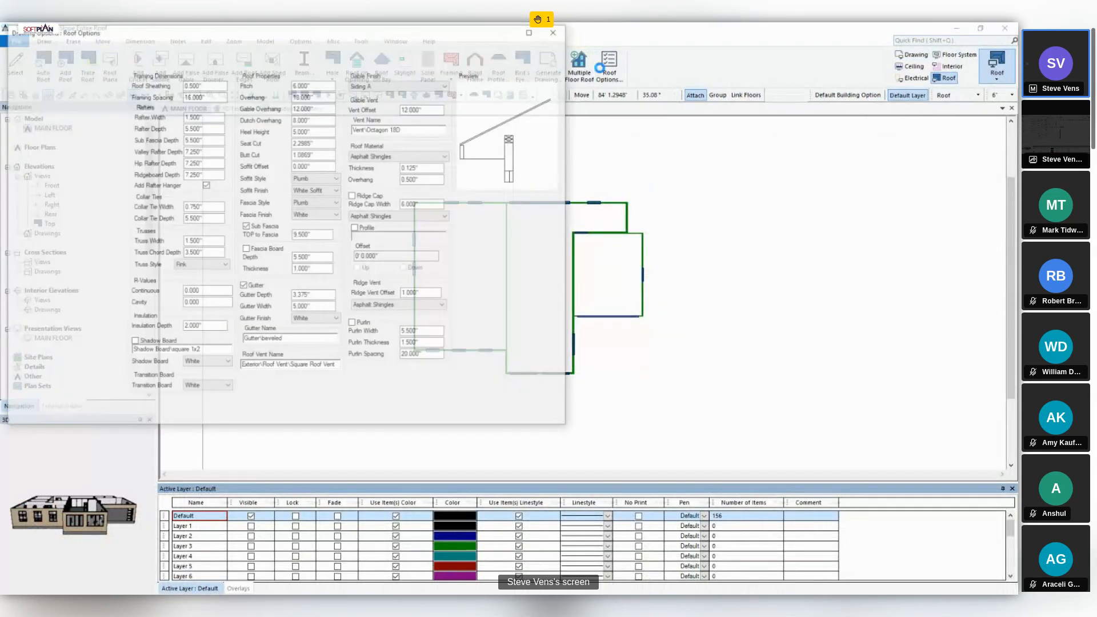
text(3)
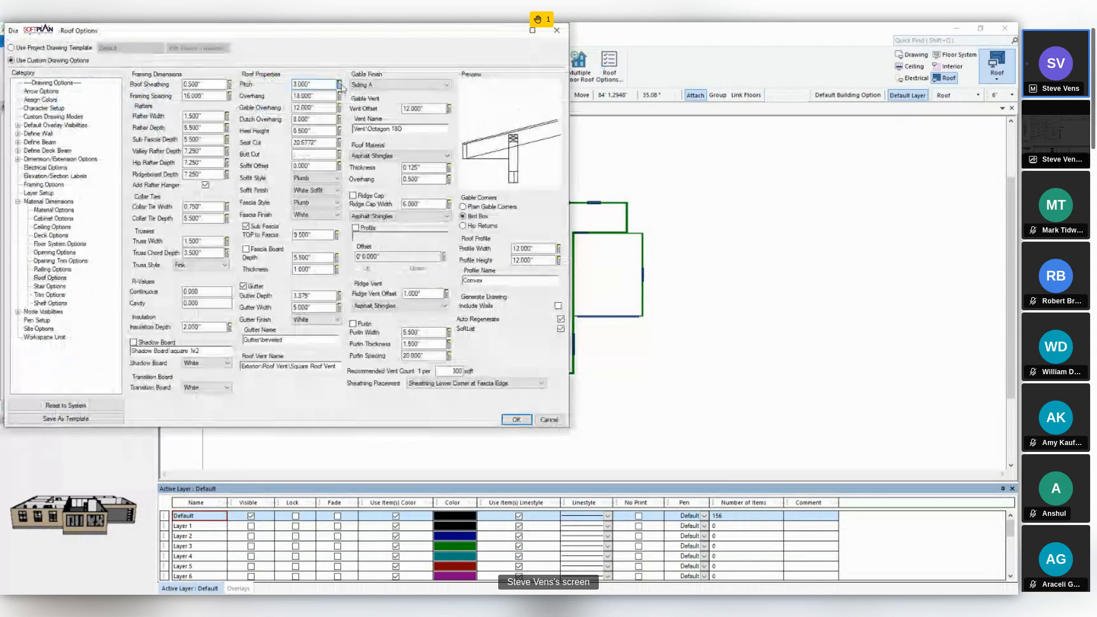
click(329, 131)
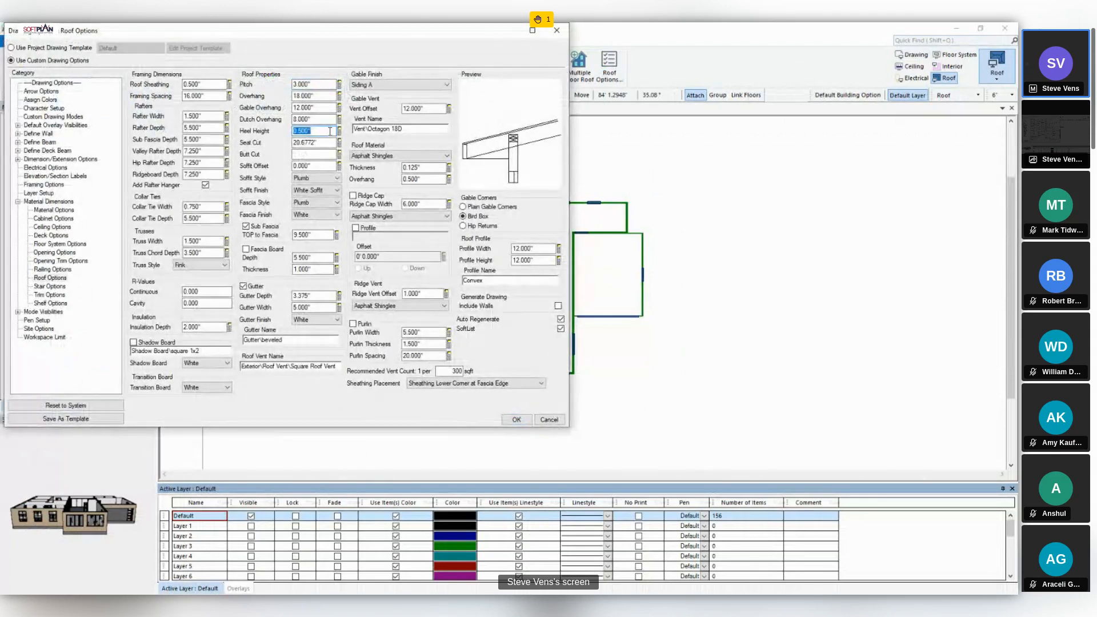
text(5.)
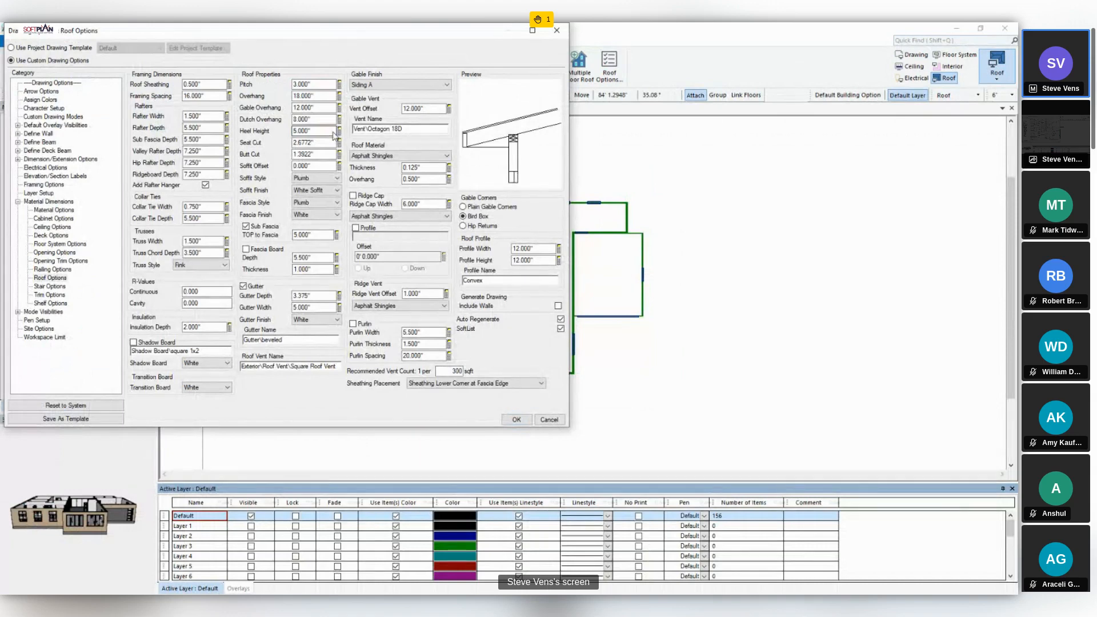
click(508, 421)
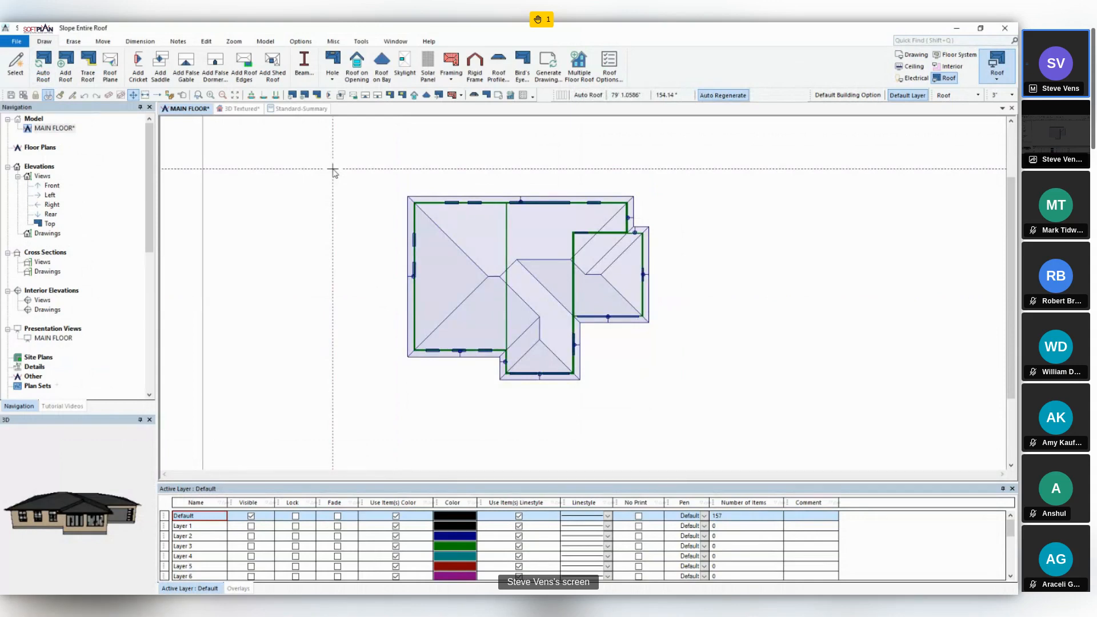
- Try an automatic roof over the whole main floor, checking it in 3D, and slope the entire roof from its front plane
click(240, 108)
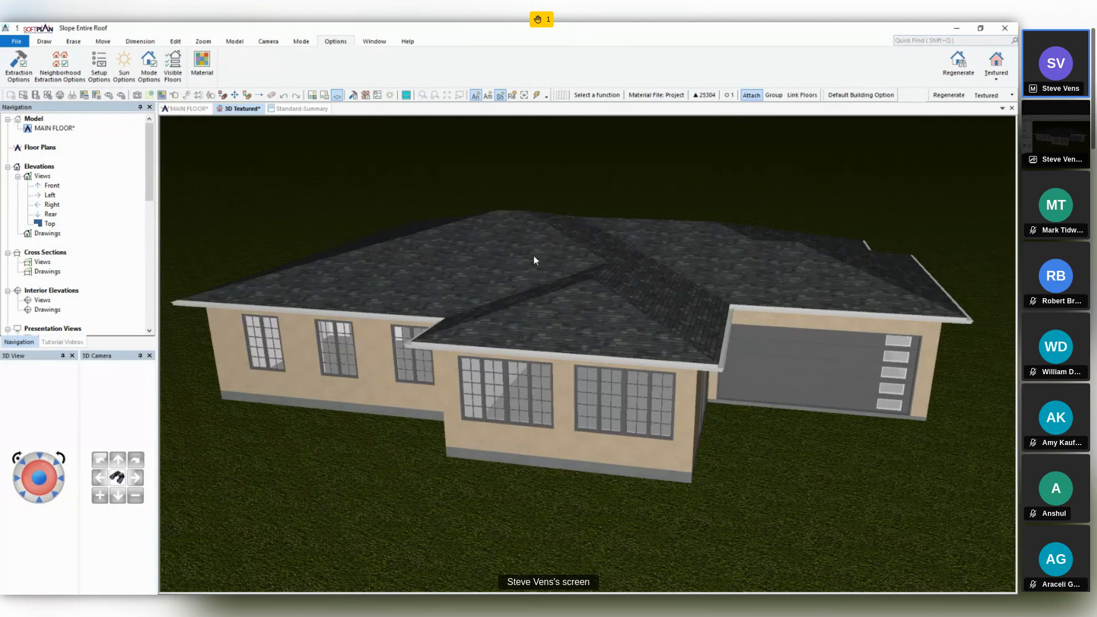
click(188, 109)
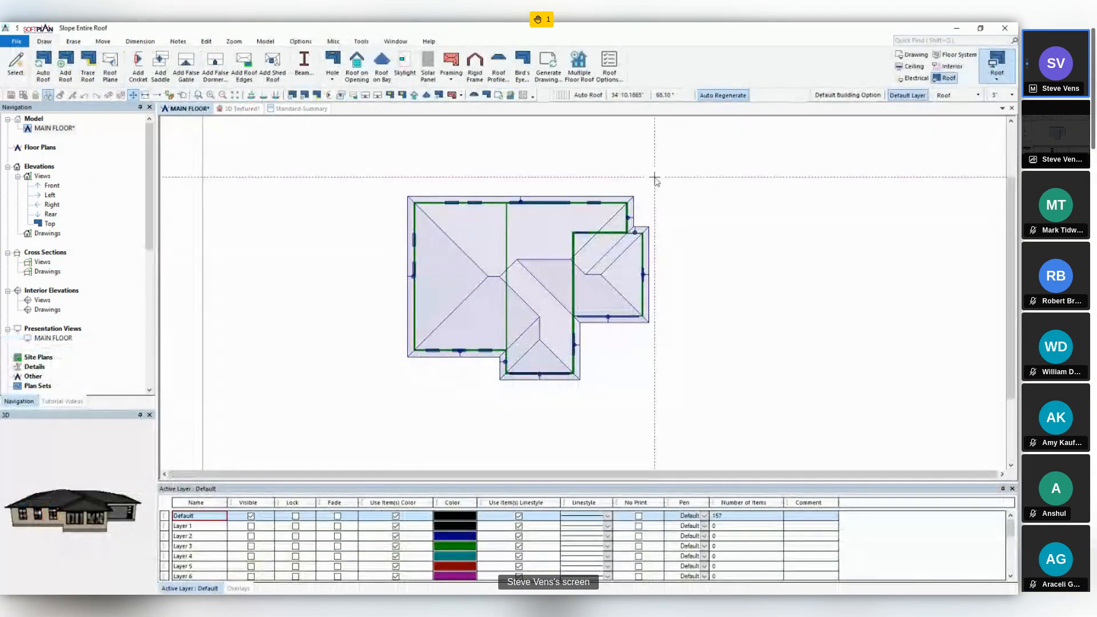
click(201, 46)
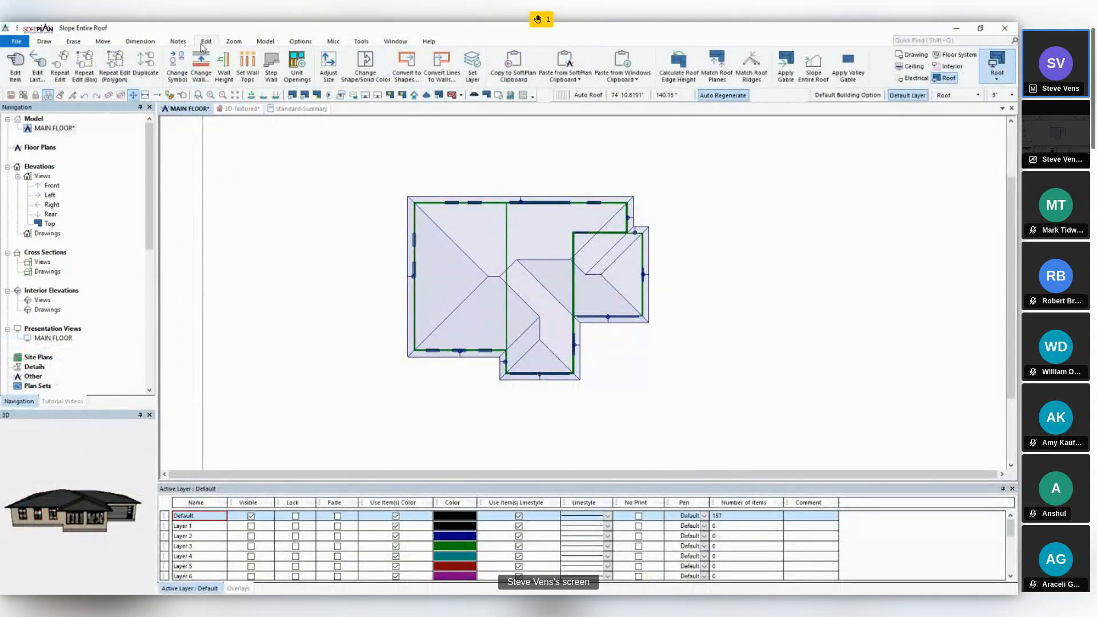
click(813, 75)
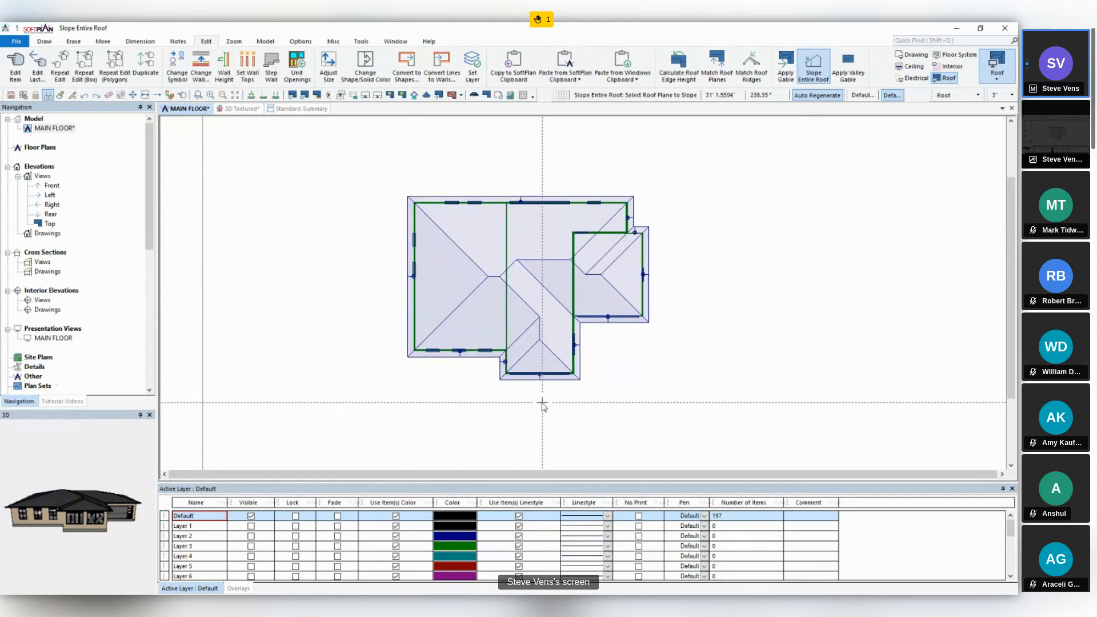
click(532, 378)
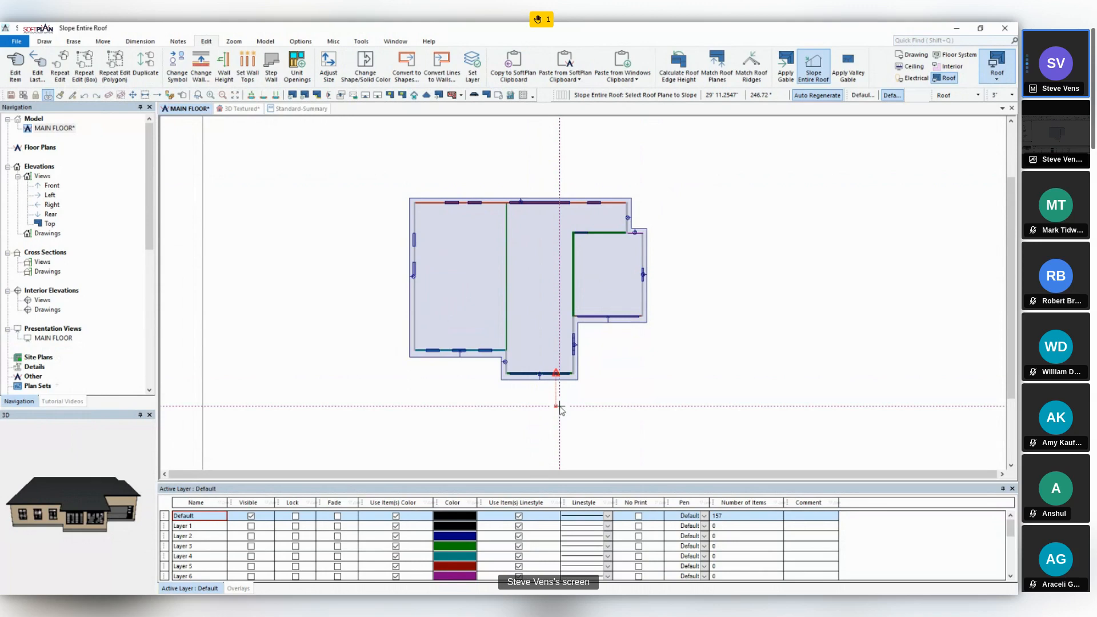
- Examine the single-slope roof in 3D and inspect the height settings of the front walls and the tall sloped side wall
click(240, 109)
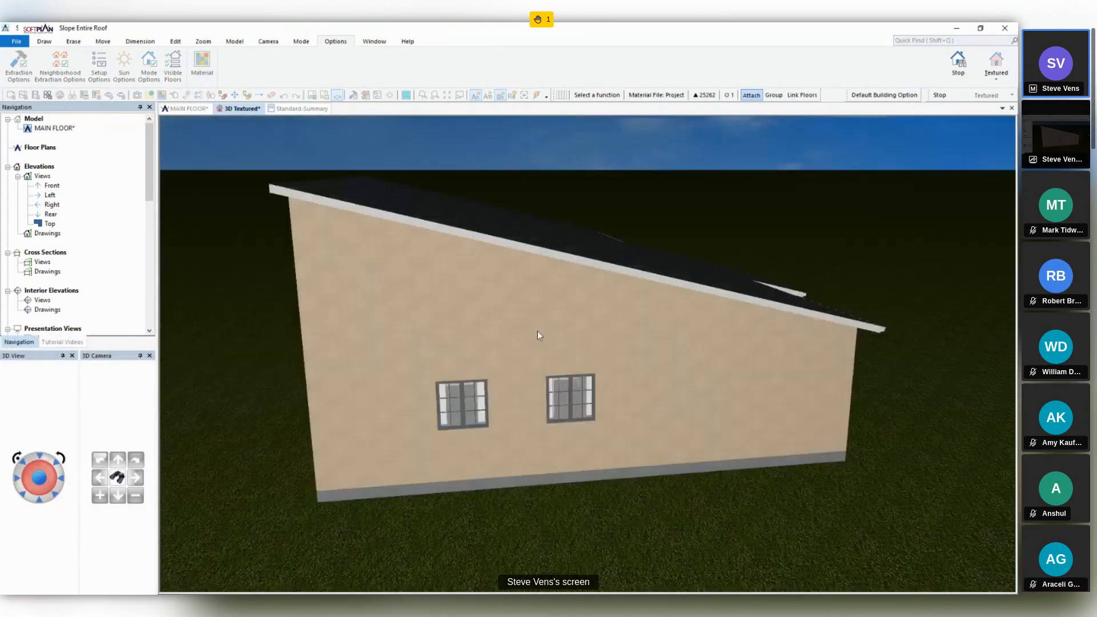
middle_drag(537, 331, 440, 297)
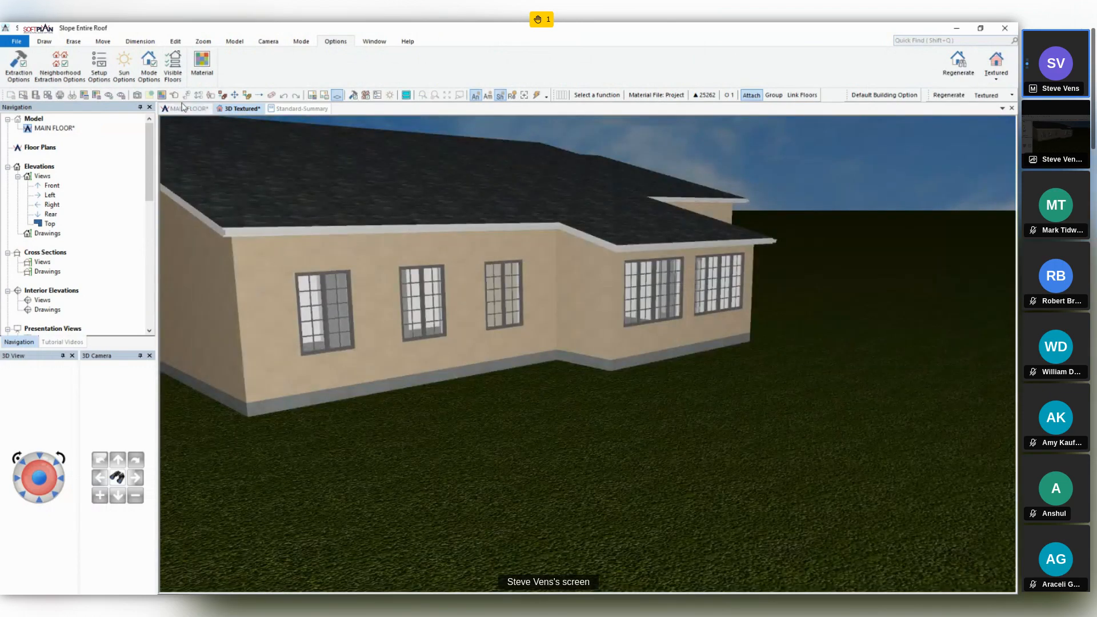
click(175, 96)
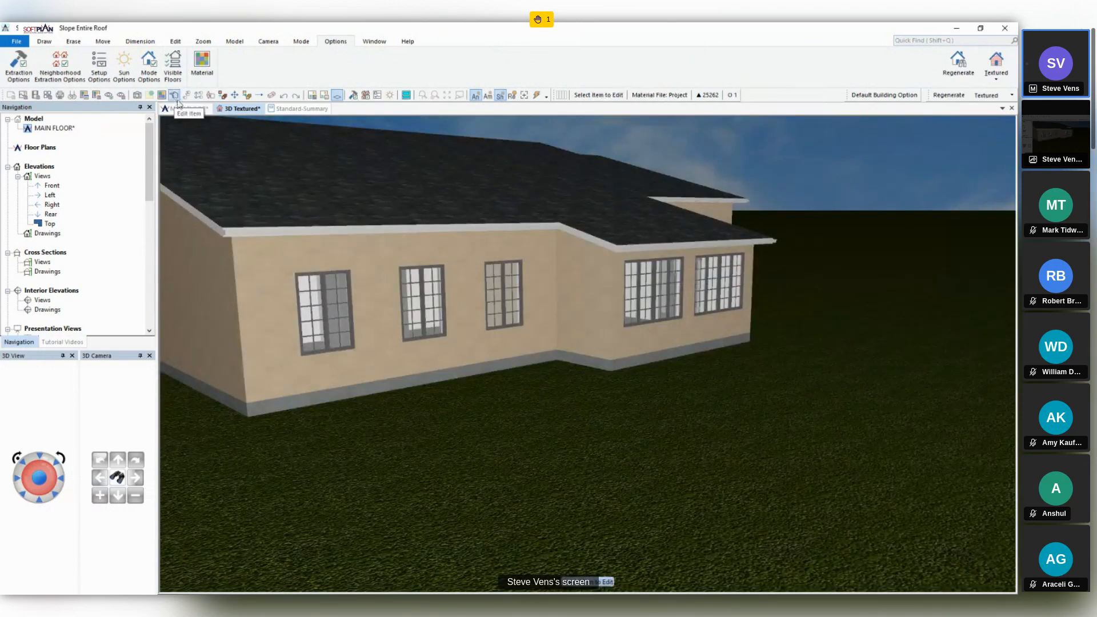
click(683, 337)
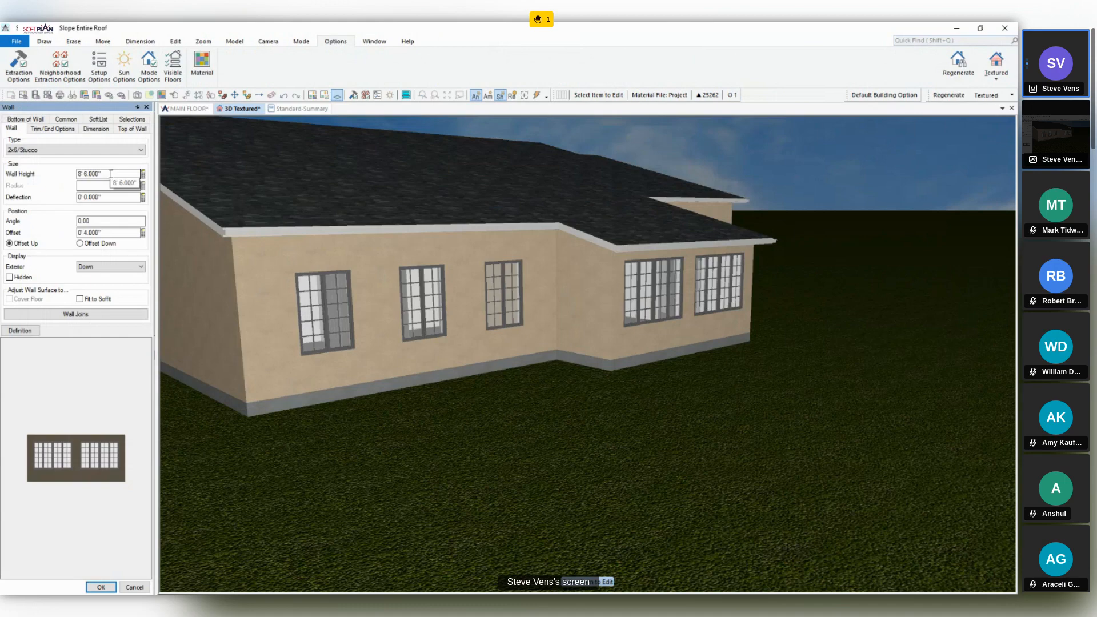
click(374, 259)
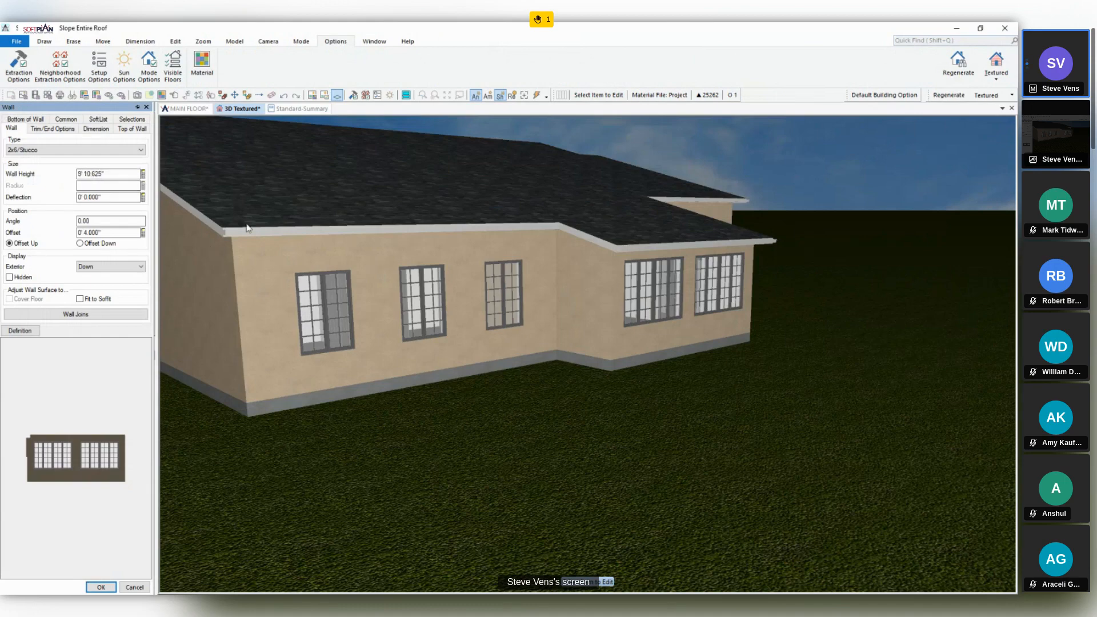
click(108, 174)
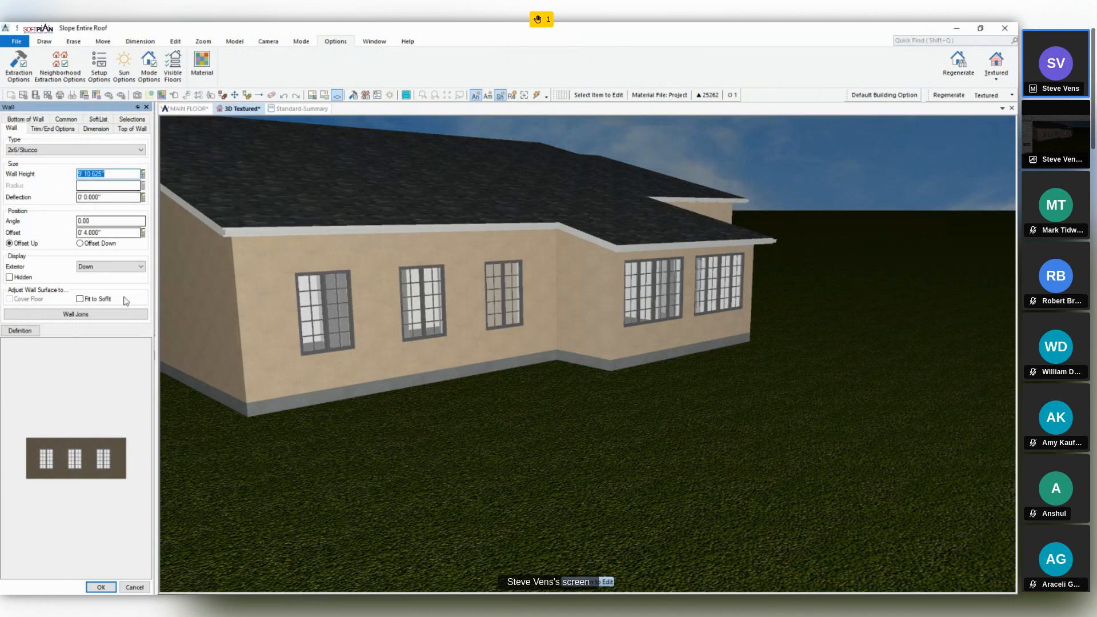
click(382, 333)
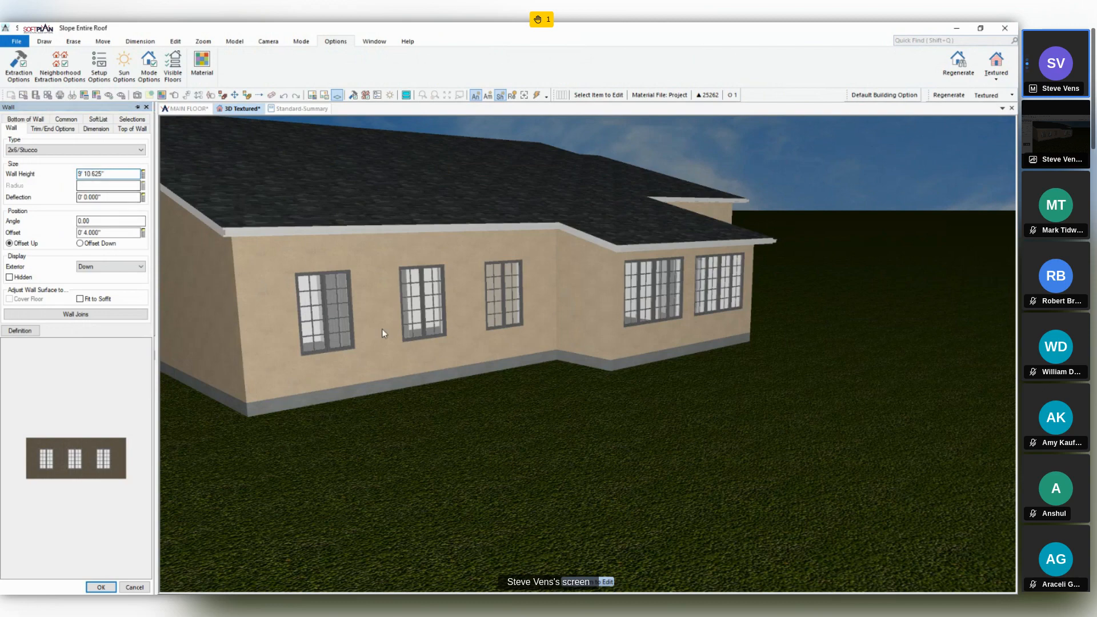
middle_drag(382, 327, 509, 331)
click(497, 304)
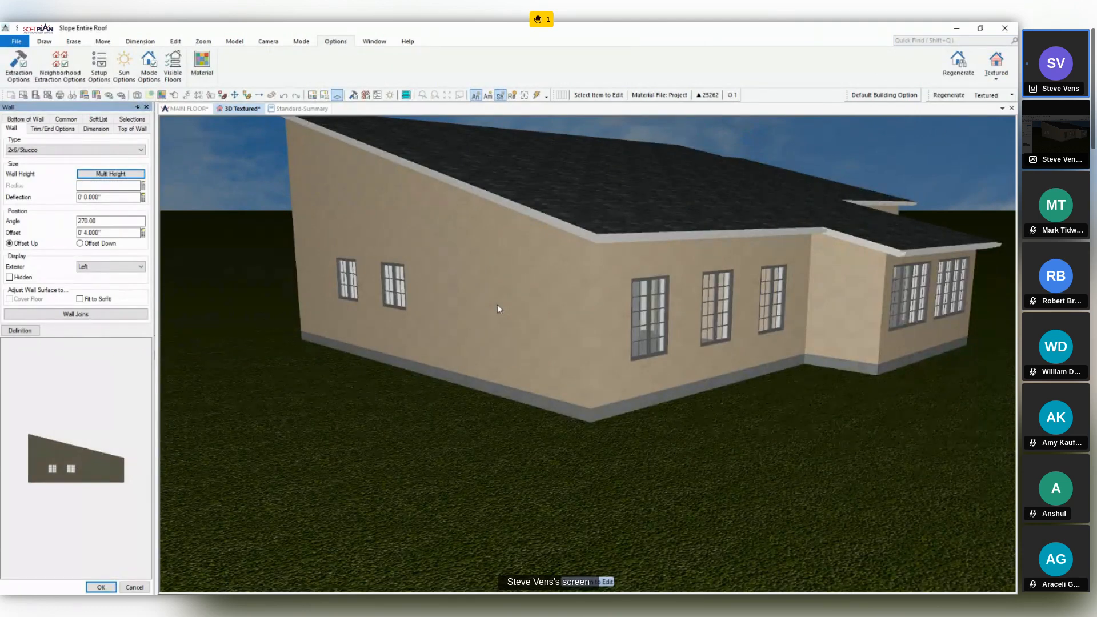
- Undo the Slope Entire Roof change and the automatic roof on the main floor
click(189, 108)
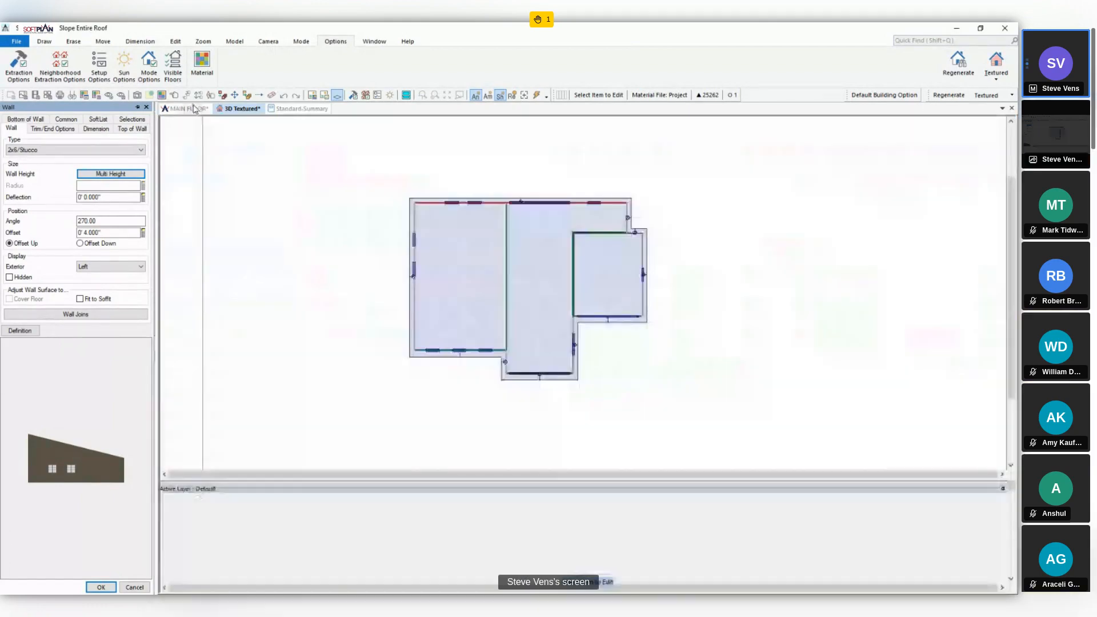
key(ctrl+z)
key(ctrl+z)
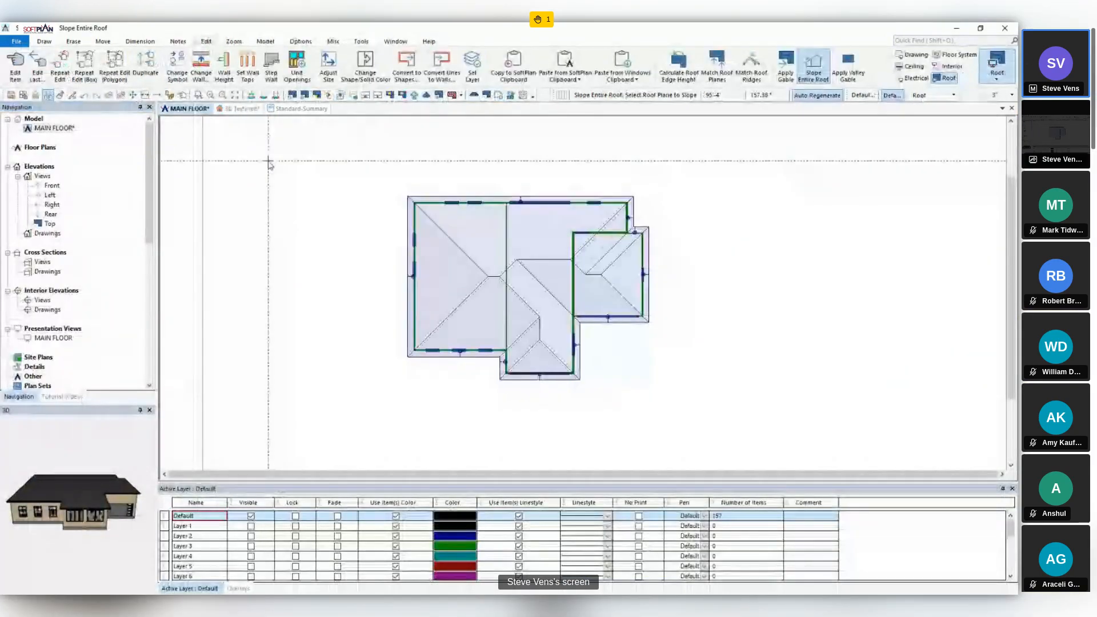
- Trace a roof around the central living section and the garage, closing it along the wall shared with the bedroom wing
click(44, 41)
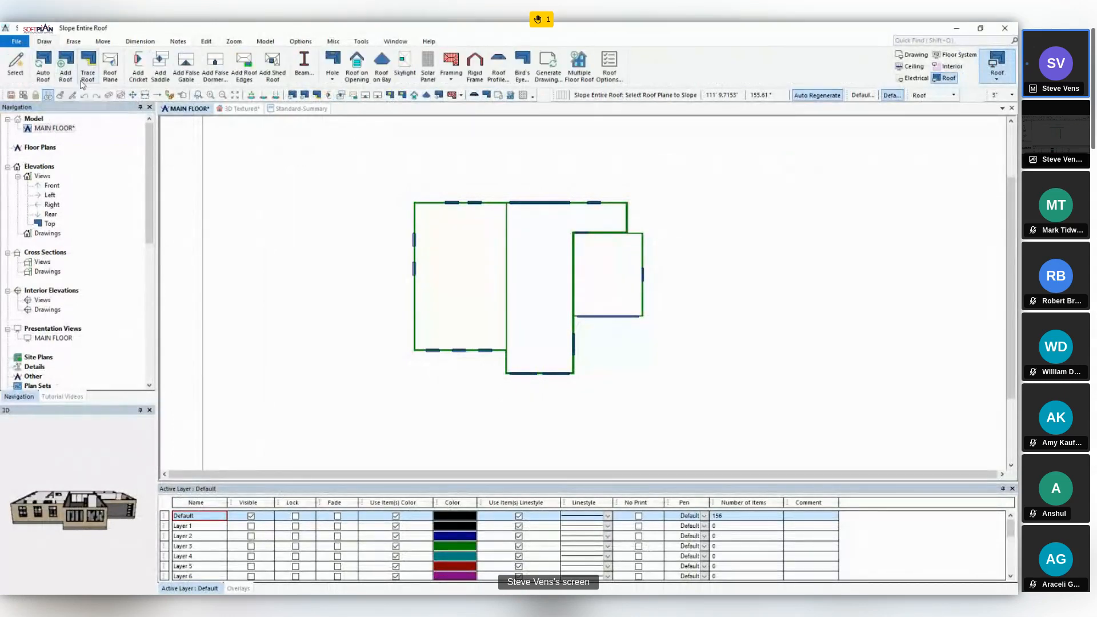
click(87, 66)
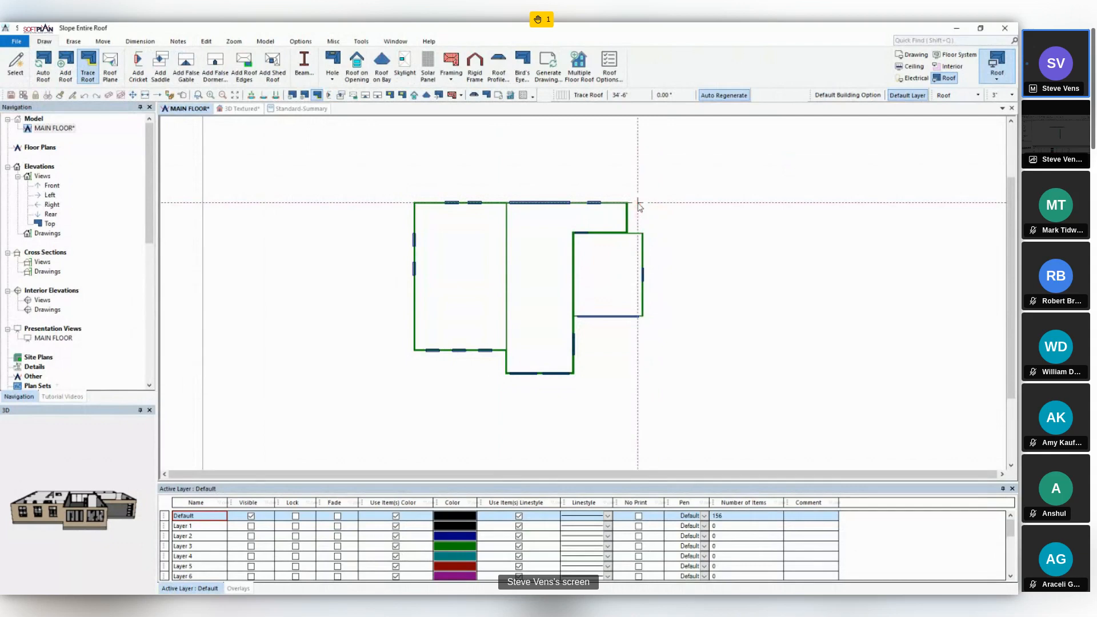
click(643, 230)
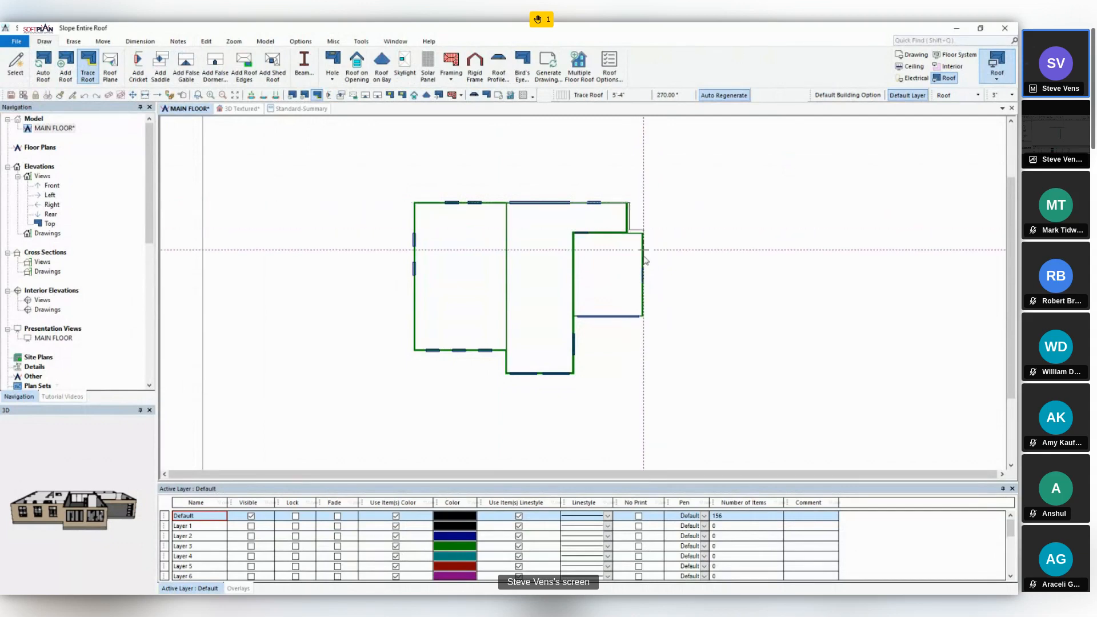
click(644, 318)
click(575, 319)
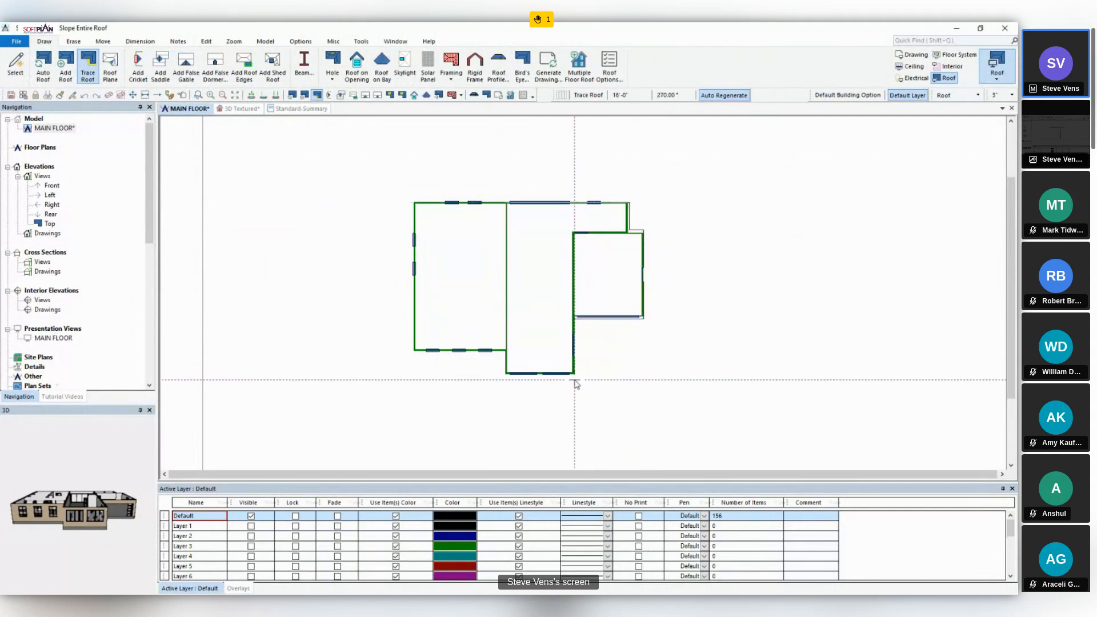
click(573, 375)
click(507, 374)
click(506, 204)
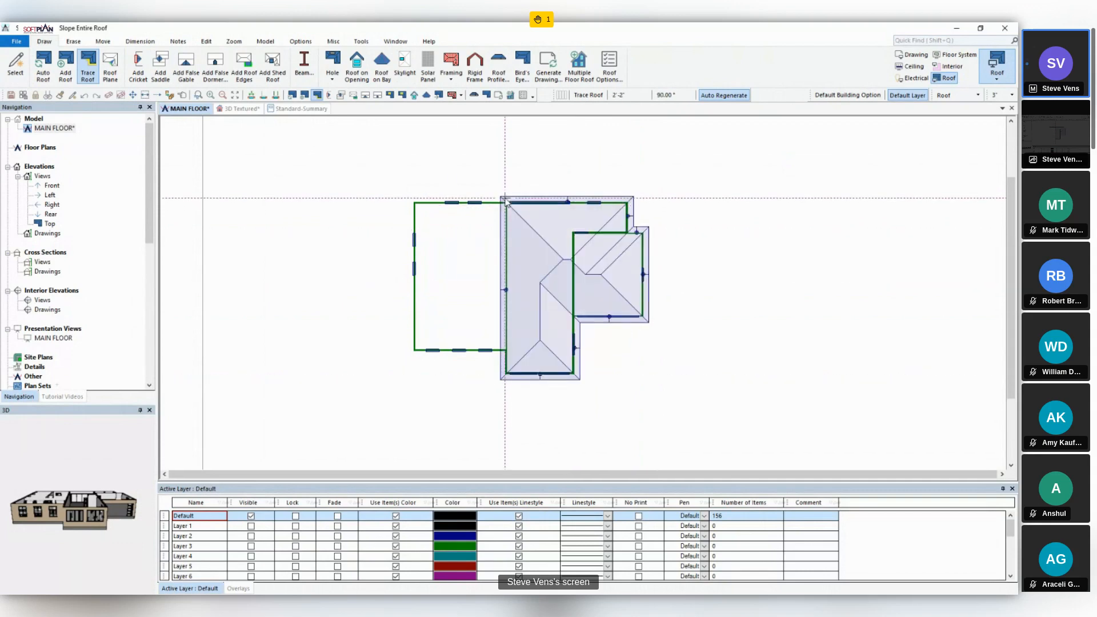
- Trace a separate rectangular roof around the bedroom wing, ending it at the central section's roof edge
click(505, 199)
click(407, 199)
click(408, 356)
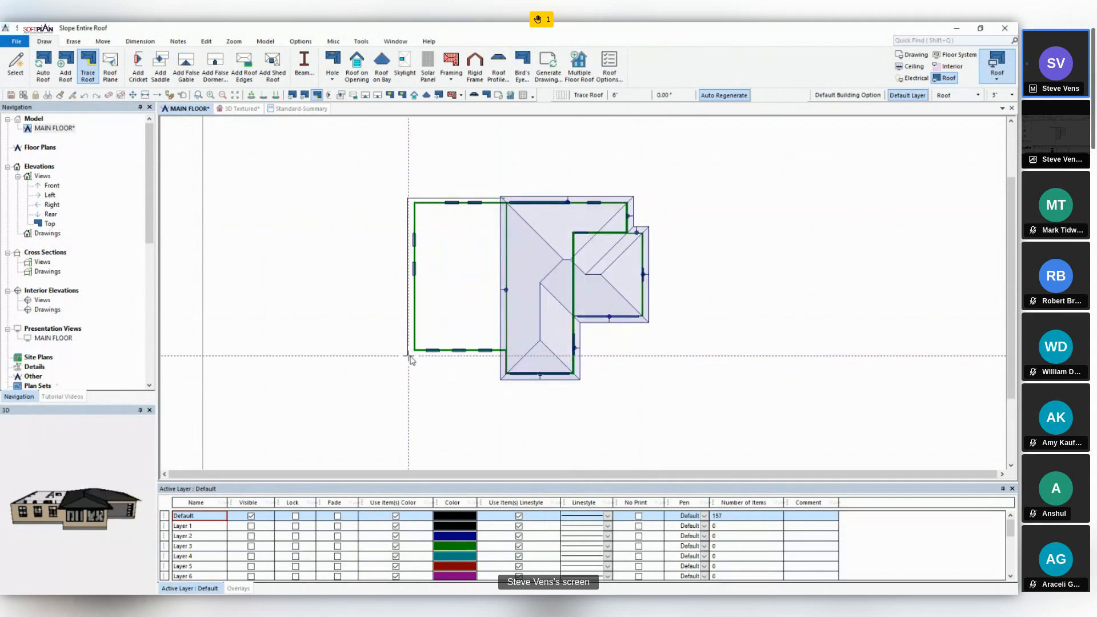
click(500, 356)
click(501, 199)
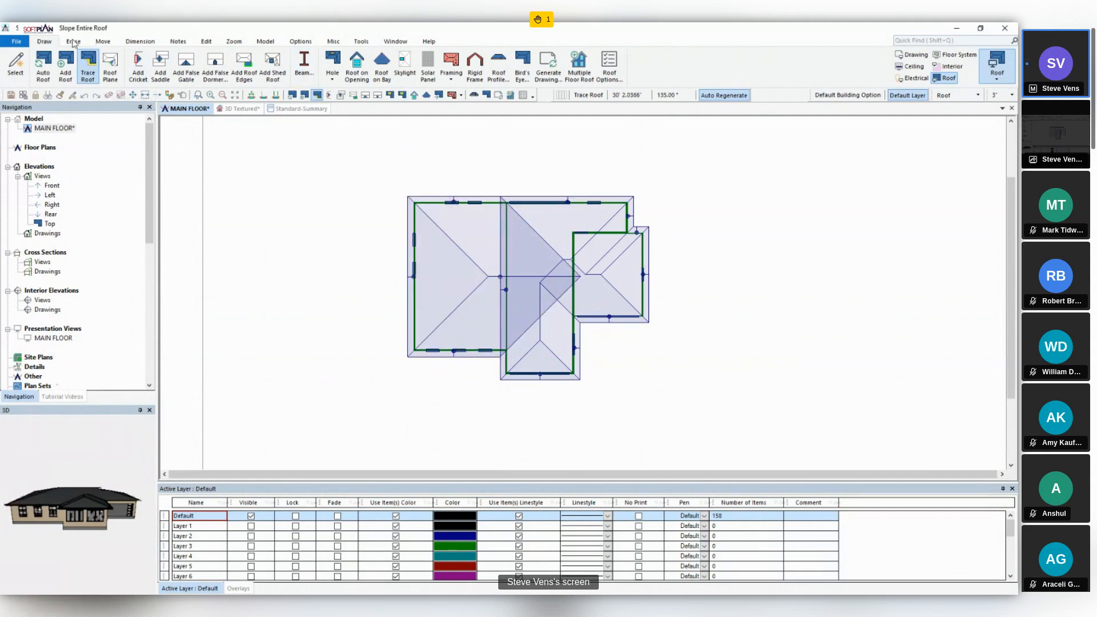
- Apply Slope Entire Roof to both traced roofs, using the bedroom wing's outer plane and the garage's outer plane
click(208, 45)
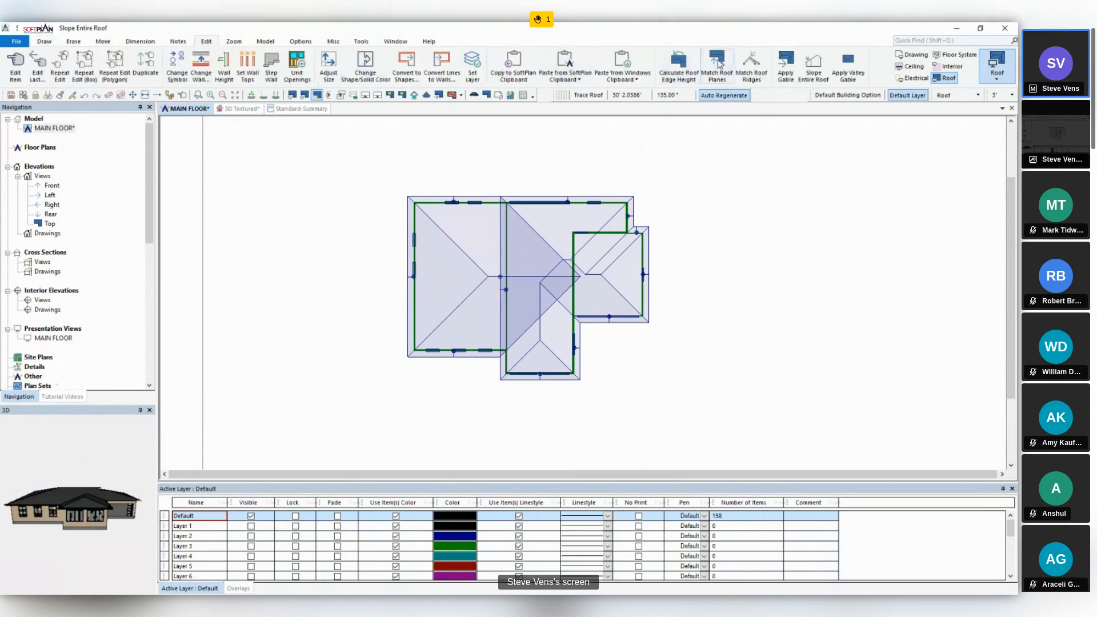
click(814, 66)
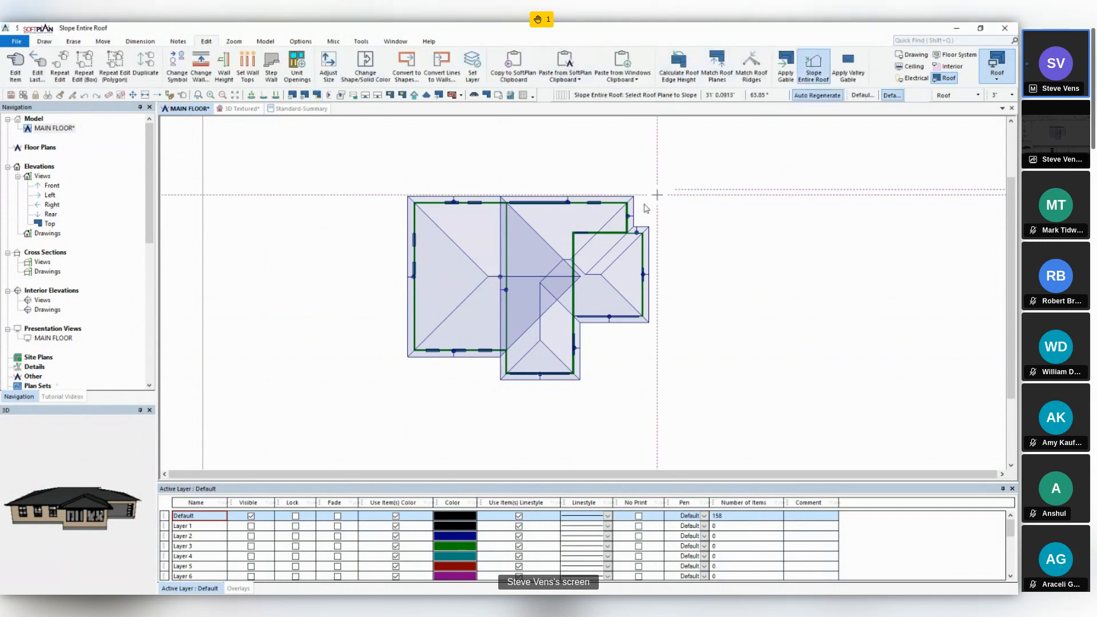
click(410, 275)
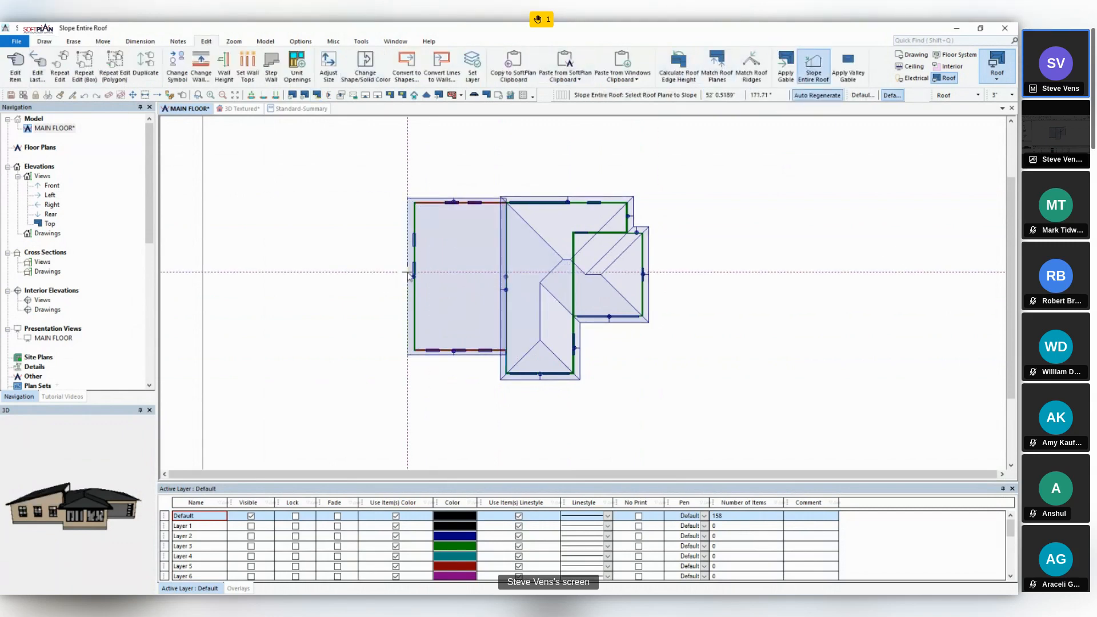
click(652, 260)
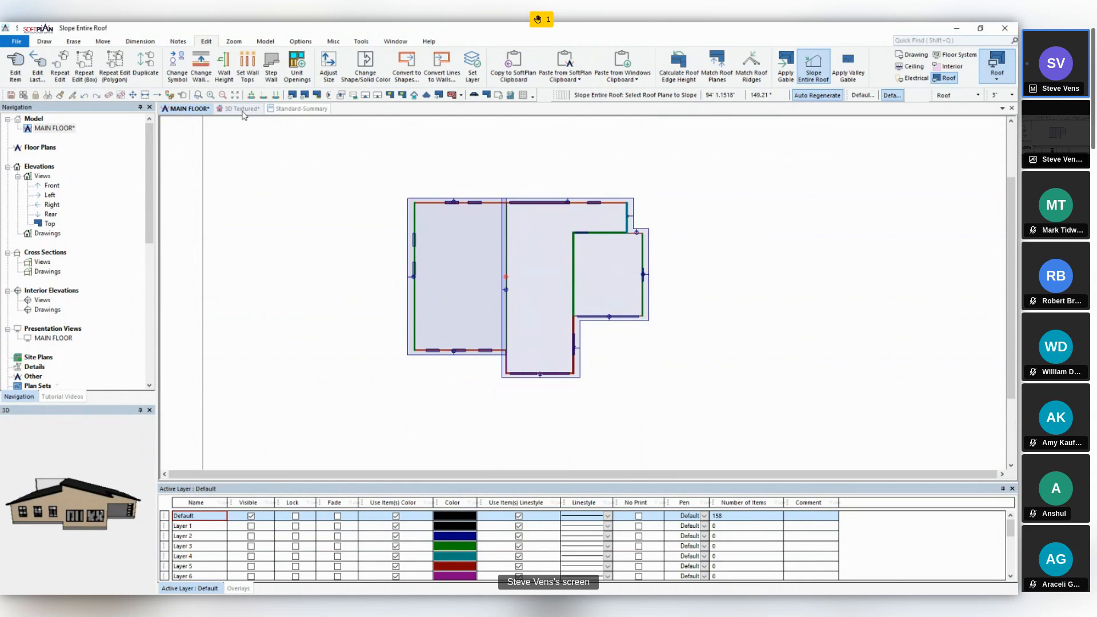
- Inspect the sloped roofs in the textured 3D view and fit the top of the bedroom wing's rear two-window wall to the roof
click(243, 110)
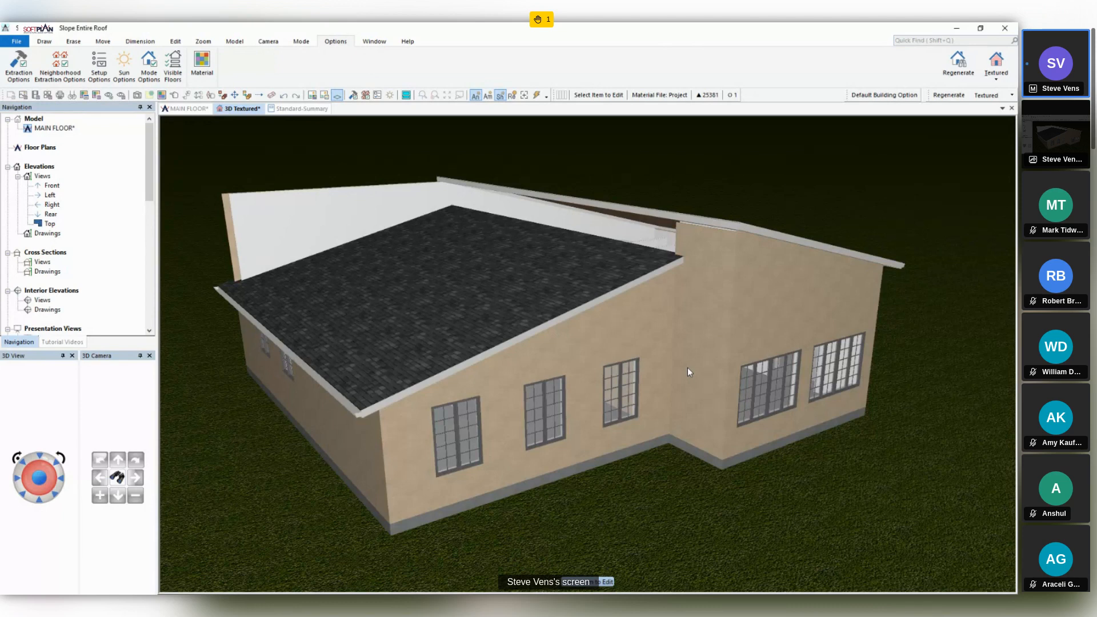
middle_drag(705, 366, 688, 355)
click(701, 368)
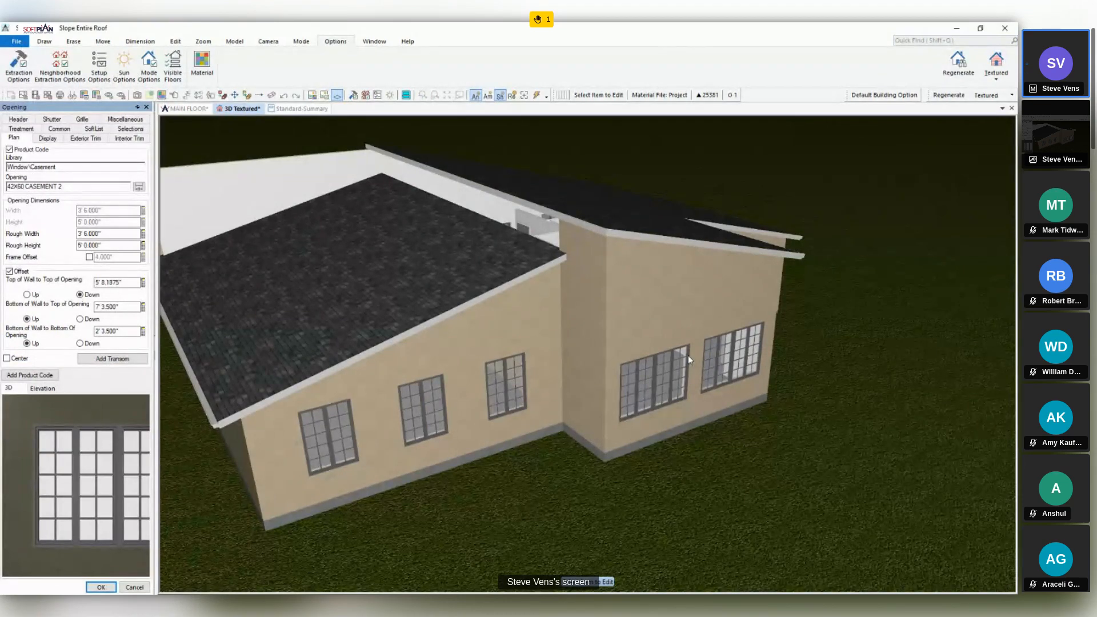
middle_drag(309, 325, 776, 364)
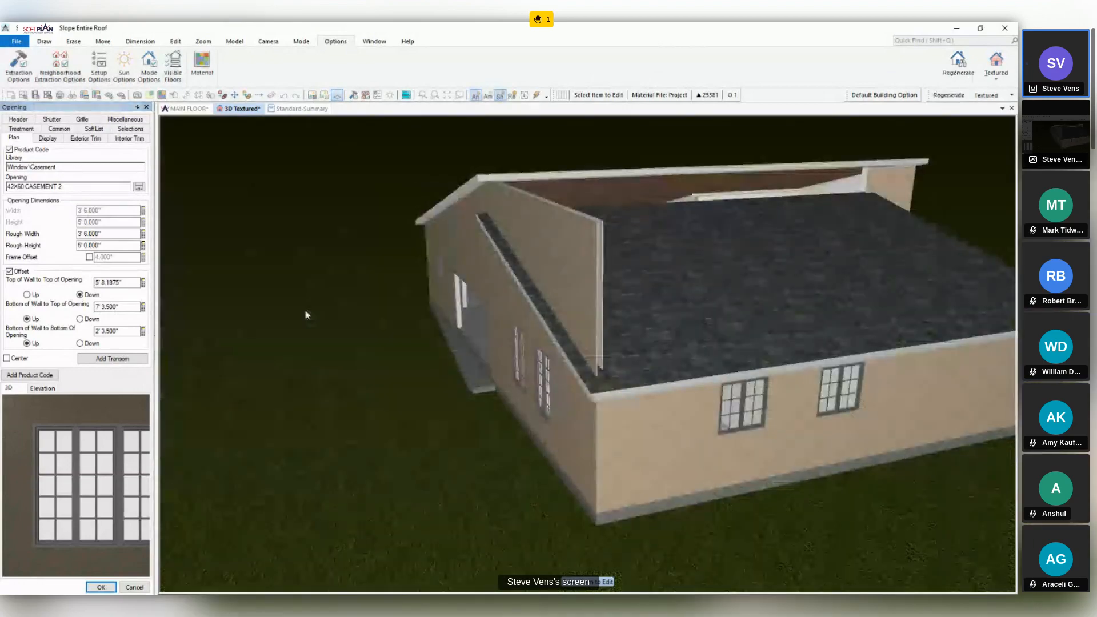
click(147, 107)
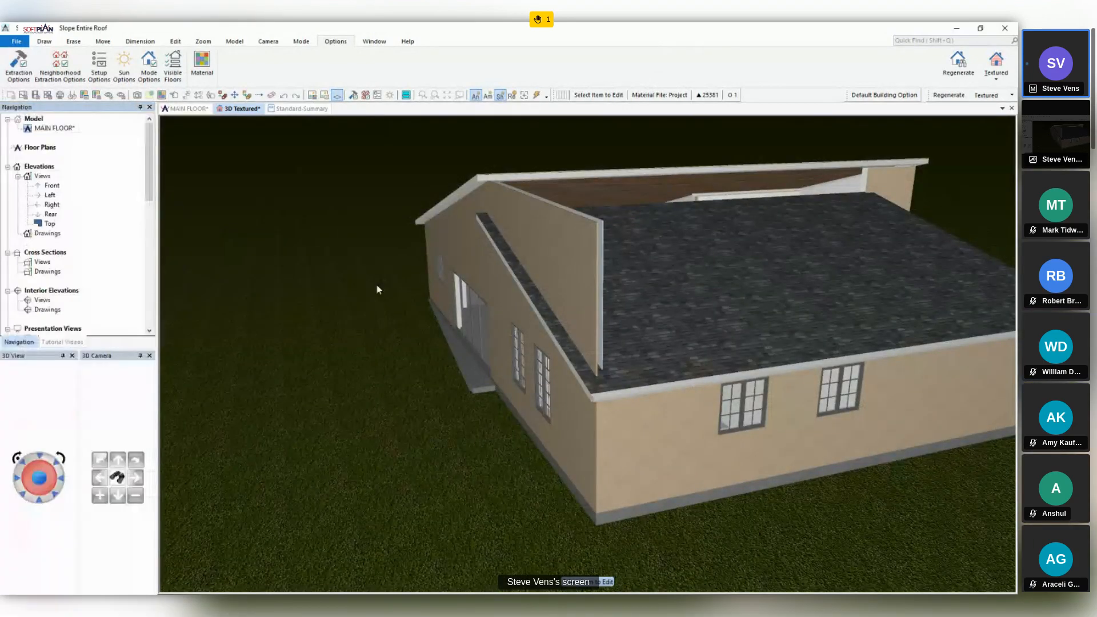
click(595, 275)
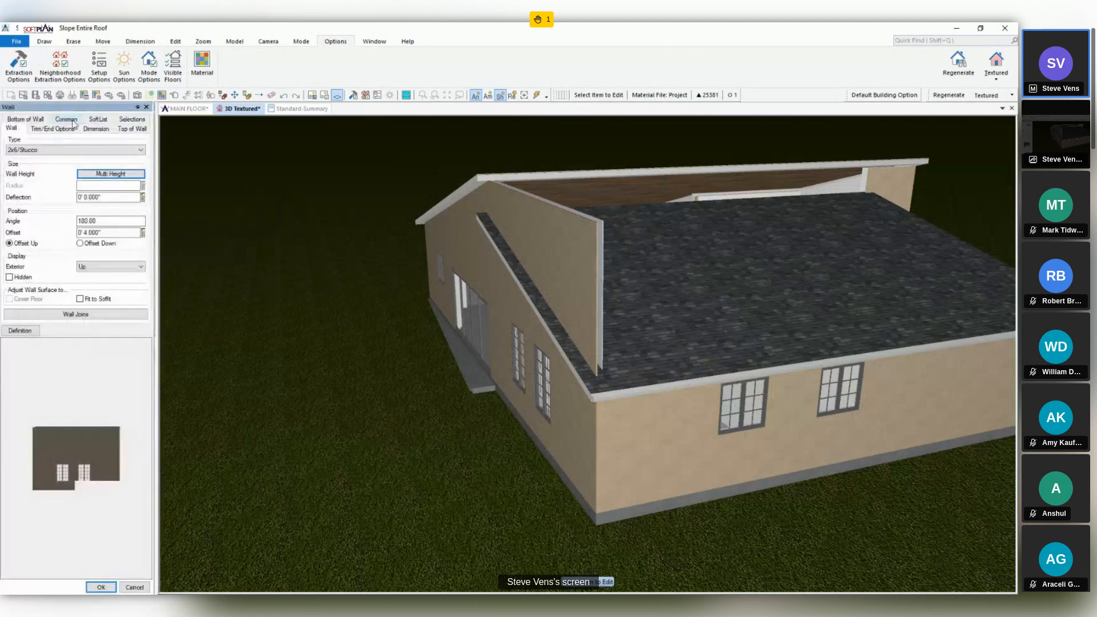
click(127, 131)
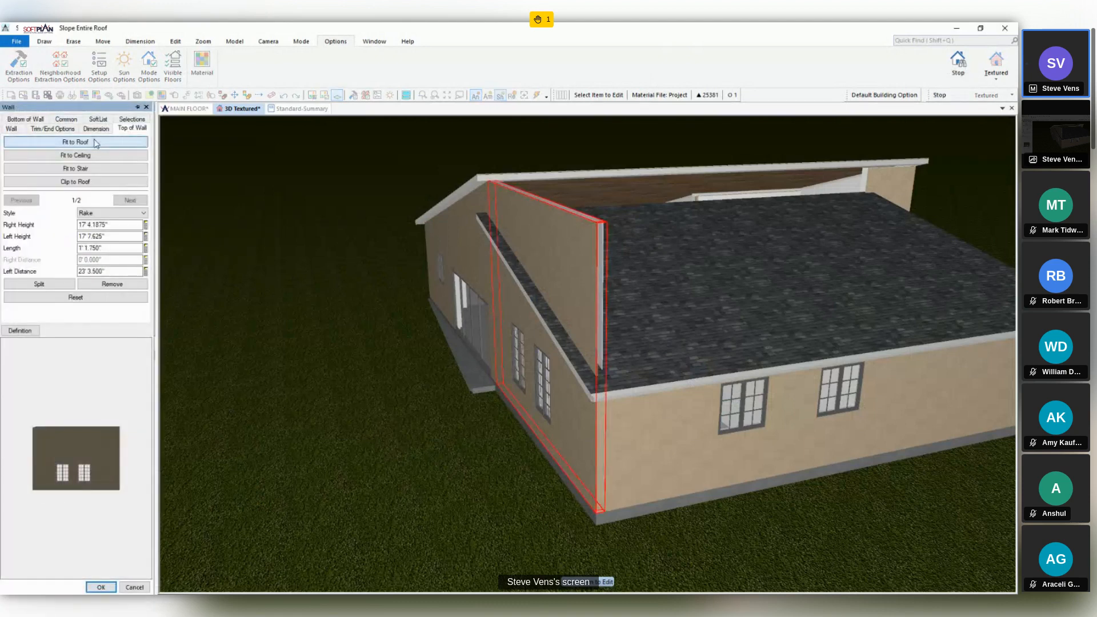
click(96, 143)
click(100, 587)
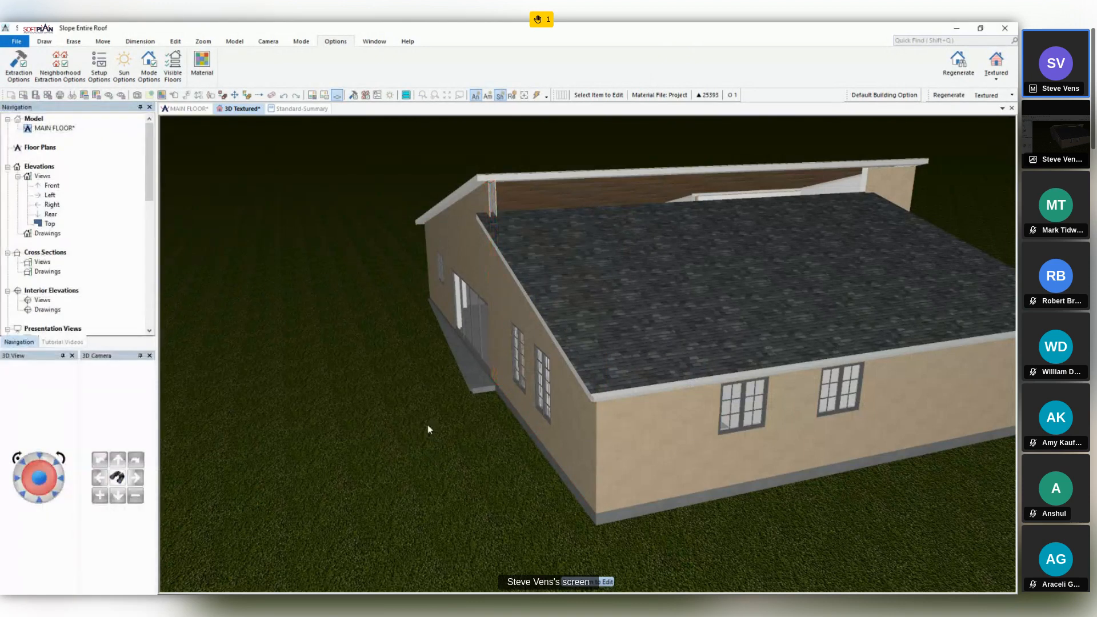
- Examine the fitted rear wall's top-of-wall settings and the area between the bedroom wing's roof and the higher central roof
click(501, 290)
click(132, 128)
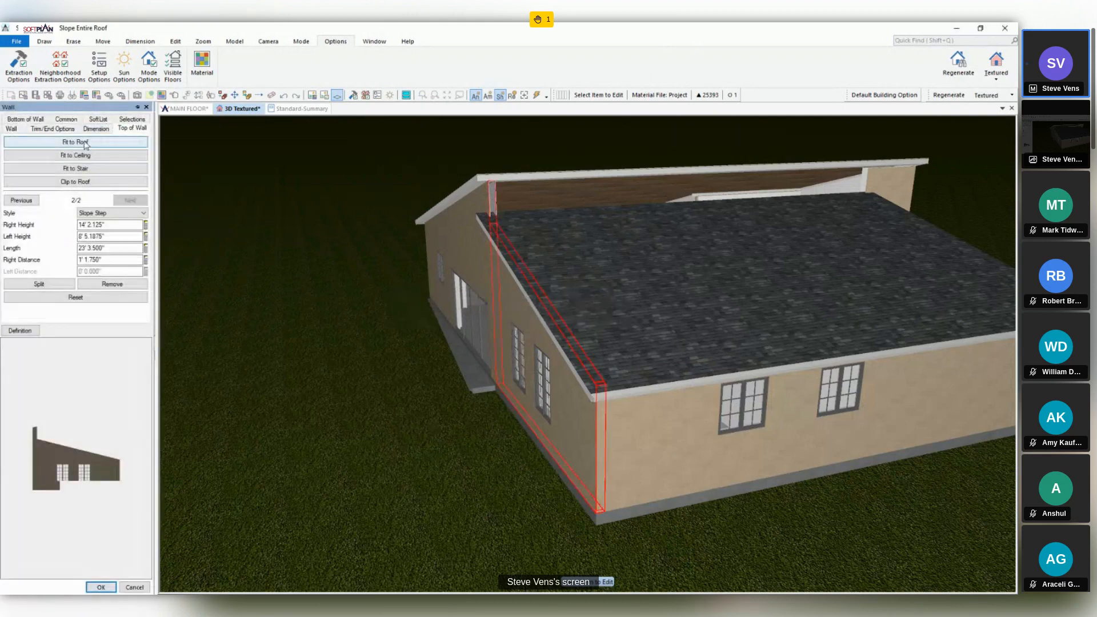
click(101, 587)
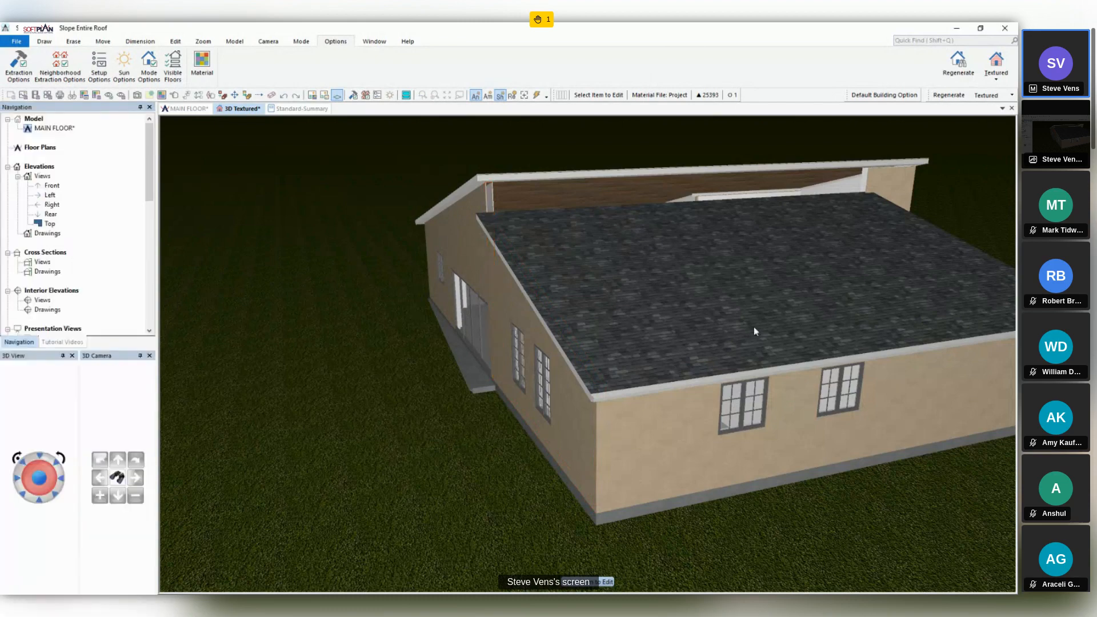
middle_drag(753, 327, 572, 298)
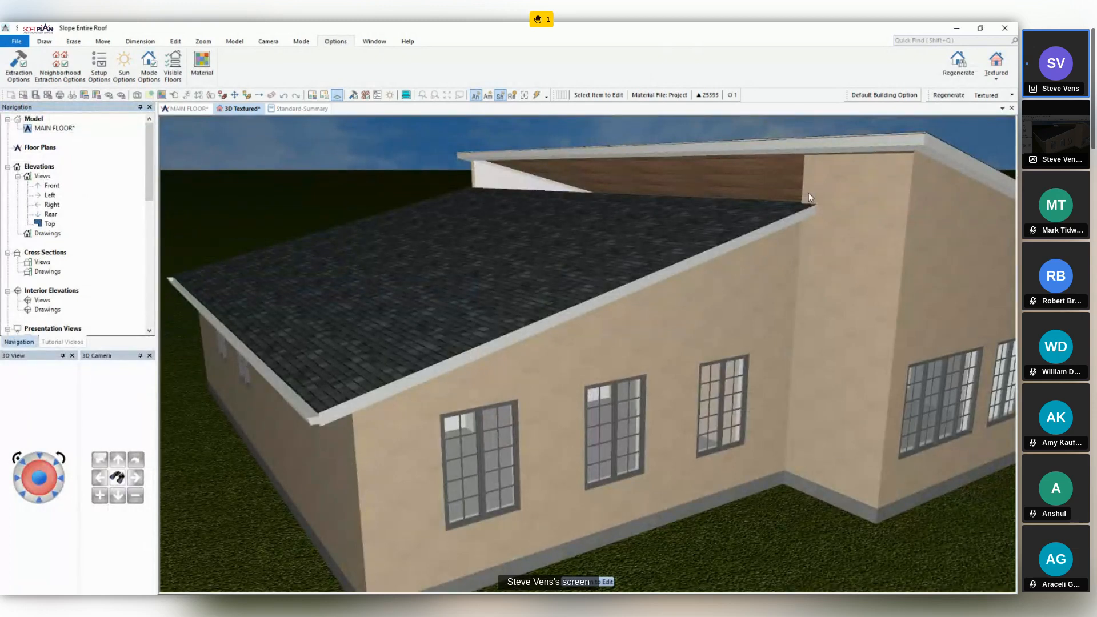
- In the main floor drawing, set the offset of the hidden 2x6/Stucco - nonbrg wall between the bedroom wing and living section to 14' 4"
click(194, 108)
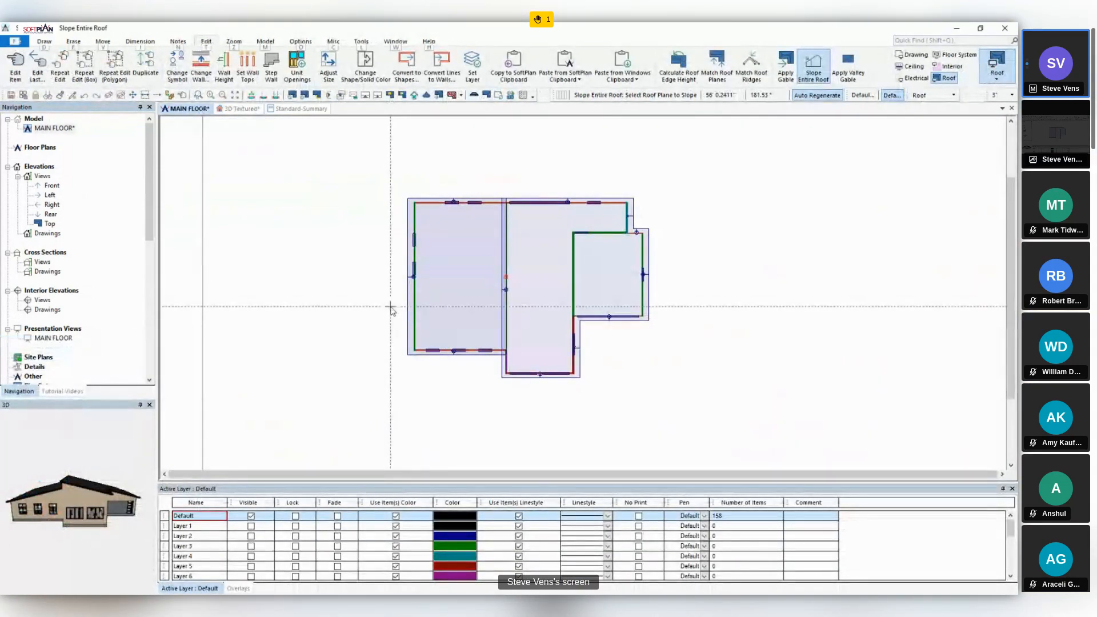
click(913, 54)
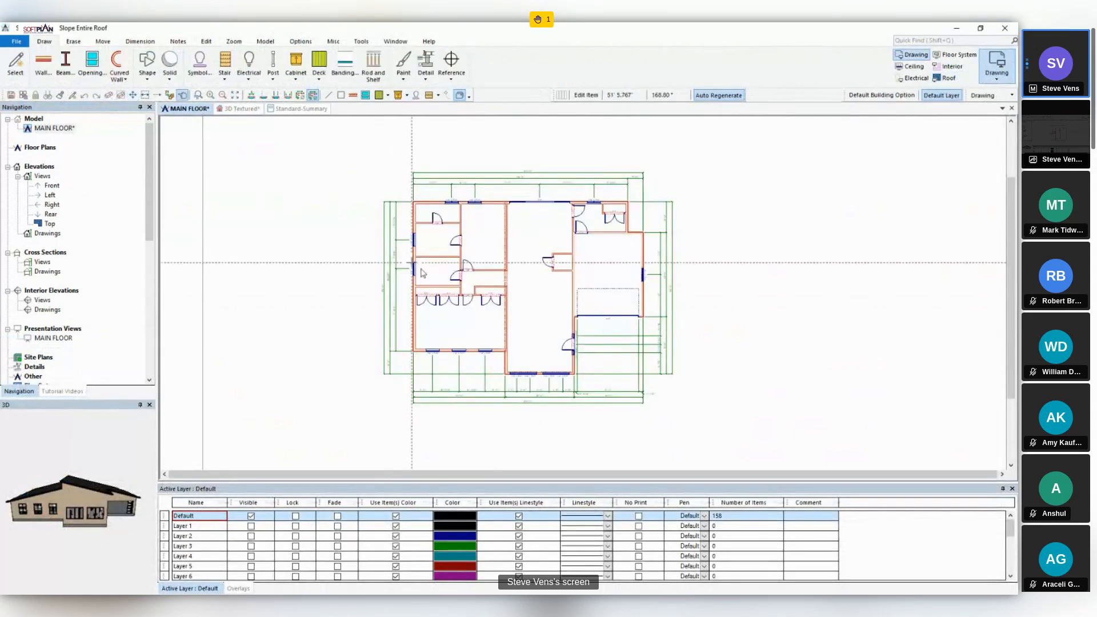
scroll(478, 269, up, 5)
click(582, 301)
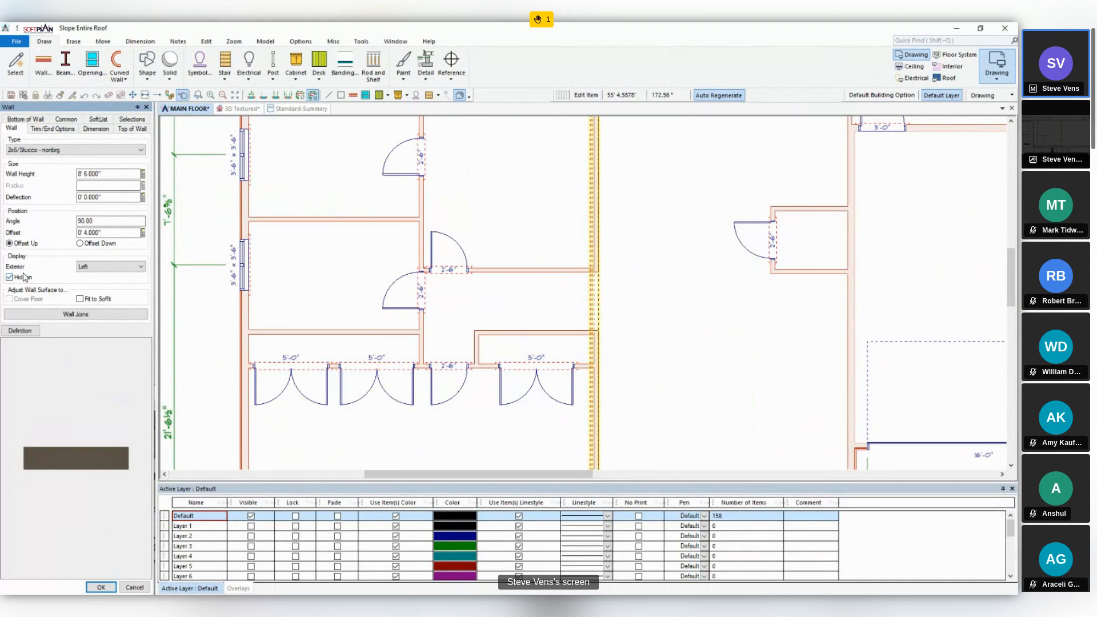
click(110, 233)
text(14' 4.000)
text(")
key(Tab)
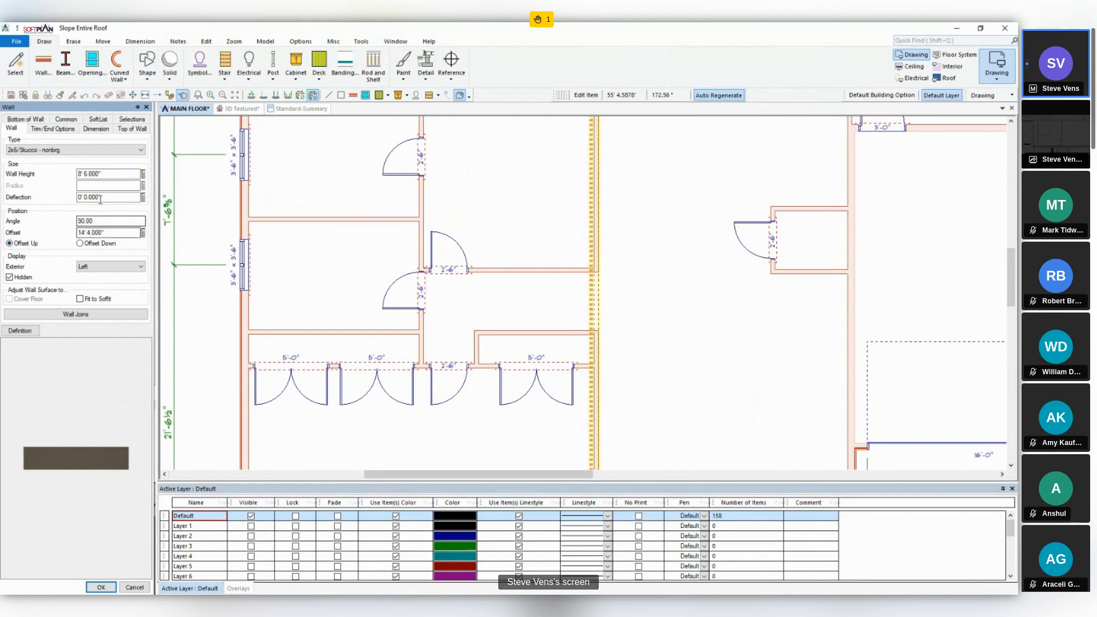
click(66, 119)
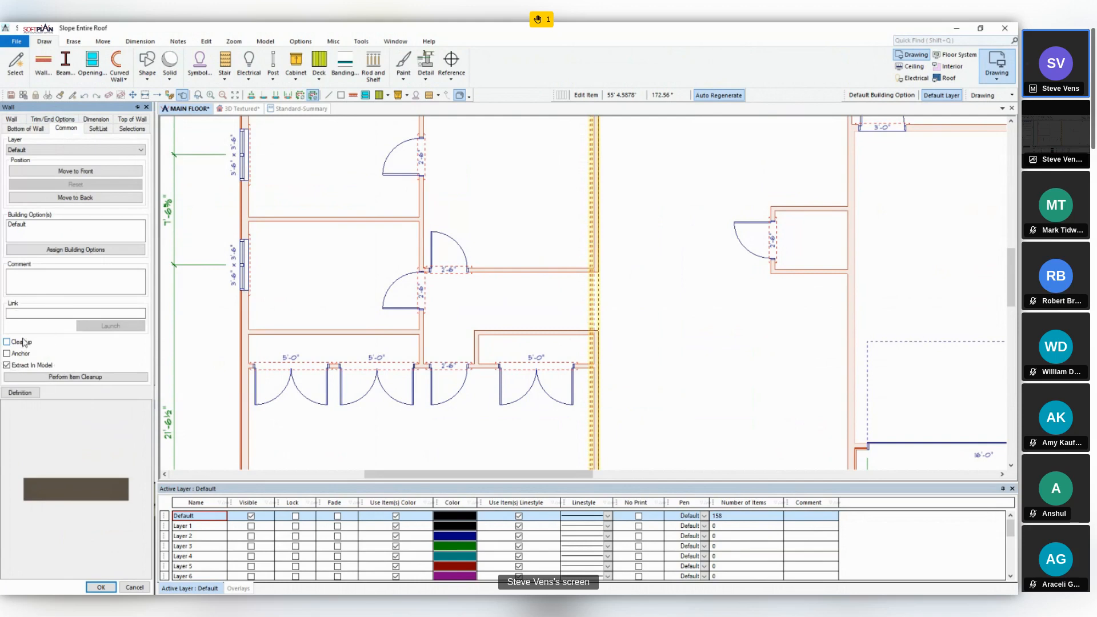
click(101, 587)
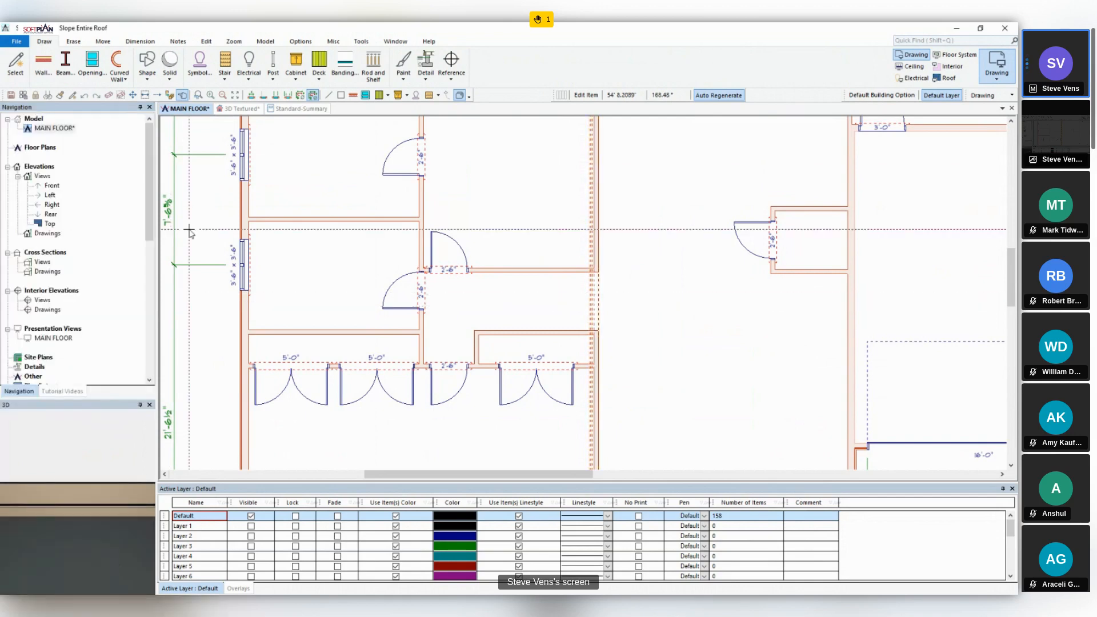
- In the textured 3D view, fit the raised wall between the two roofs to the roof and inspect it from several angles
click(236, 110)
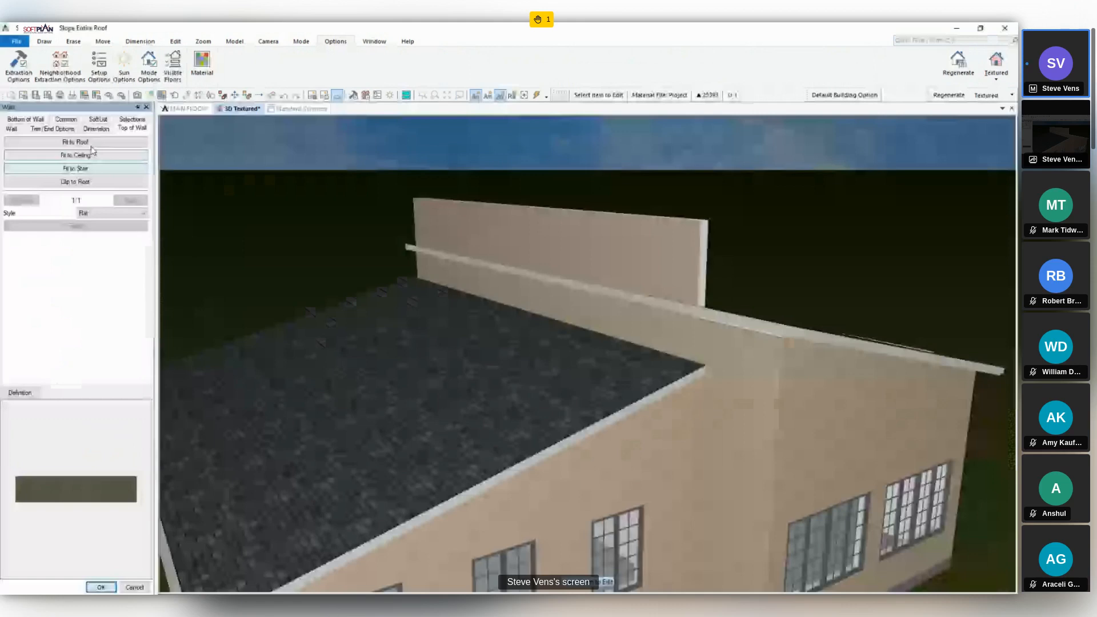
click(90, 145)
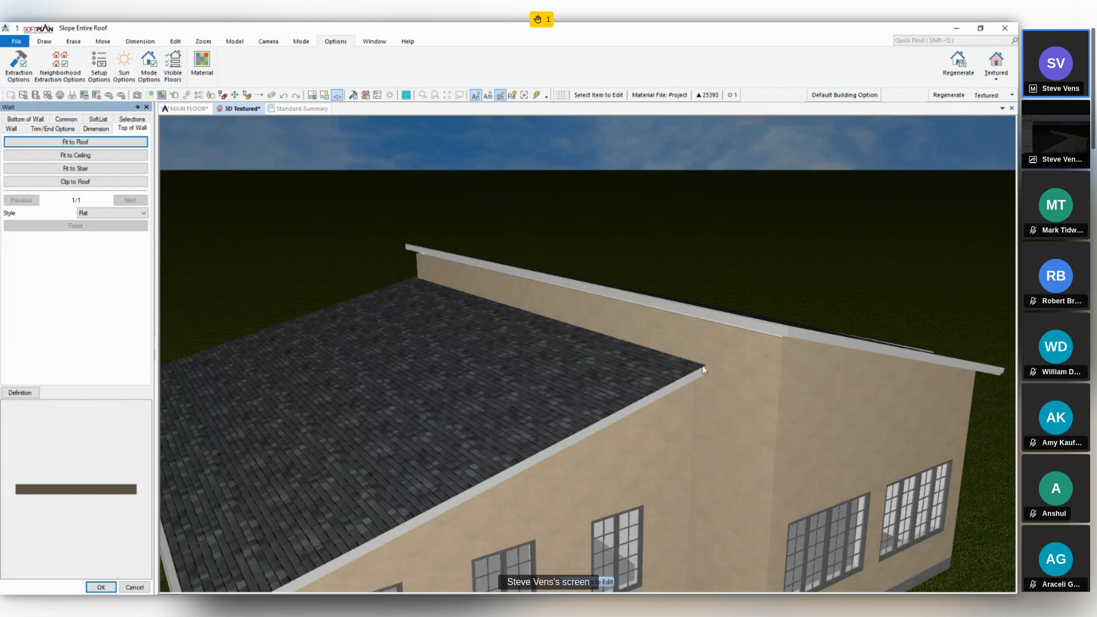
middle_click(702, 365)
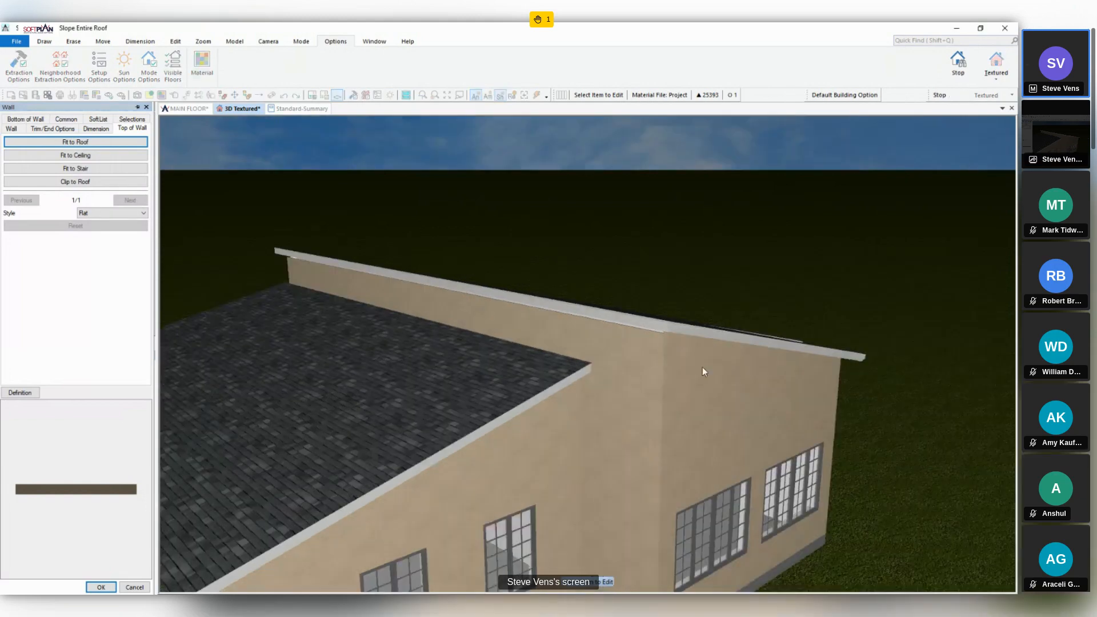
middle_drag(701, 367, 662, 370)
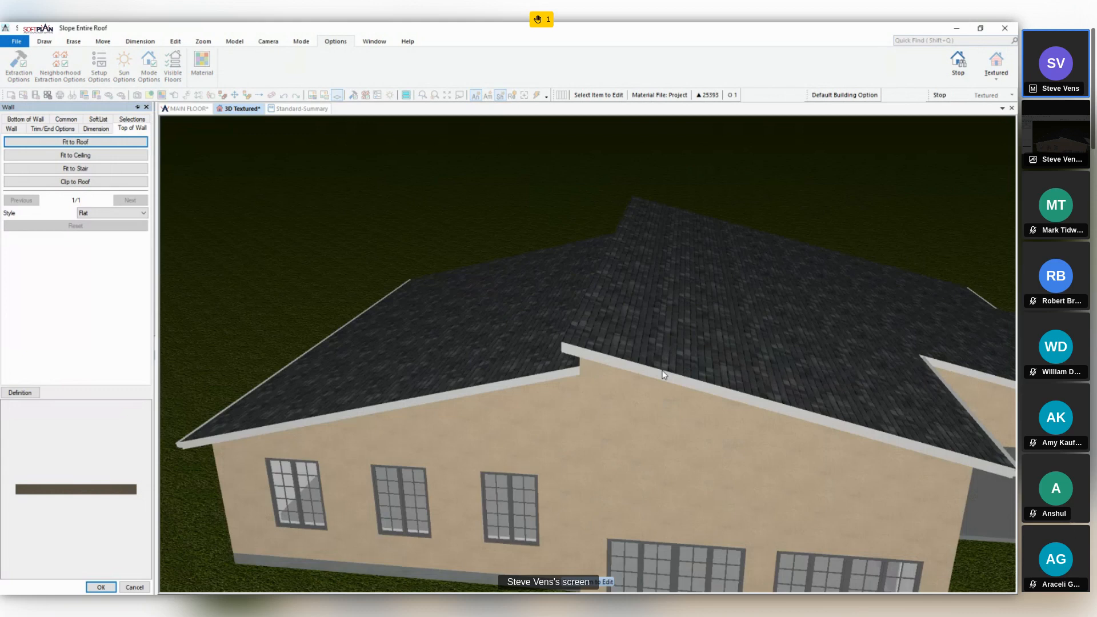
middle_drag(664, 374, 694, 376)
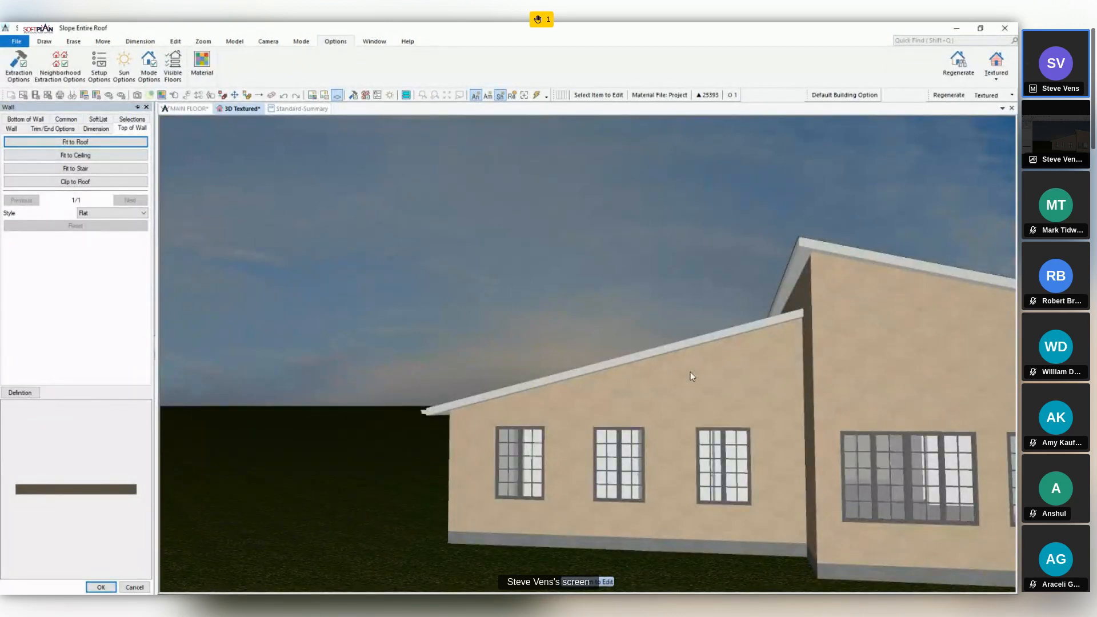
middle_drag(684, 366, 679, 370)
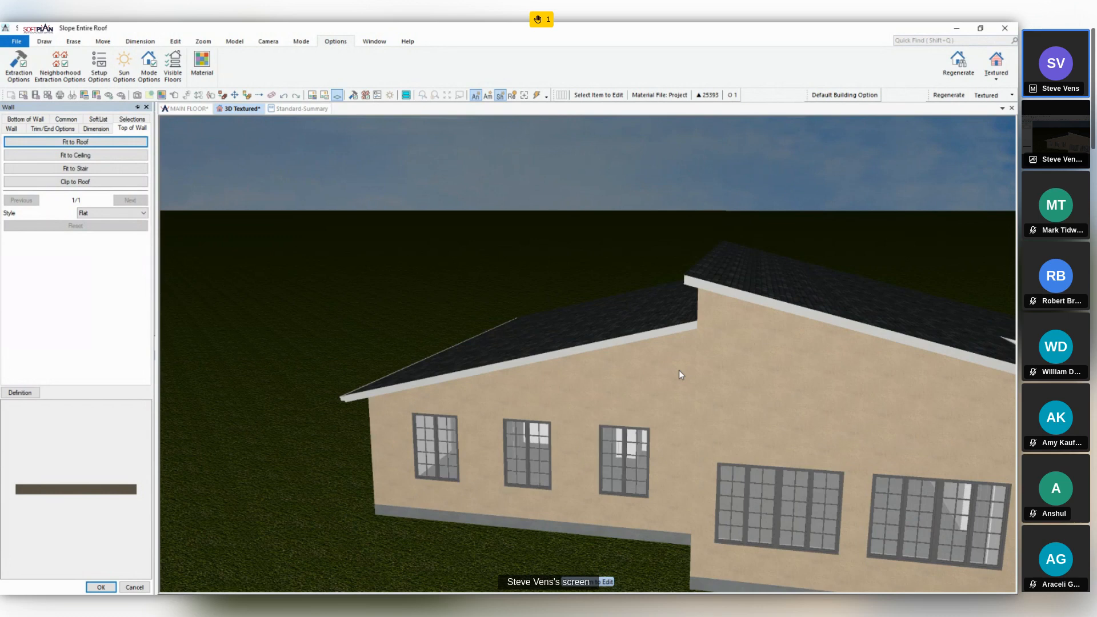
middle_drag(633, 352, 637, 325)
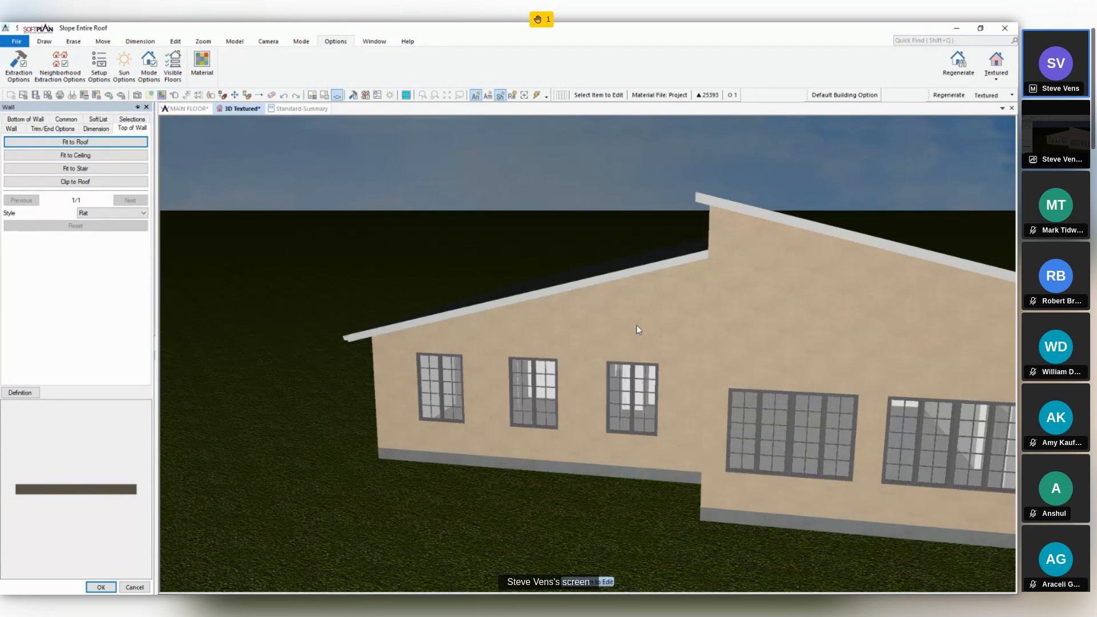
click(146, 107)
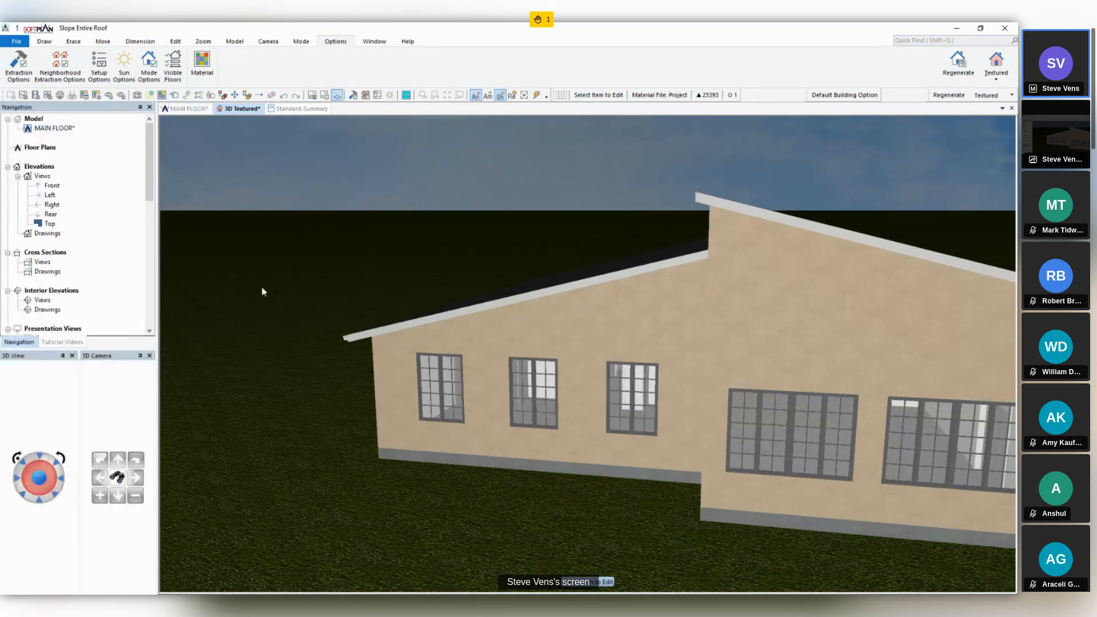
- Add a 3' 6" wide, 1' high transom above the bedroom wing's outermost front window with 6" spacing
click(446, 396)
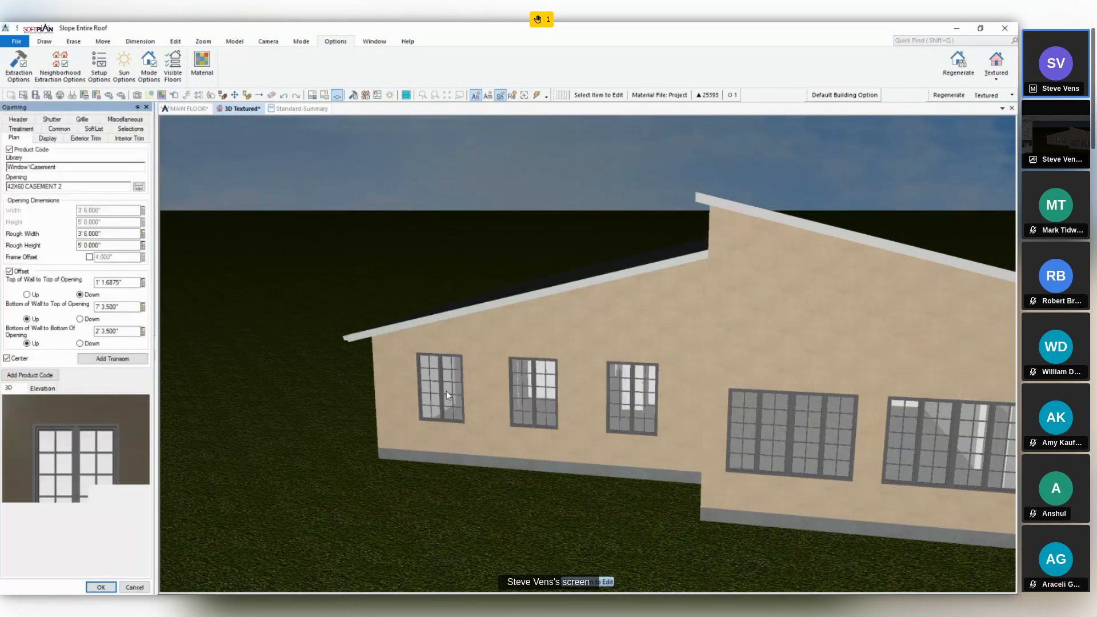
click(137, 360)
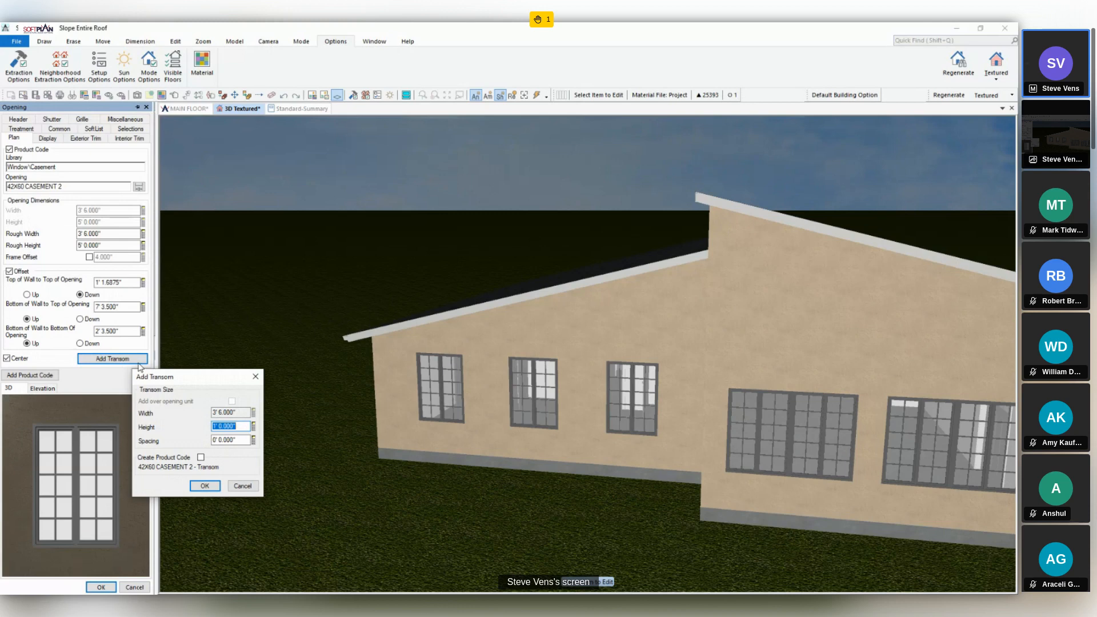
click(241, 441)
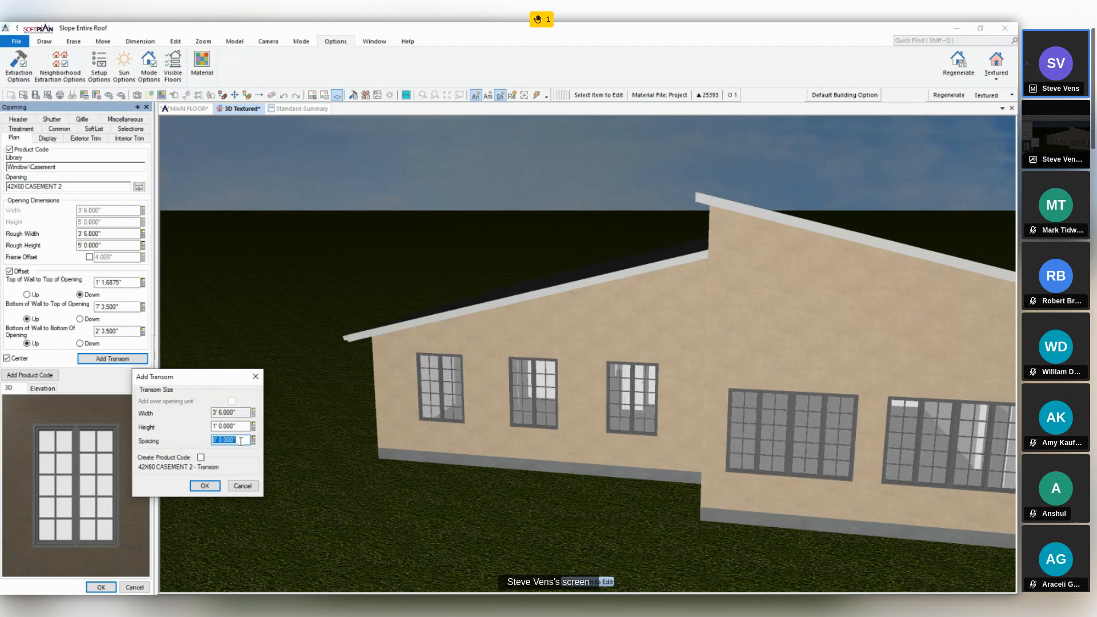
text(6)
click(204, 486)
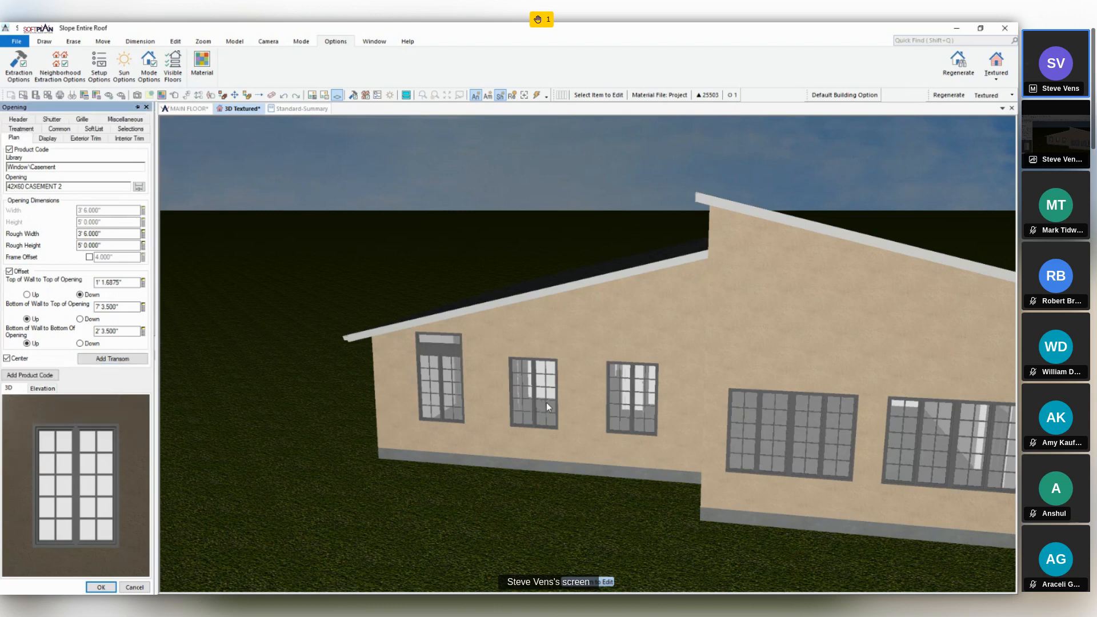
- Add a 3' 6" wide, 1' high transom above the bedroom wing's middle front window with 0 spacing
click(119, 360)
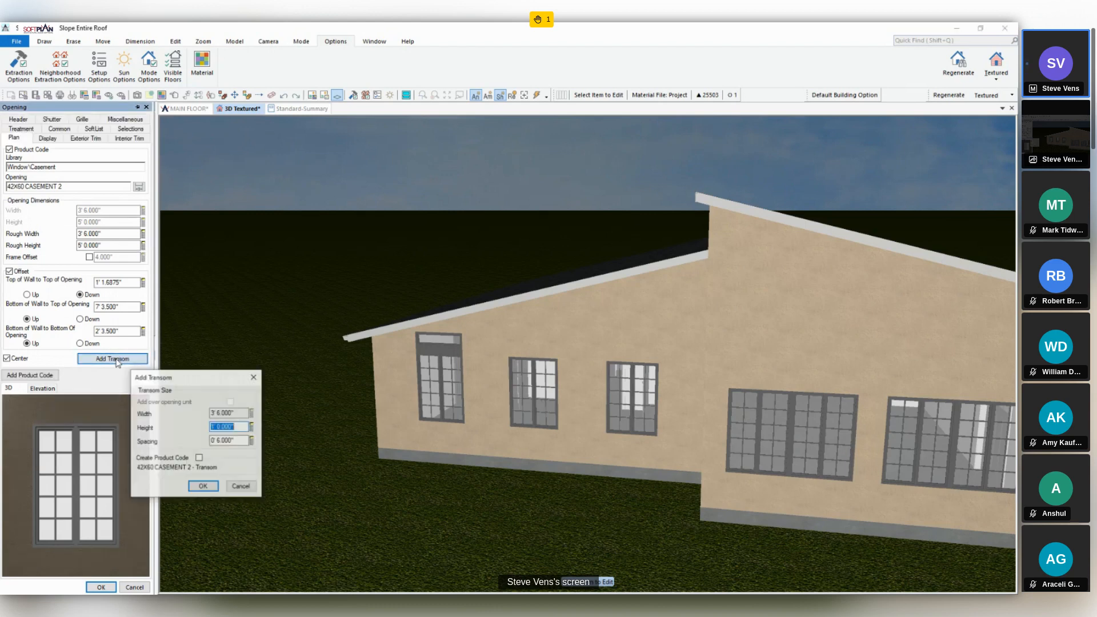
click(243, 440)
text(0)
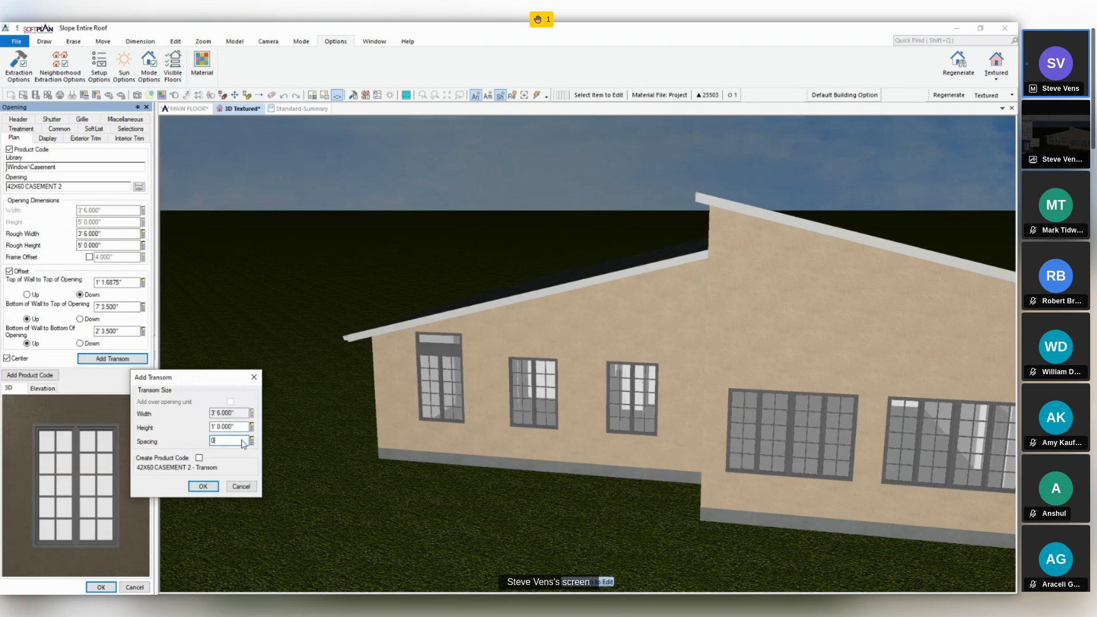
key(Return)
click(202, 486)
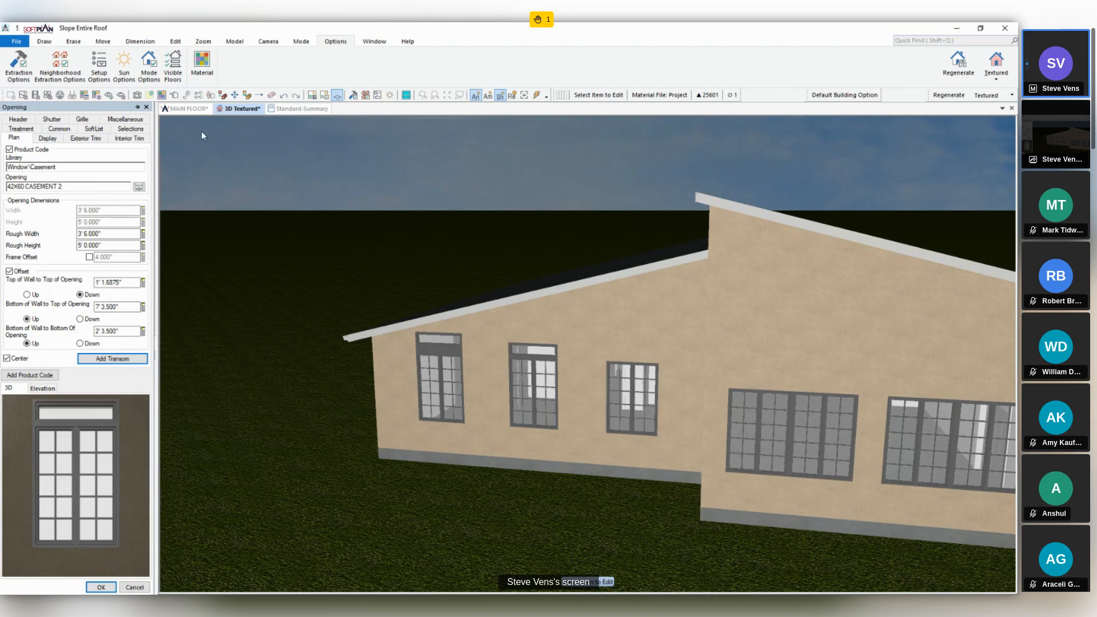
click(174, 97)
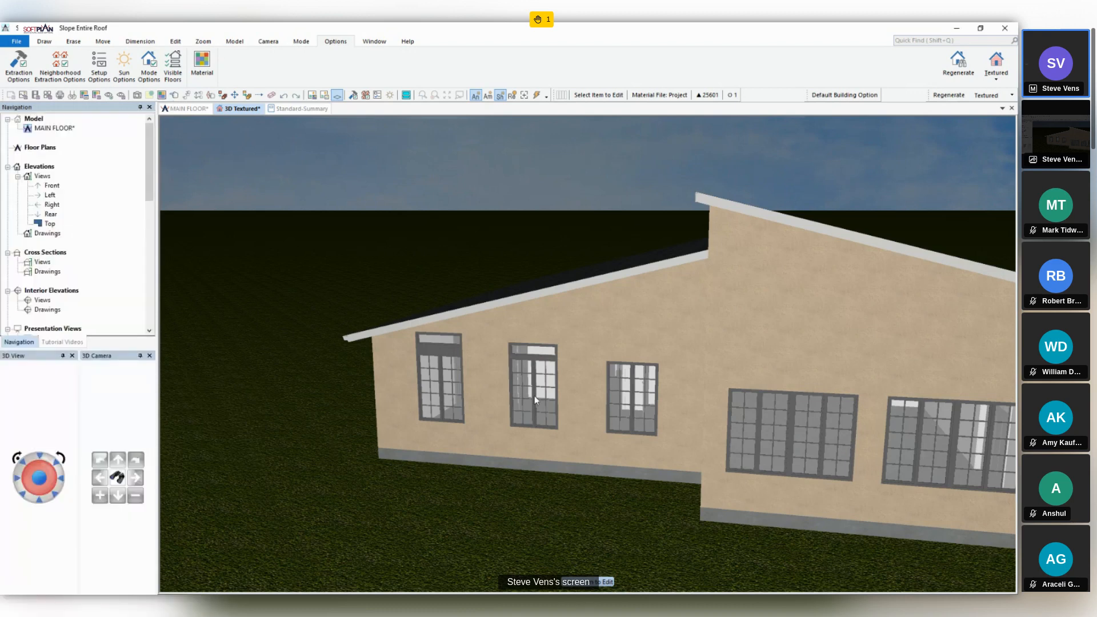
- Give the middle window's transom a Standard grille with the horizontal count set to 0, and open the third front window for editing
click(536, 357)
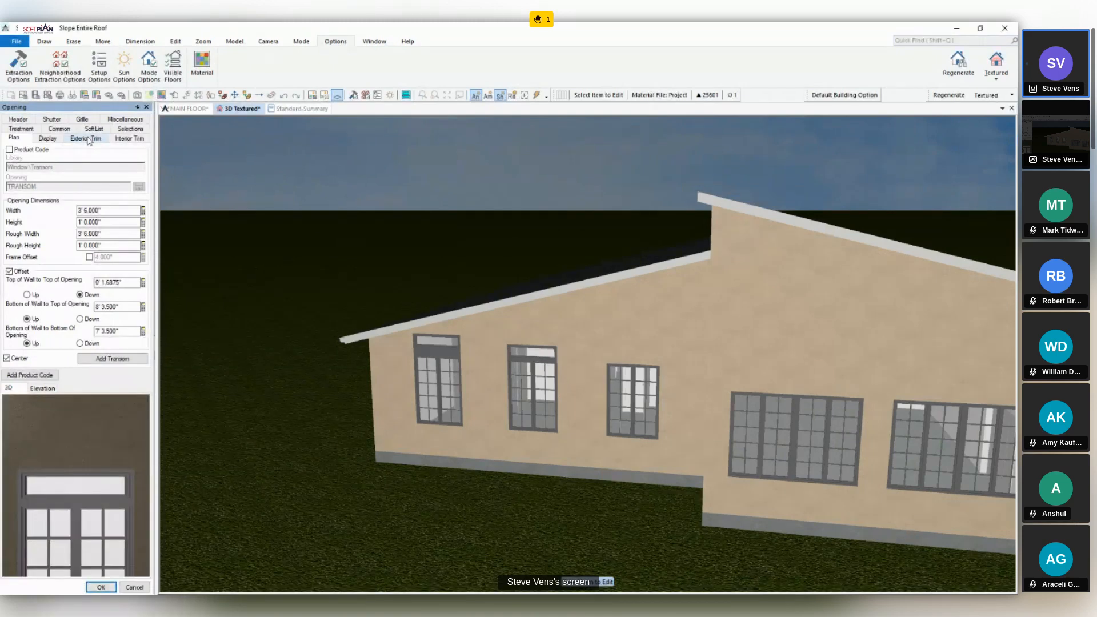
click(82, 119)
click(89, 180)
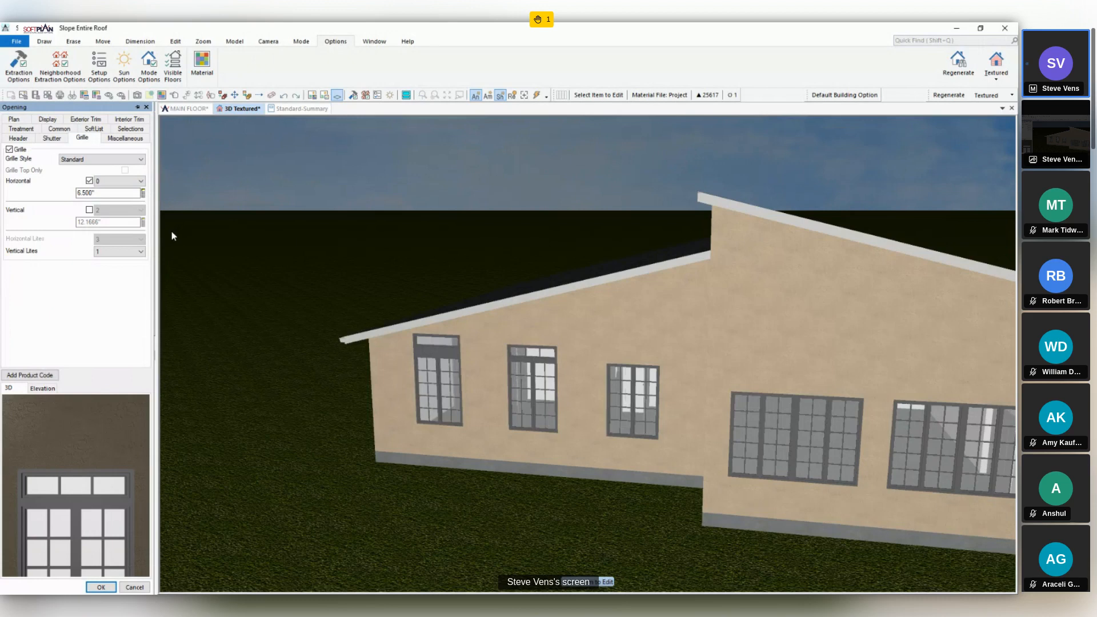
click(632, 402)
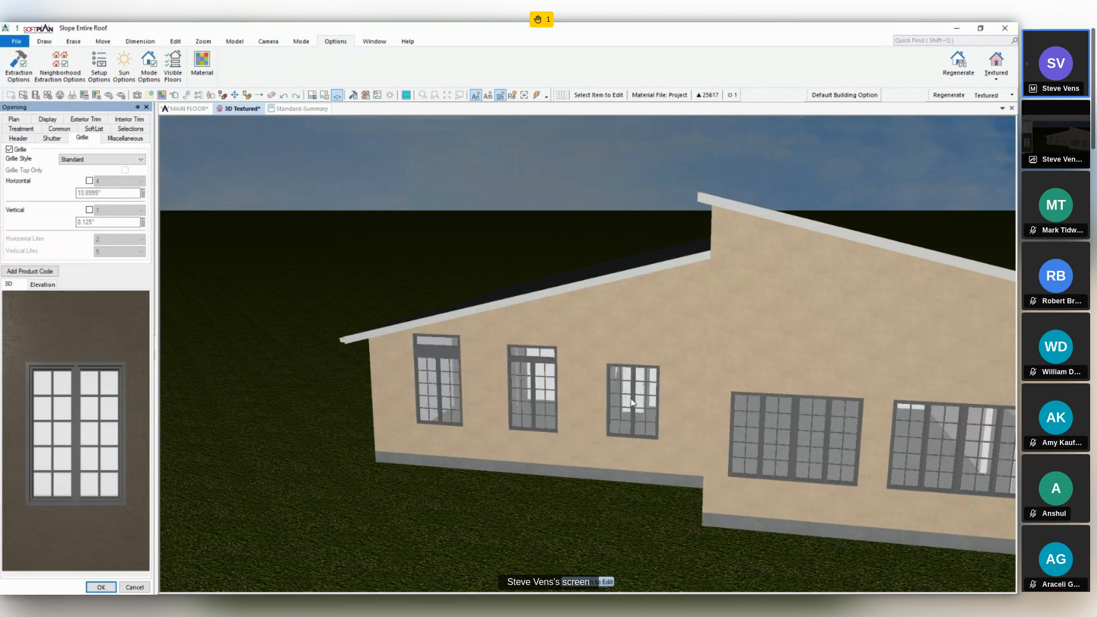
- Add a 3' 6" wide, 1' high transom with 0 spacing above the bedroom wing's third front window, creating a product code for it
click(15, 119)
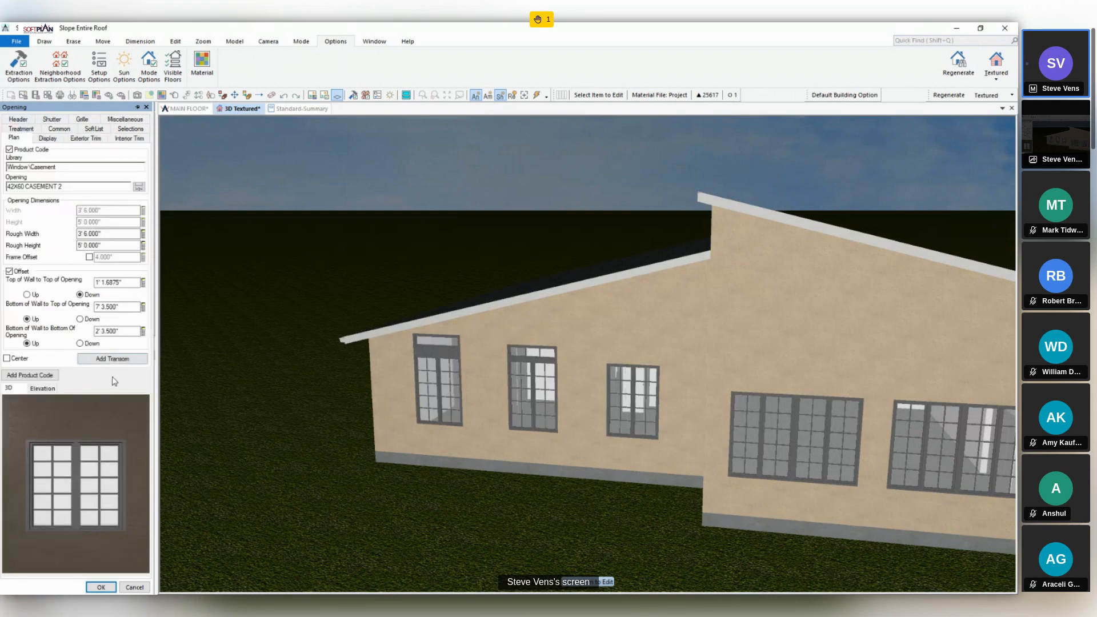
click(113, 358)
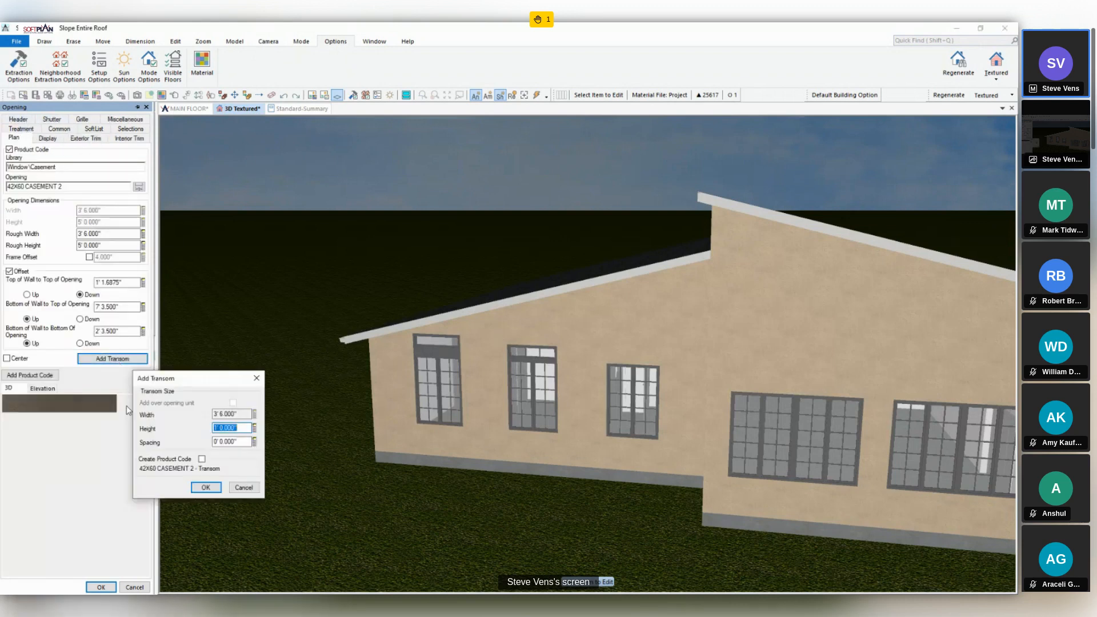
click(202, 459)
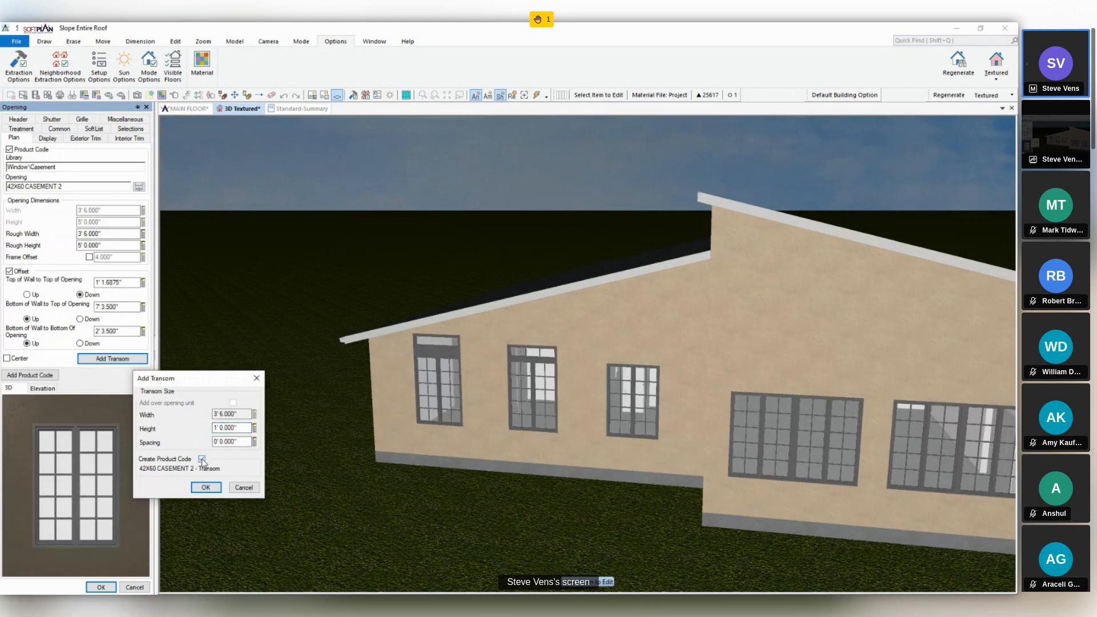
click(205, 487)
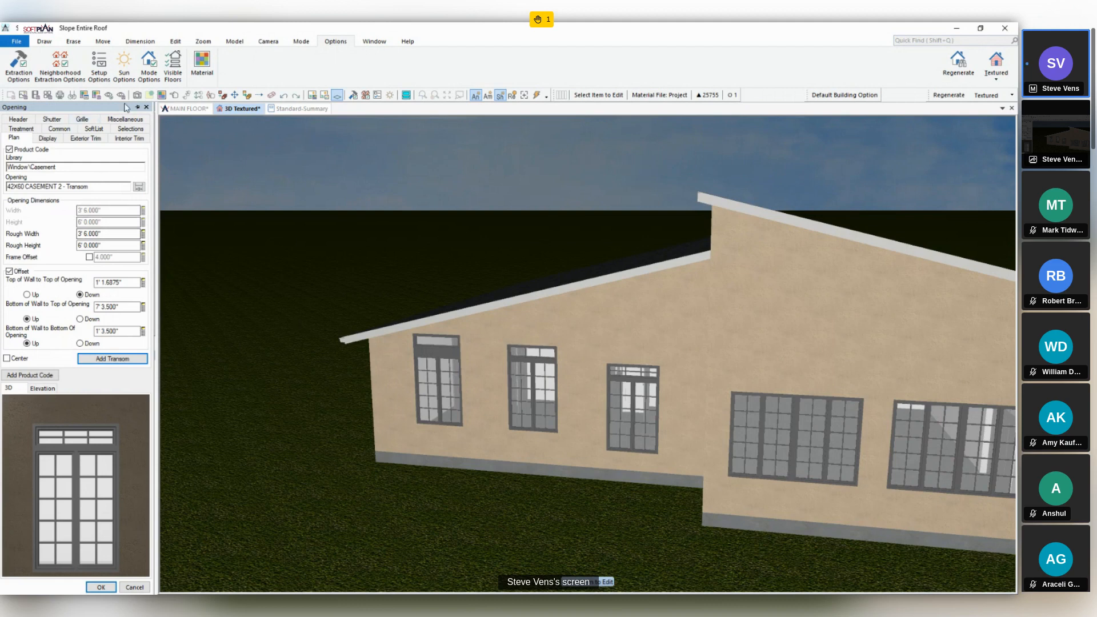
- Erase the middle front window's transom, then try erasing the third window's product-code transom and undo that last erasure
click(225, 95)
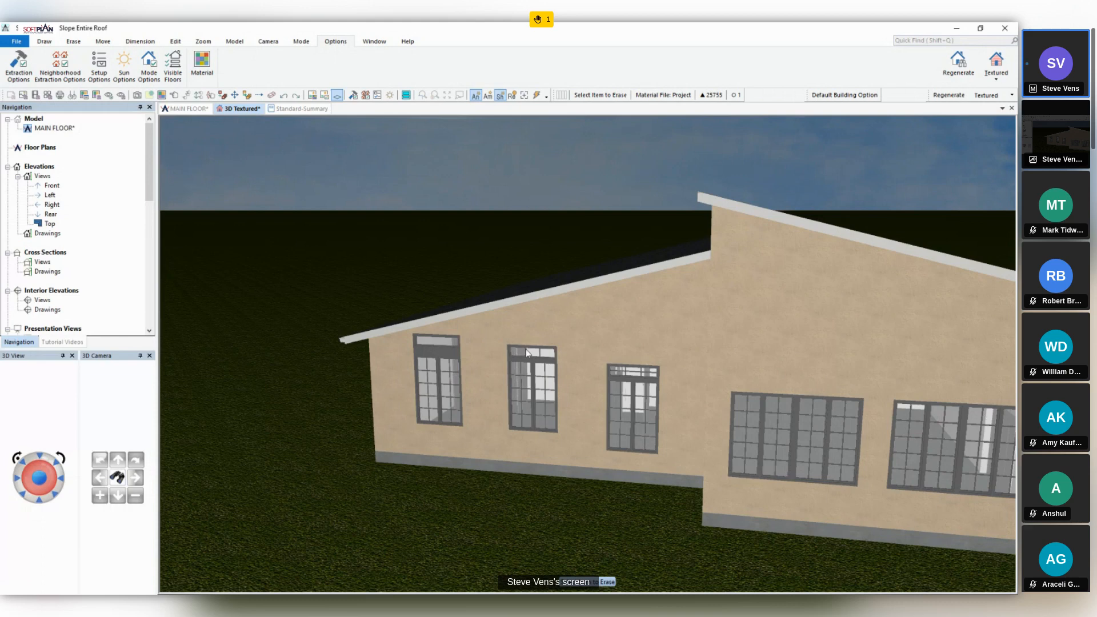
click(529, 353)
click(639, 377)
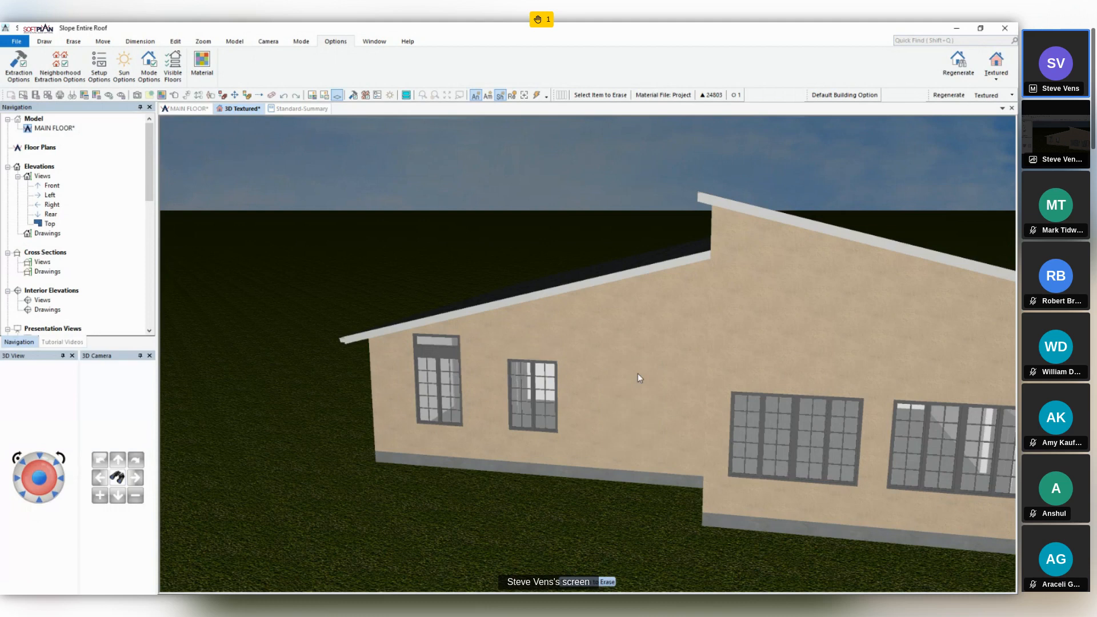
key(ctrl+z)
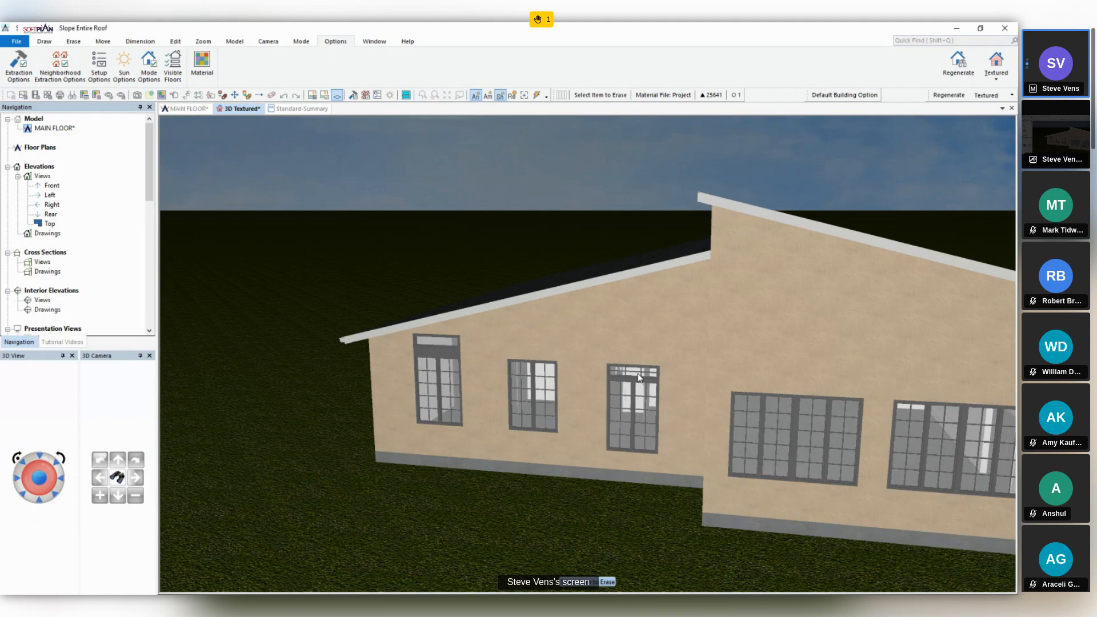
- Add a 7' wide, 1' high transom with 0 spacing over the whole opening unit of the projecting wall's first paired window
middle_drag(749, 379, 660, 347)
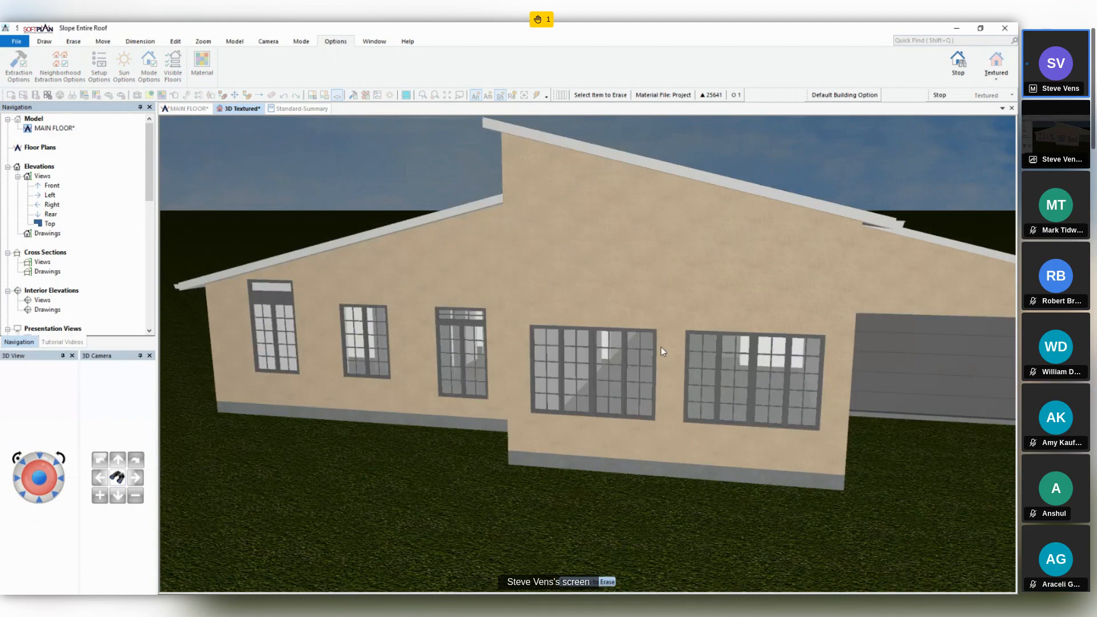
middle_drag(660, 347, 591, 344)
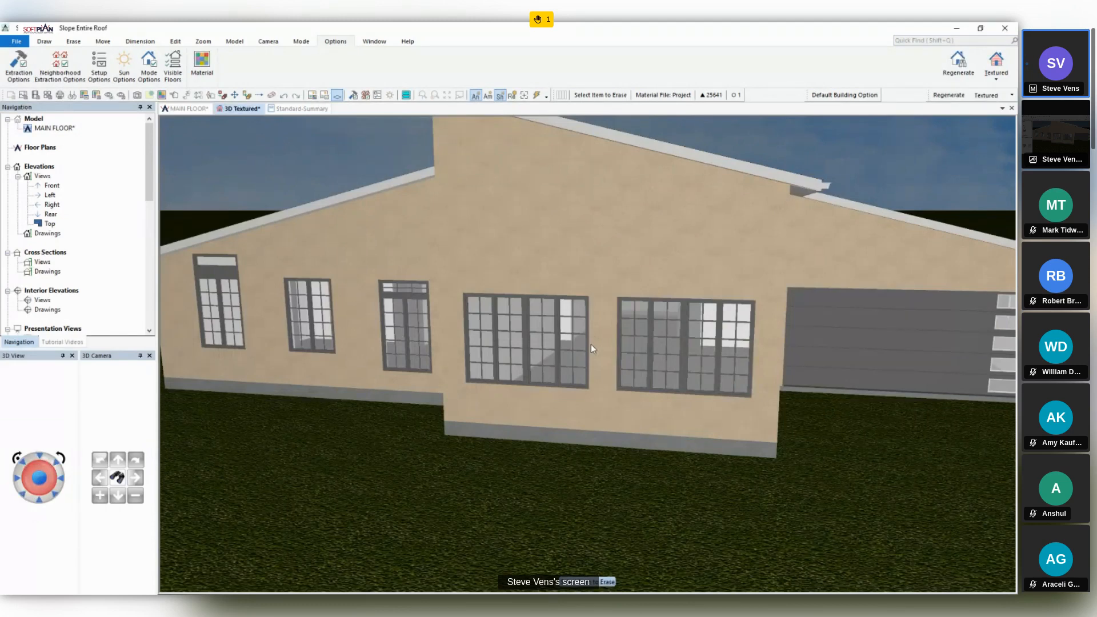
right_click(350, 270)
click(502, 340)
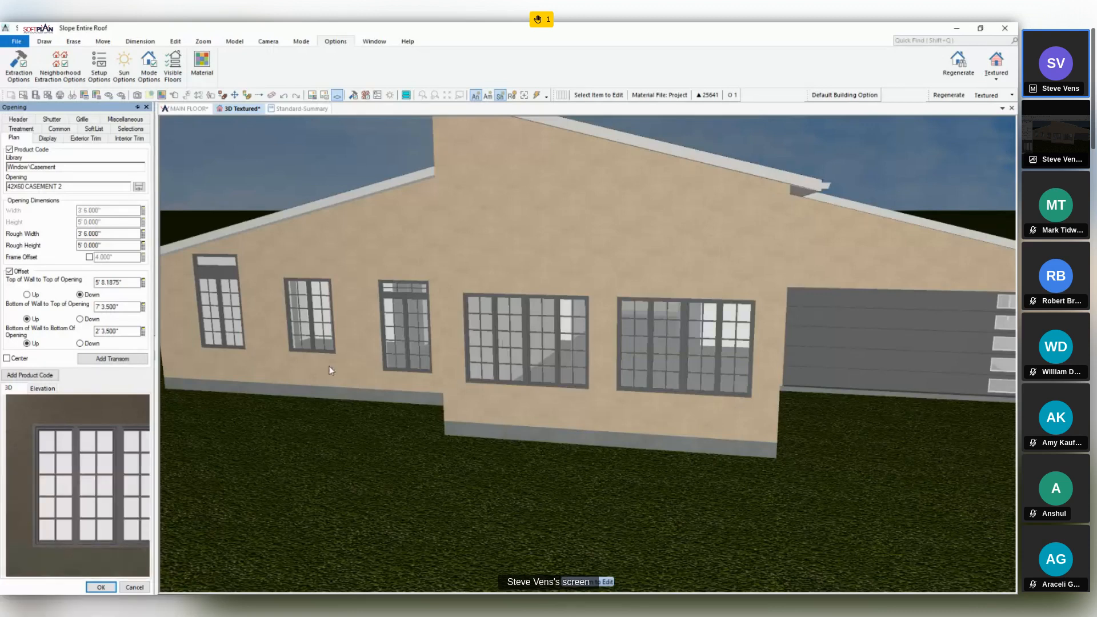
click(113, 358)
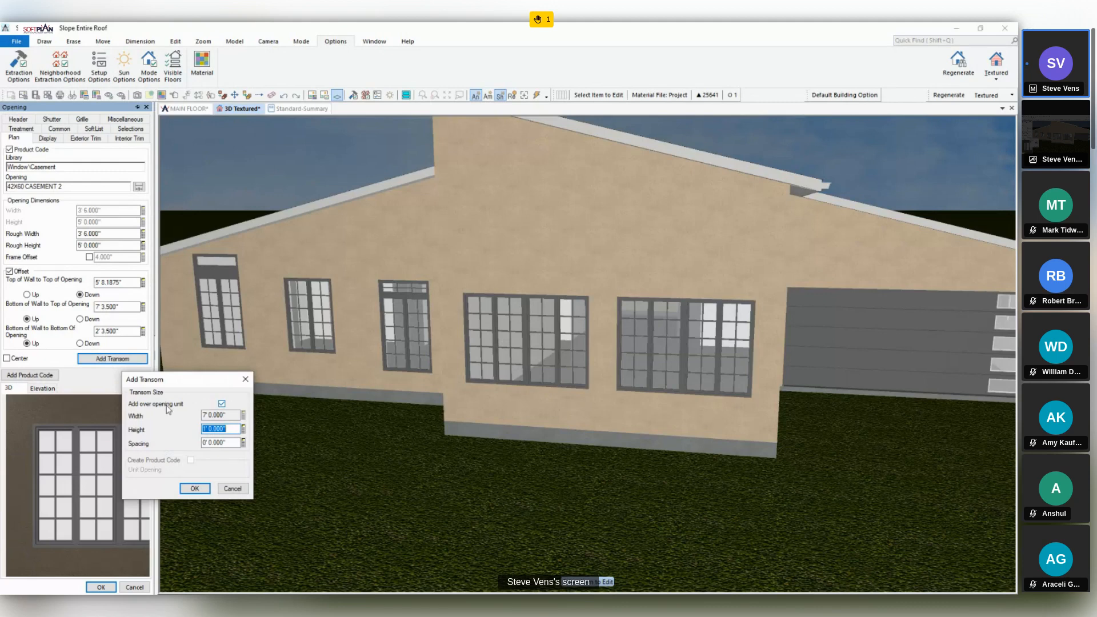
click(207, 490)
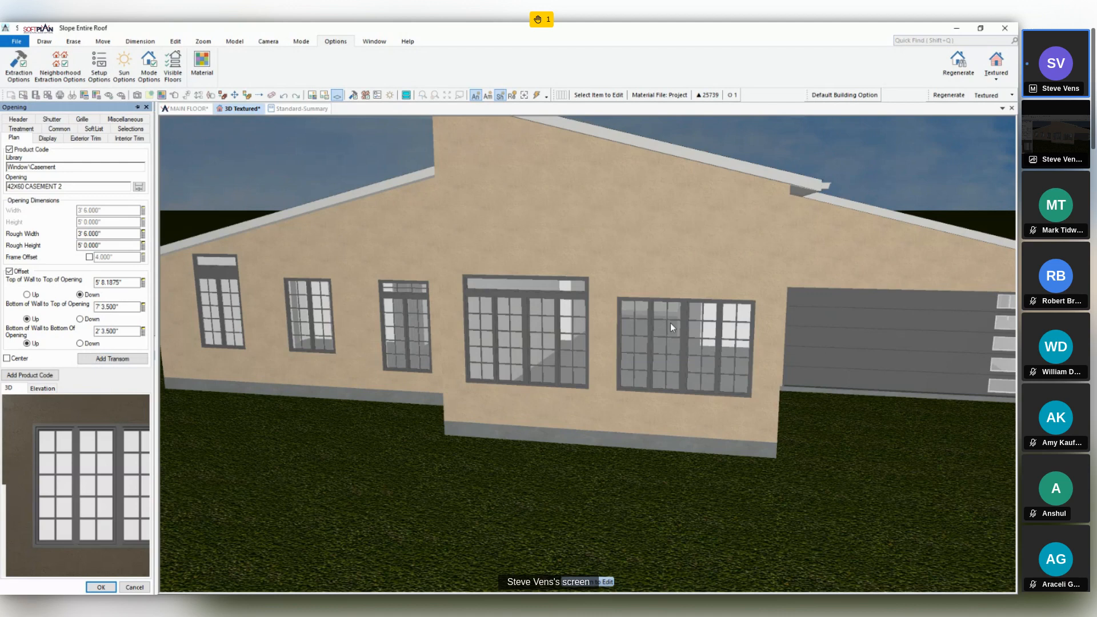
- Add separate 3' 6" wide, 1' high transoms with 0 spacing above each casement of the paired window nearest the garage
click(91, 358)
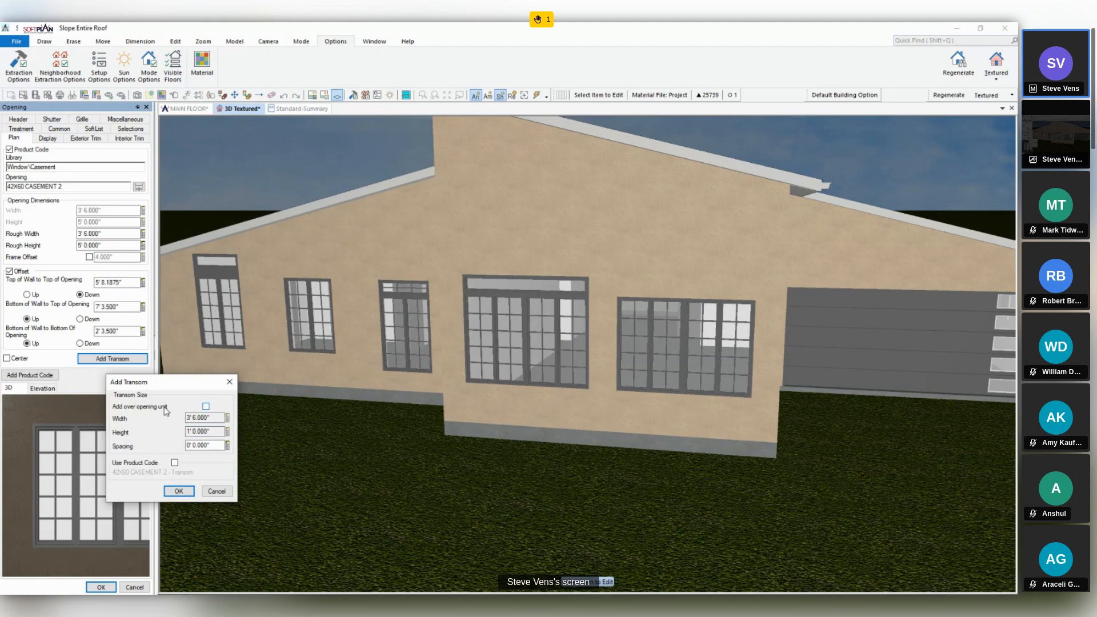
click(188, 491)
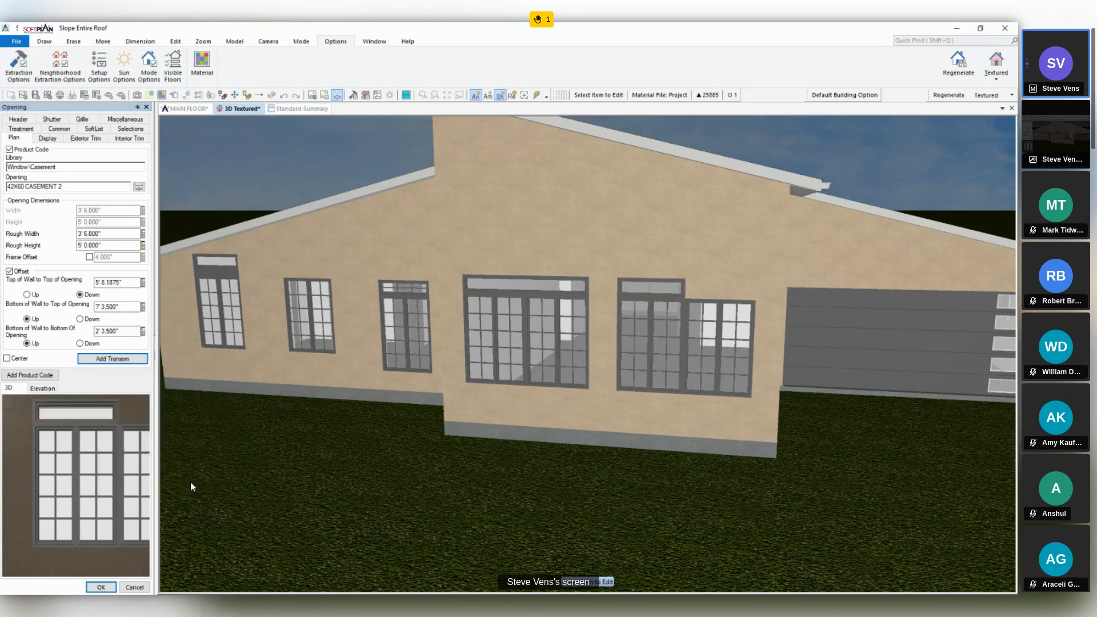
click(710, 348)
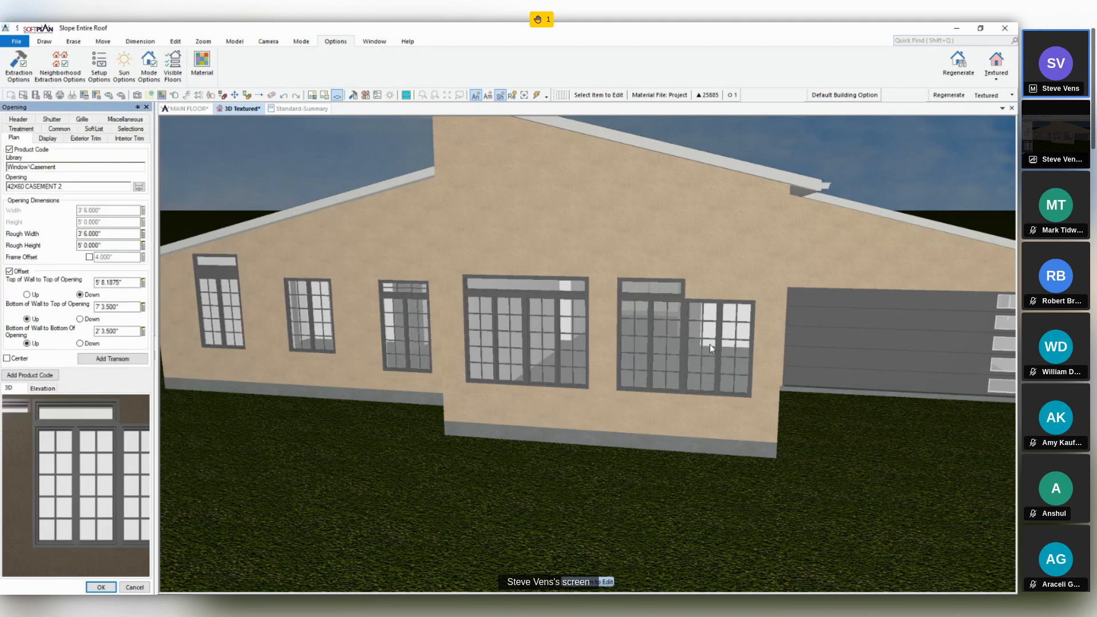
click(103, 360)
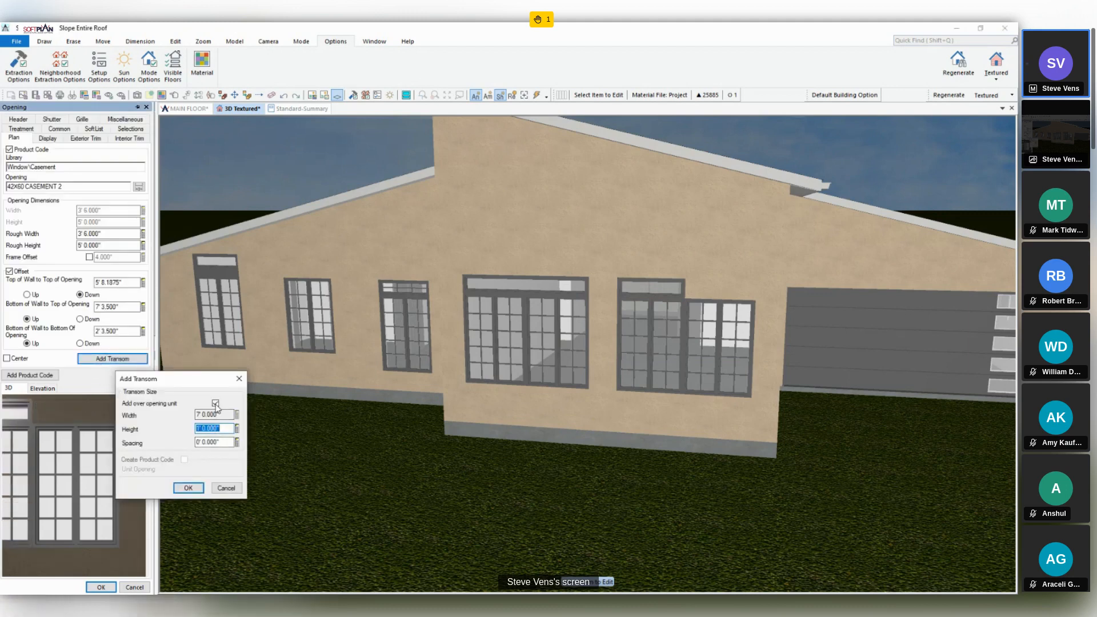
click(194, 487)
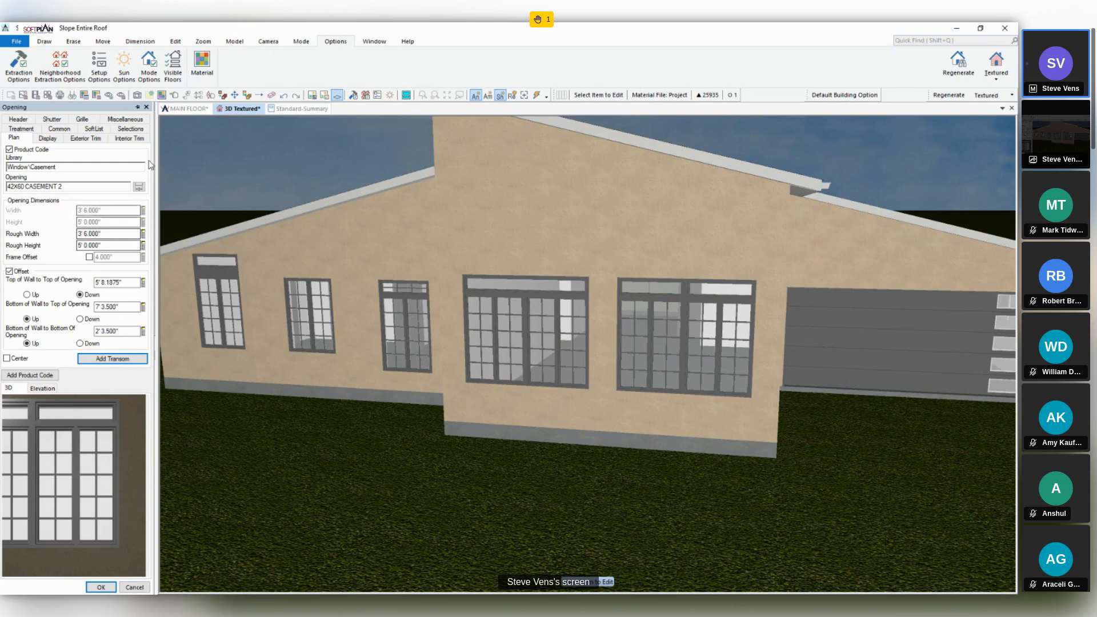
- Set the height of the transom above the garage-side pair's left casement to 2' and give it a Standard grille
click(657, 283)
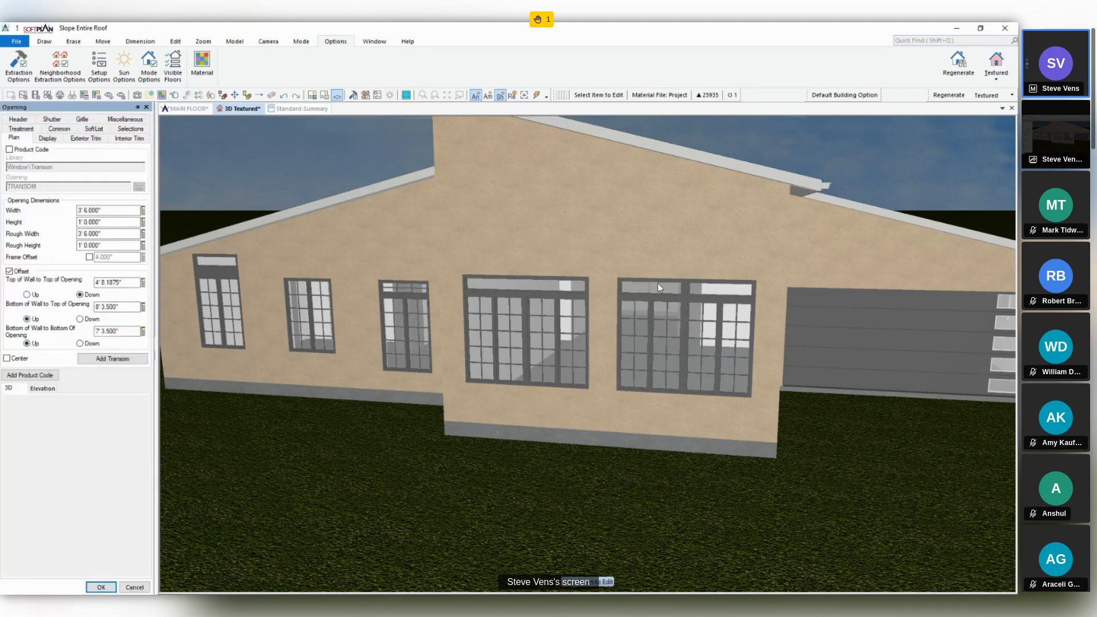
double_click(107, 222)
text(2)
key(Return)
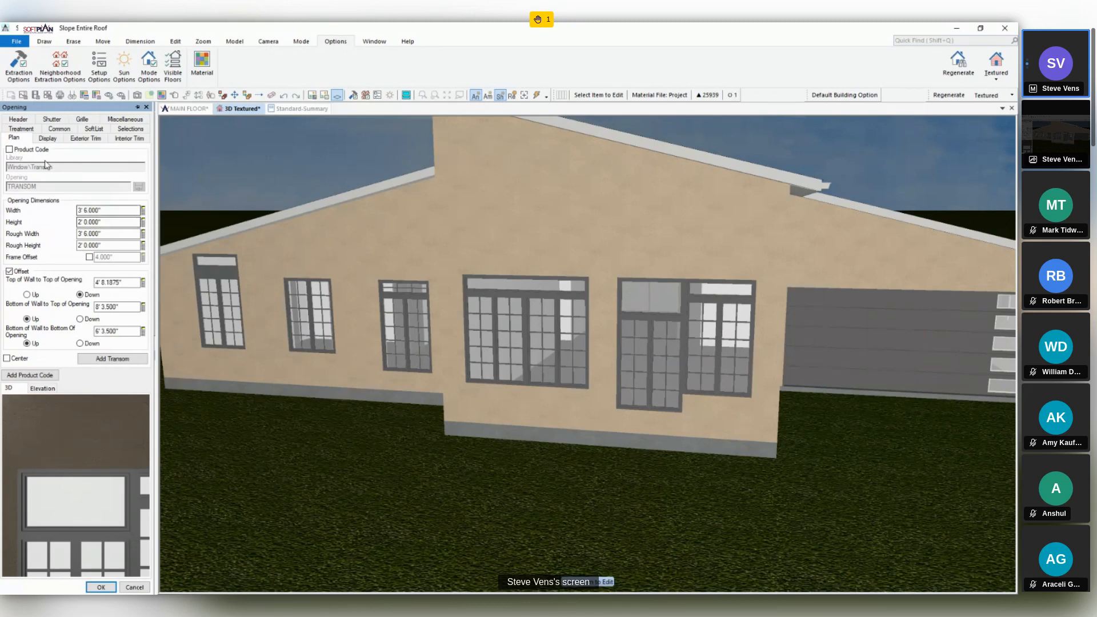
click(82, 119)
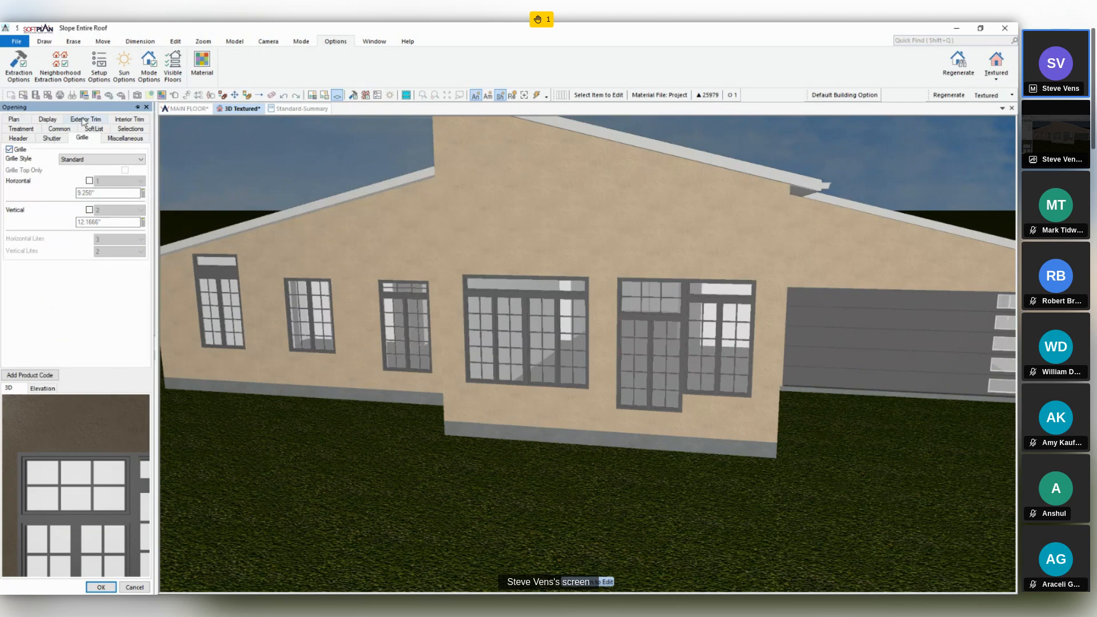
- Create a new blank drawing and choose the 2x6/Stucco wall type for drawing walls
click(16, 40)
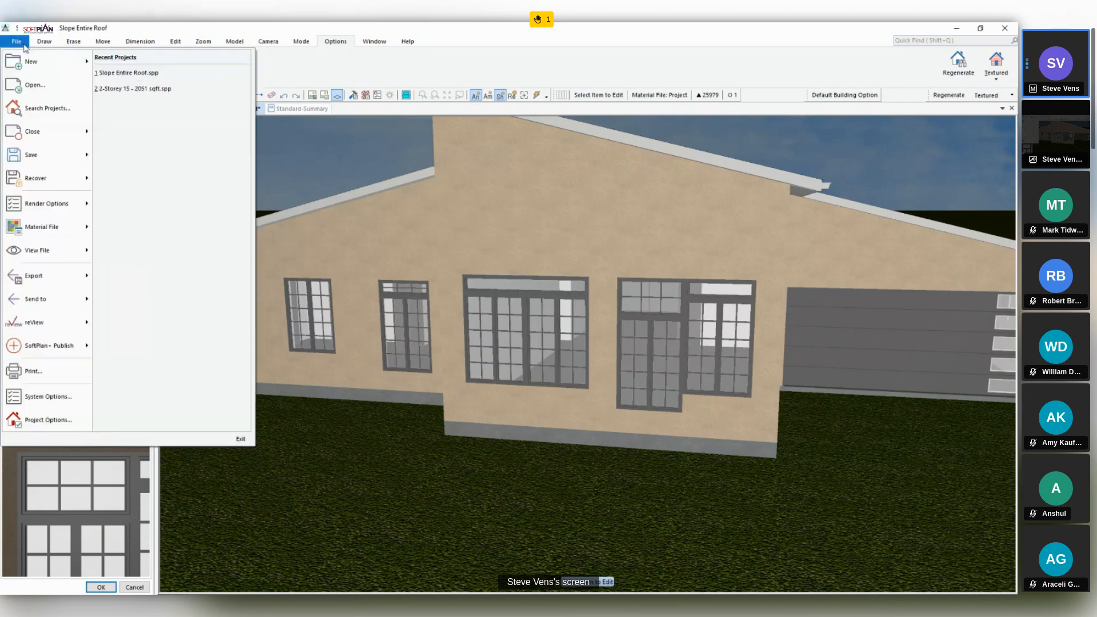
mouse_move(69, 64)
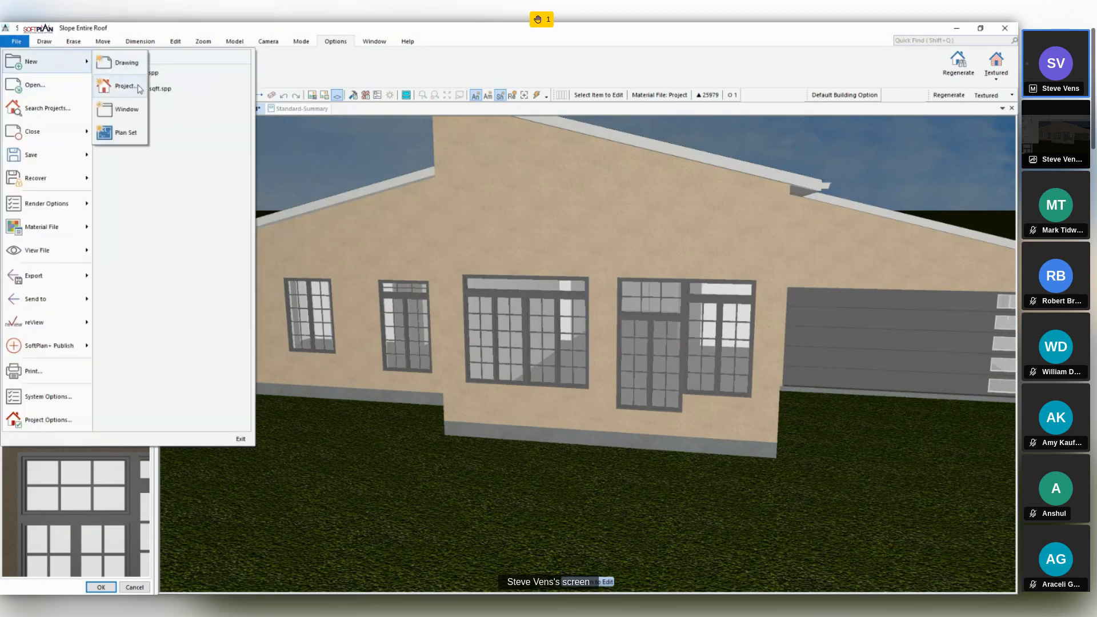
click(127, 63)
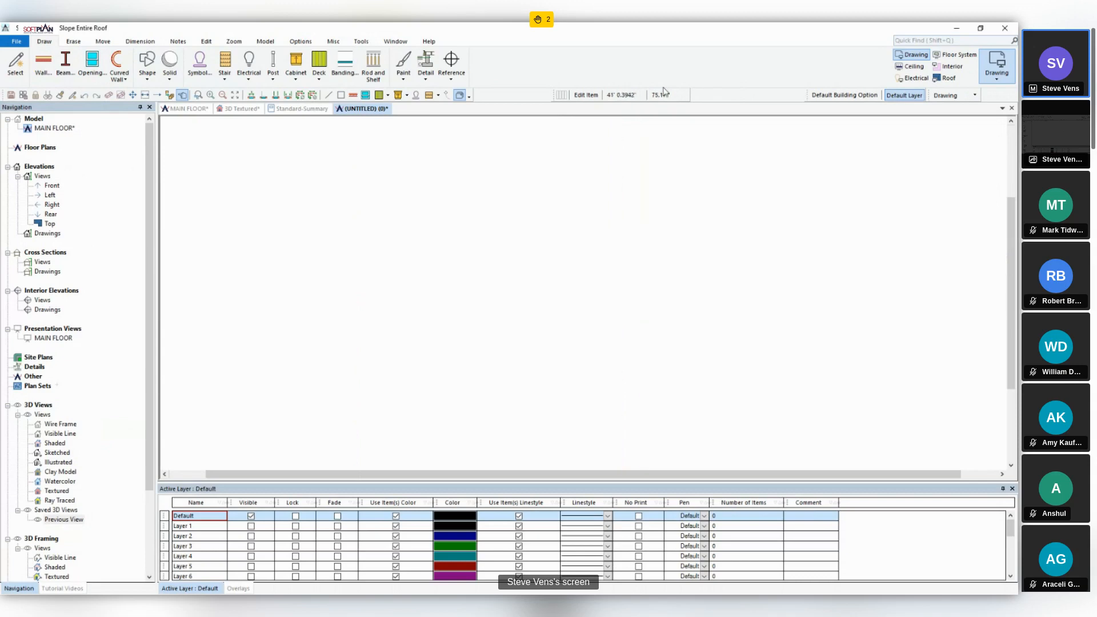
click(43, 63)
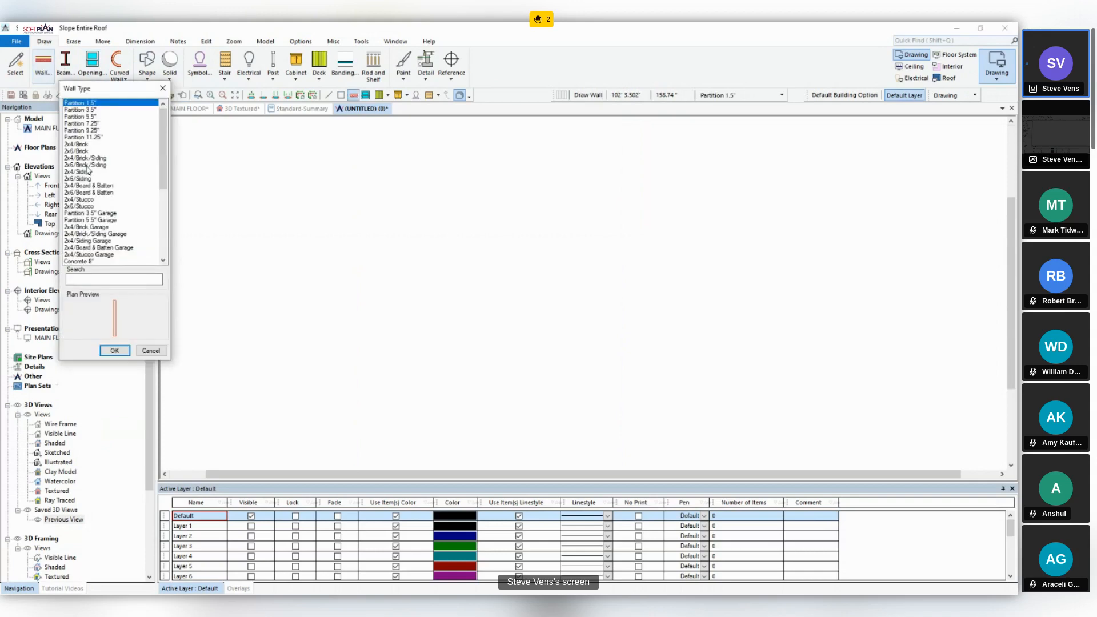
click(79, 206)
click(114, 350)
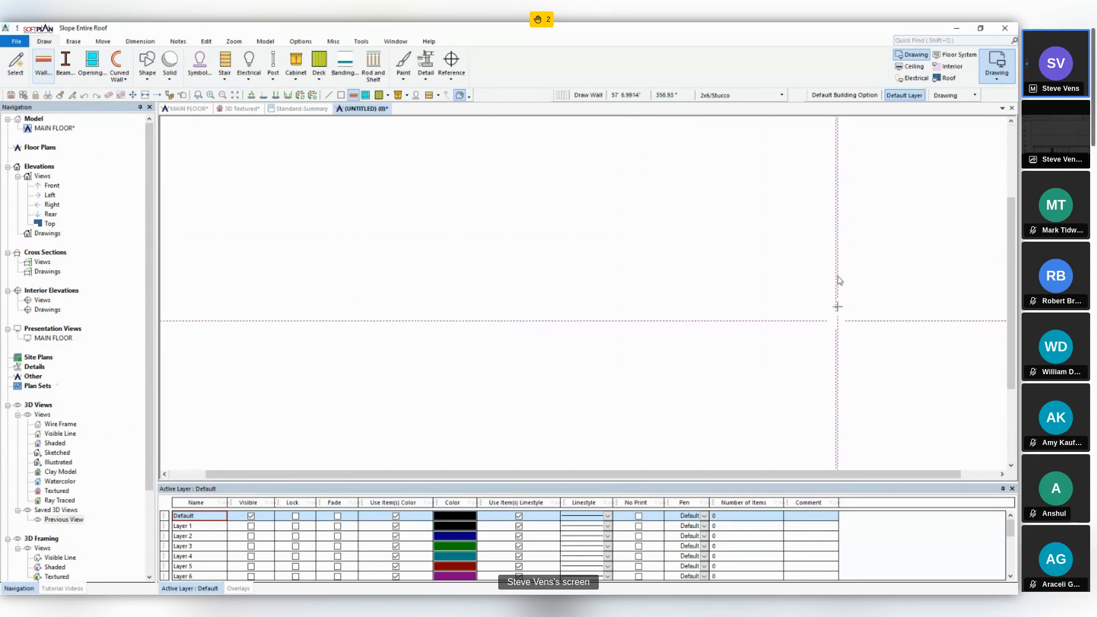
- In the textured 3D view, try excluding the transom above the outermost front window from unit openings
click(188, 108)
click(238, 109)
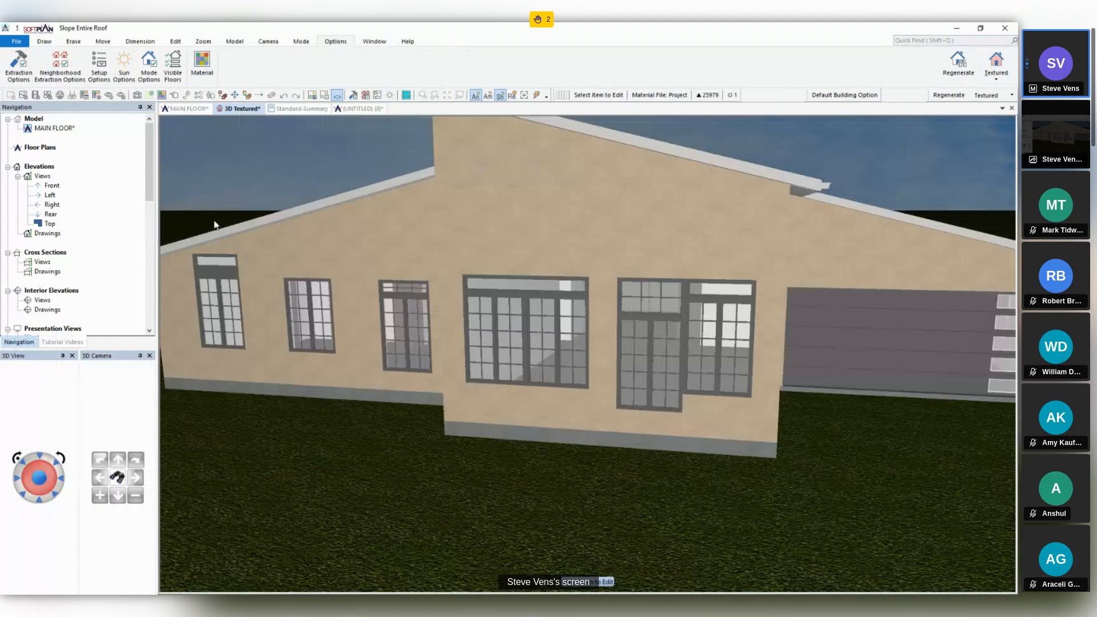
click(215, 261)
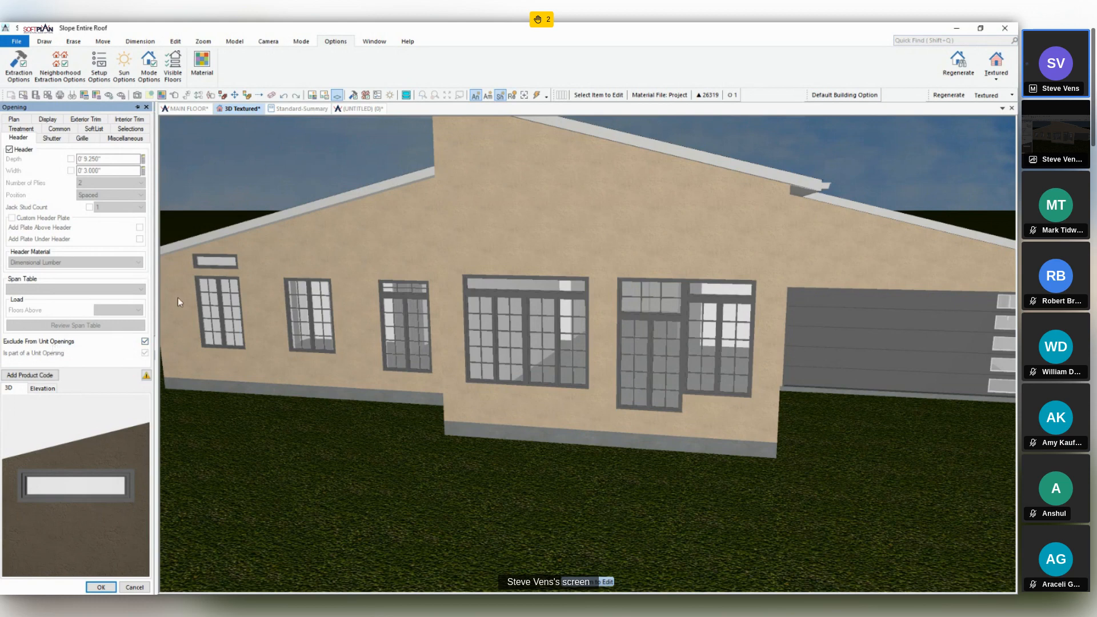
click(131, 587)
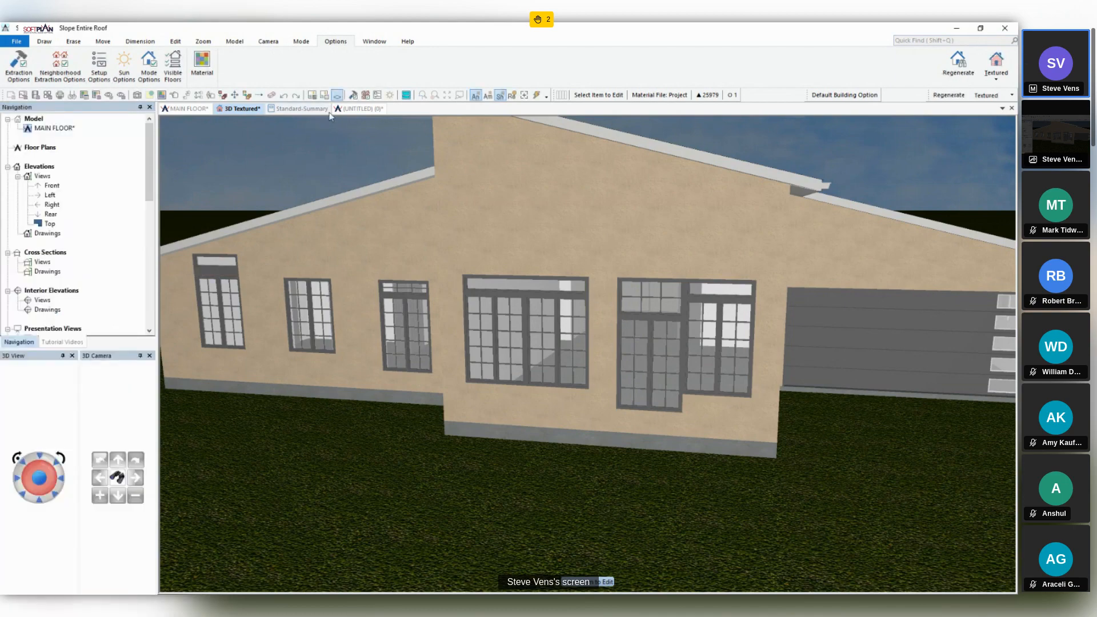
- Return to the untitled drawing and draw a horizontal 2x6/Stucco front wall about 25 feet long
click(345, 110)
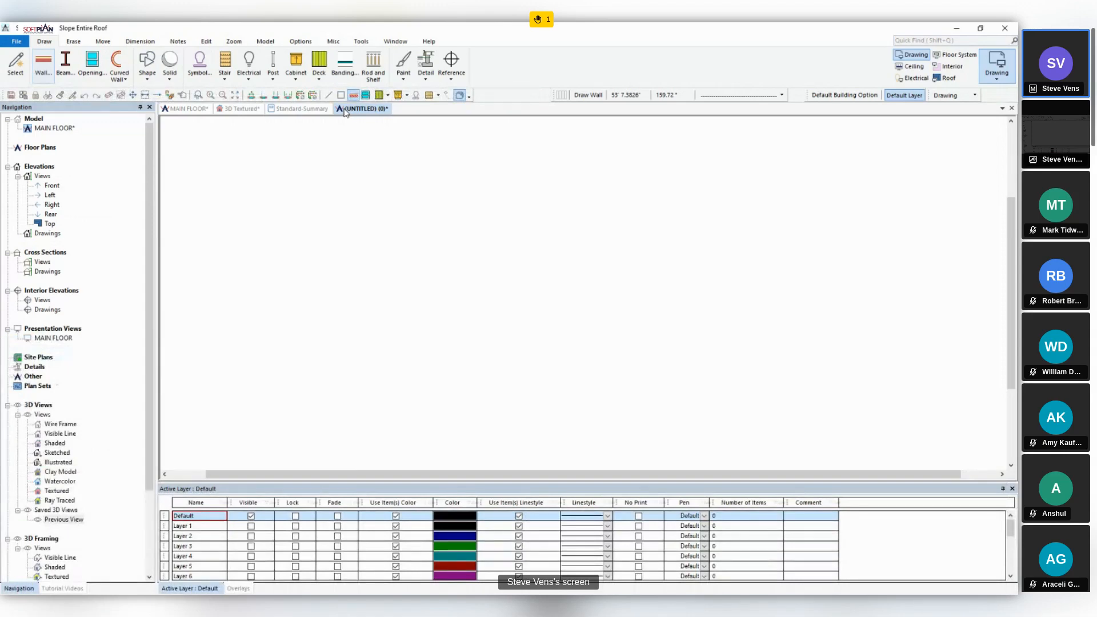
click(43, 62)
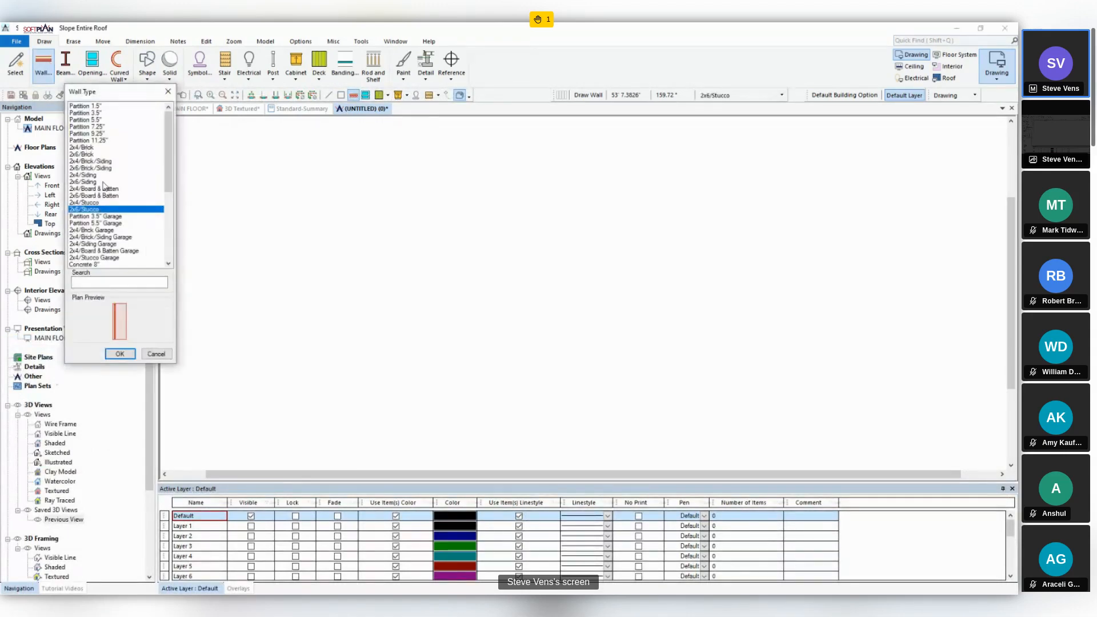
click(119, 354)
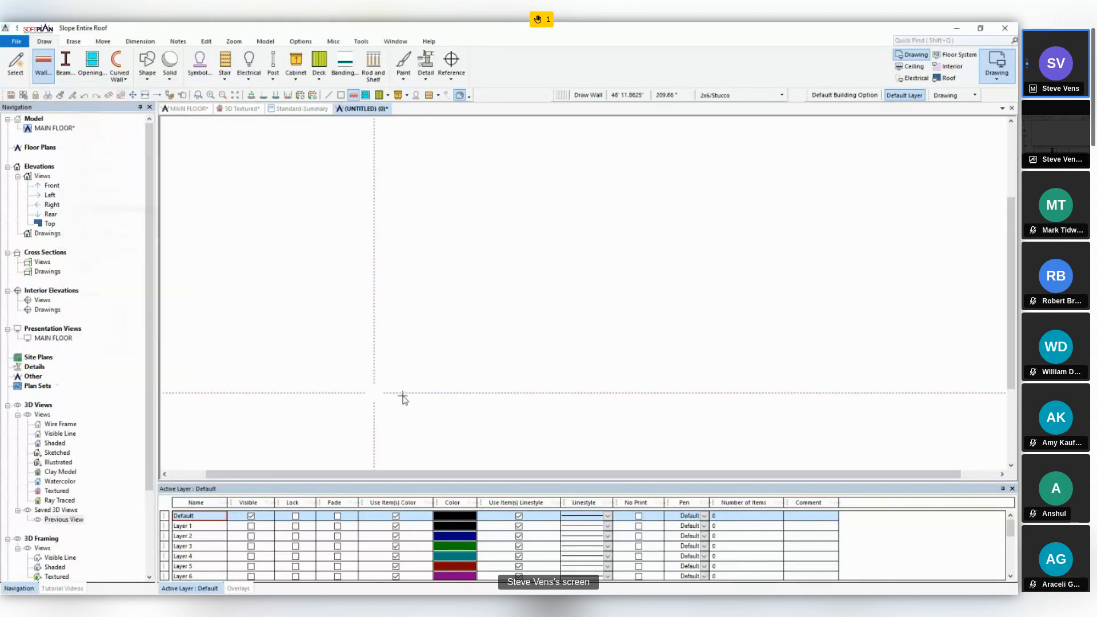
click(526, 402)
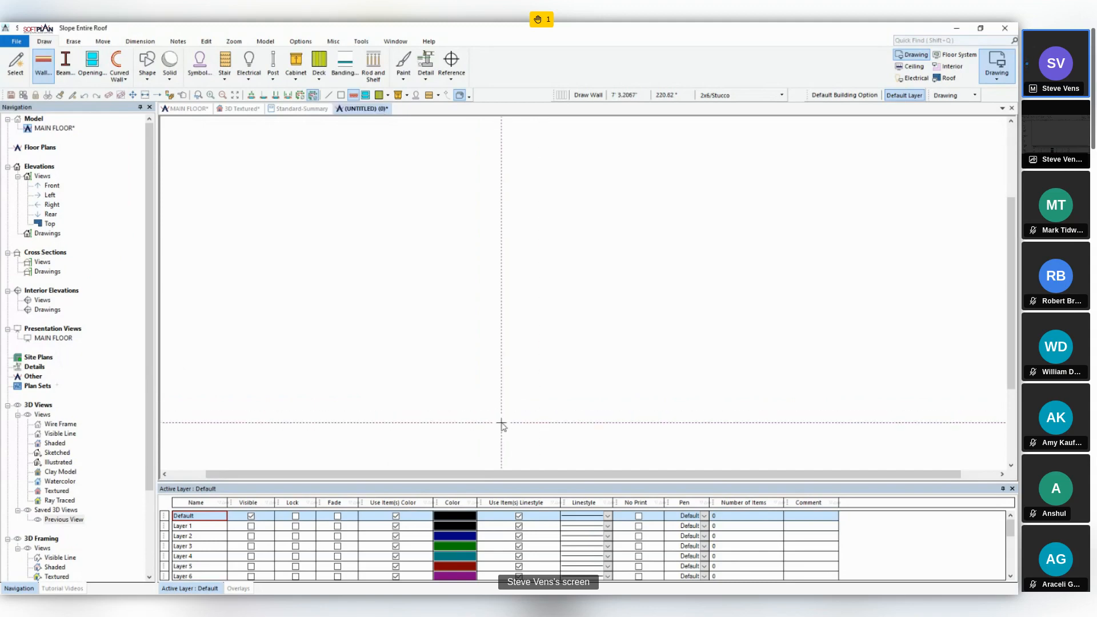
click(503, 399)
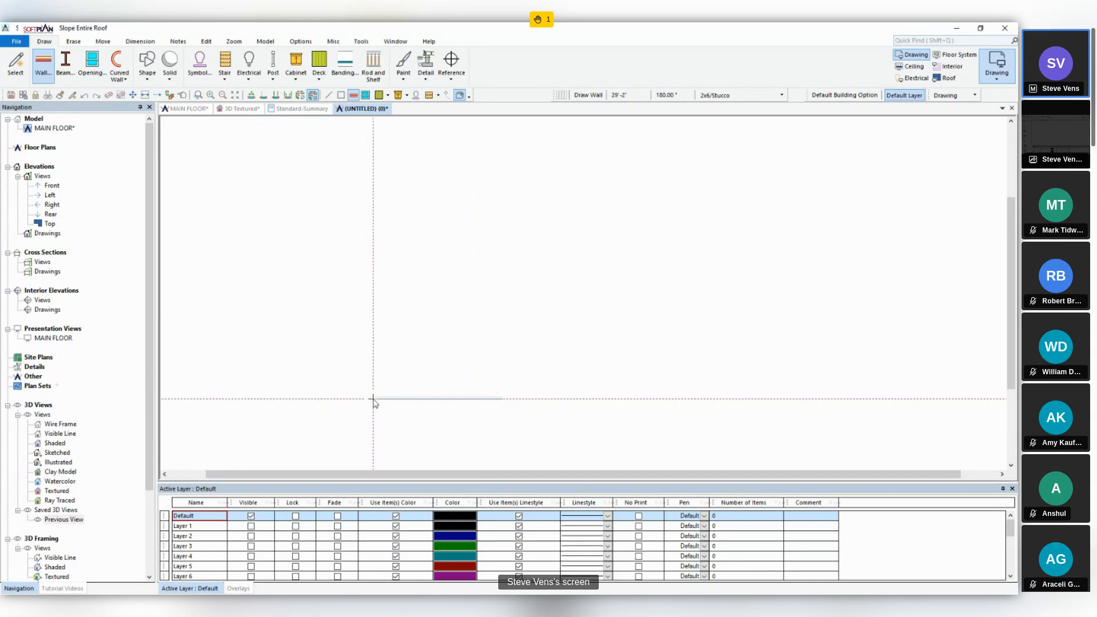
click(390, 399)
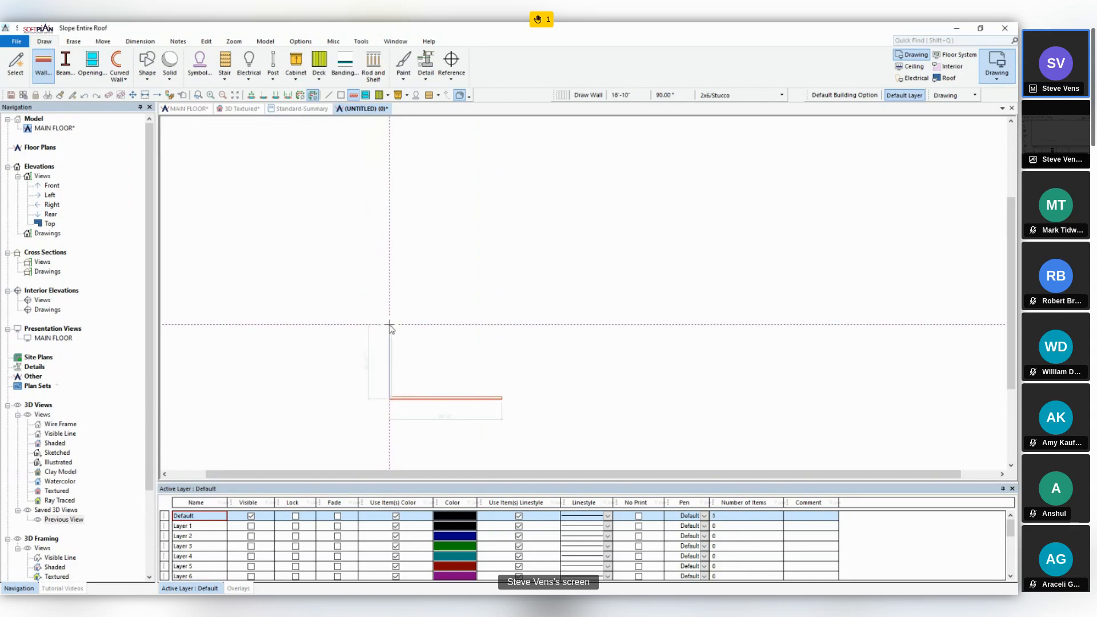
- Continue the walls about 18' 6" up, 4' 8" inward, 14' 6" up, 30' along the back and 6' 4" down
click(390, 317)
click(410, 317)
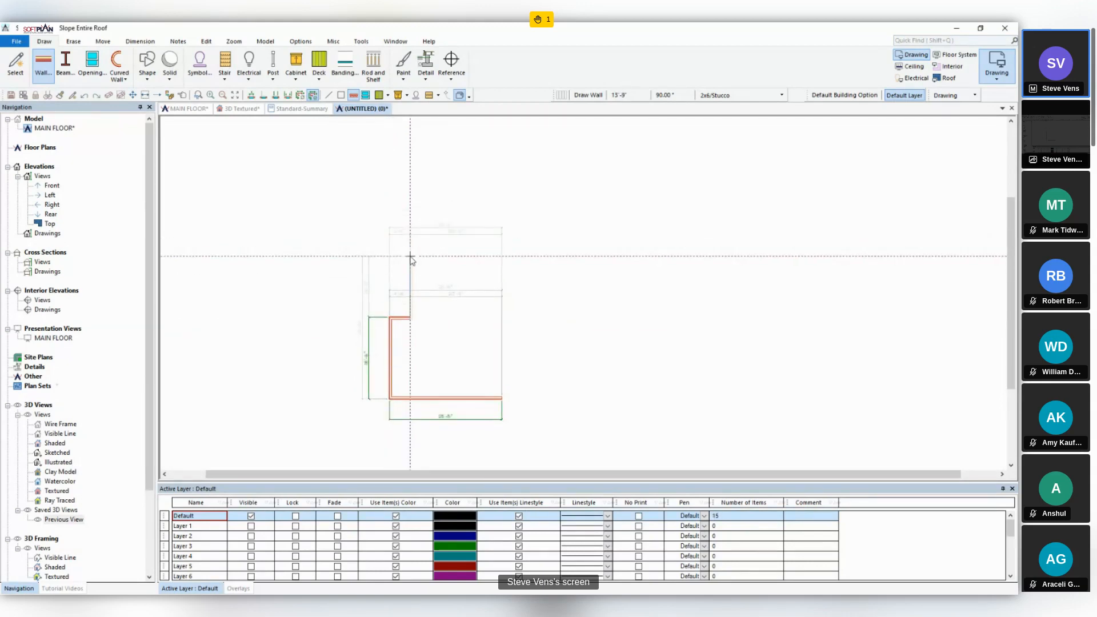
click(409, 253)
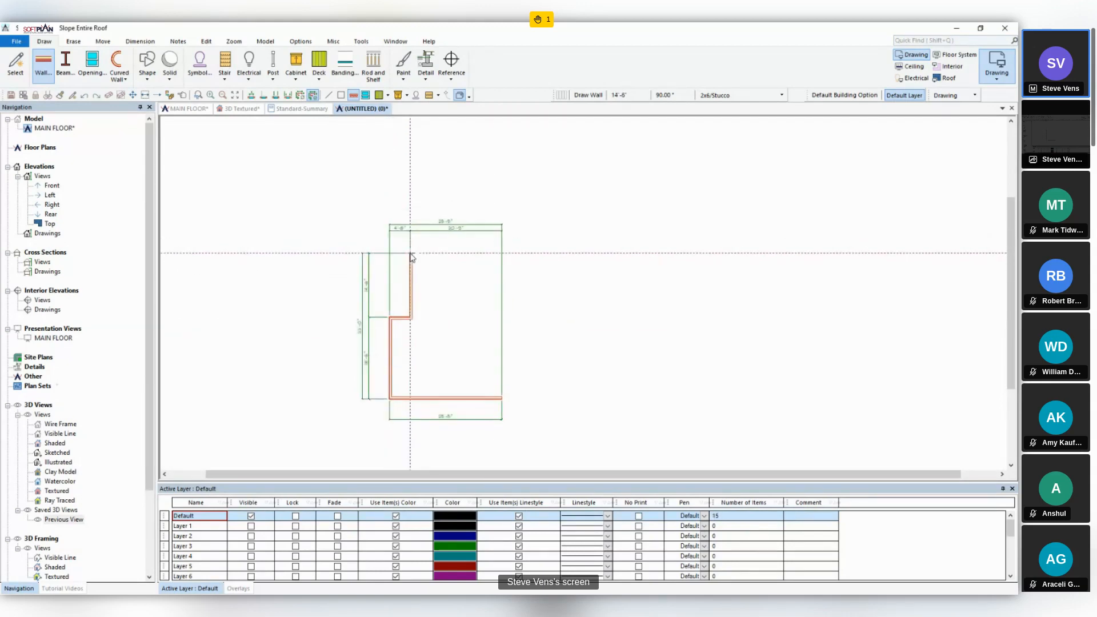
click(543, 253)
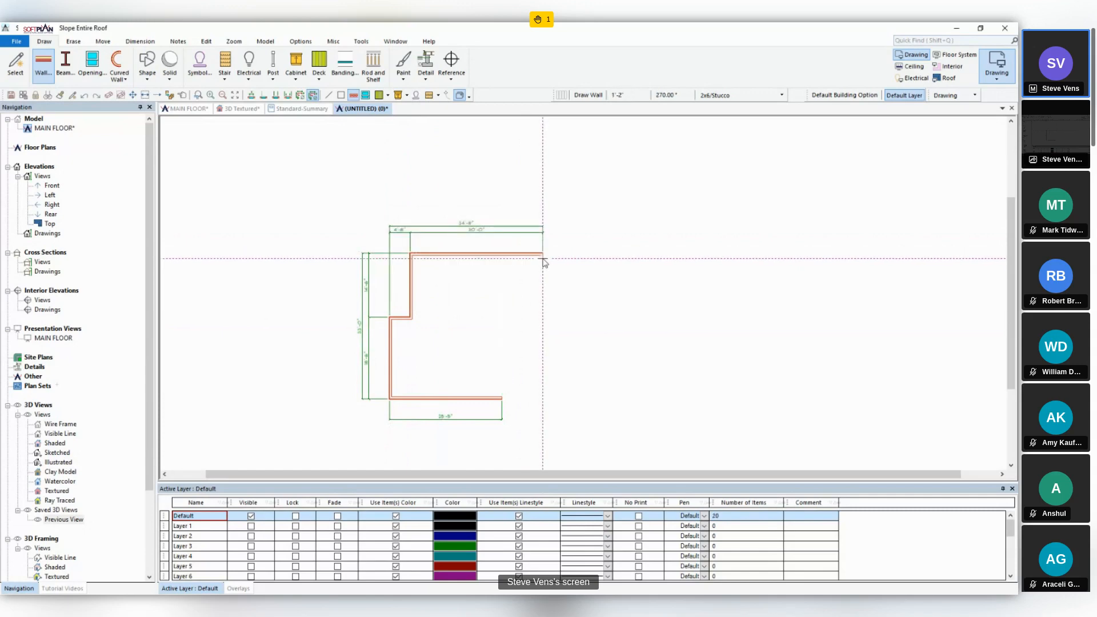
click(542, 286)
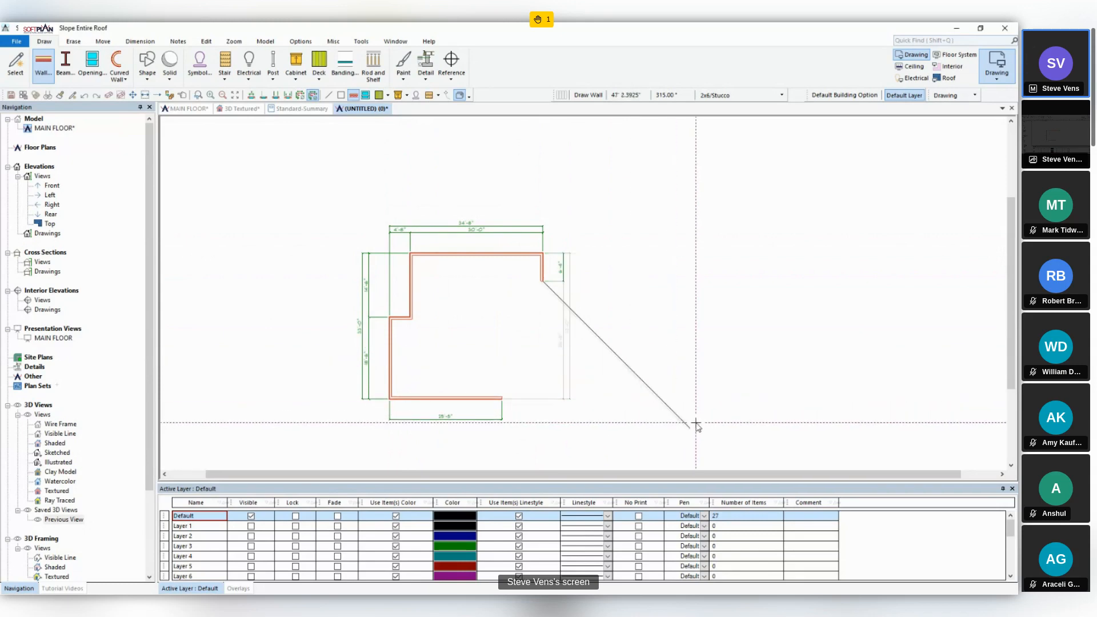
- Draw the 45° wing with a diagonal wall about 38' long, a perpendicular end wall and stepped inner walls, closing the outline at the front wall
click(666, 399)
middle_drag(632, 434, 644, 326)
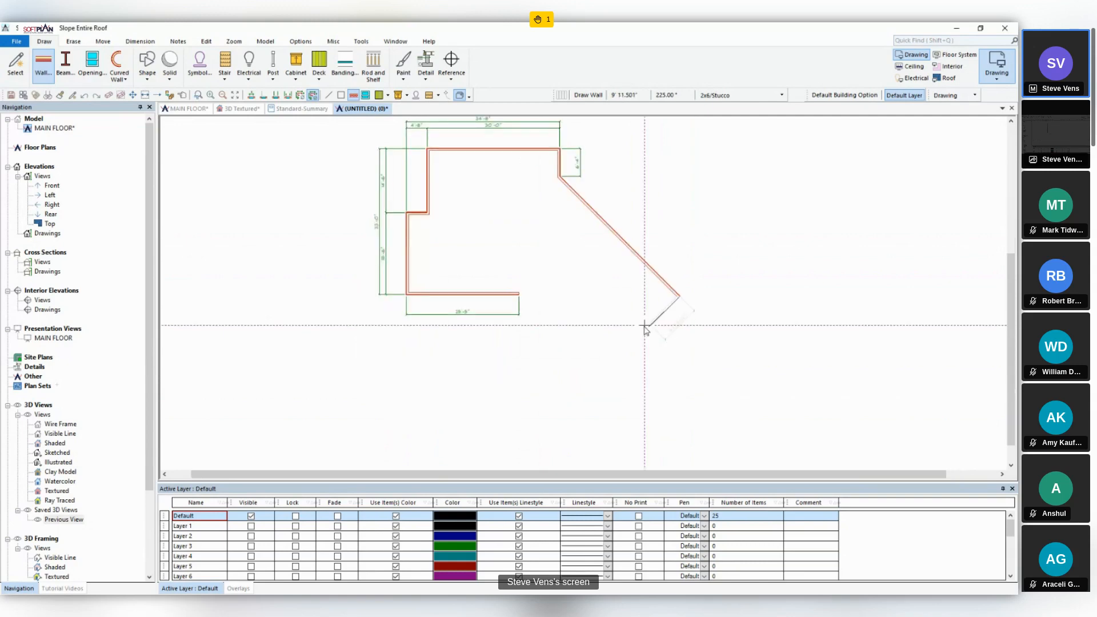
click(608, 366)
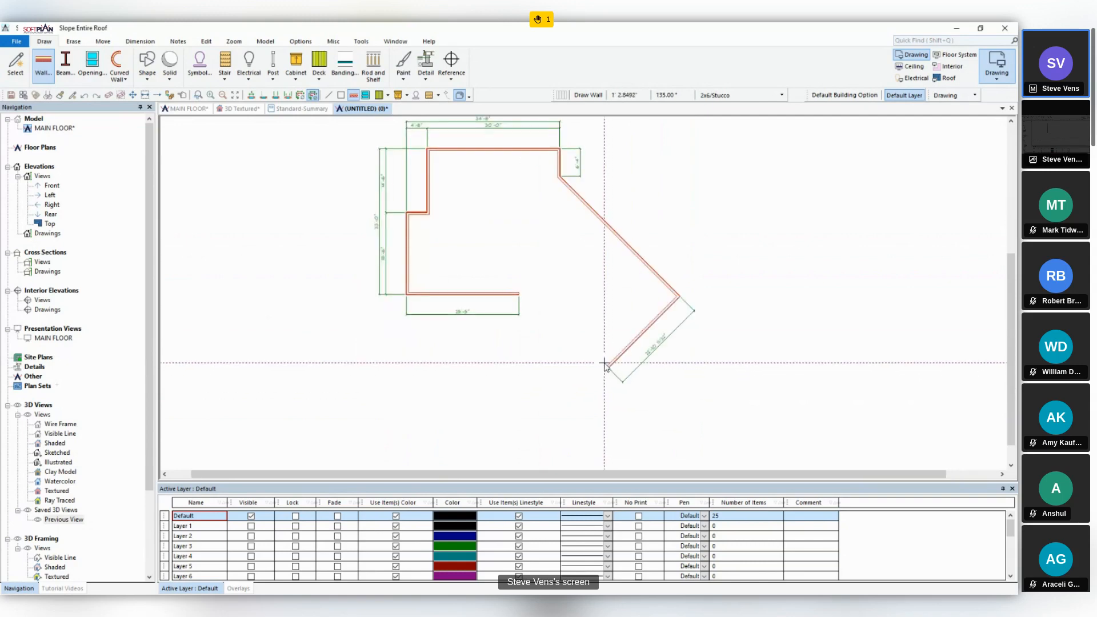
click(565, 324)
click(595, 296)
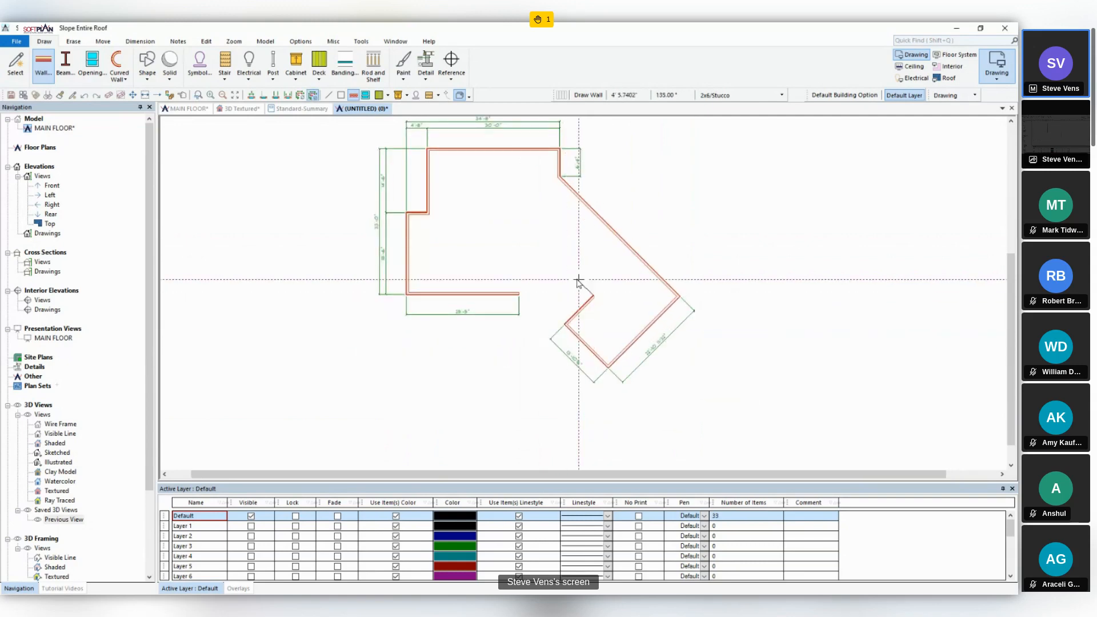
click(560, 259)
click(520, 260)
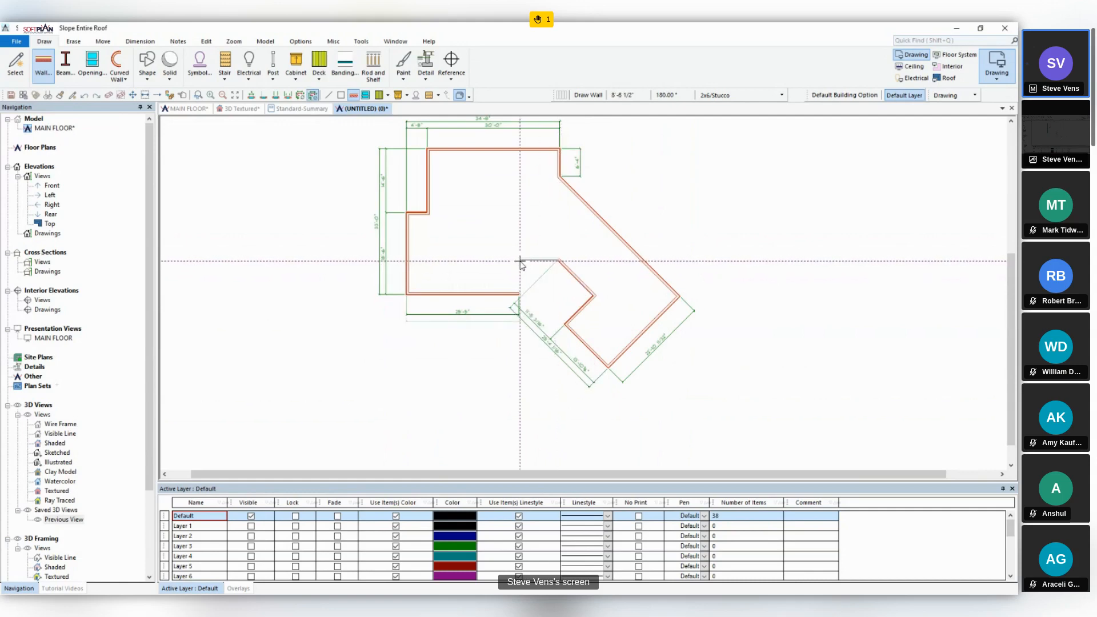
click(521, 294)
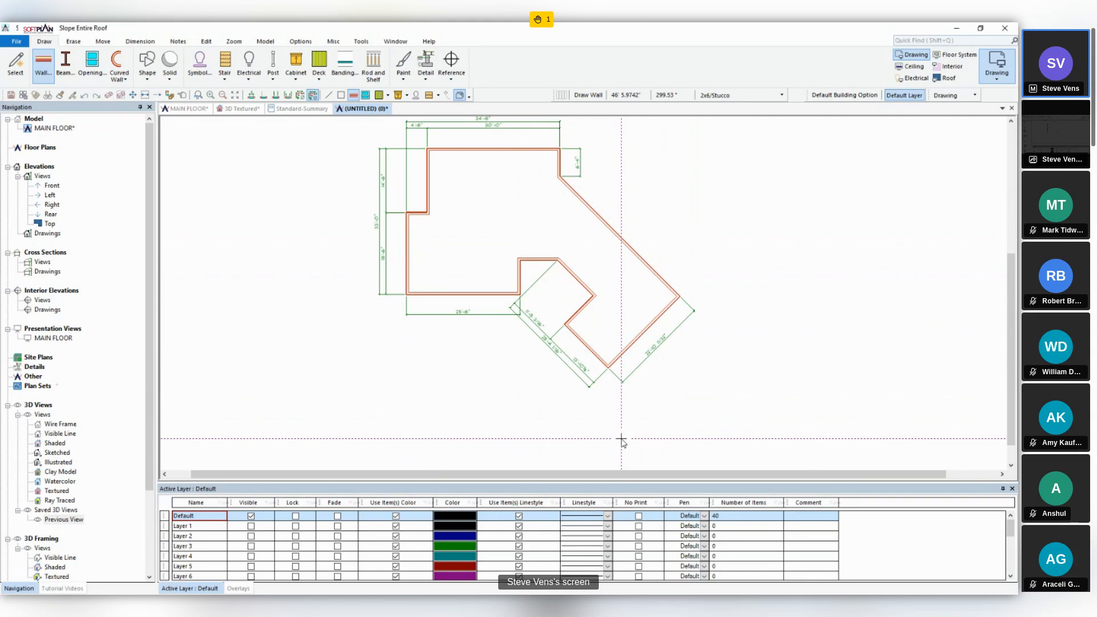
- Place six 30X42 CASEMENT 1 windows: two in the left side walls, one in the front wall, one in the wing's end wall, two in the diagonal wall
middle_drag(589, 375, 567, 409)
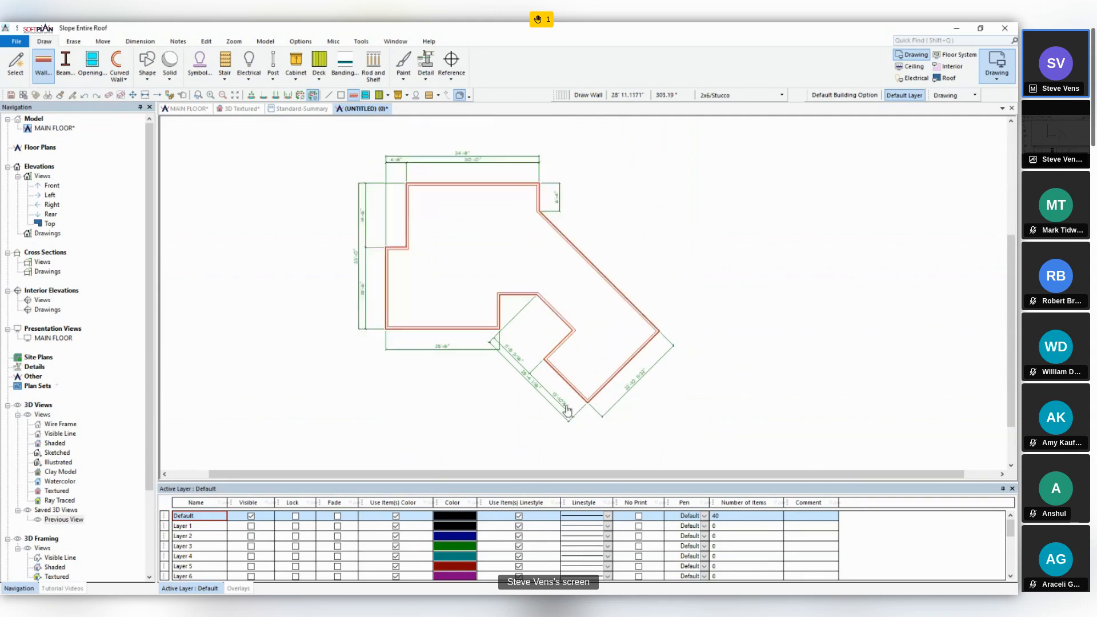
click(100, 69)
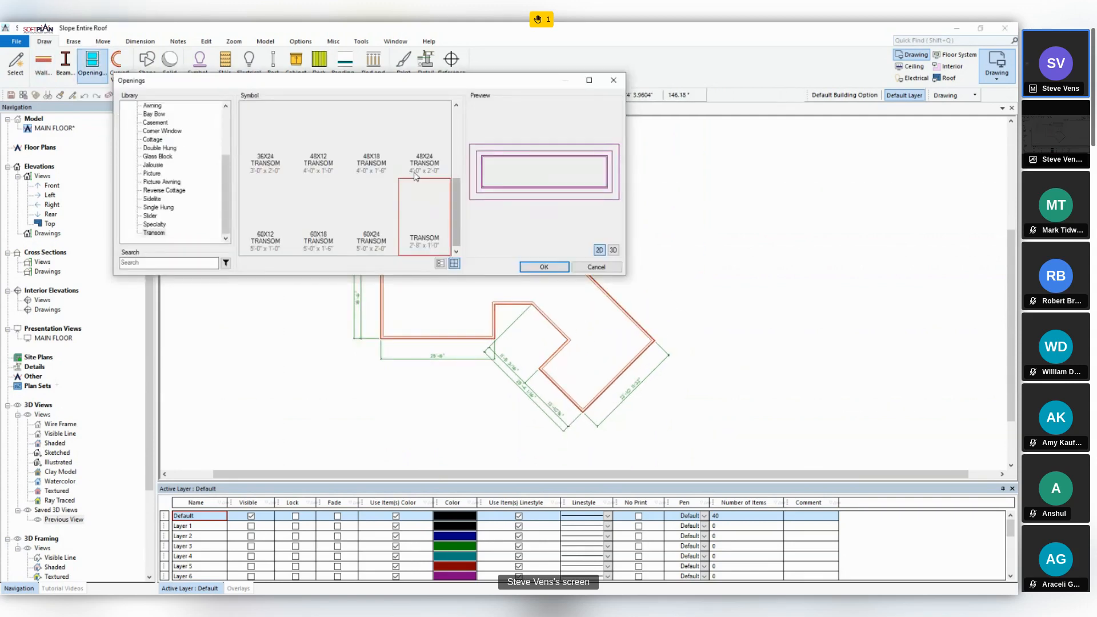
click(151, 123)
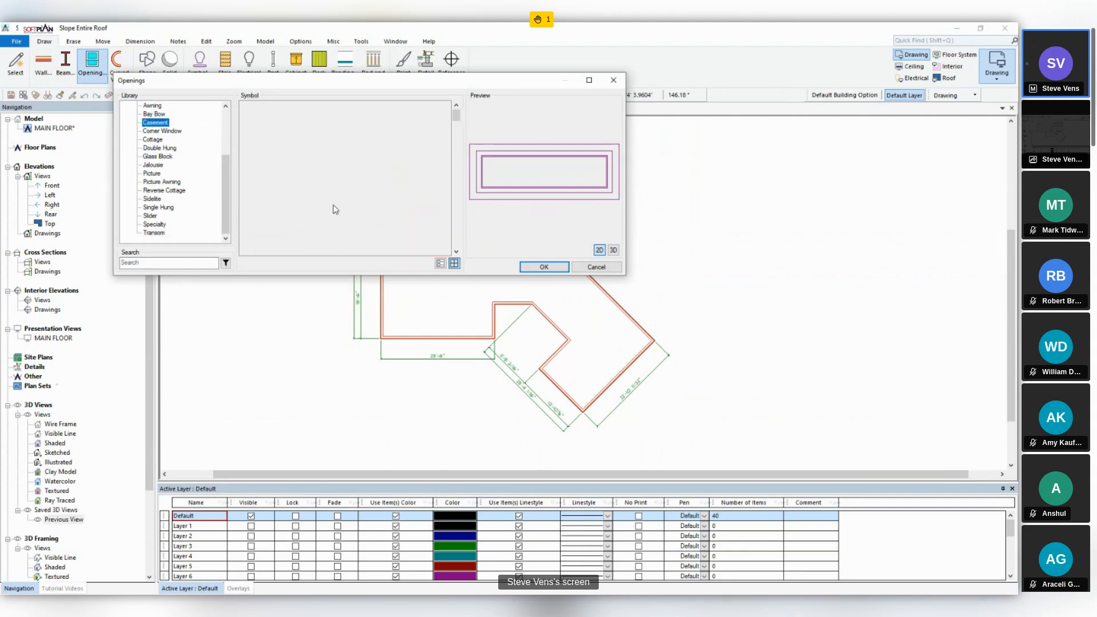
scroll(462, 196, down, 5)
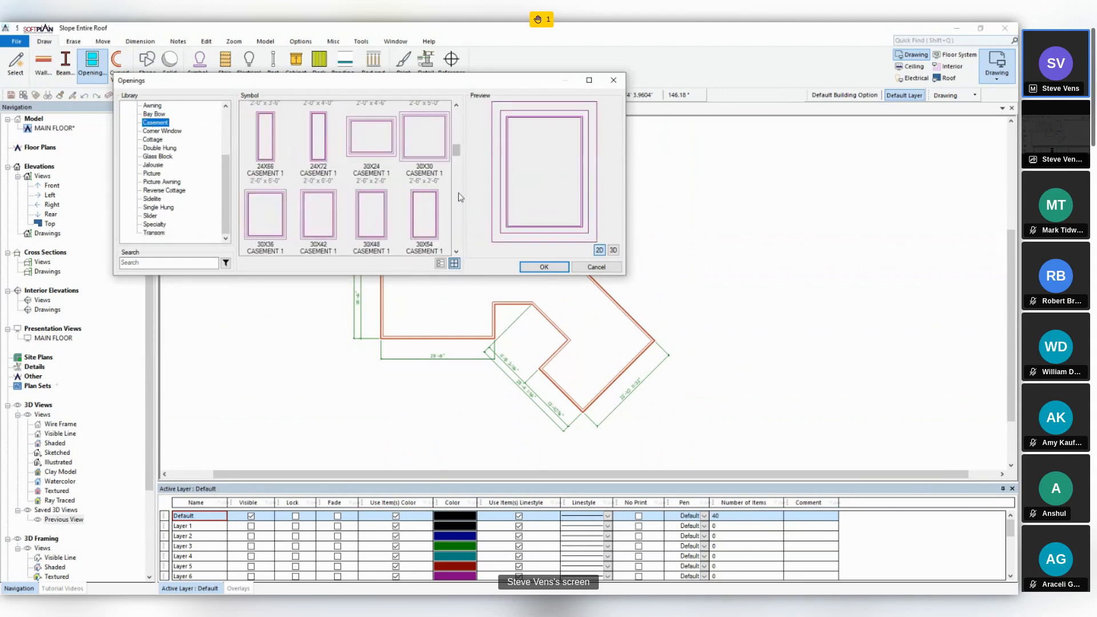
click(318, 226)
click(544, 268)
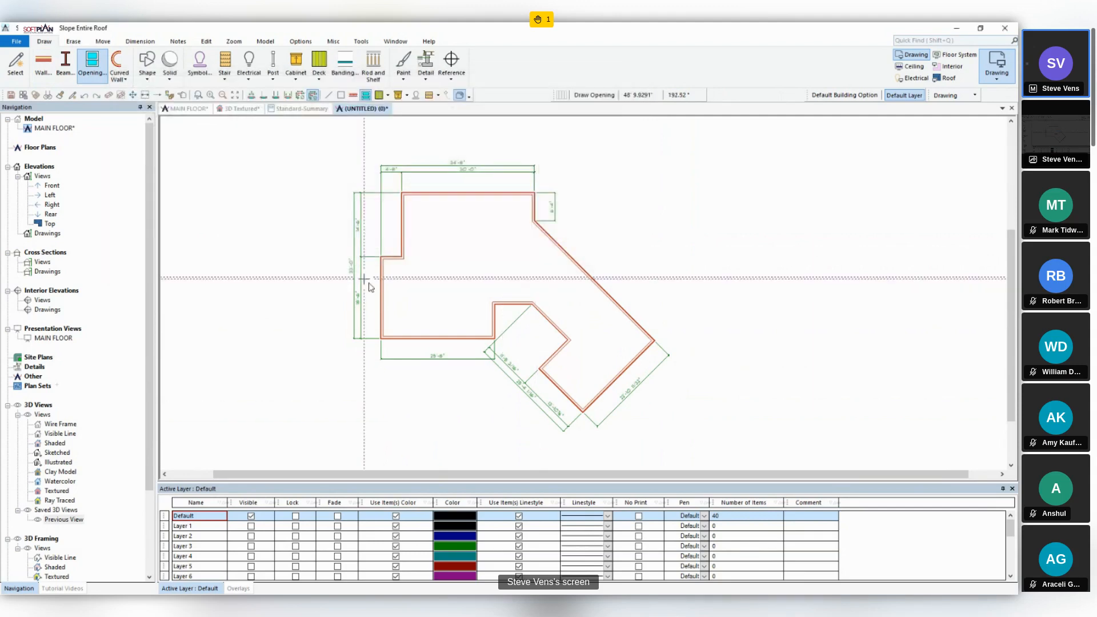
click(380, 290)
click(406, 213)
click(404, 229)
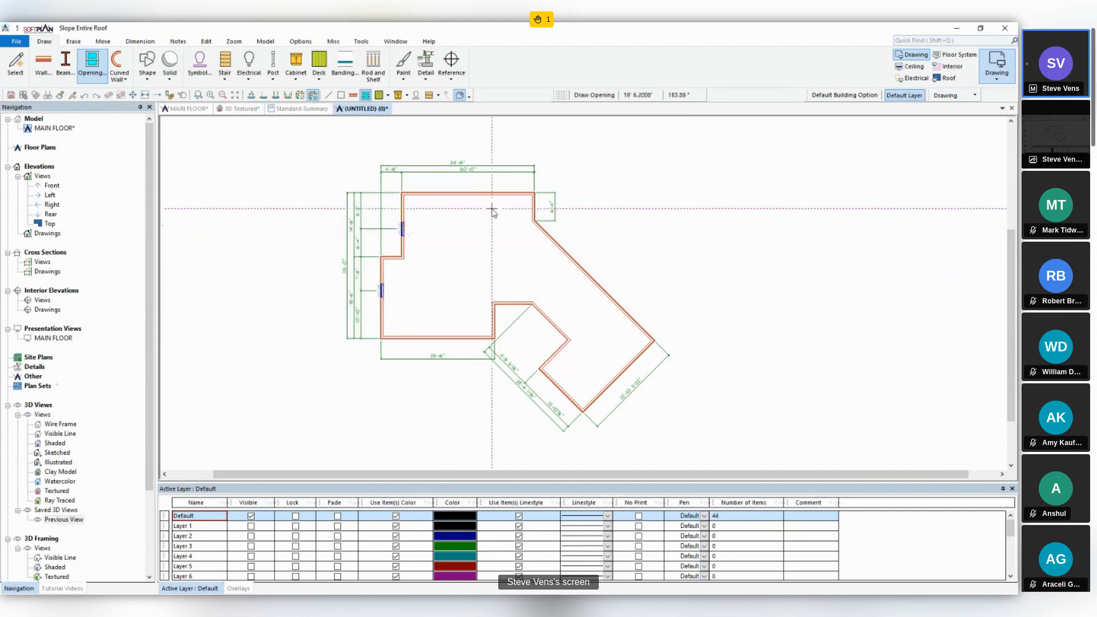
click(435, 338)
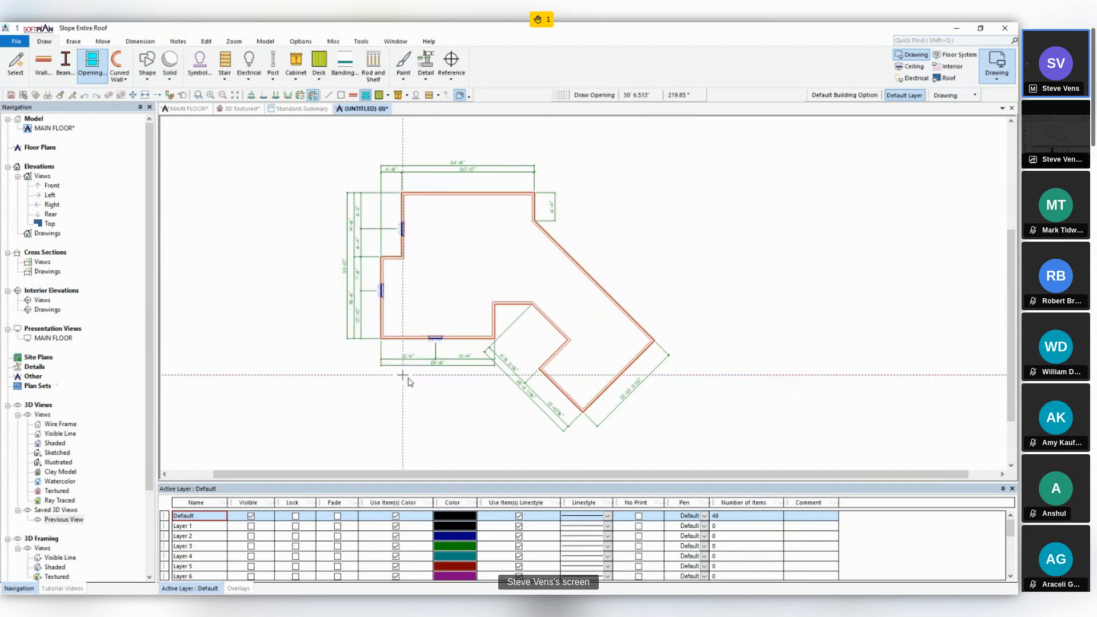
click(615, 379)
click(627, 313)
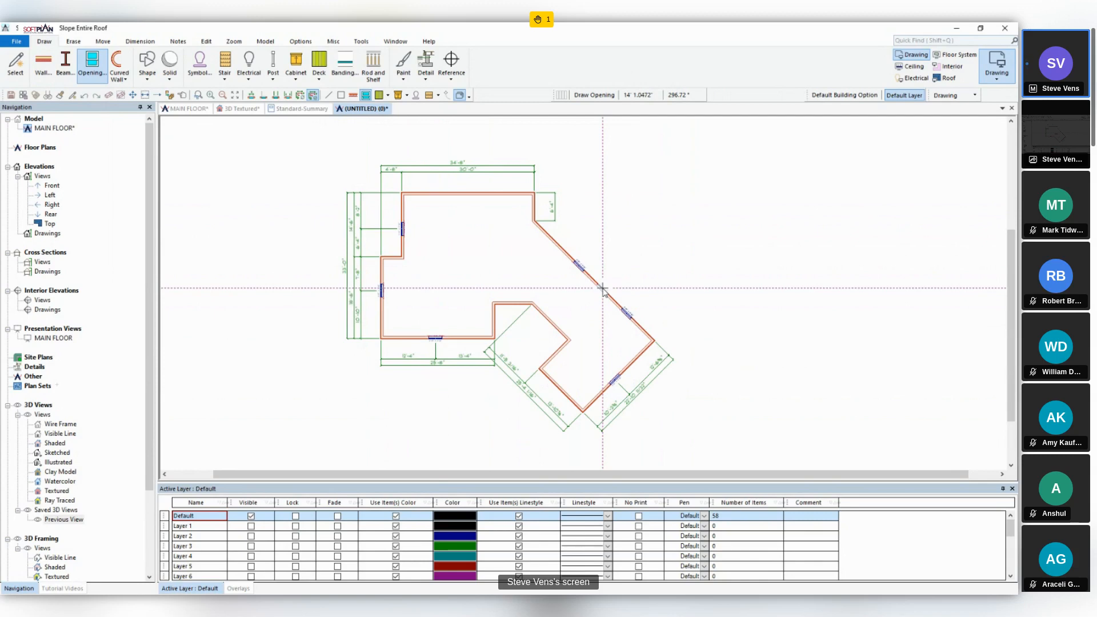
- In the project's dimension options, set the dimension spacing to 2' and the auto dimension inner string placement to 6'
click(16, 41)
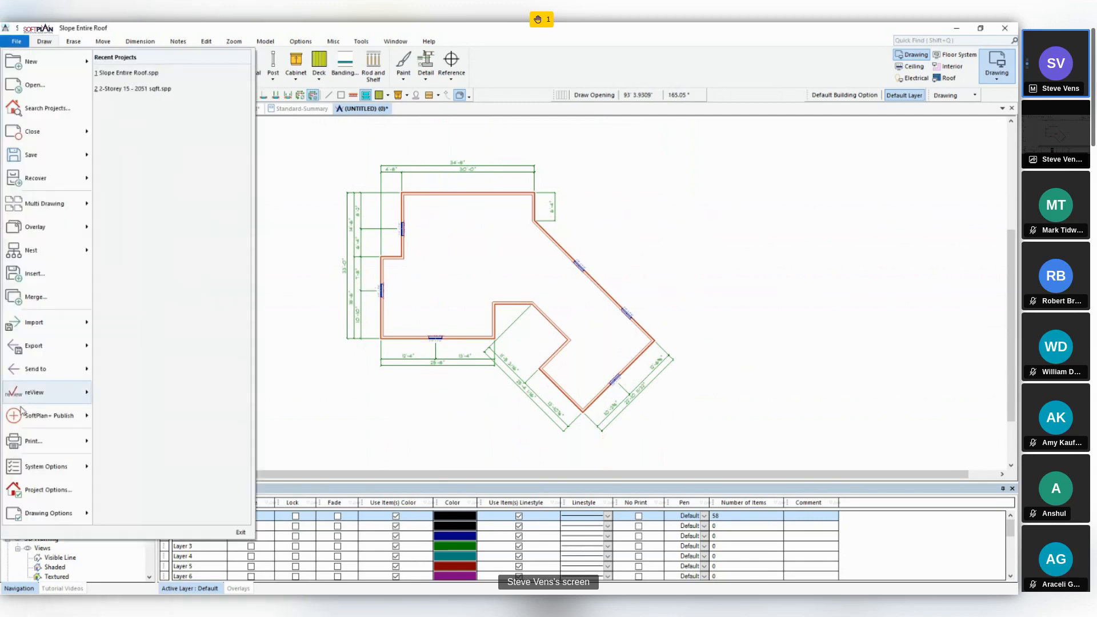
click(48, 490)
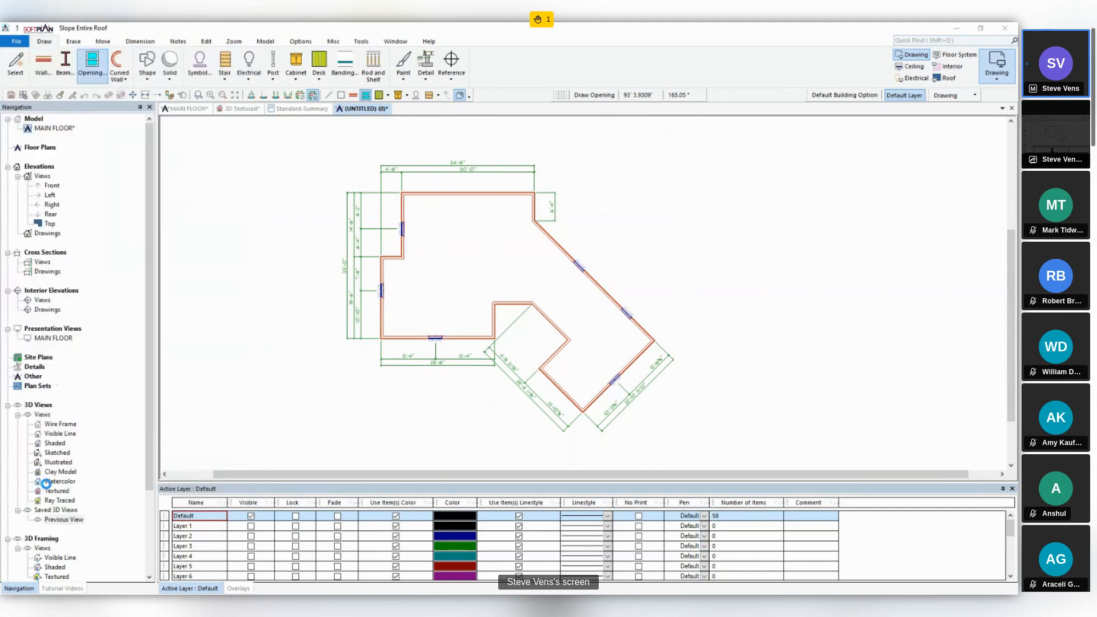
click(27, 277)
click(67, 284)
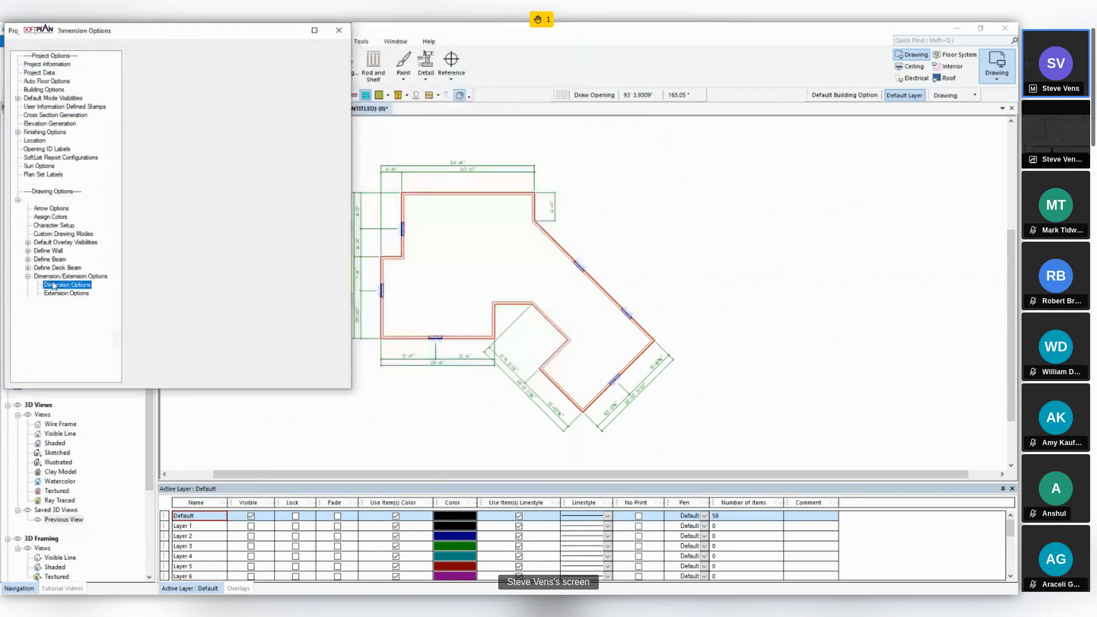
click(219, 68)
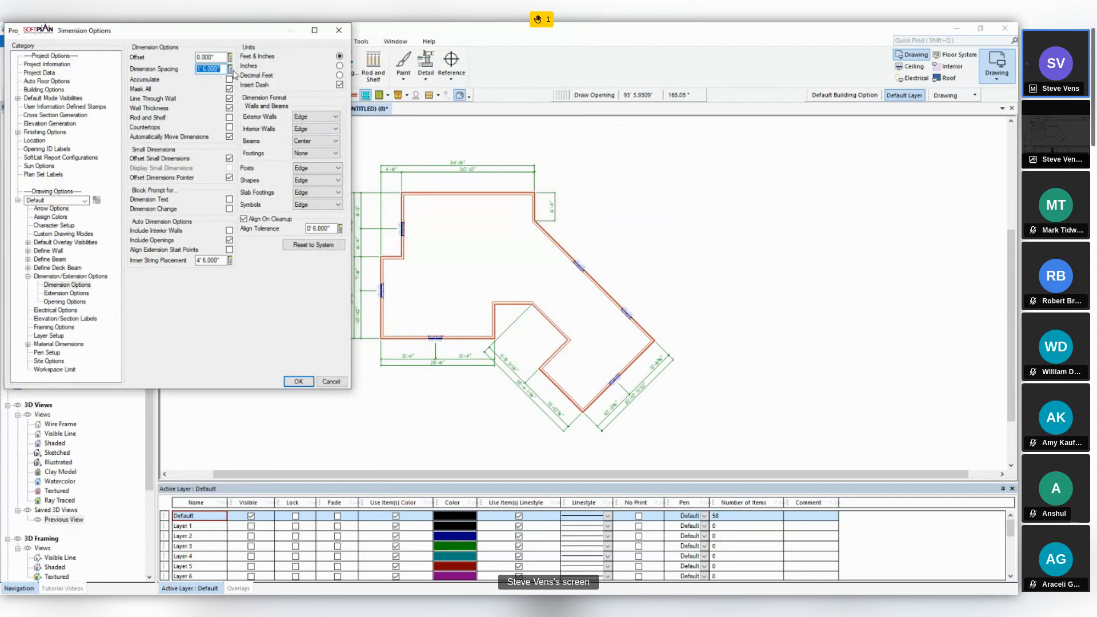
text(2)
key(Tab)
click(216, 261)
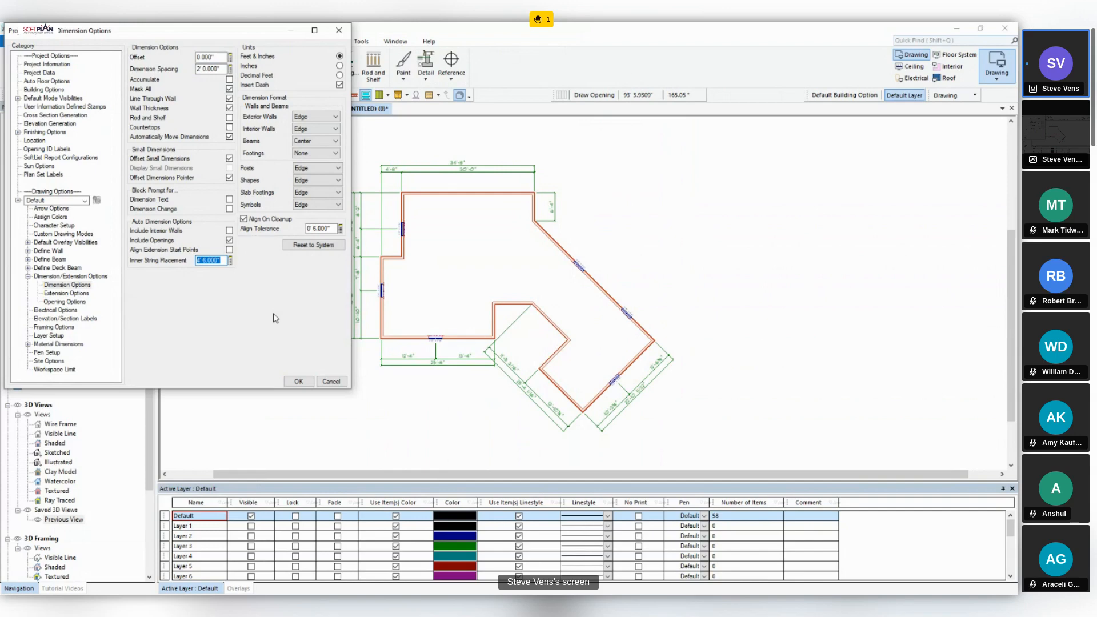
text(6')
click(302, 380)
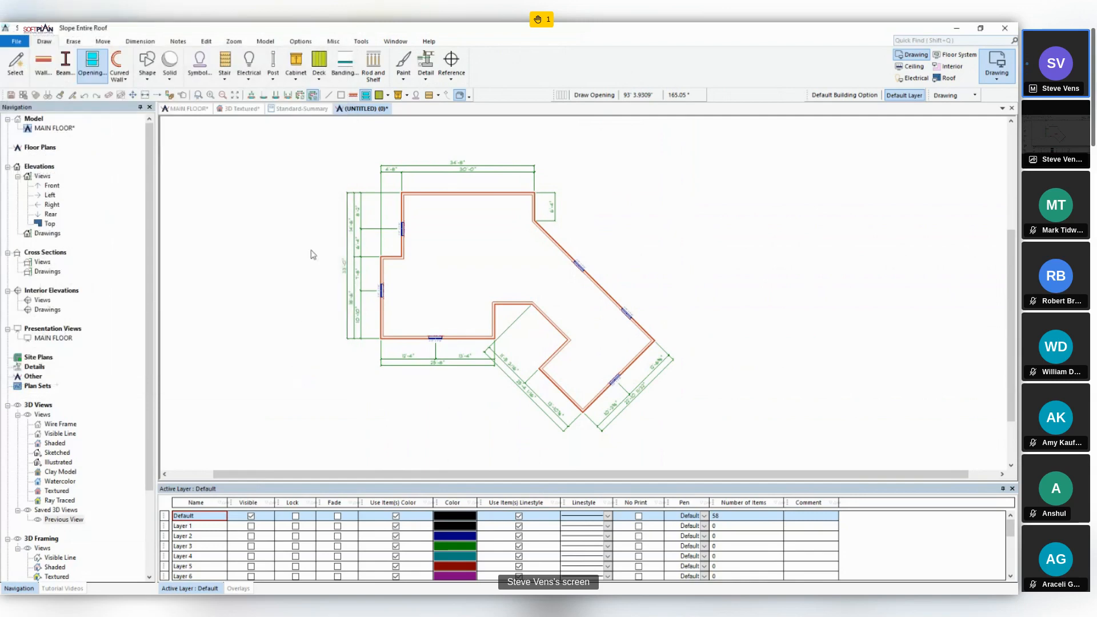
- Start Auto Dimension on the floor plan
click(150, 42)
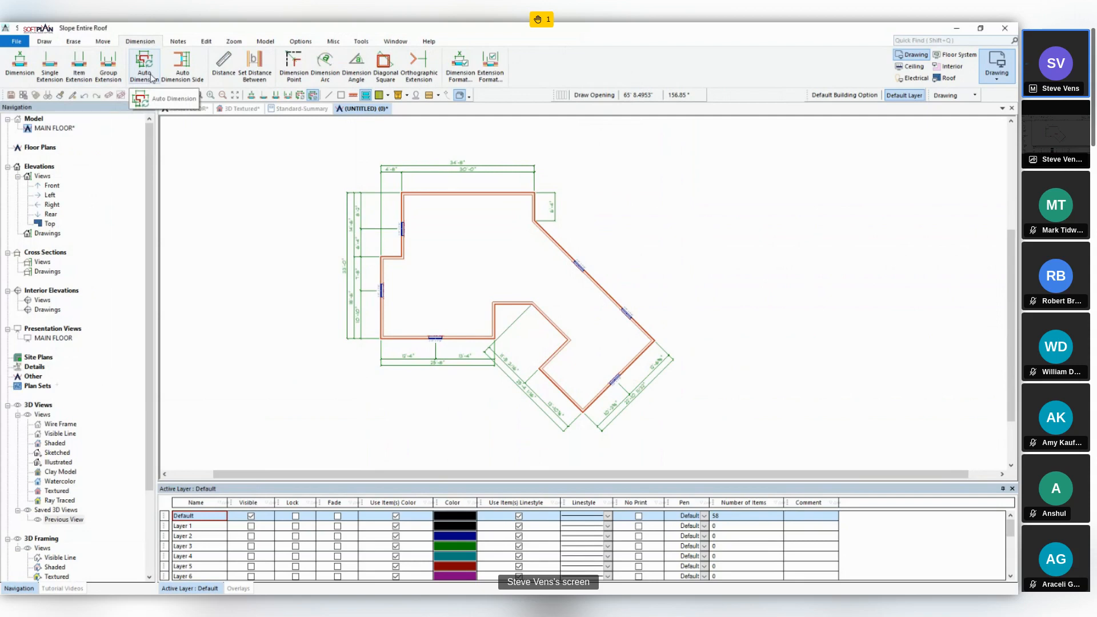
click(144, 66)
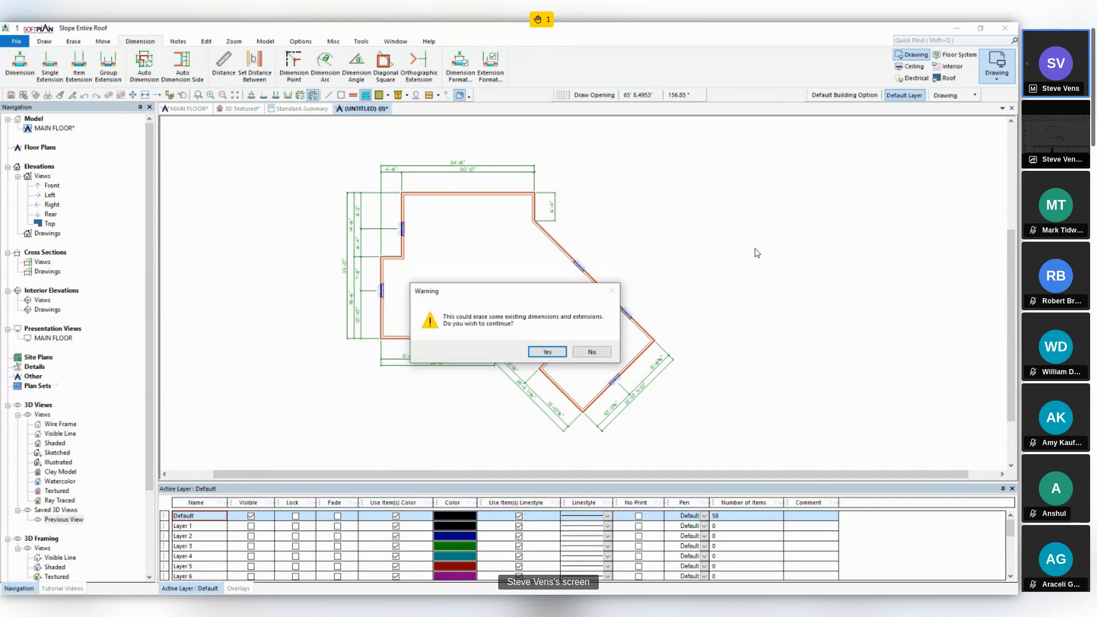
- Apply the auto dimensions to the floor plan and add group extensions off the diagonal wall and its two windows
click(547, 353)
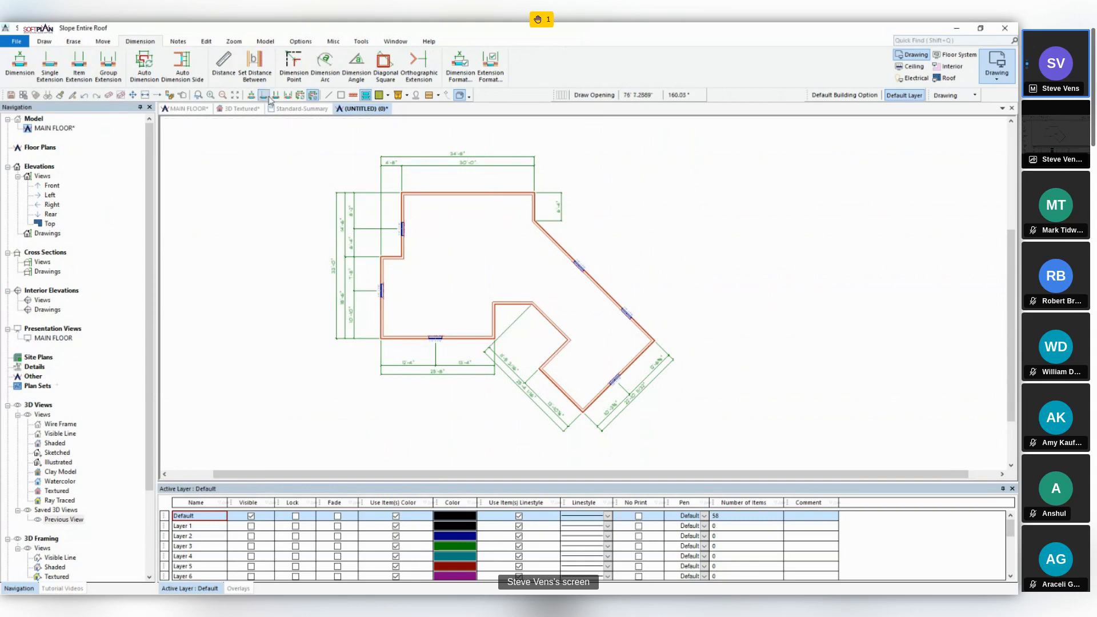
click(288, 96)
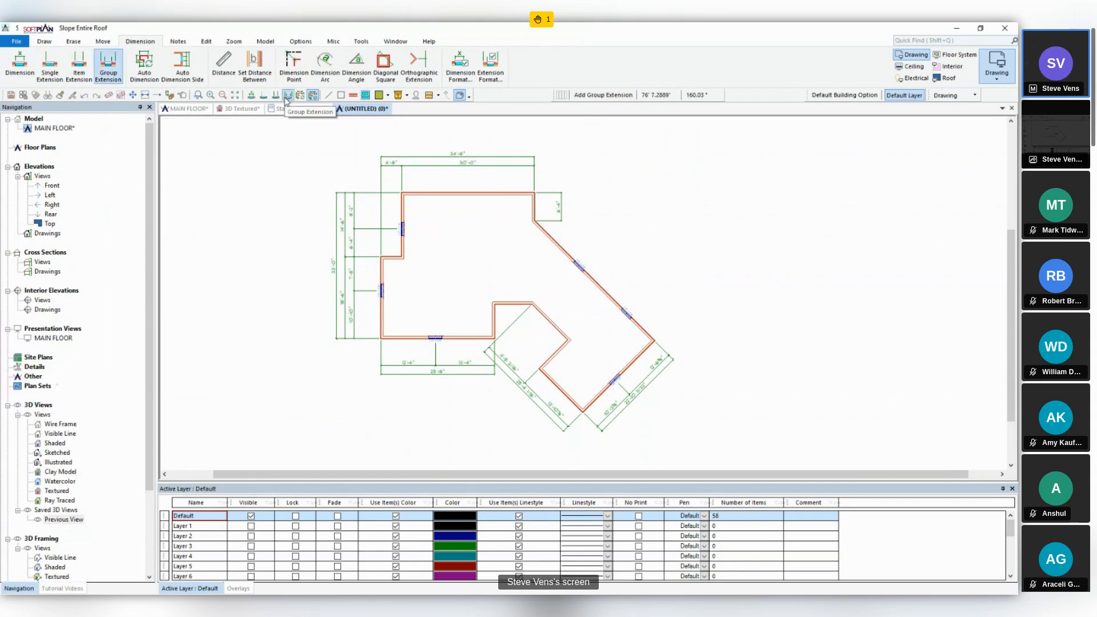
click(618, 299)
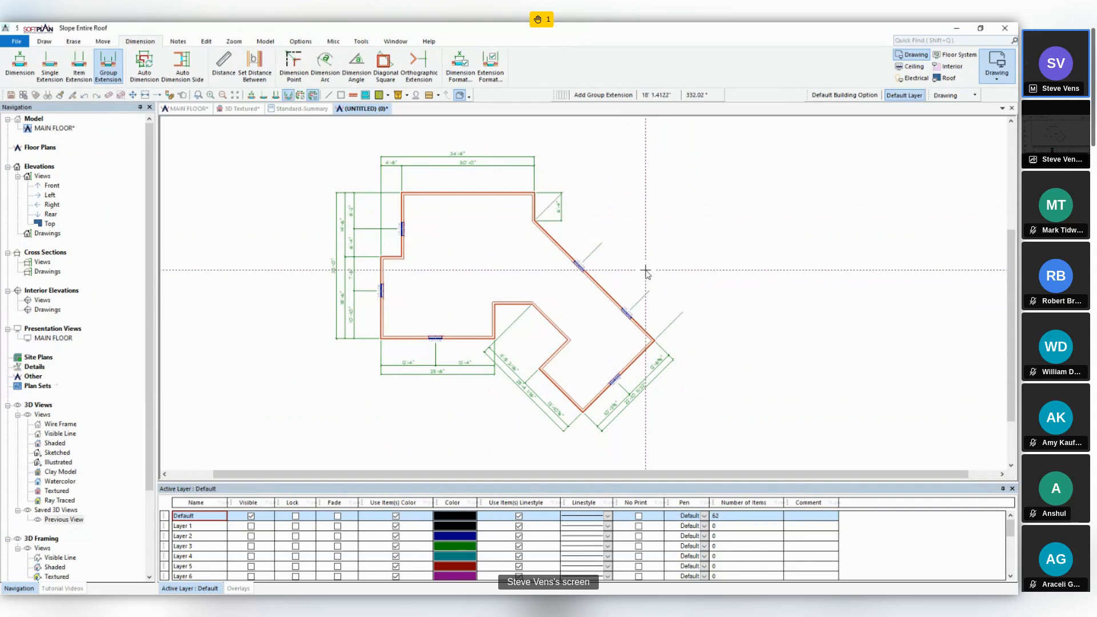
- Dimension the diagonal wall with an inner string to the two windows and a second, outer string for its overall length
click(20, 65)
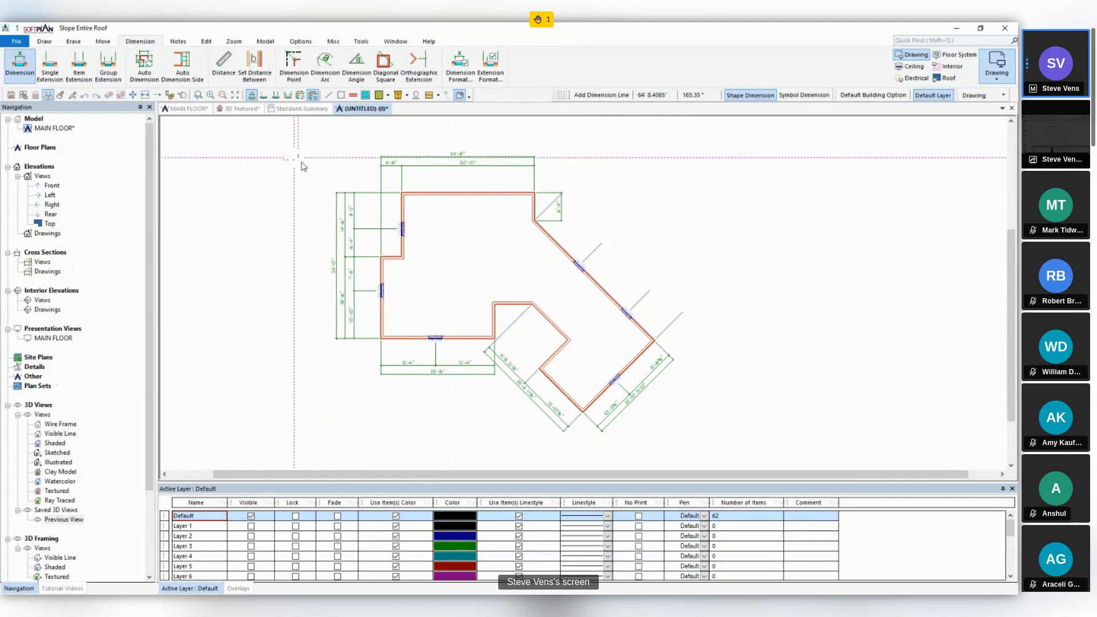
click(678, 324)
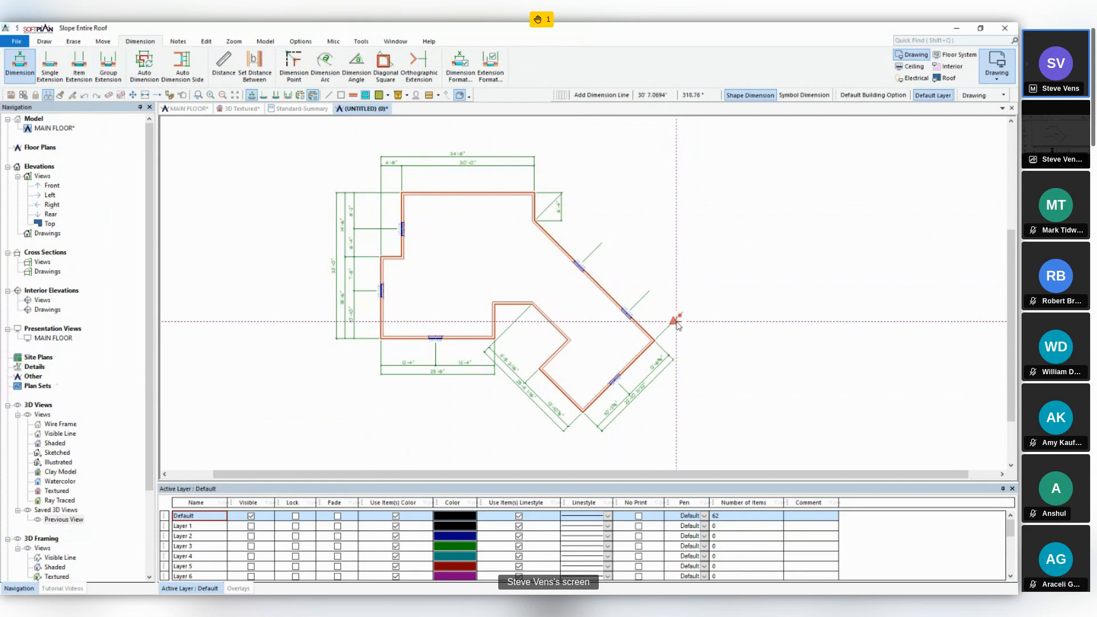
click(553, 201)
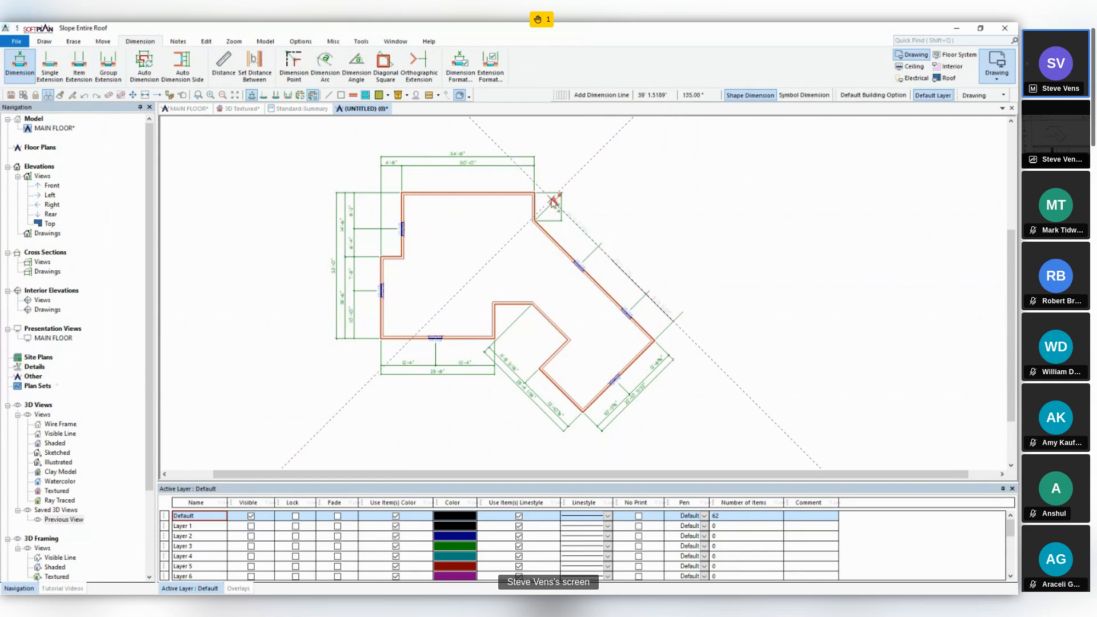
click(680, 317)
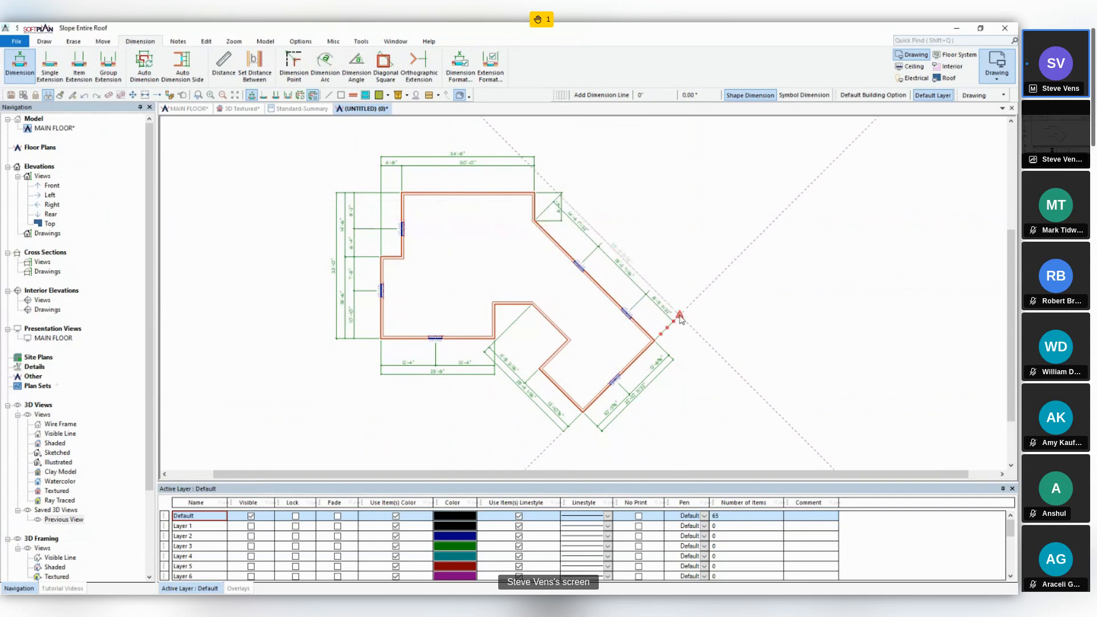
click(559, 202)
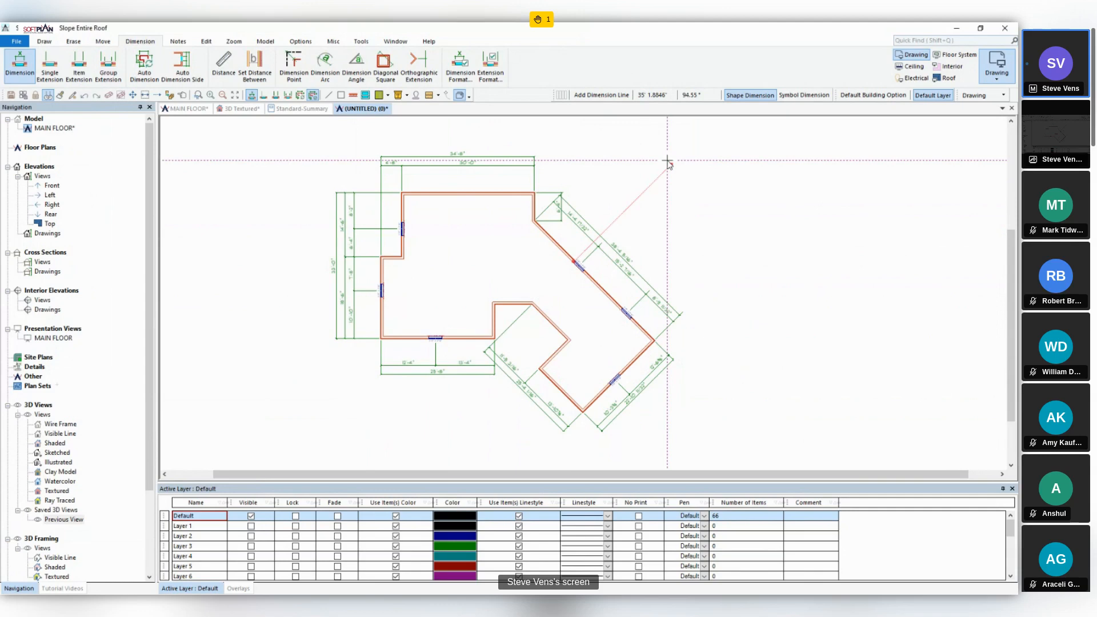
- Add a vertical orthographic extension from the wing's outer corner up past the plan's upper dimension strings
click(412, 73)
scroll(651, 342, up, 5)
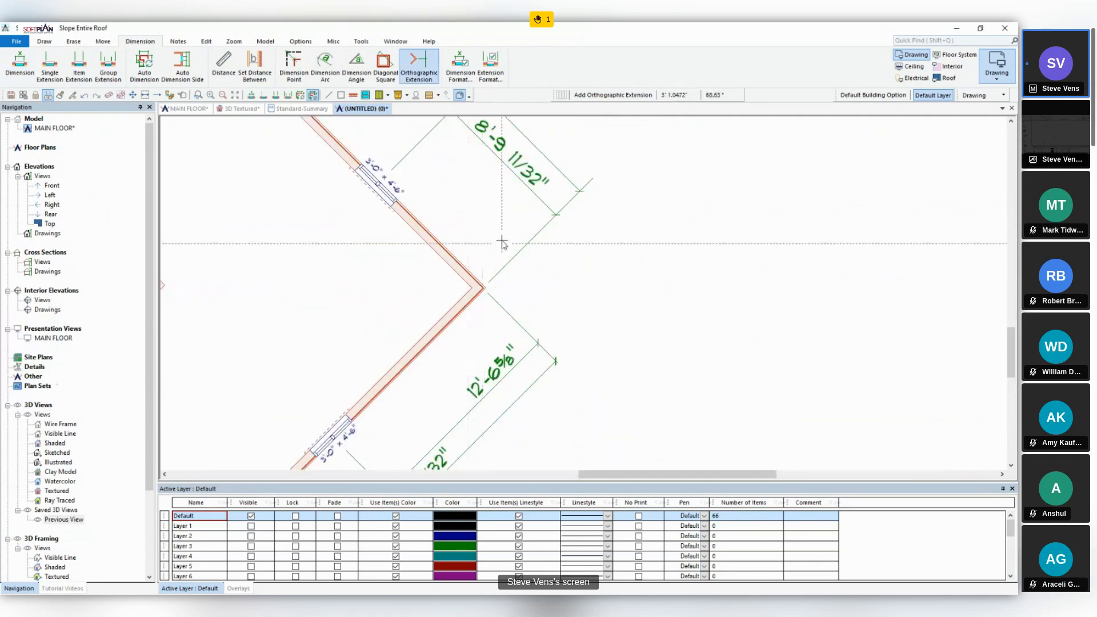
scroll(505, 226, down, 3)
scroll(563, 178, down, 3)
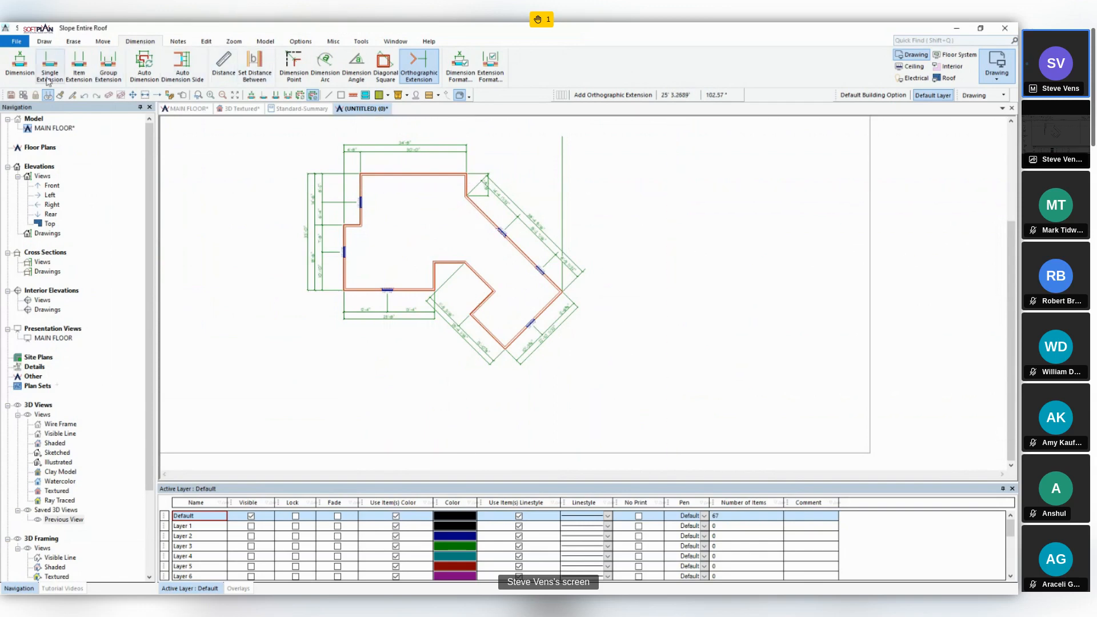
- Continue both upper dimension strings from the back wall's corner to the orthographic extension at the wing's outer corner
click(20, 64)
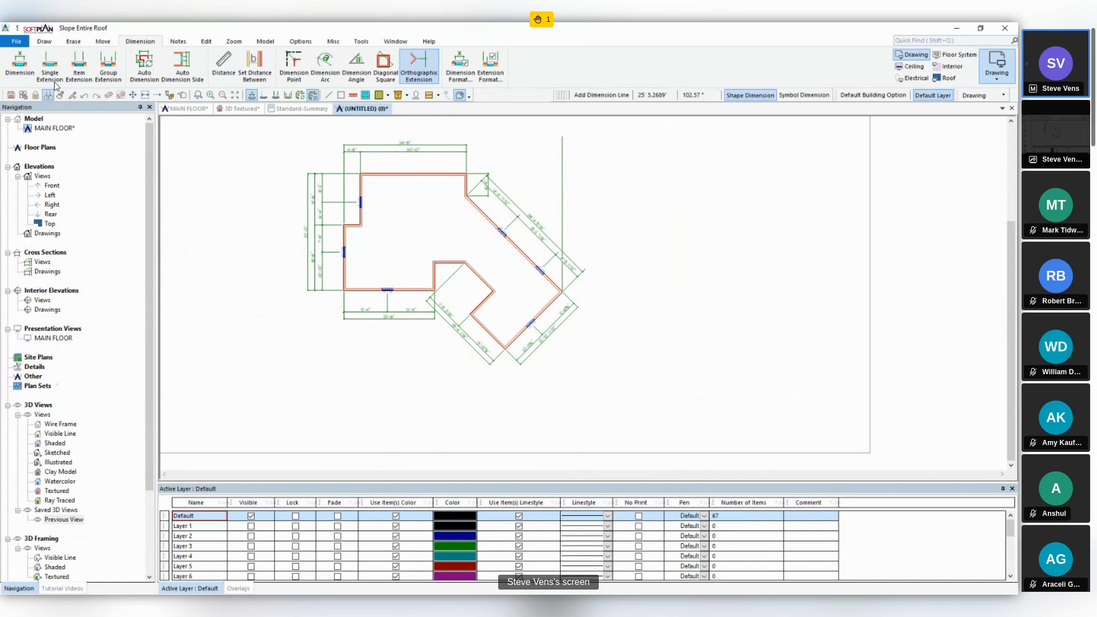
click(461, 147)
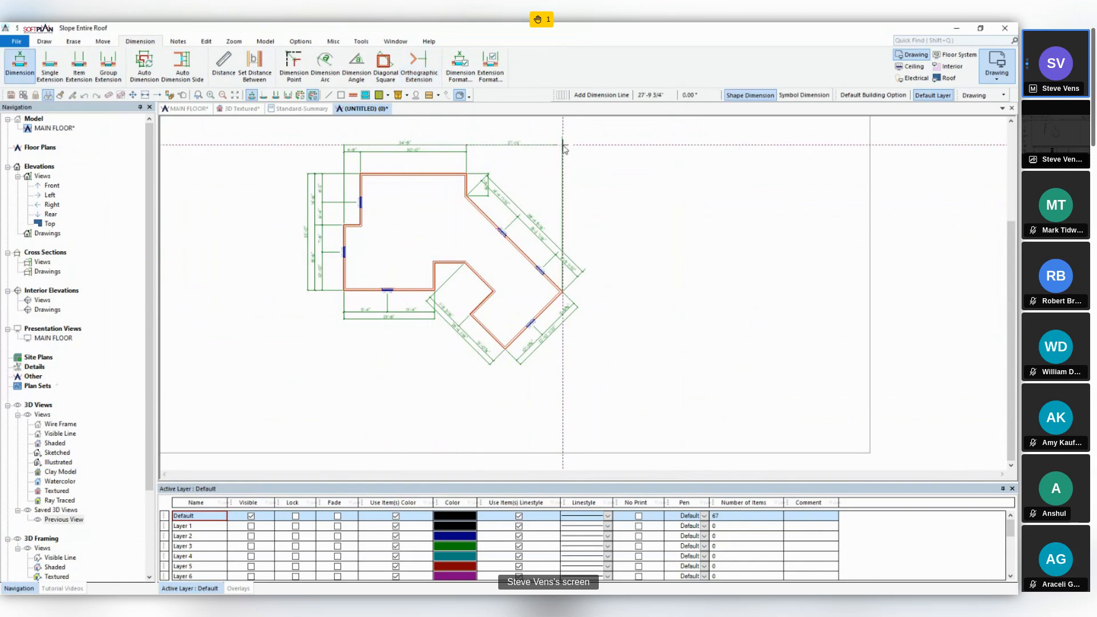
click(564, 148)
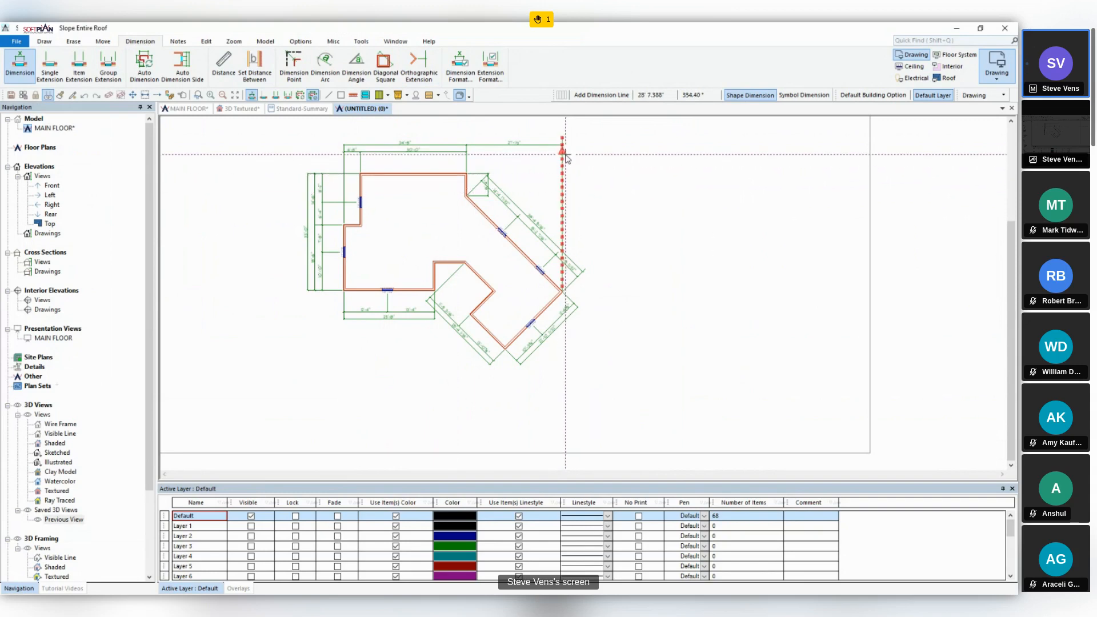
click(565, 155)
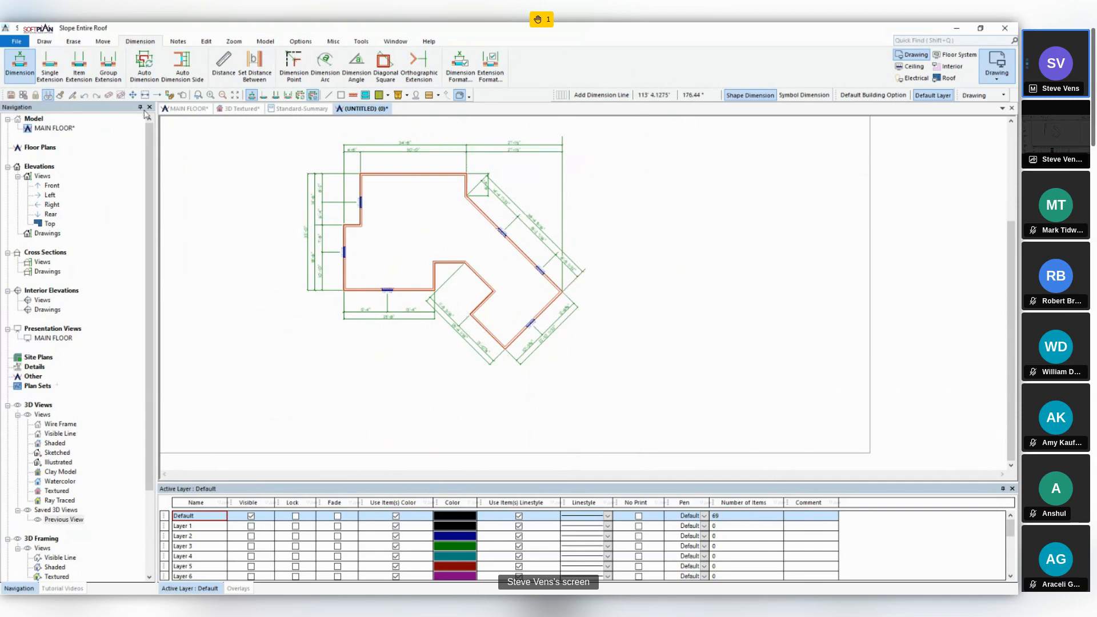
- On the MAIN FLOOR drawing, place a 12" wide rectangular base cabinet with the Standard 1 door layout against the small closet's lower wall
click(170, 108)
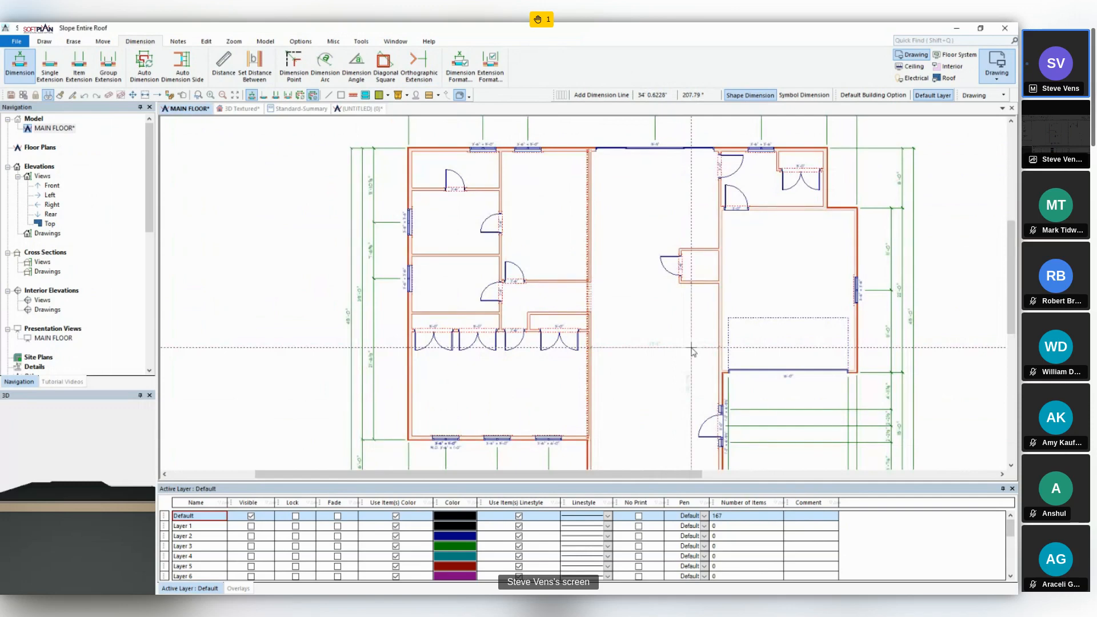
click(43, 42)
click(295, 73)
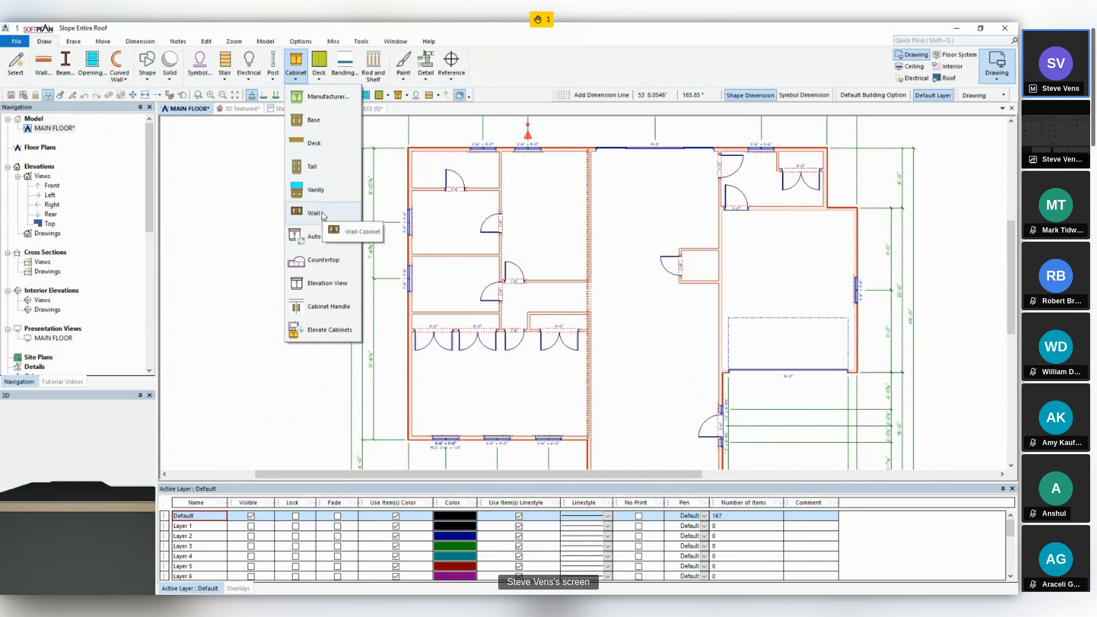
click(311, 121)
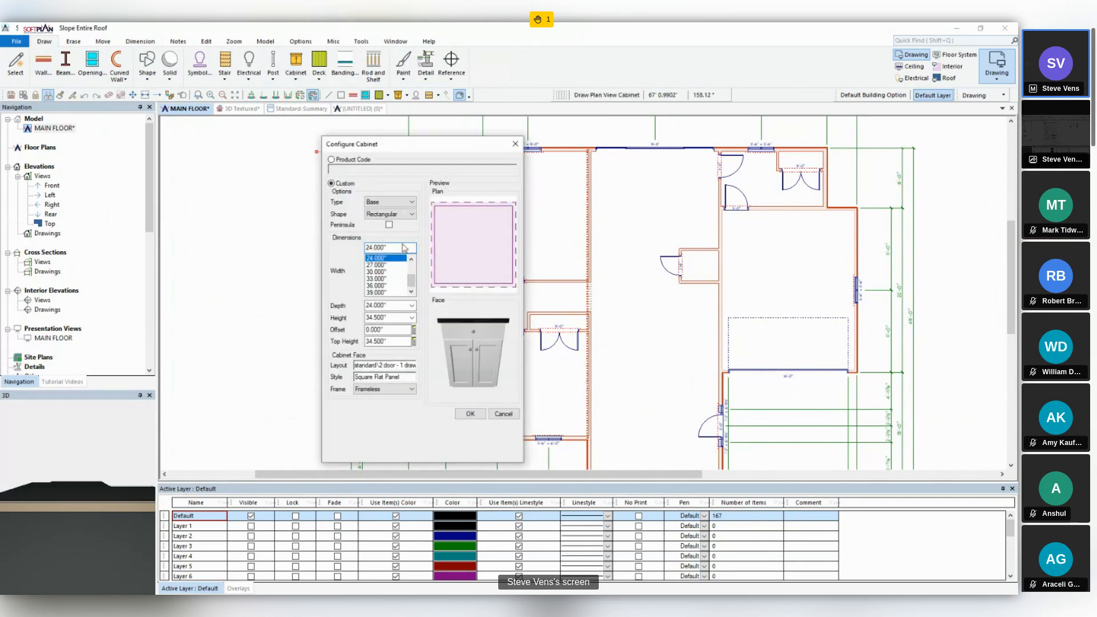
scroll(412, 263, up, 4)
click(377, 258)
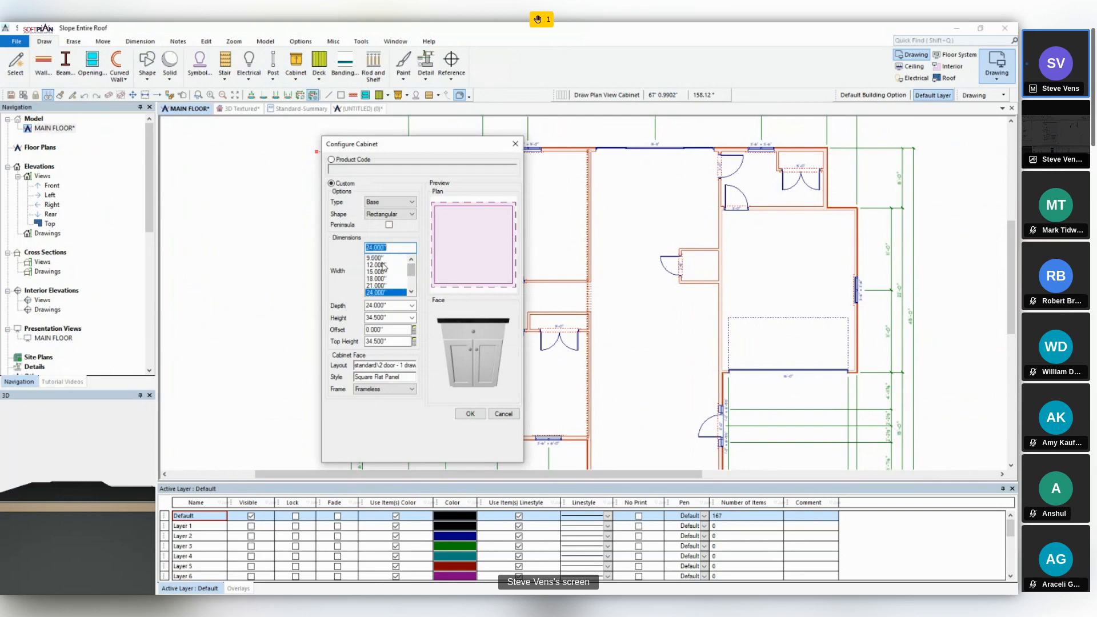
click(403, 367)
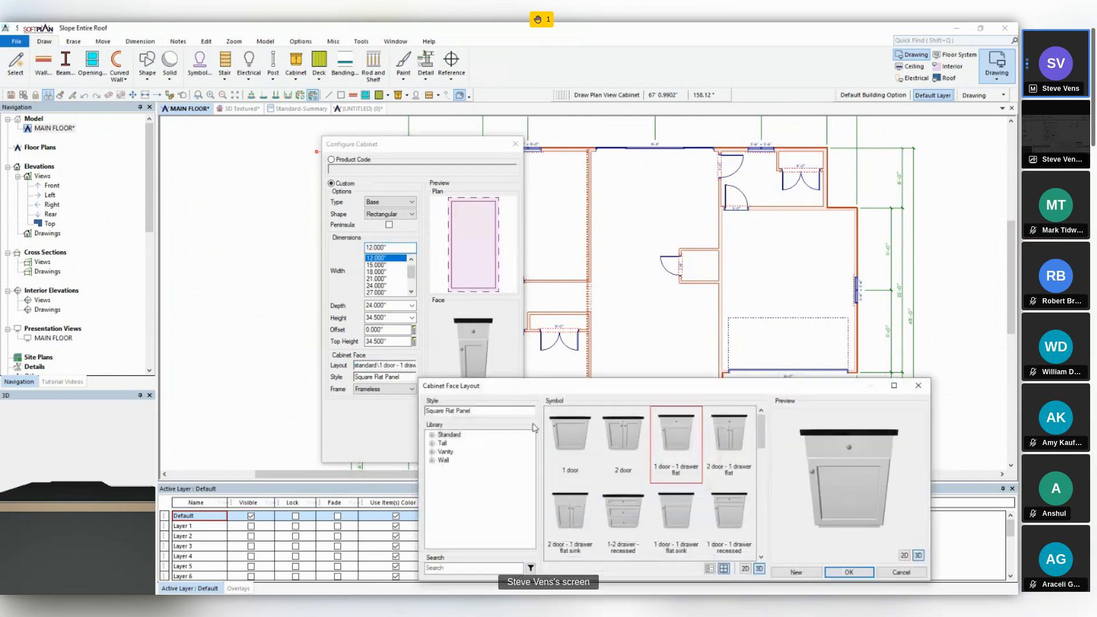
click(858, 576)
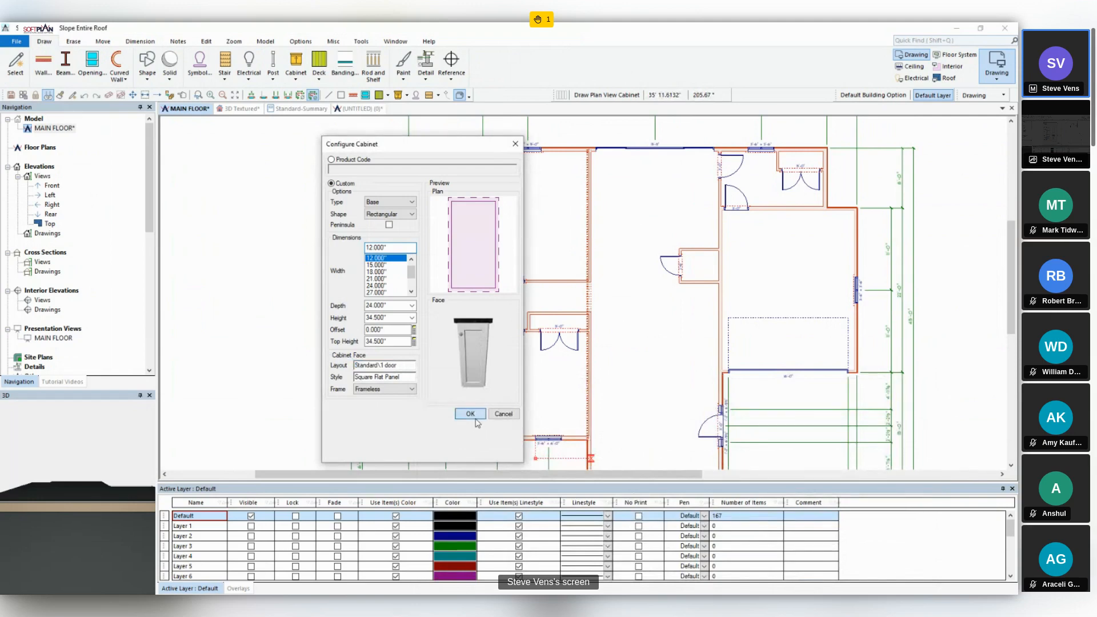
click(470, 413)
click(698, 290)
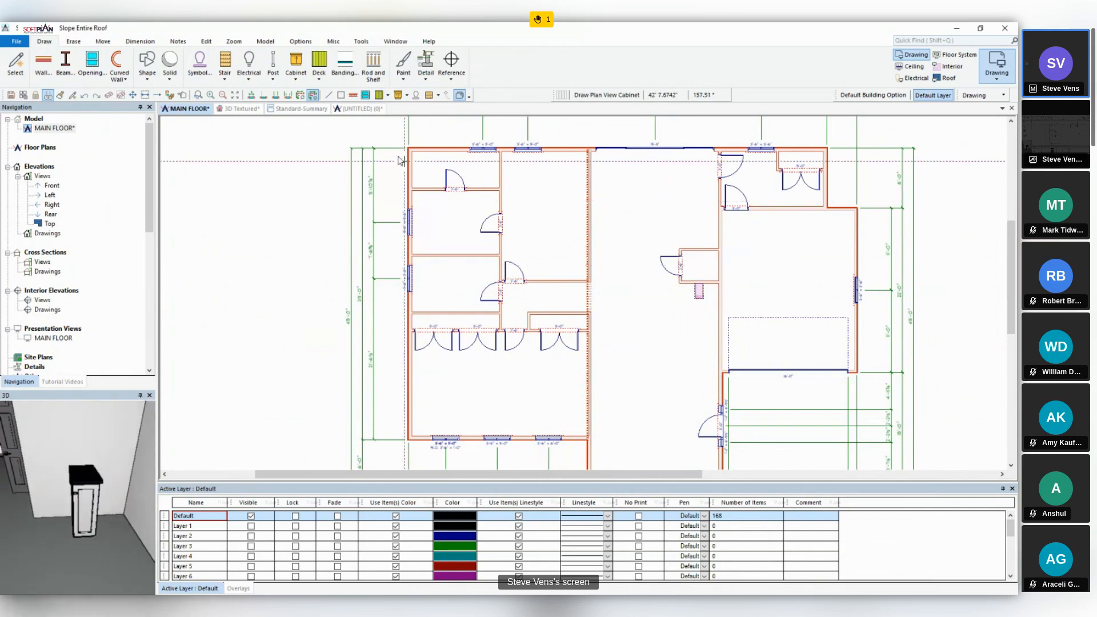
- Search the Standard-Summary report for "Cabin" and examine the item listed under Kitchen Cabinets
click(306, 109)
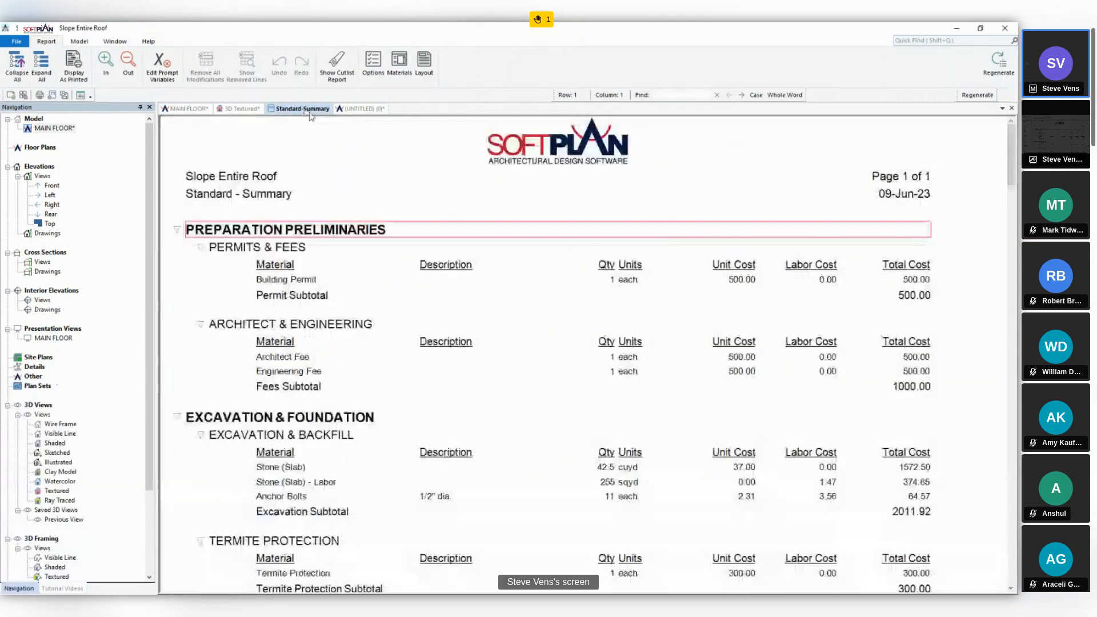
click(697, 96)
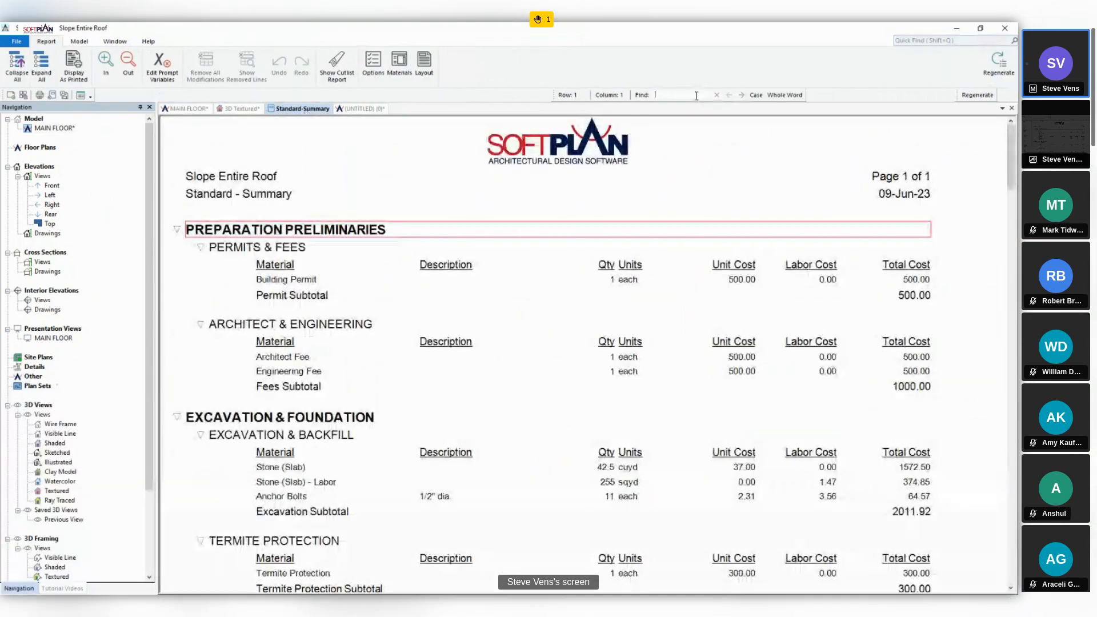
text(Cabin)
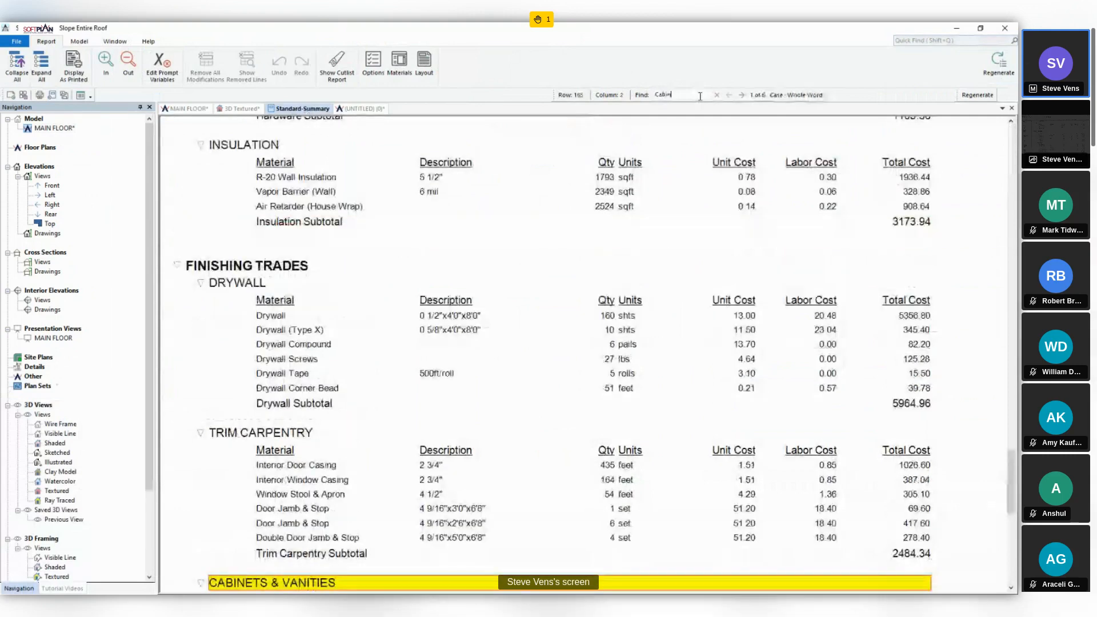
scroll(421, 493, down, 2)
click(400, 536)
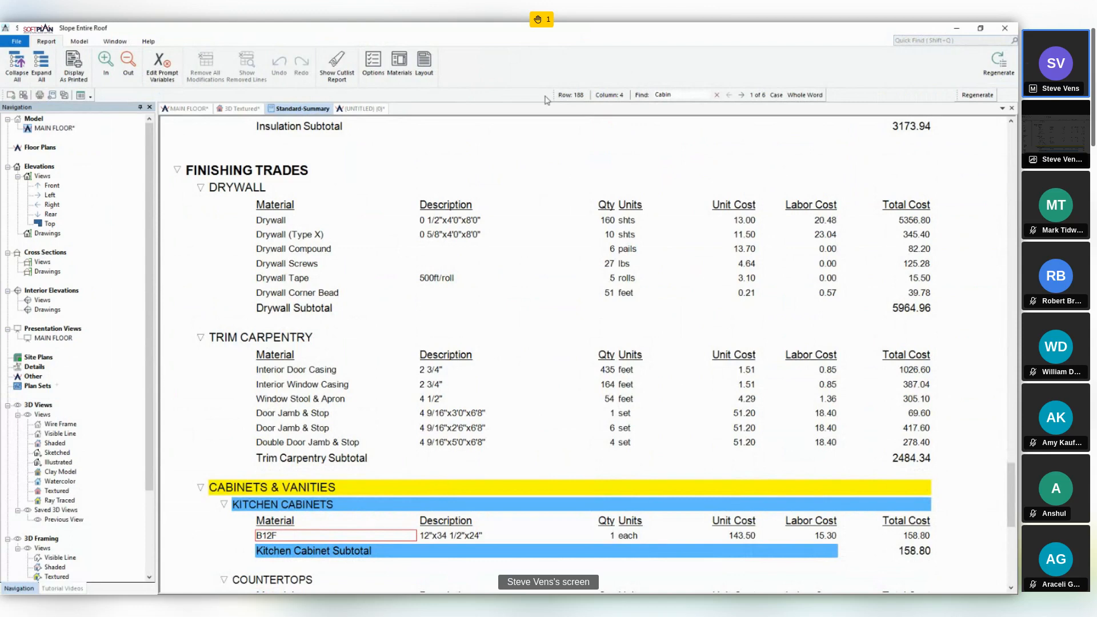
- In the report's options, enable Library Items By Part for cabinets
click(368, 73)
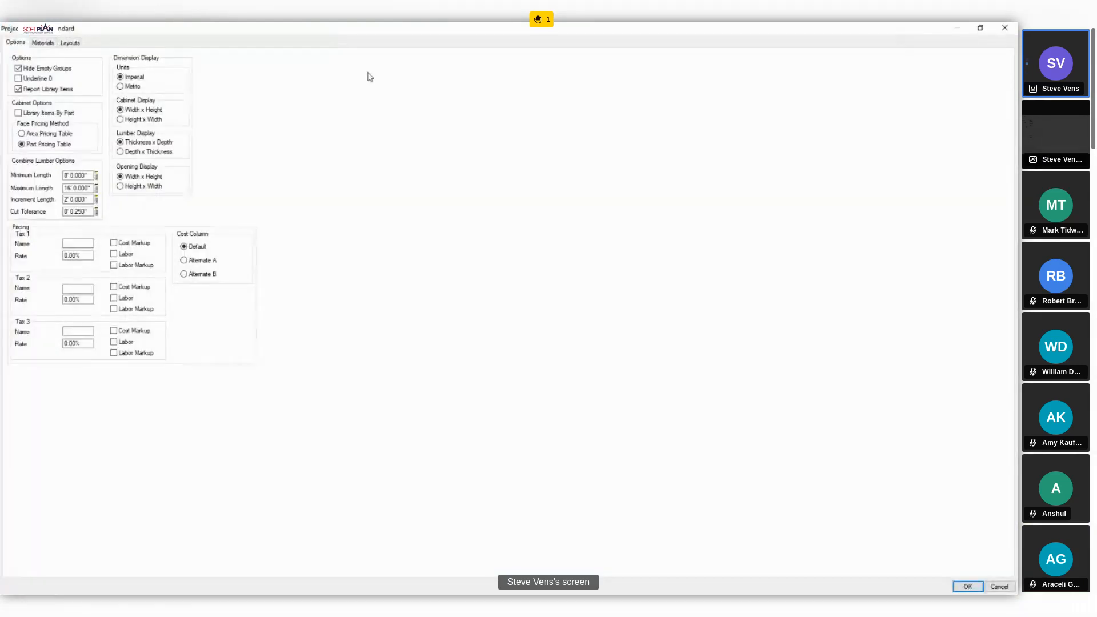
click(25, 116)
click(968, 587)
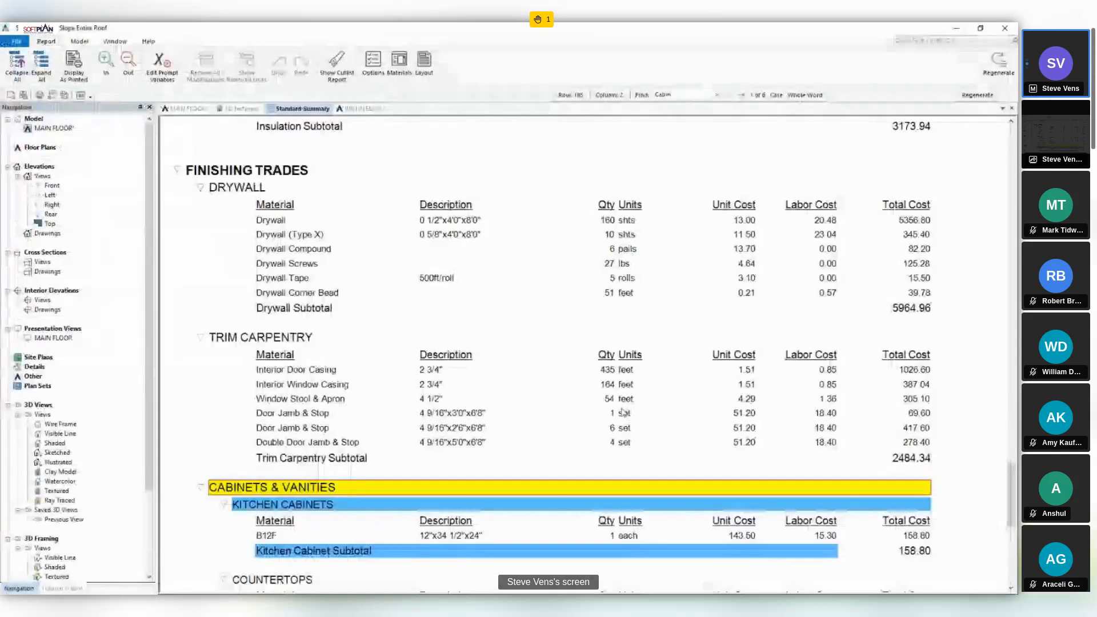
- Examine the separate base cabinet and door items under Cabinets & Vanities in the regenerated report
scroll(621, 411, down, 2)
scroll(621, 411, down, 1)
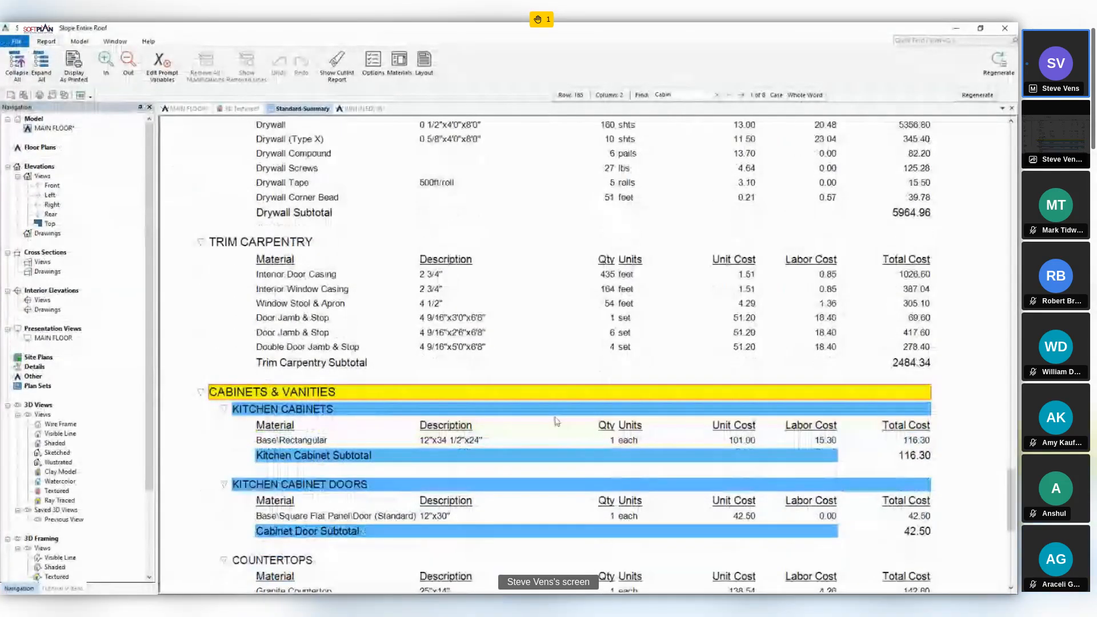
click(365, 441)
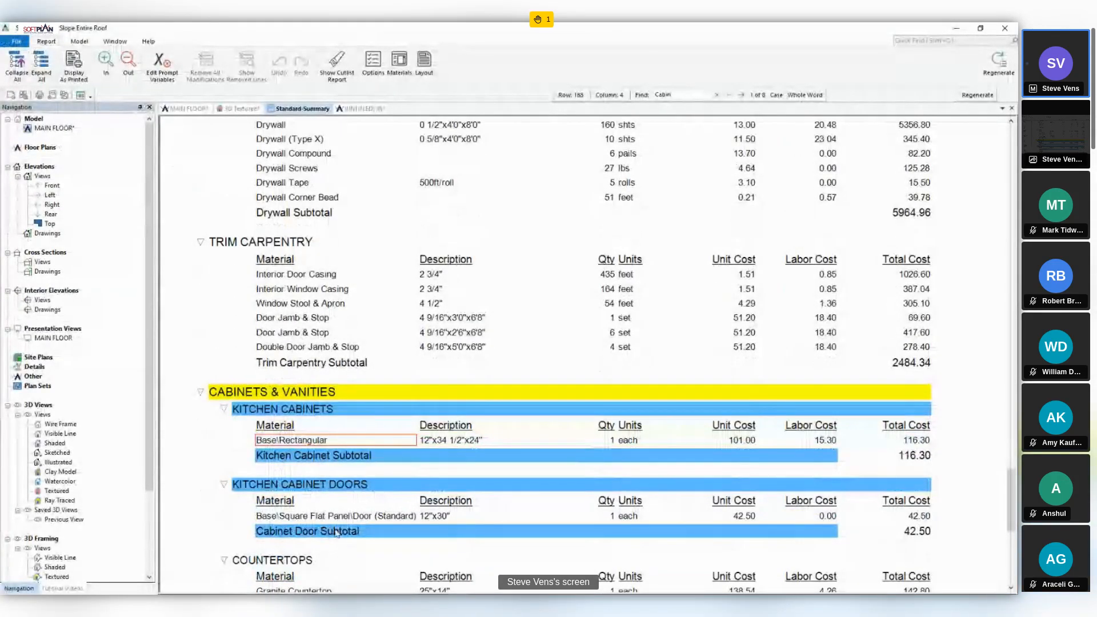
click(349, 517)
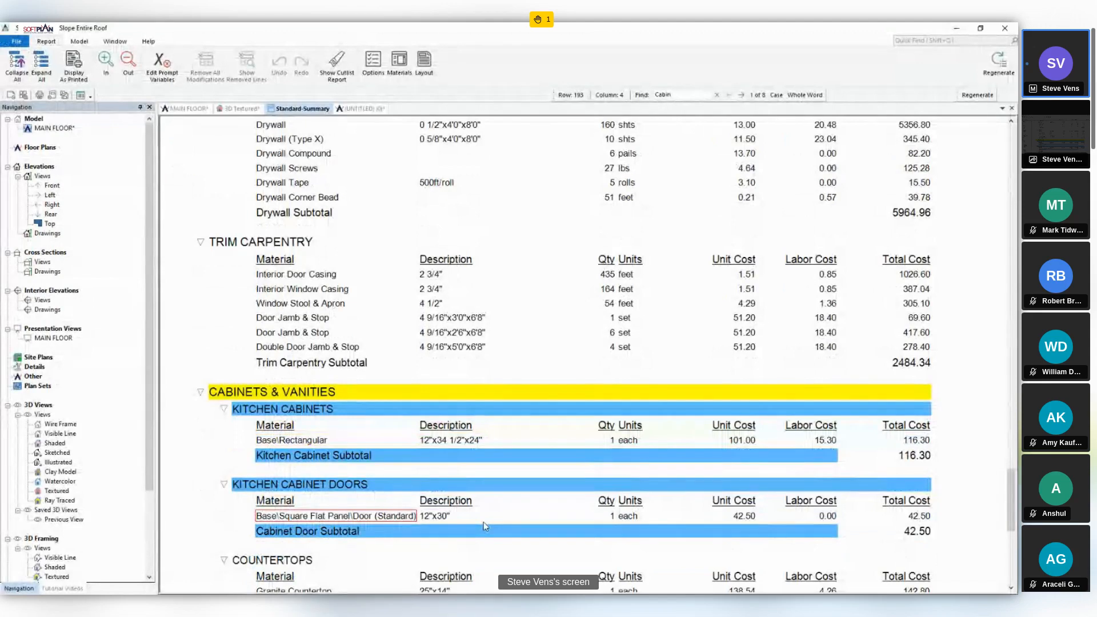
- Open the kitchen cabinet door's material for editing, examine its width, height and cost, and close the table without saving
right_click(330, 517)
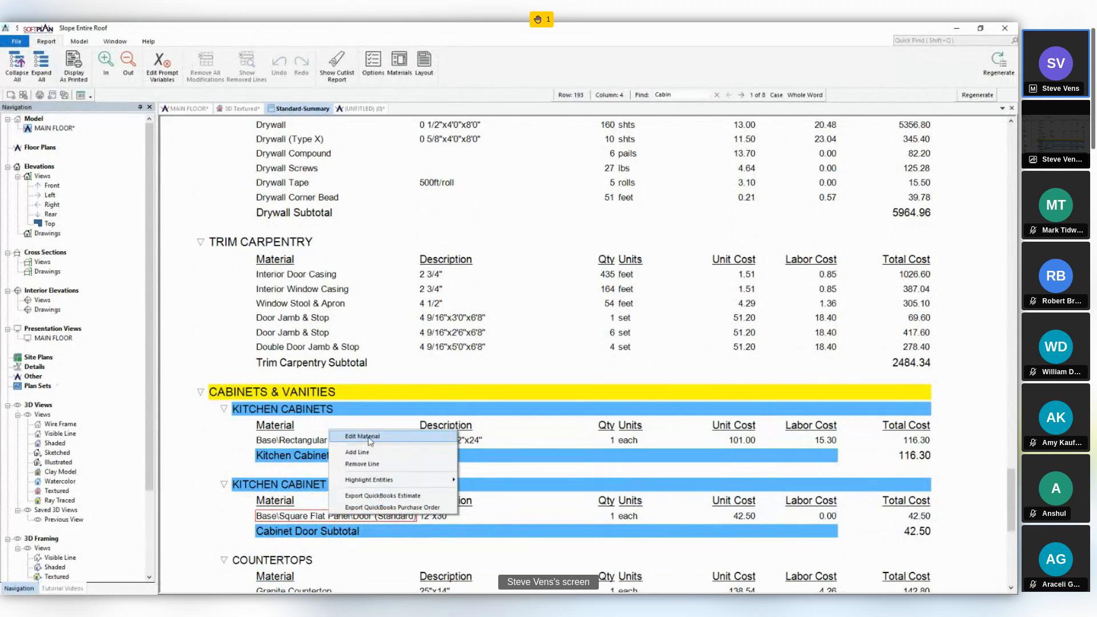
click(370, 439)
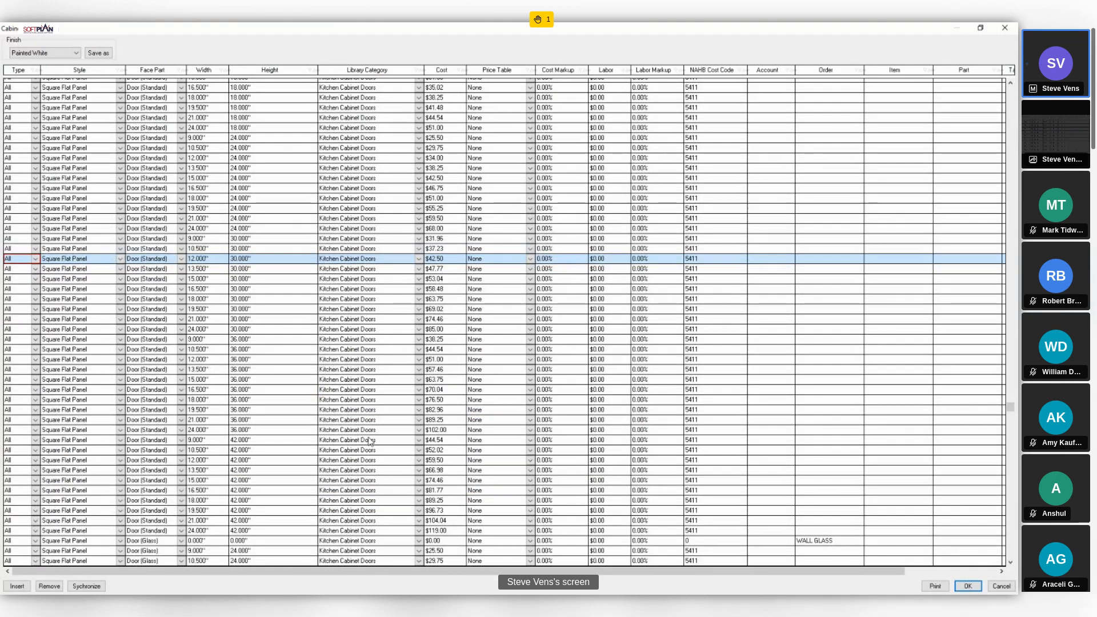
click(215, 260)
click(247, 261)
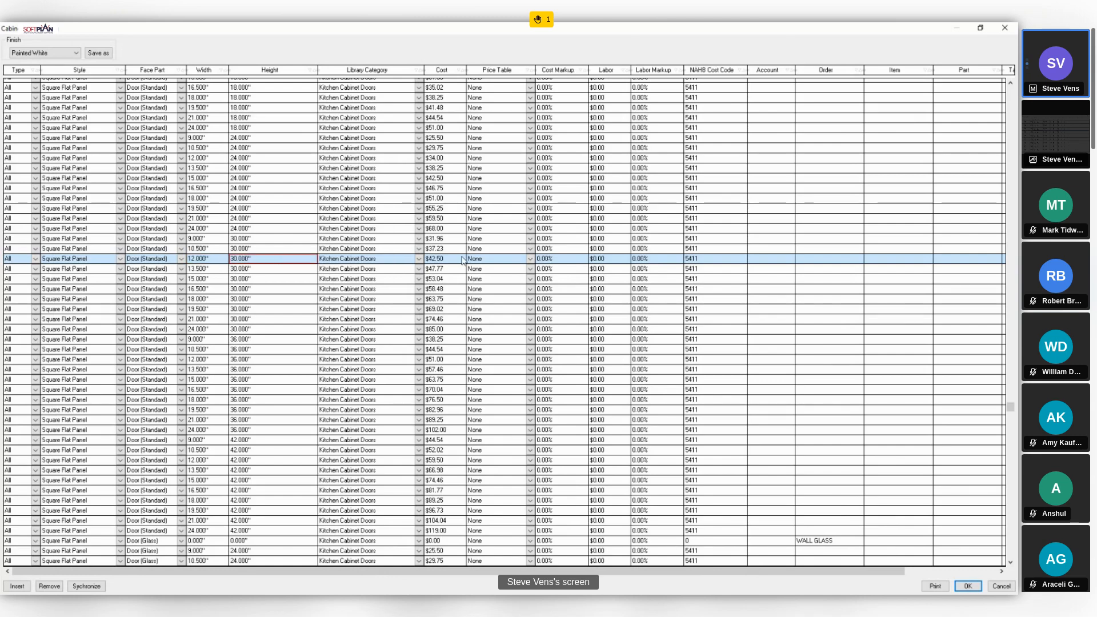
click(459, 260)
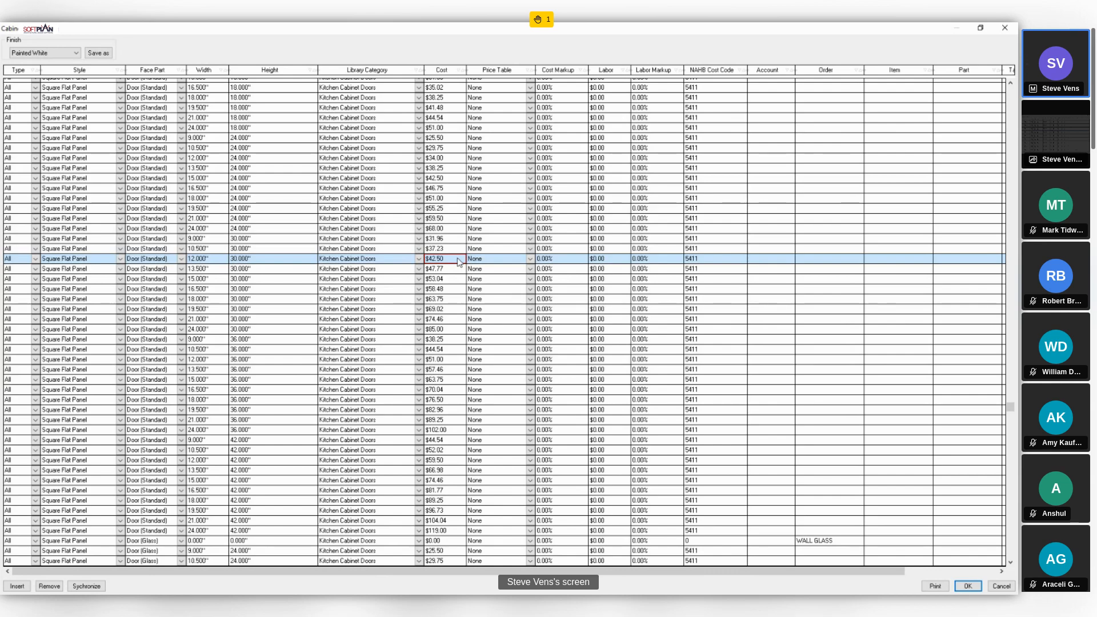
click(1001, 587)
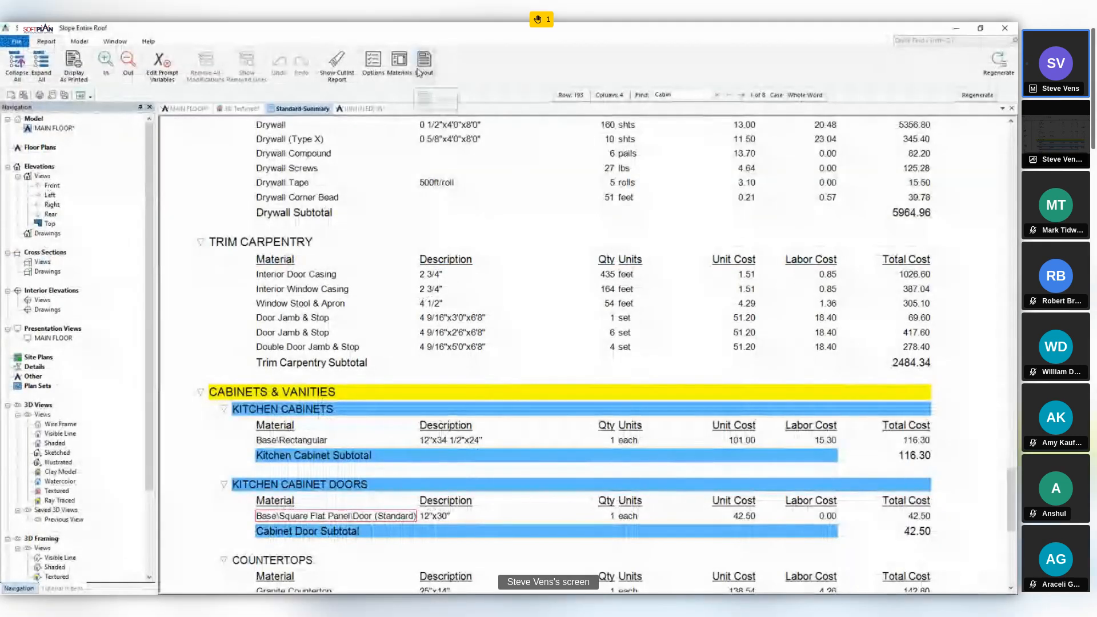
- Set the report's cabinet face pricing method to Area Pricing Table
click(374, 61)
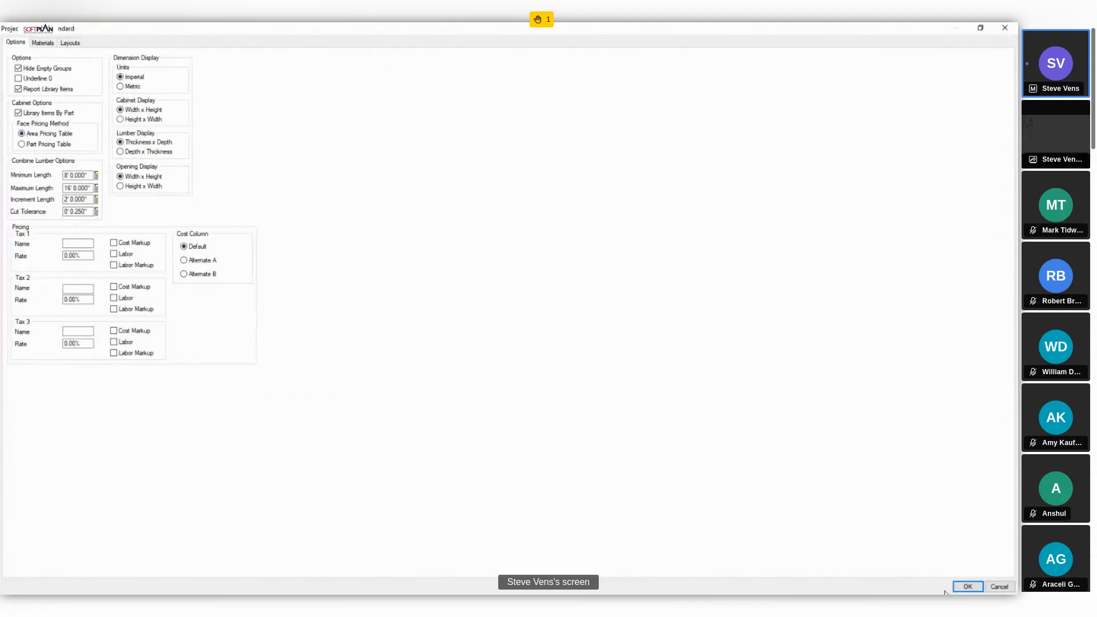
click(966, 587)
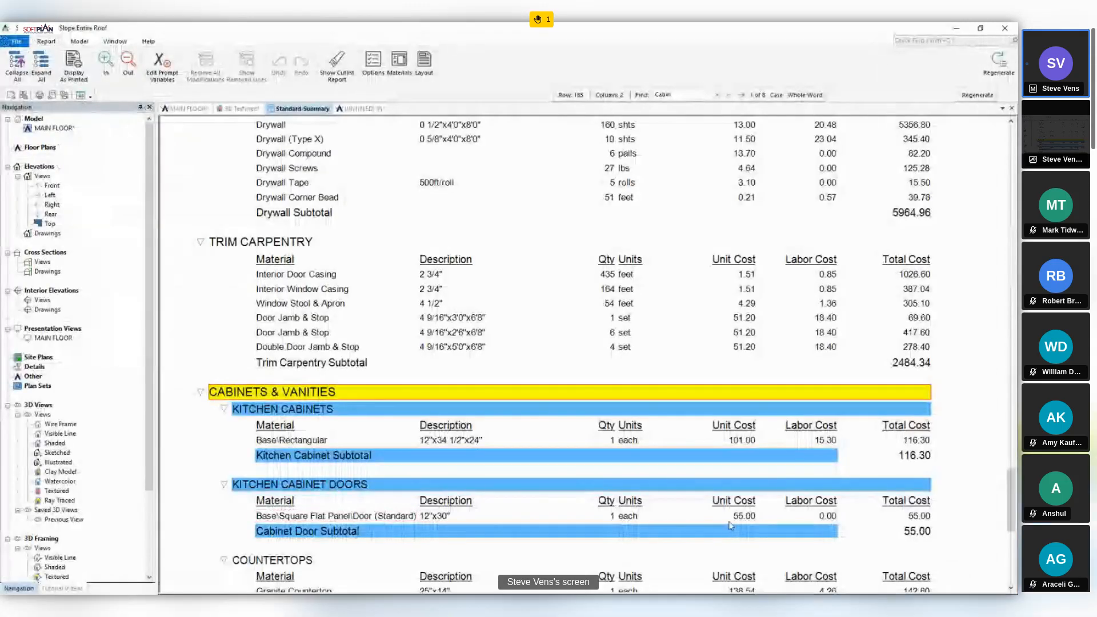
- Open the kitchen cabinet door's material for editing, examine its cost per square foot and the available finishes, and close the table
right_click(372, 519)
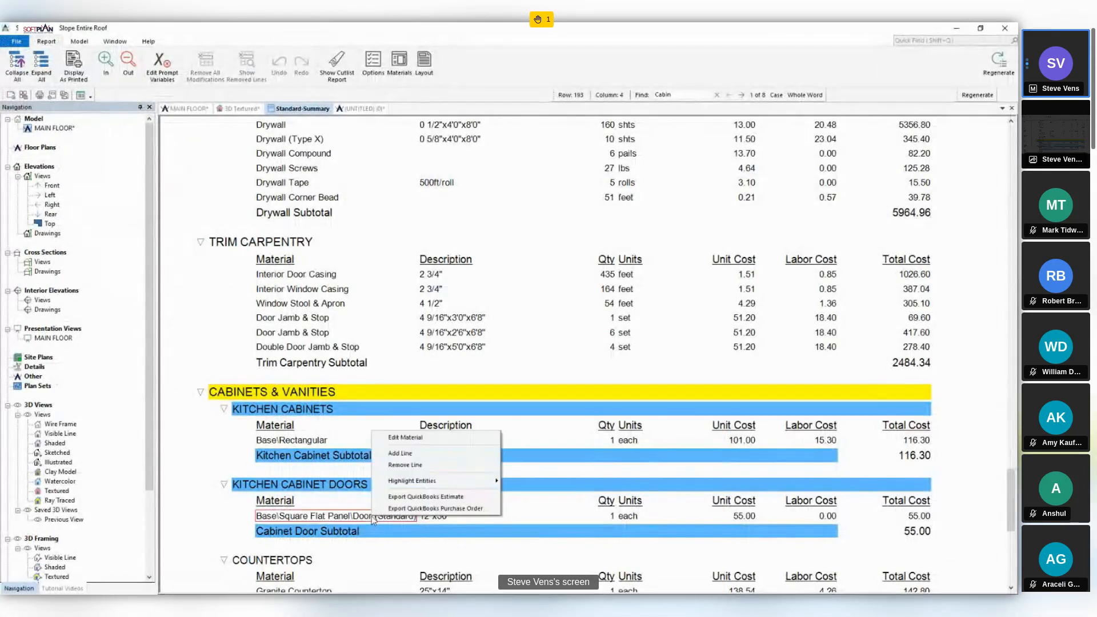
click(434, 438)
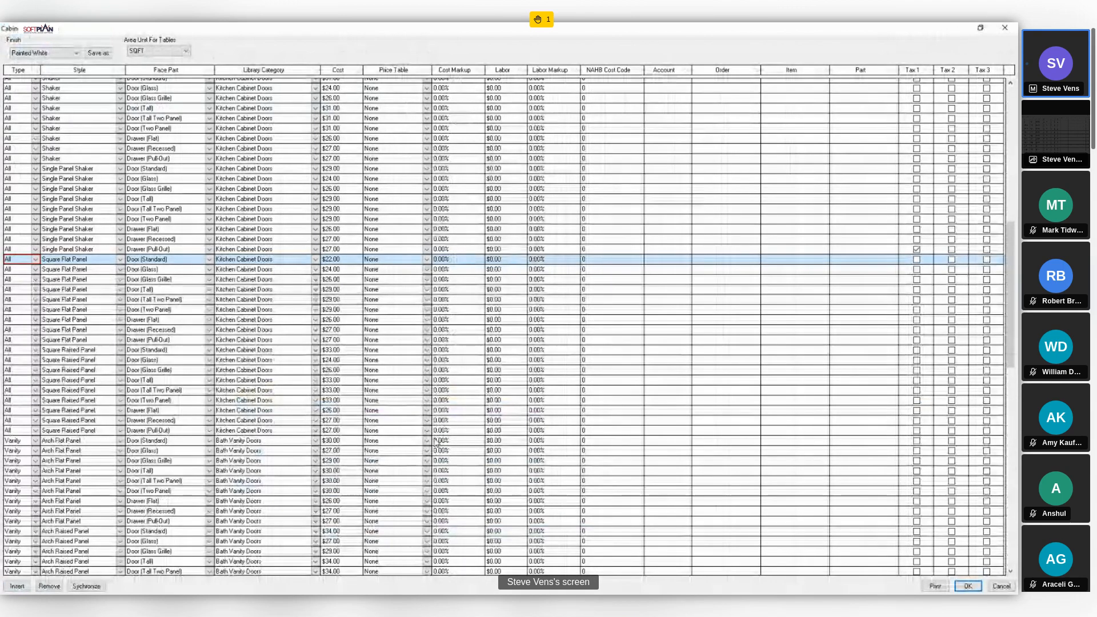
click(342, 260)
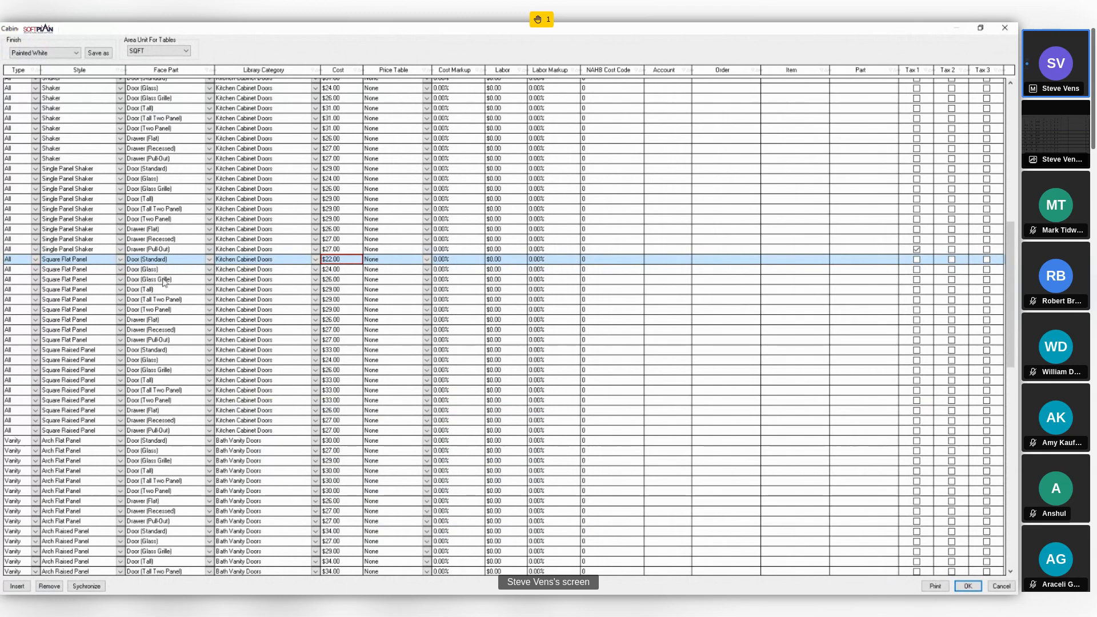
click(76, 53)
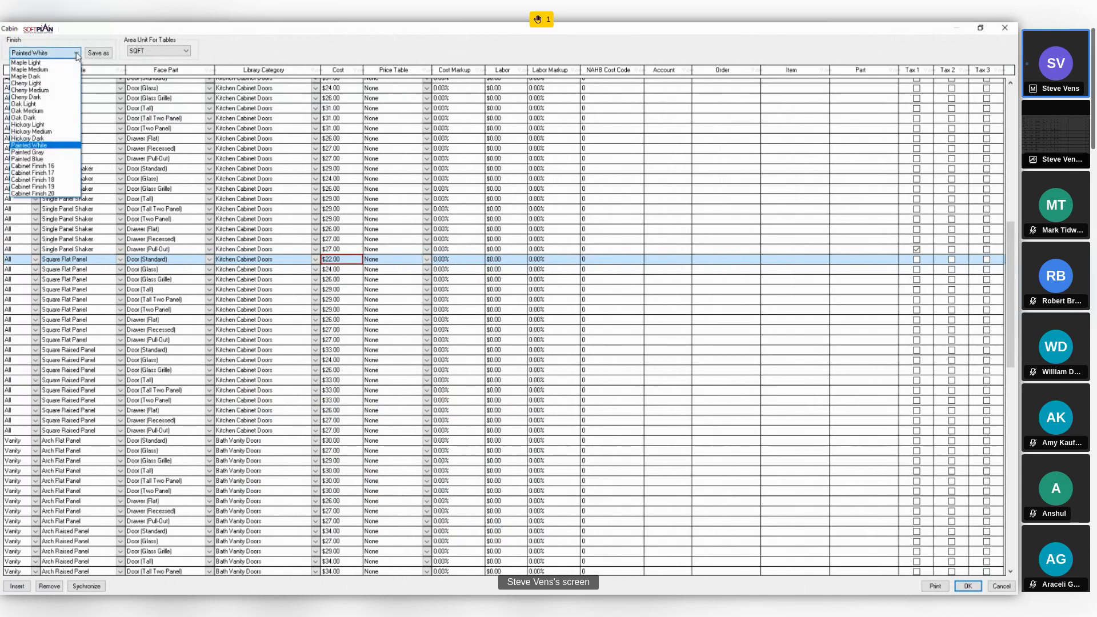
click(237, 50)
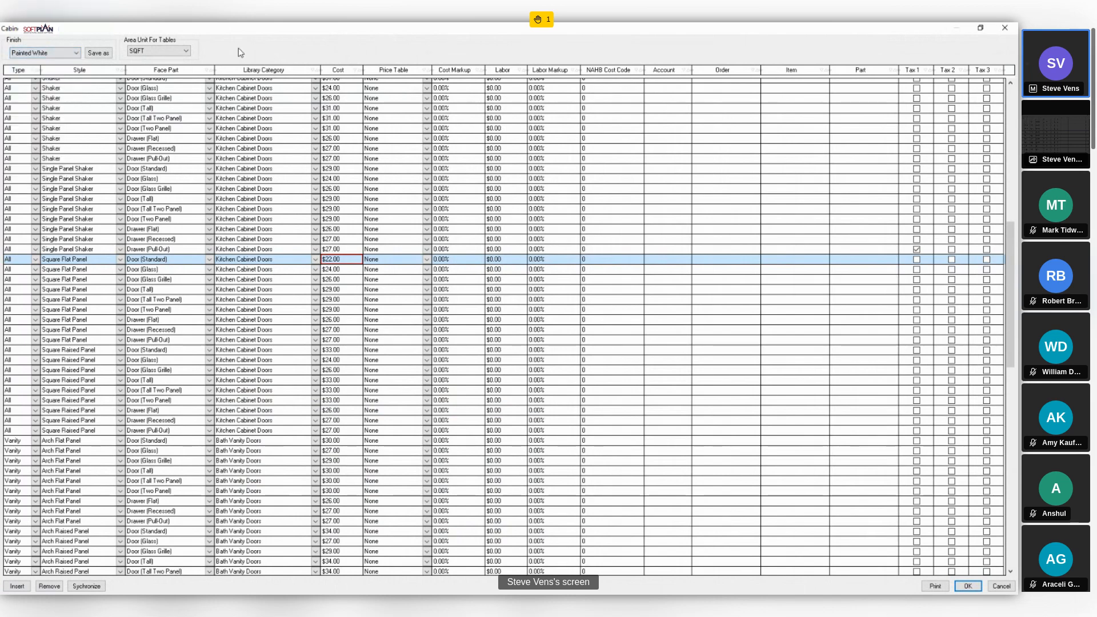
click(351, 258)
click(968, 587)
- Open the SoftList Configuration category in the system options to view the cabinet library pricing choices
click(22, 43)
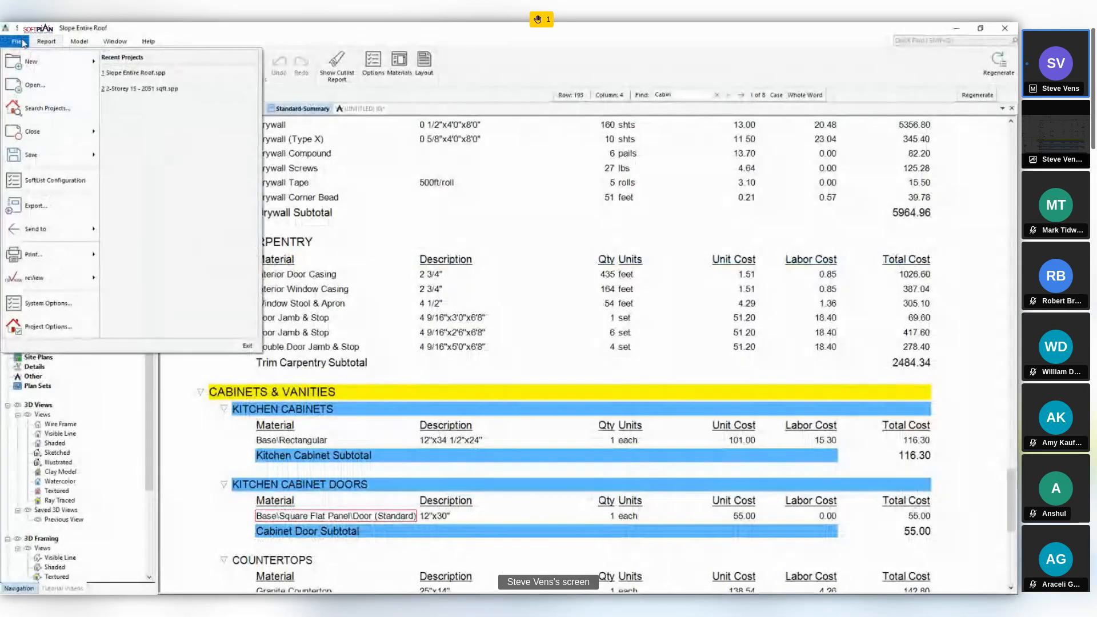
click(22, 312)
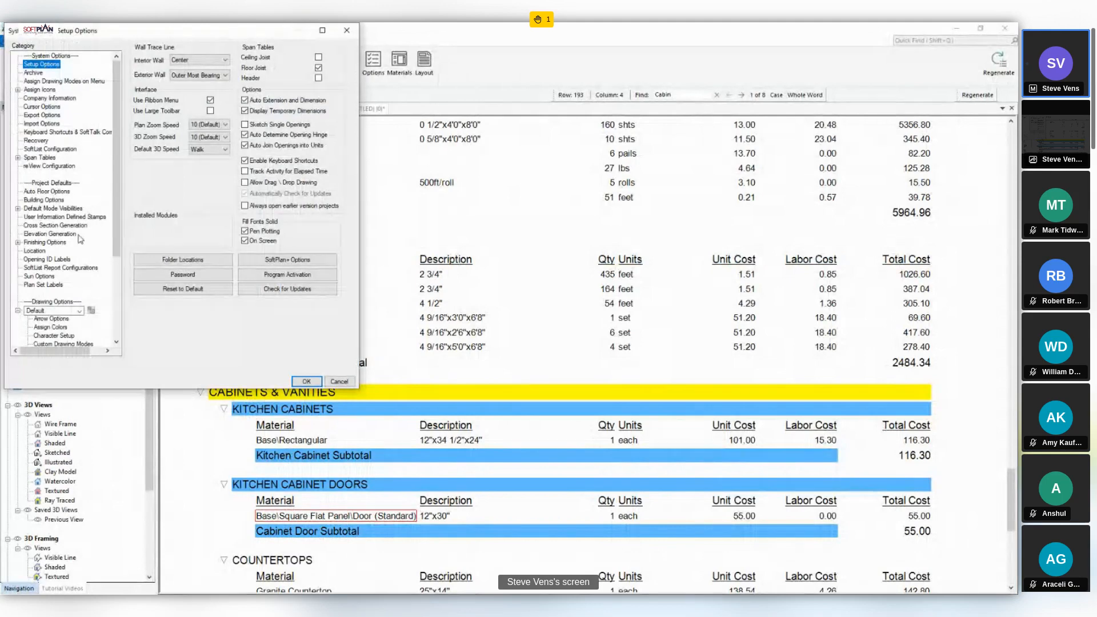
click(60, 149)
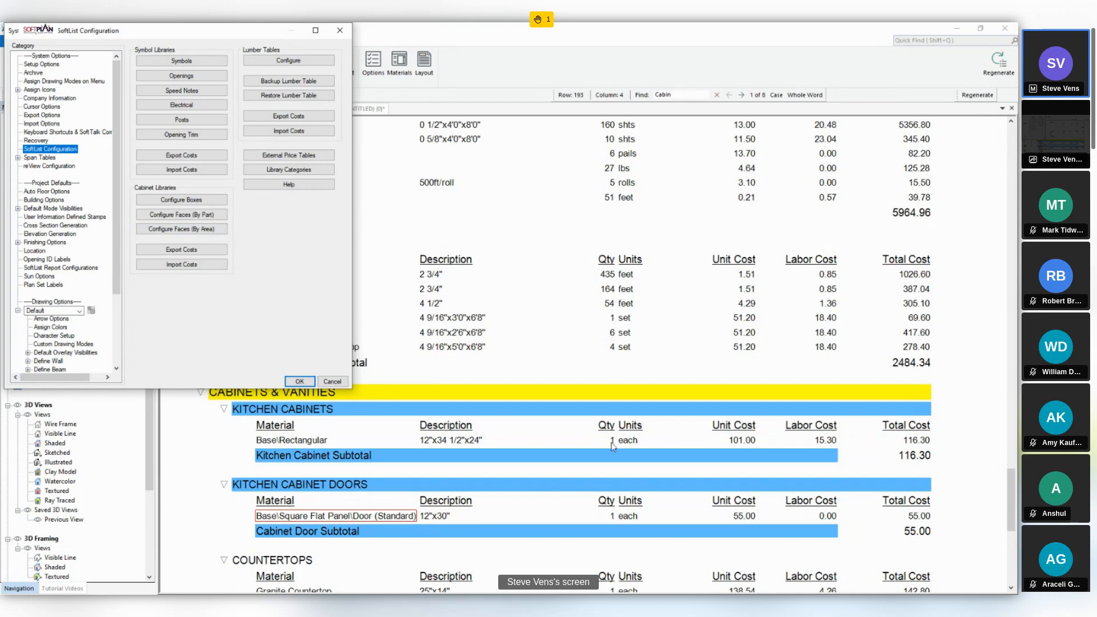
- Switch to the web browser, open the SoftPlan 2024 upgrade's detailed features list, and view its Finishing Options page before returning to the list
key(alt+Tab)
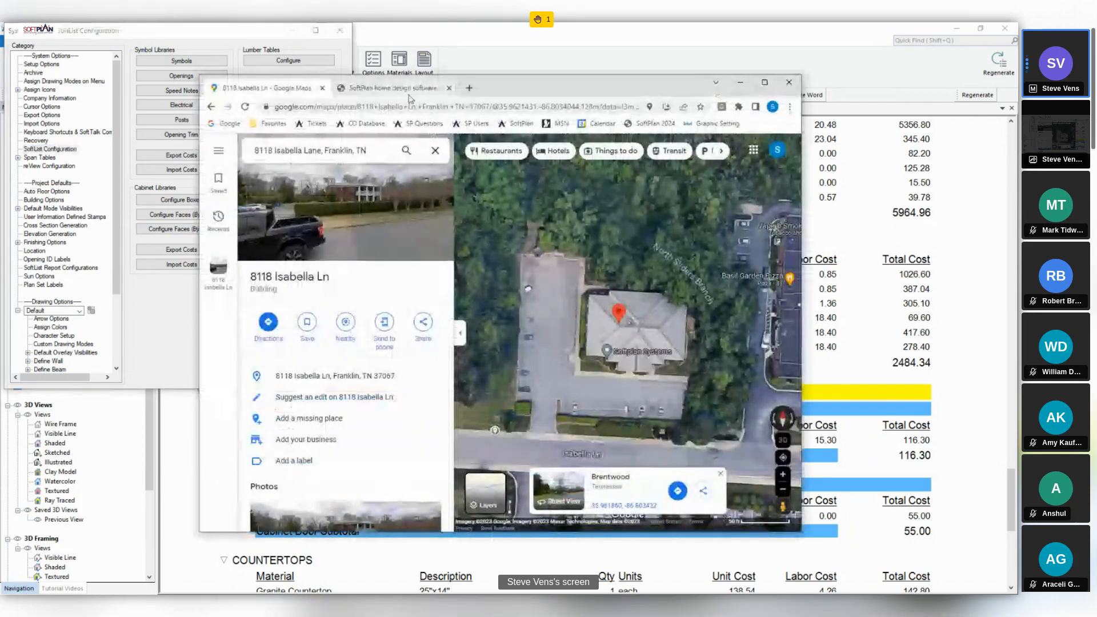
click(395, 88)
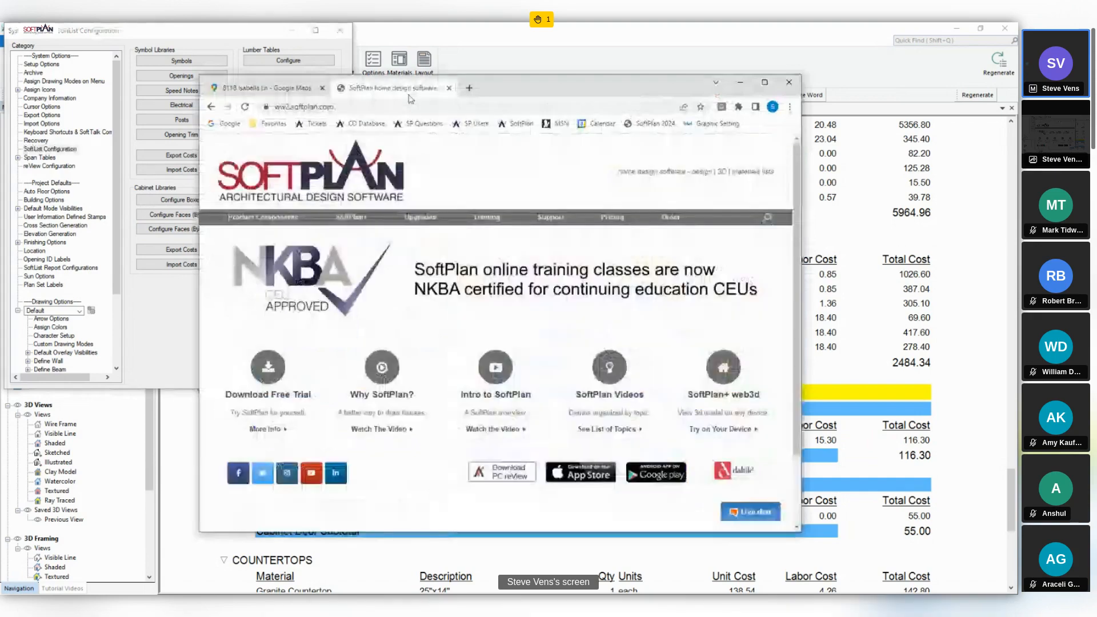
mouse_move(420, 217)
click(432, 249)
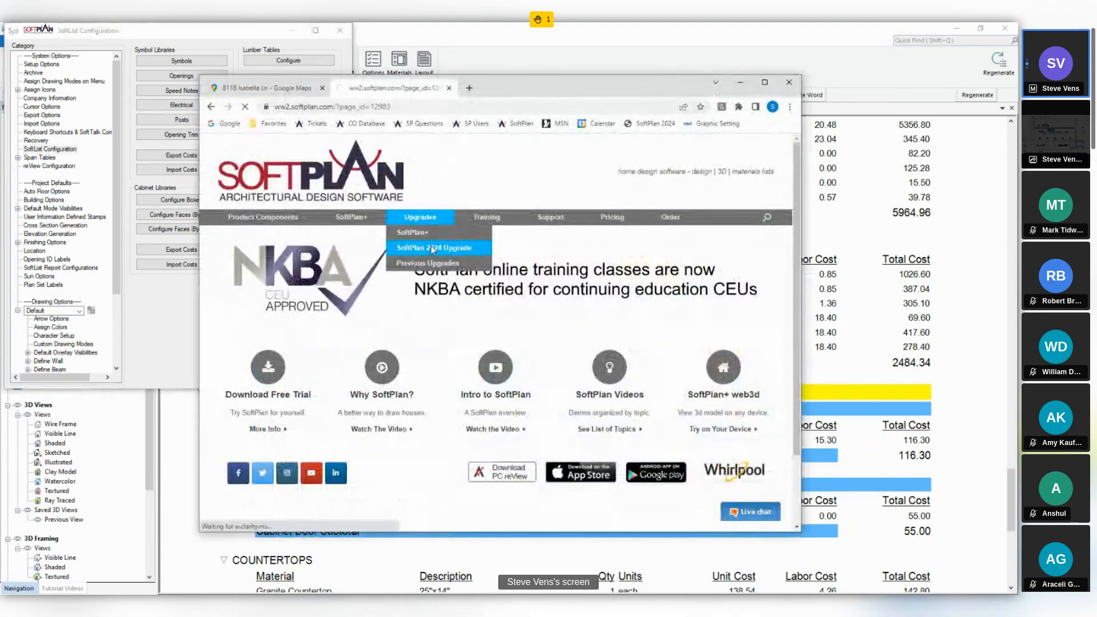
scroll(495, 280, down, 1)
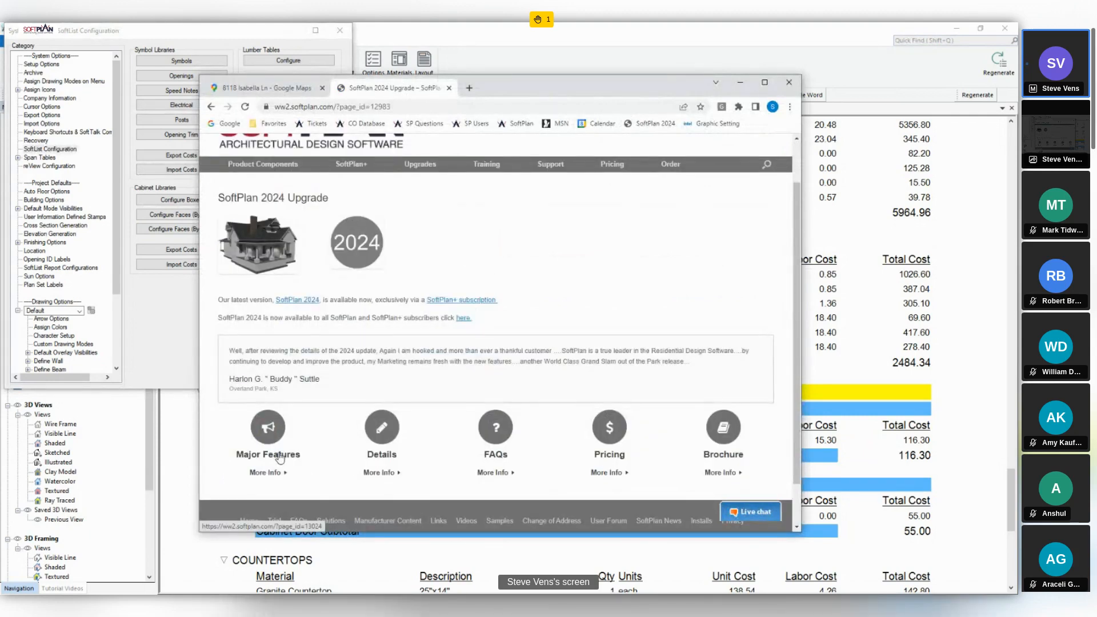
click(387, 456)
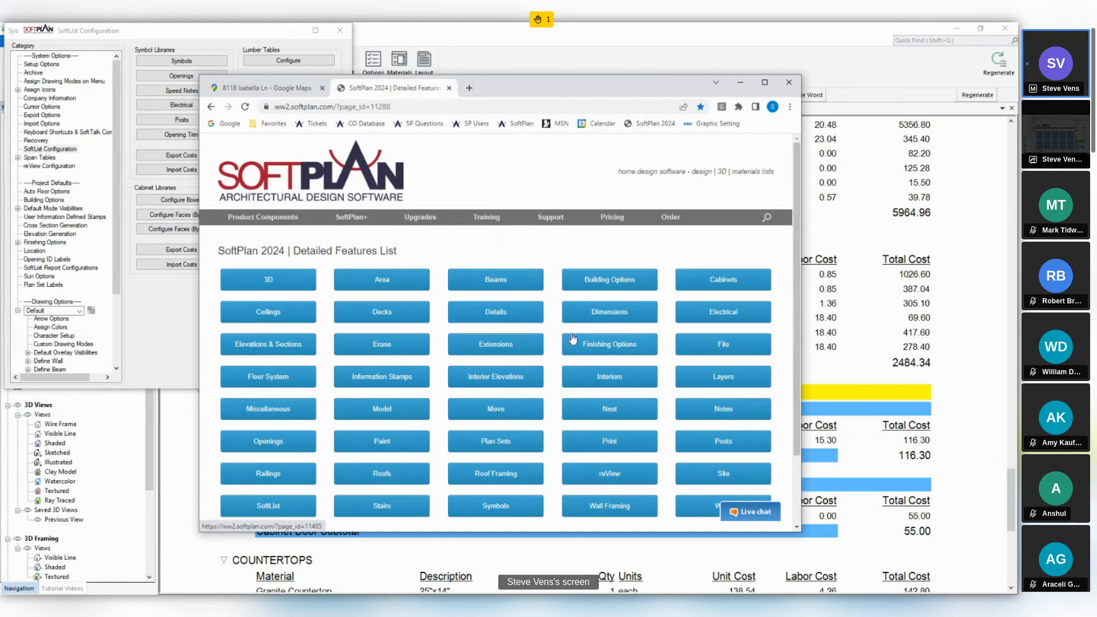
click(595, 343)
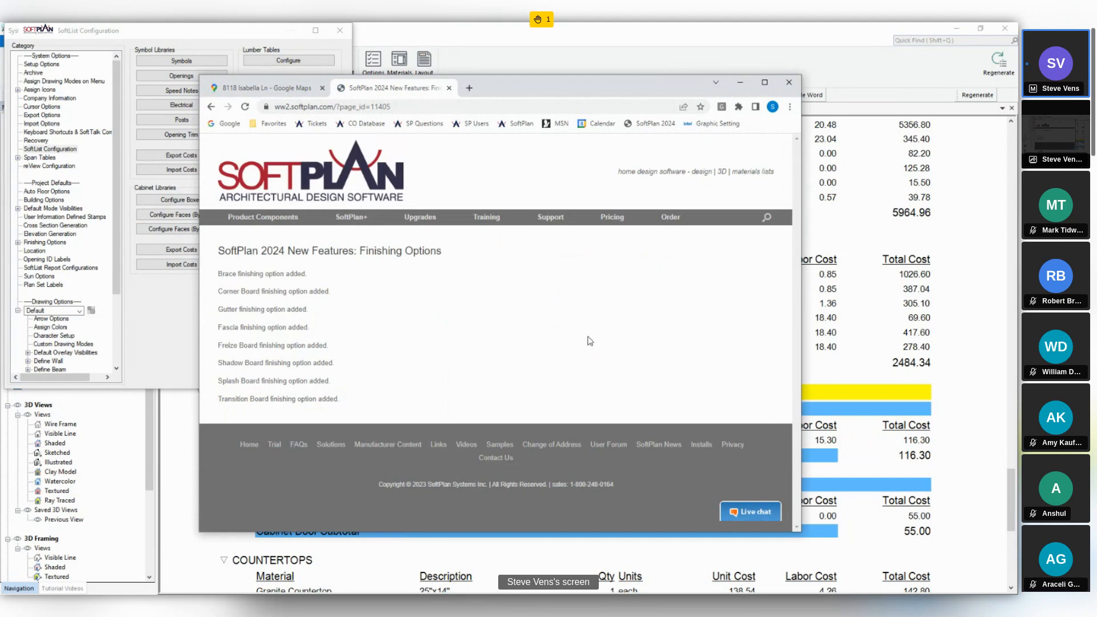
click(209, 107)
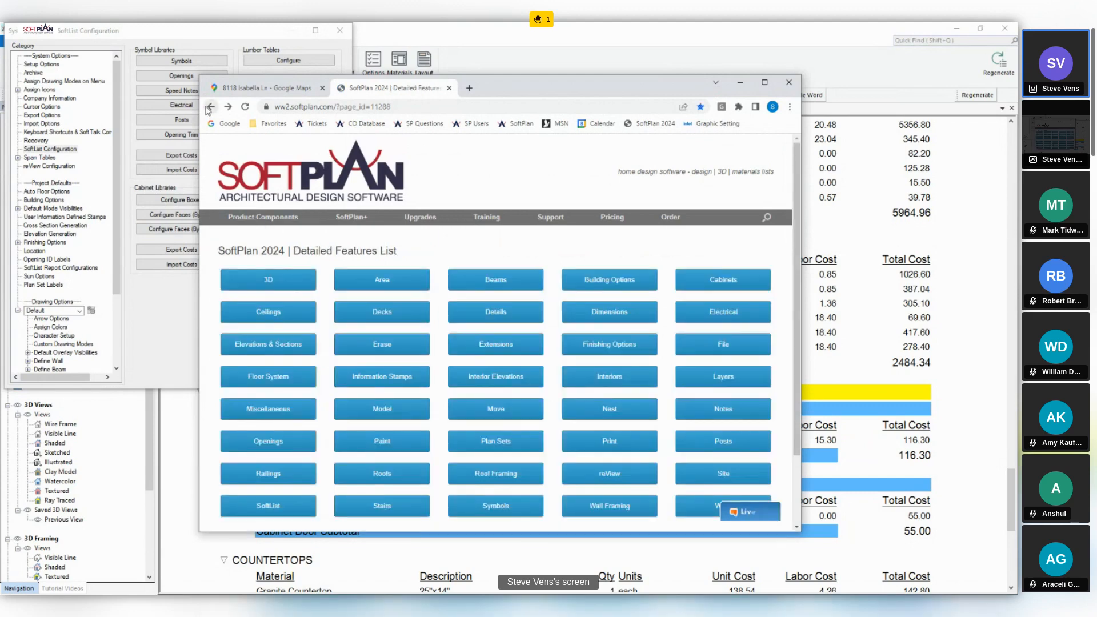